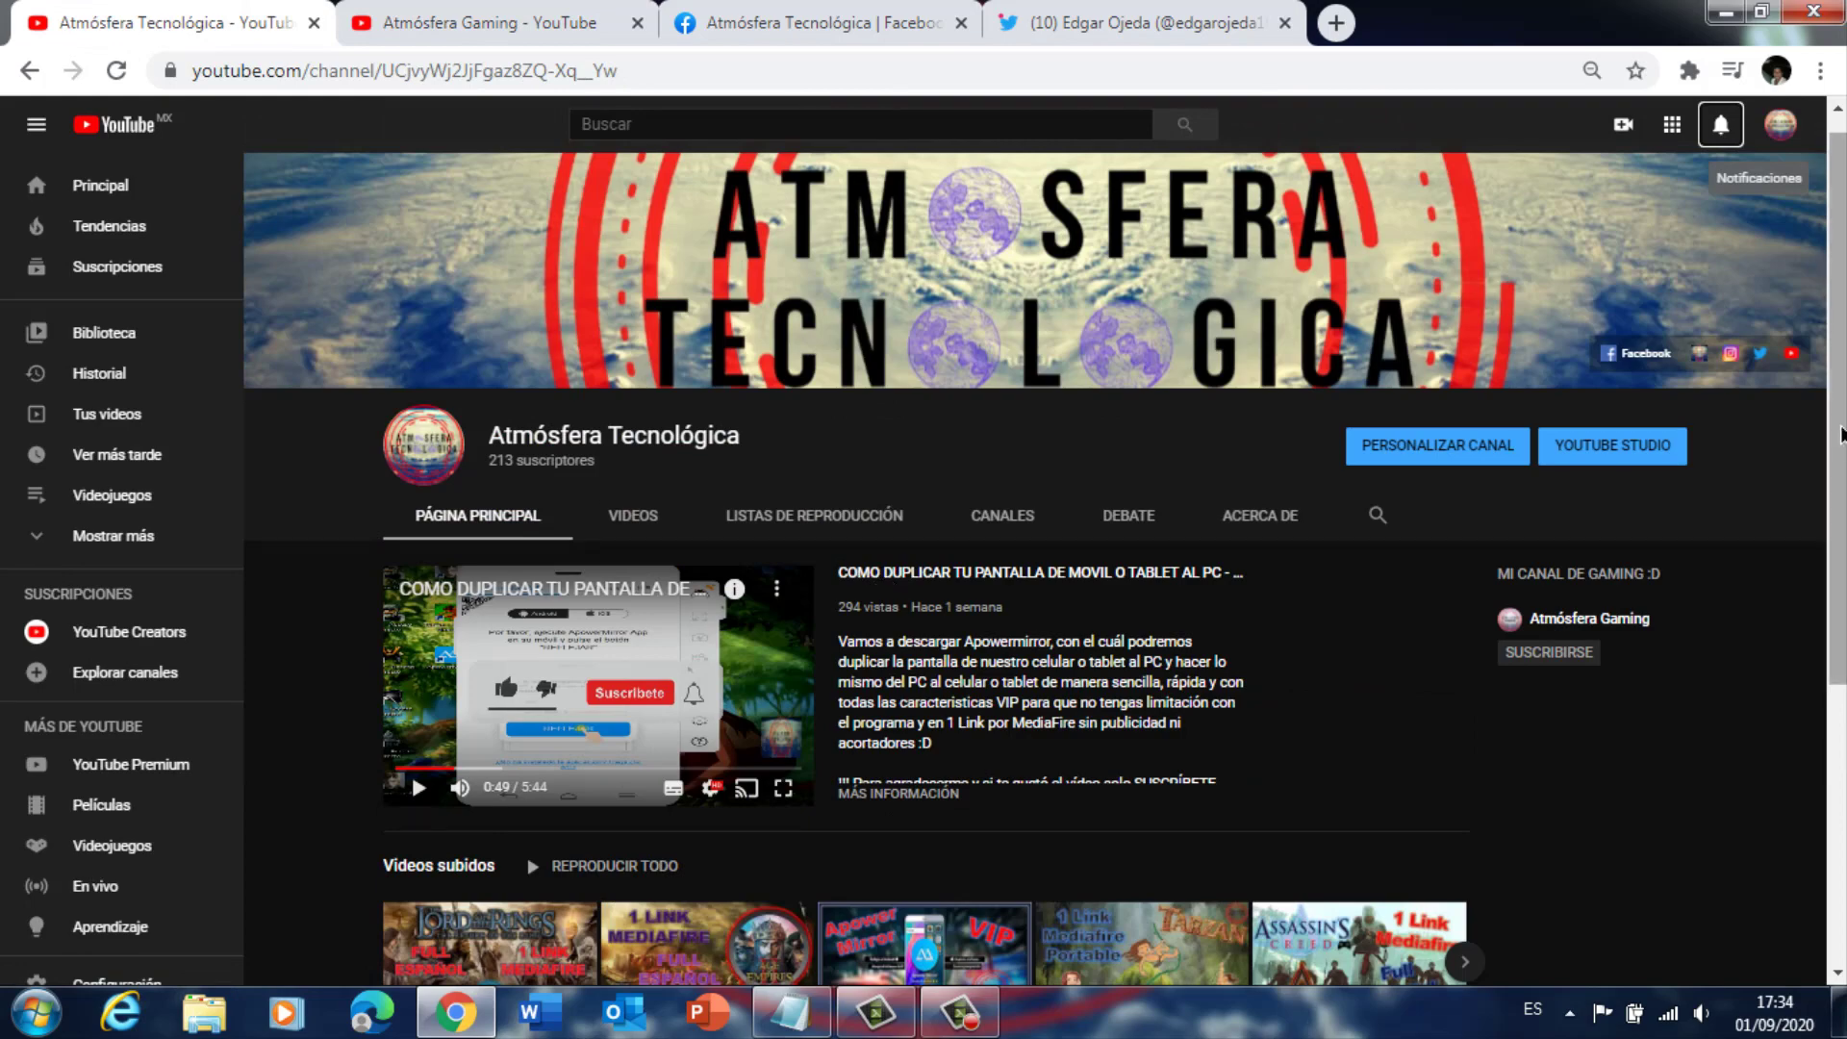
Step: Look over the Atmósfera Tecnológica YouTube channel, its Facebook page, the linked Twitter profile and the Atmósfera Gaming channel
scroll(1841, 535, down, 4)
scroll(1841, 474, up, 4)
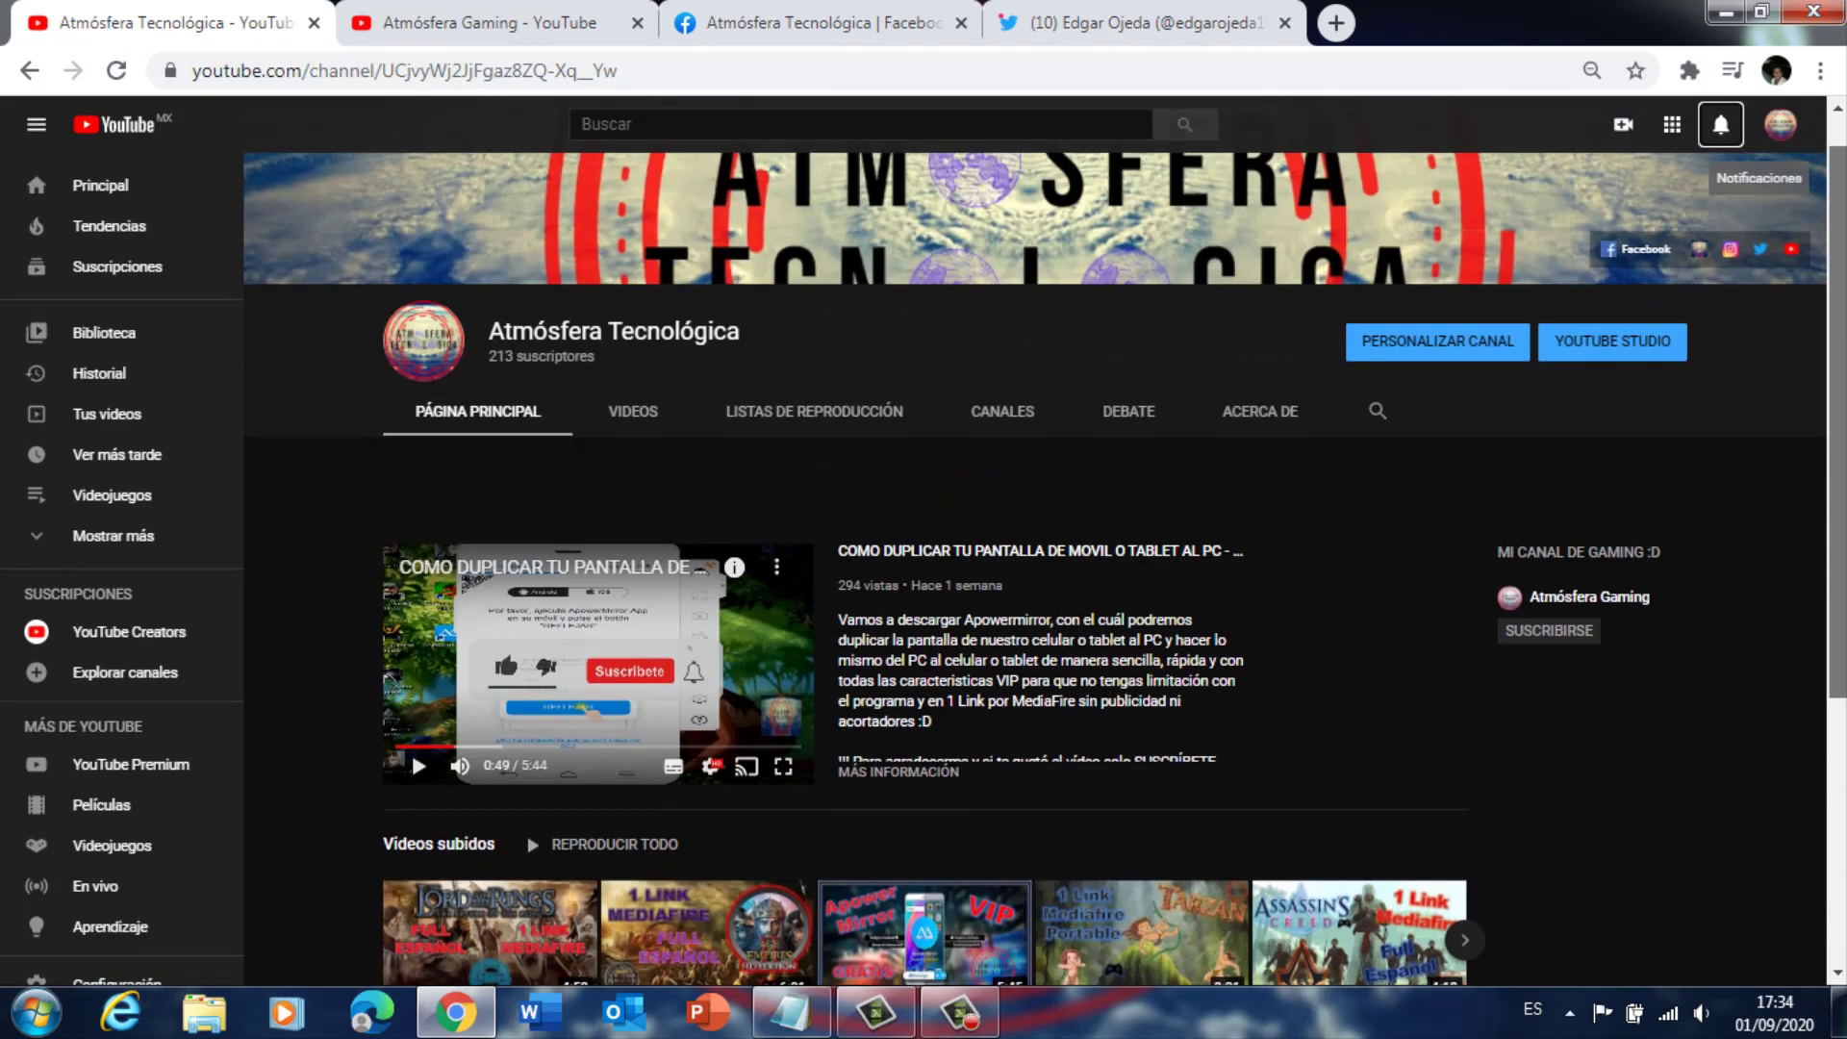
click(789, 29)
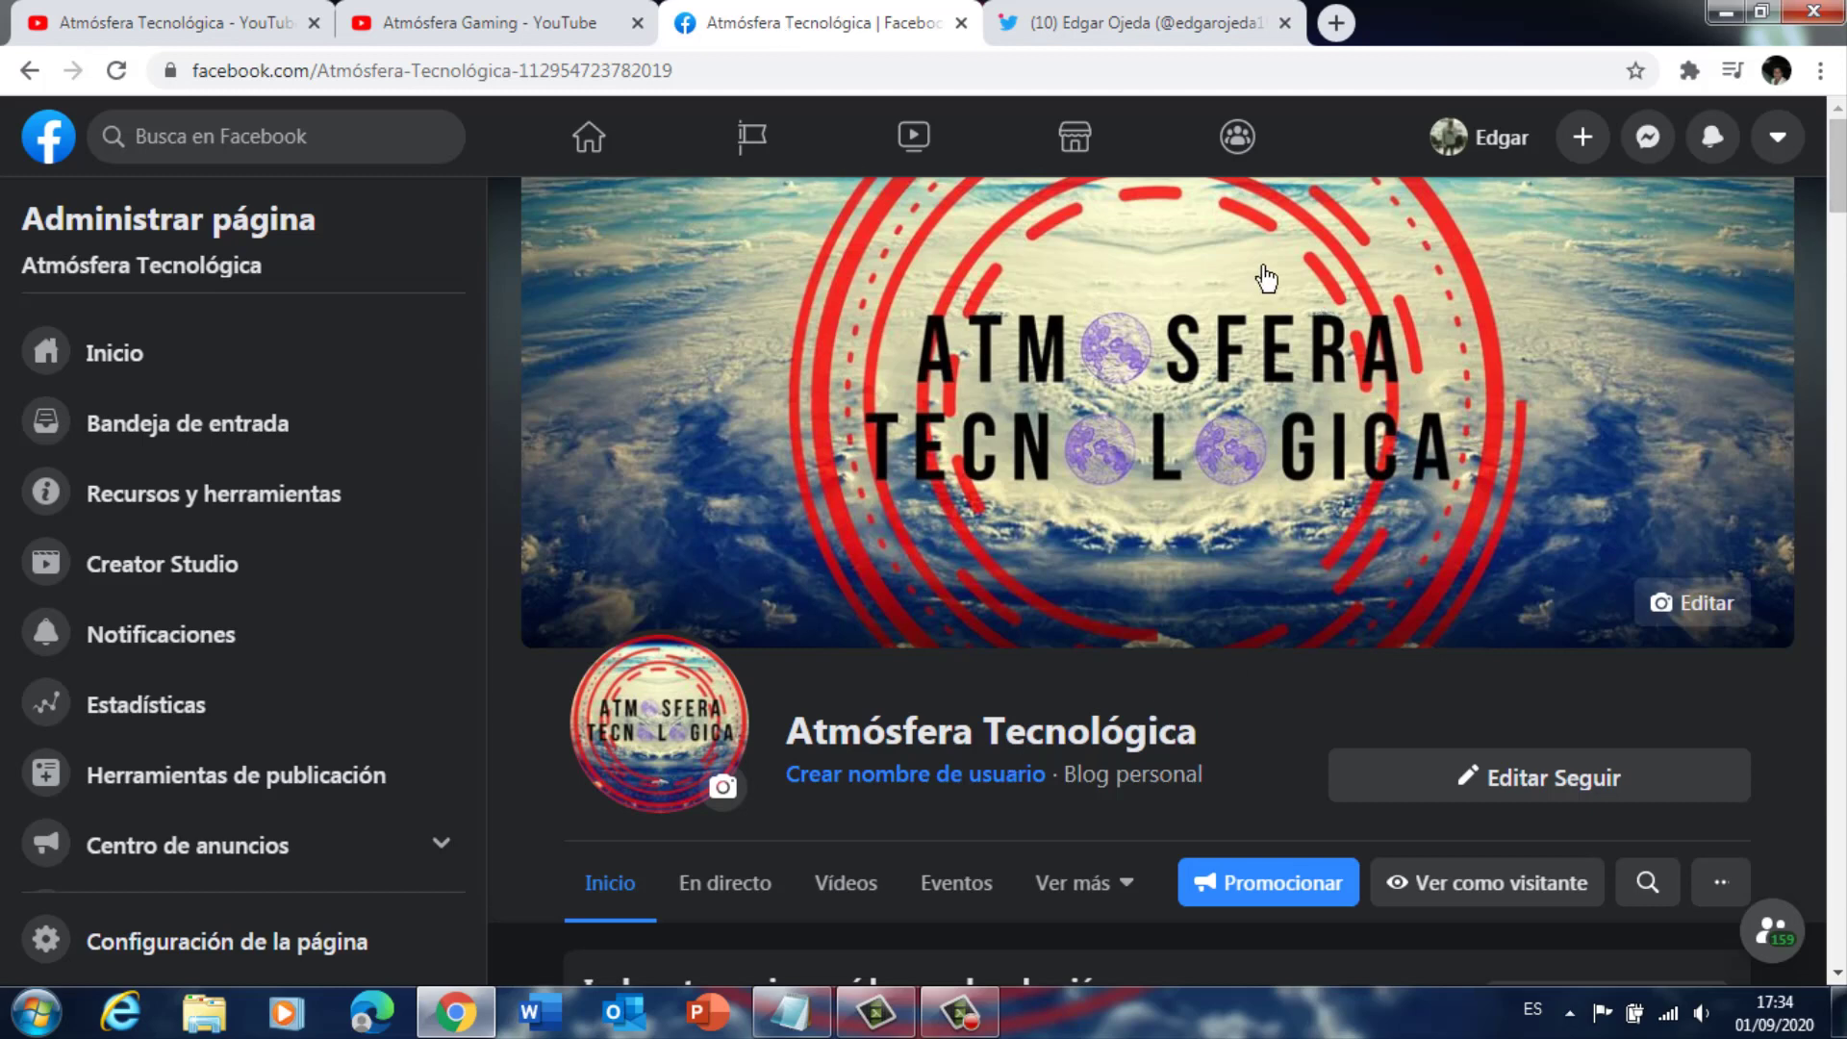
click(1122, 29)
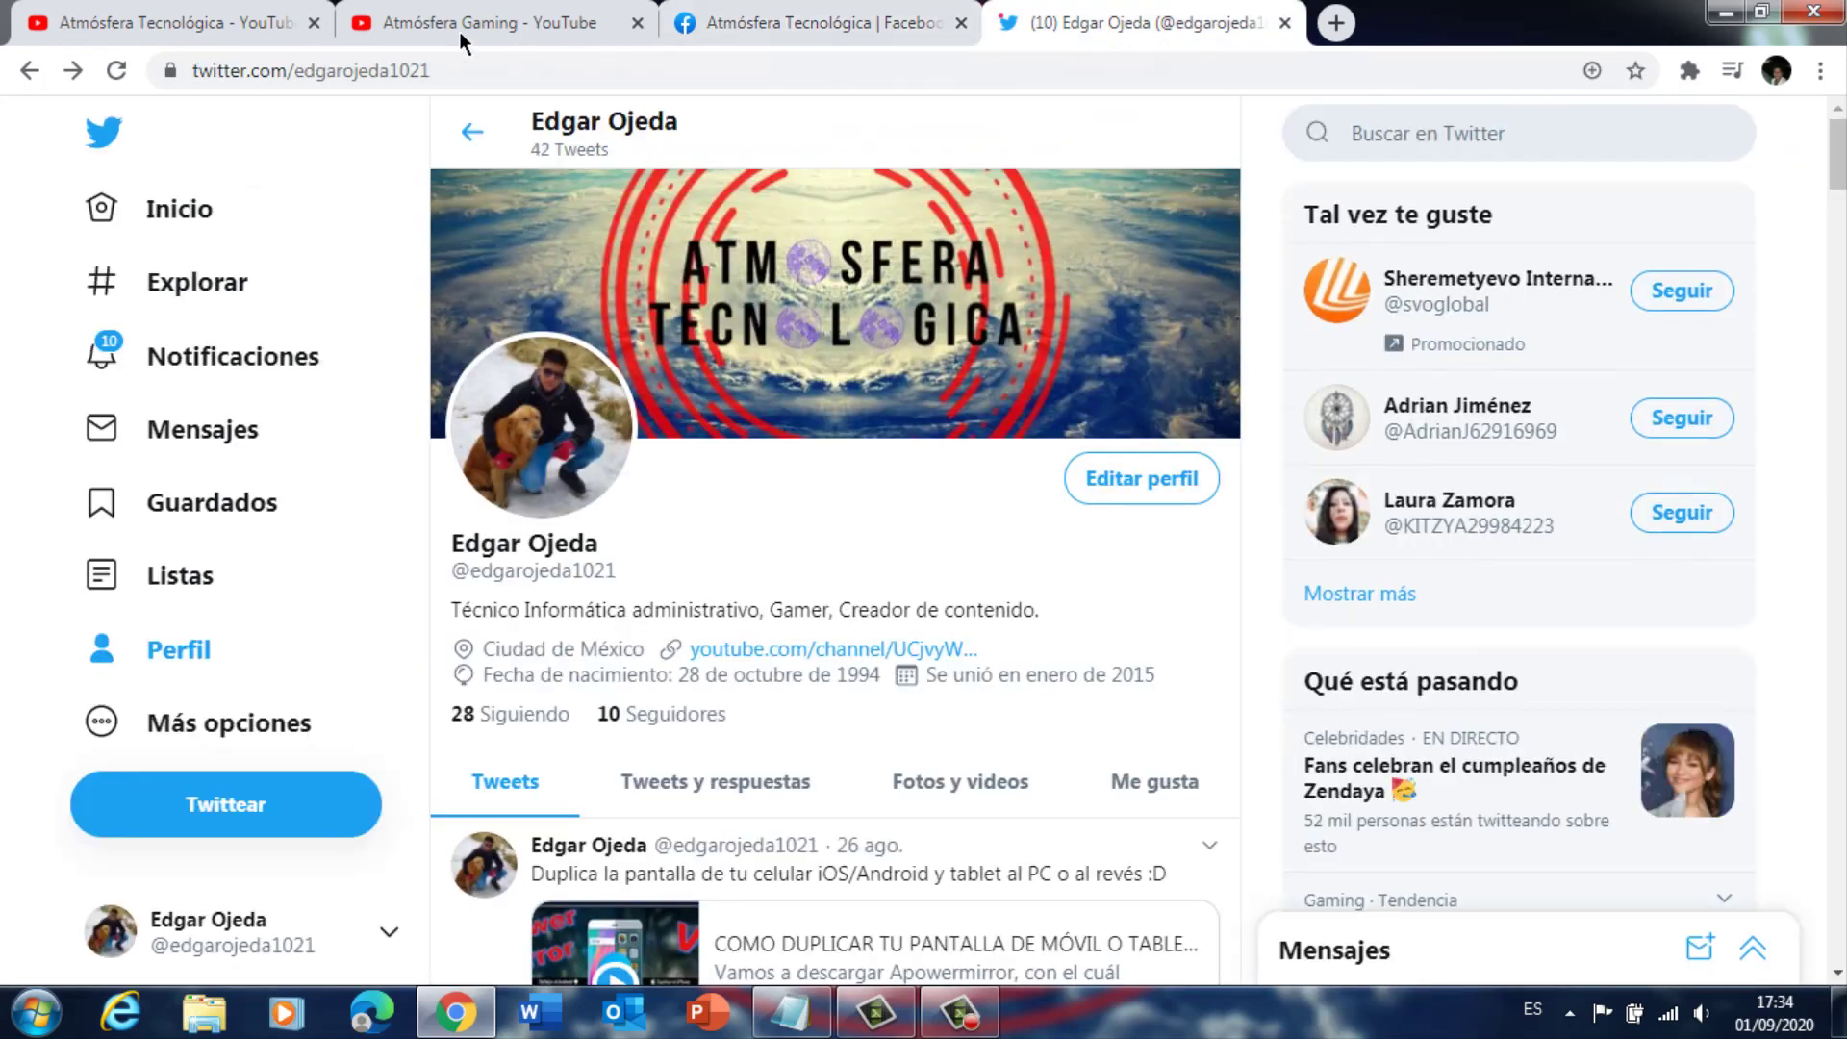
click(441, 27)
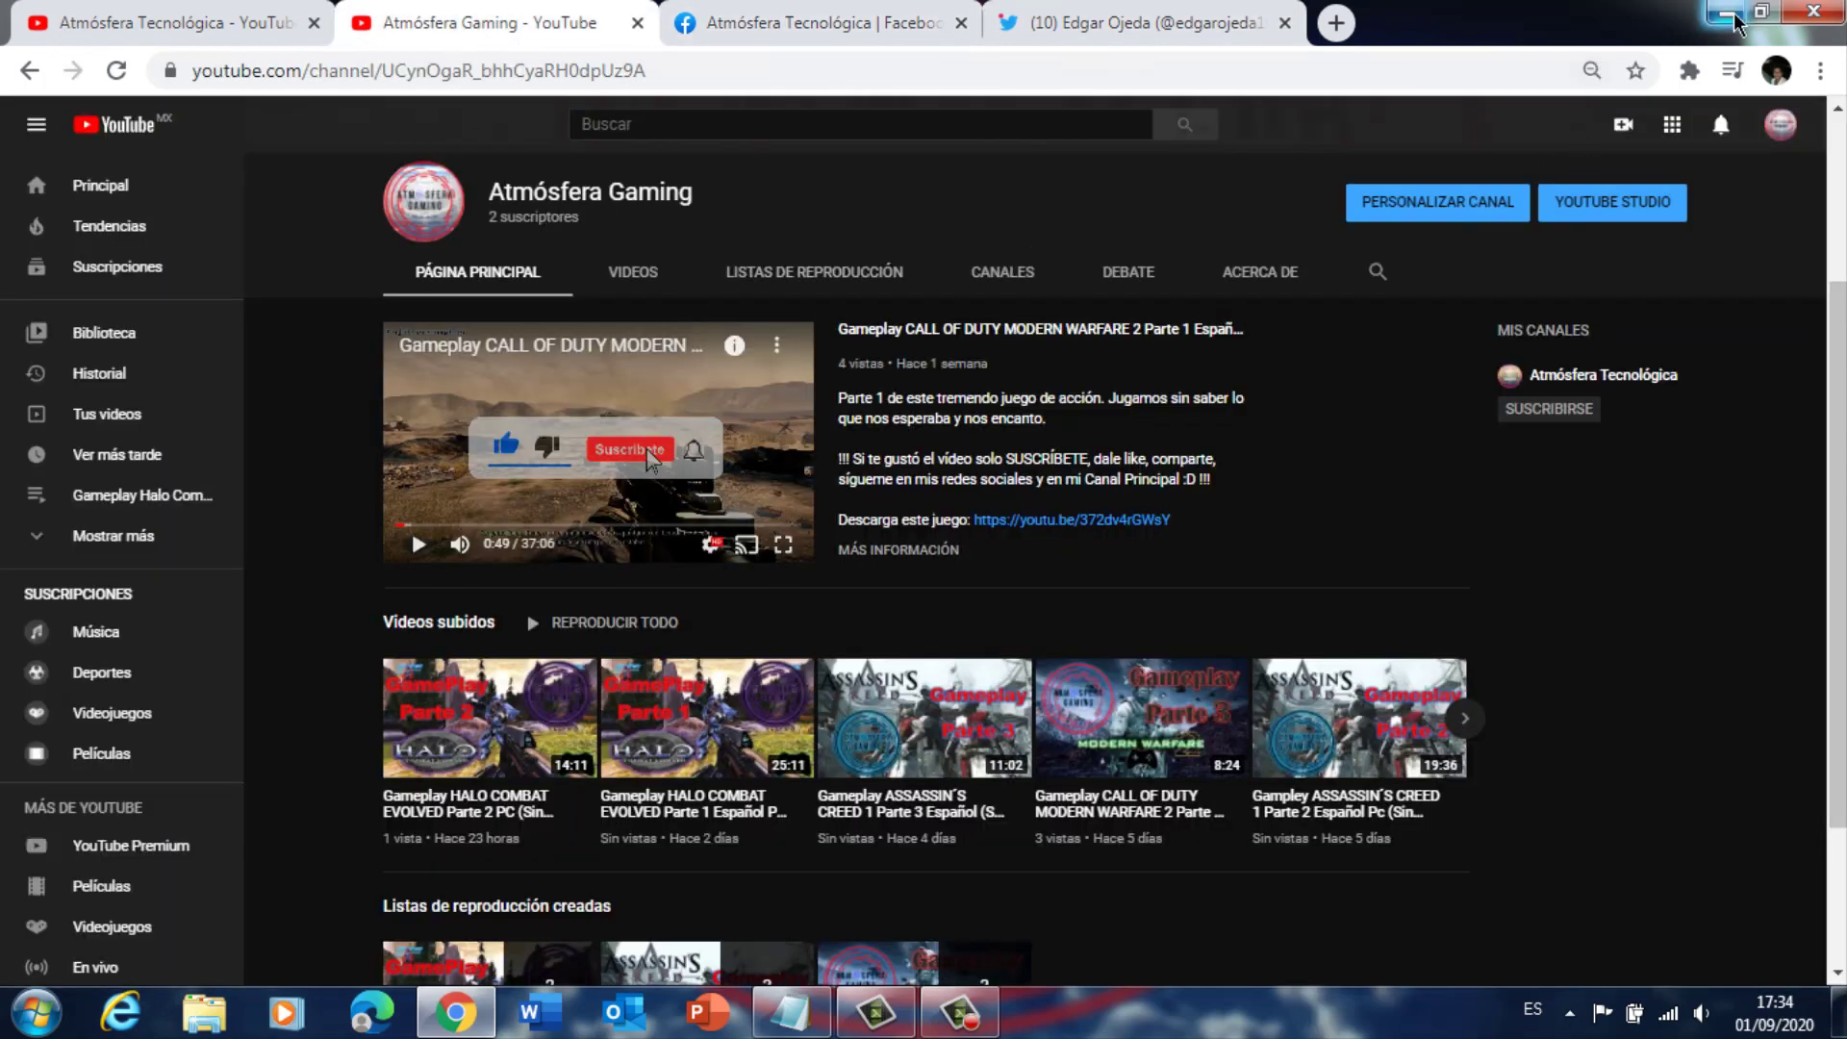
click(1730, 14)
right_click(899, 268)
click(983, 345)
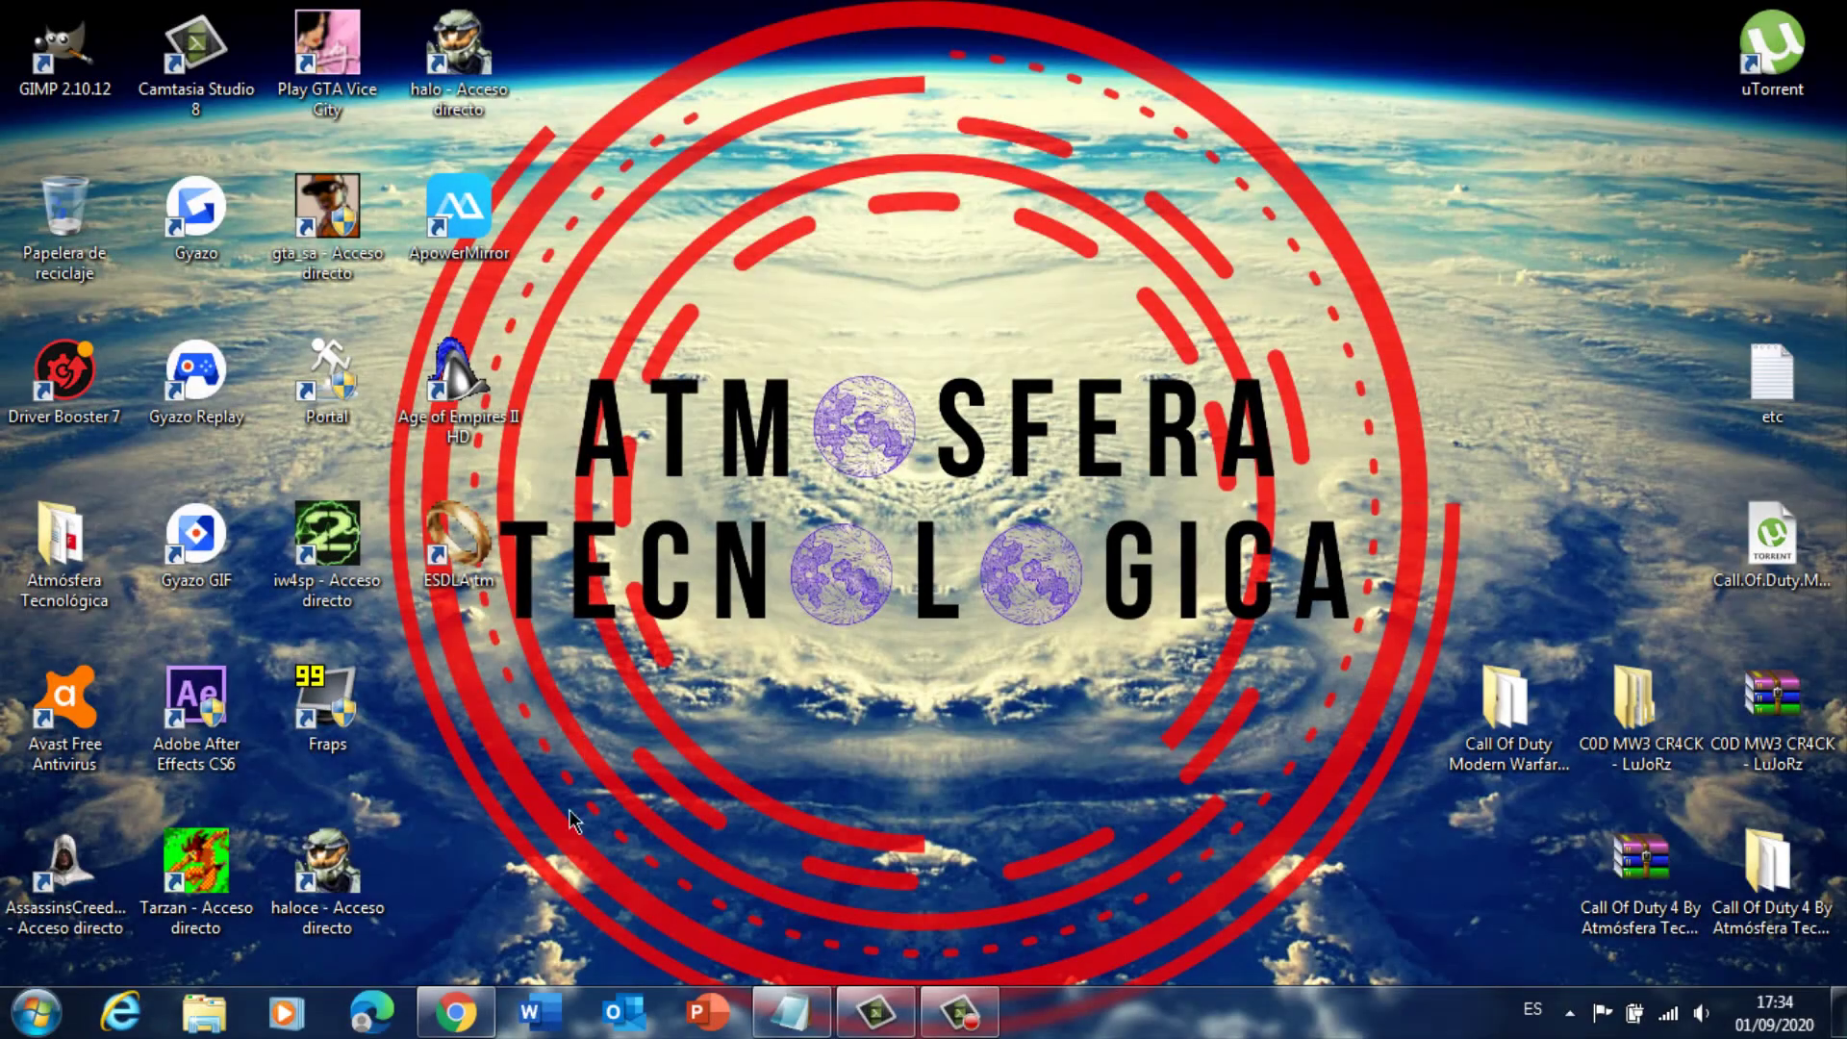
click(456, 1012)
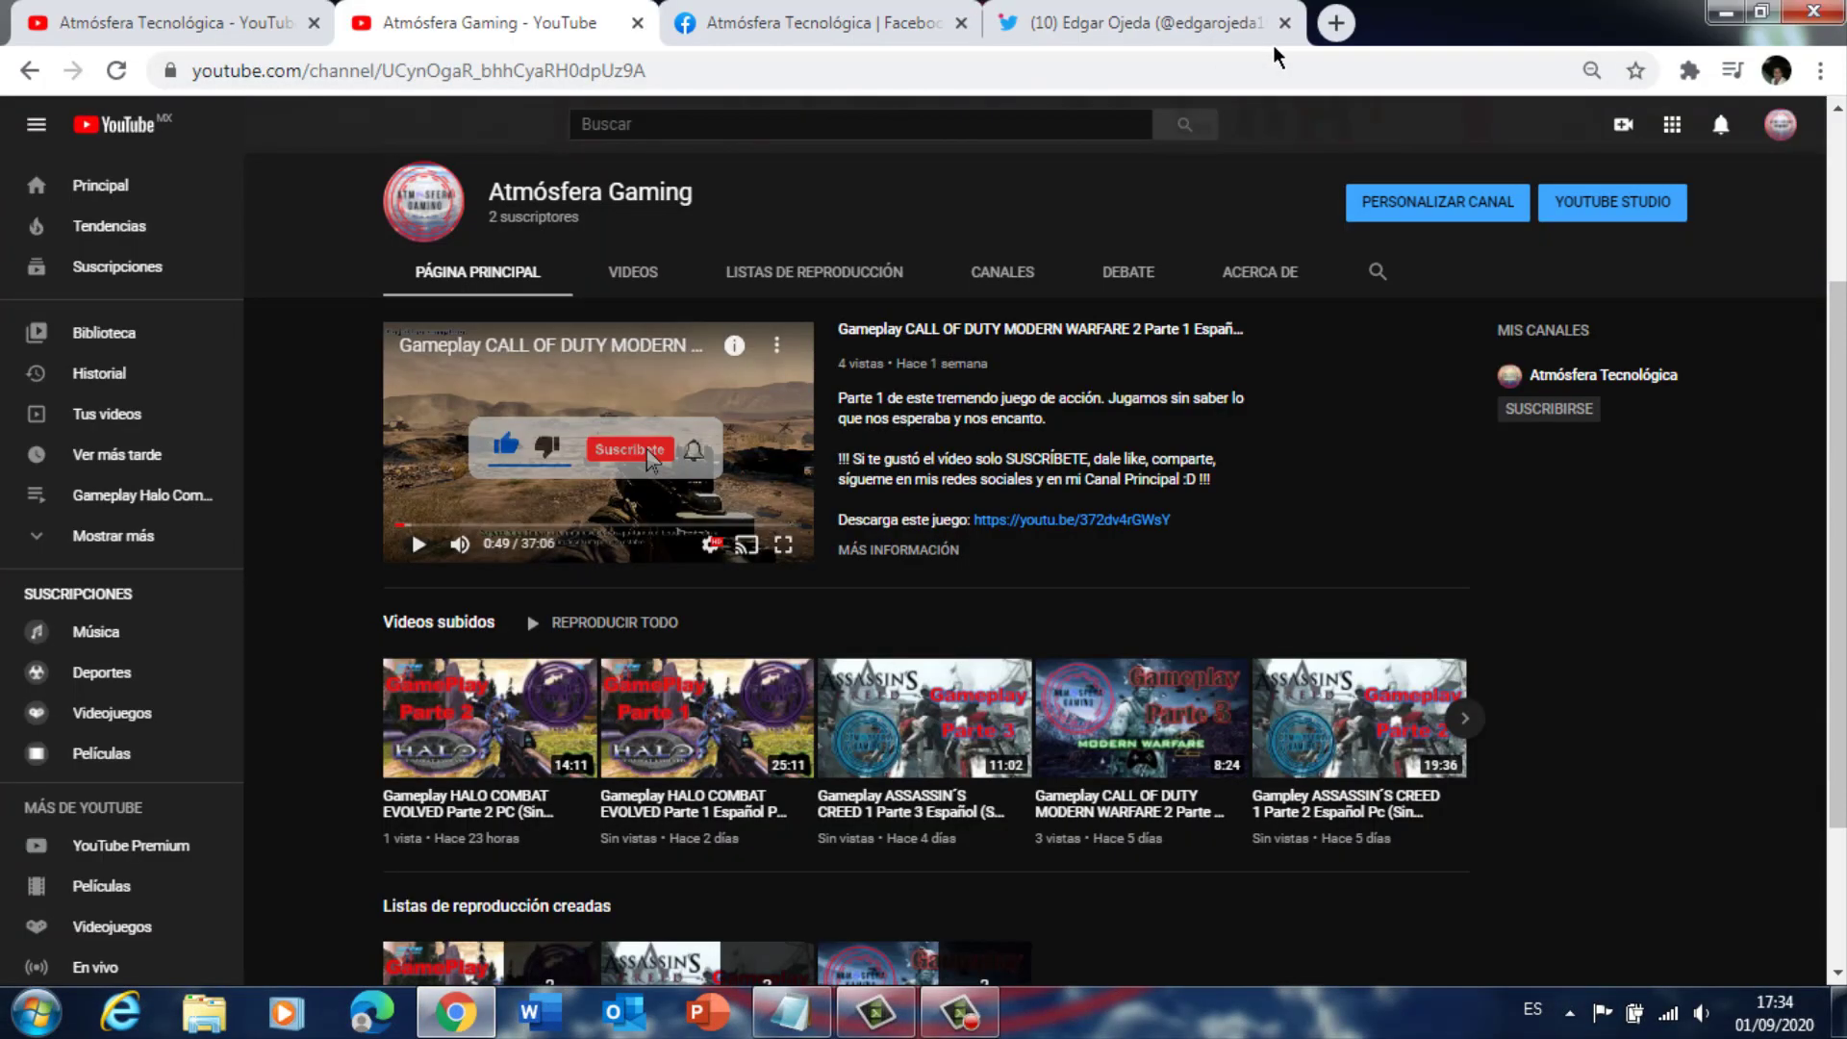
Step: Open the browser's extensions page in a new tab and locate the Tampermonkey extension
click(1331, 24)
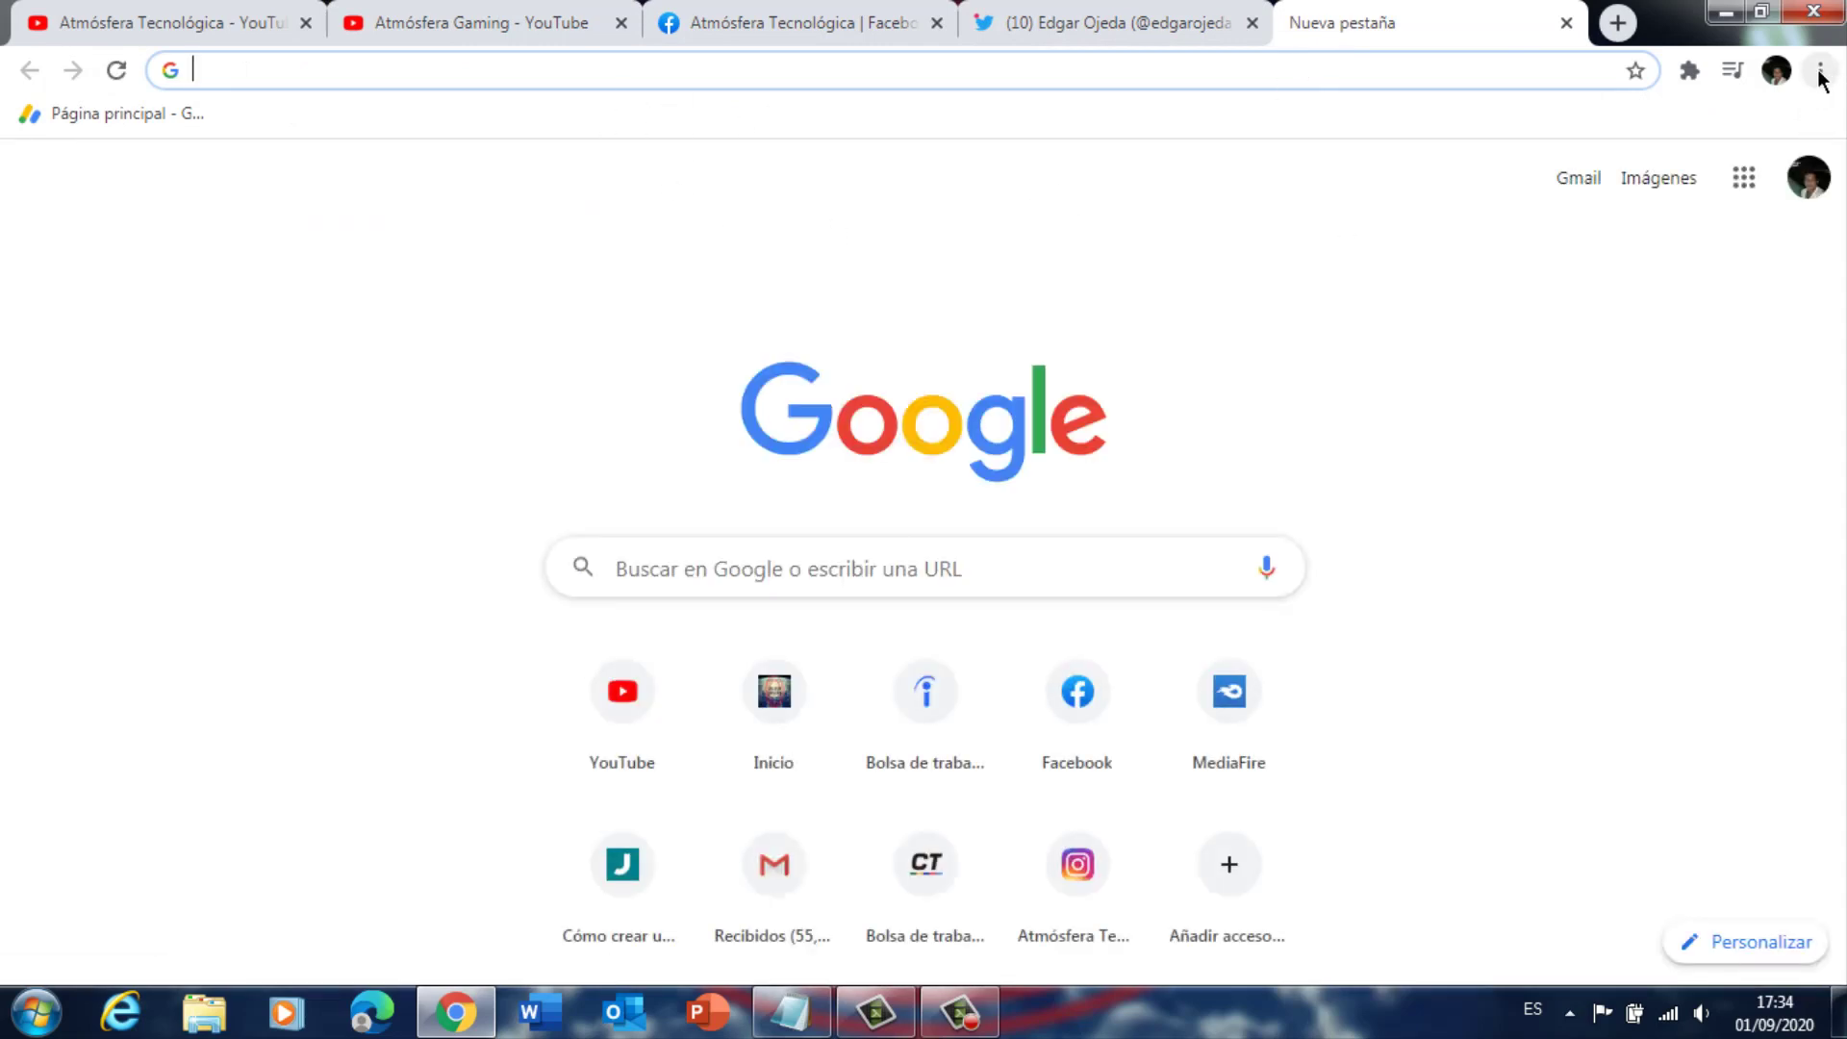
click(1820, 73)
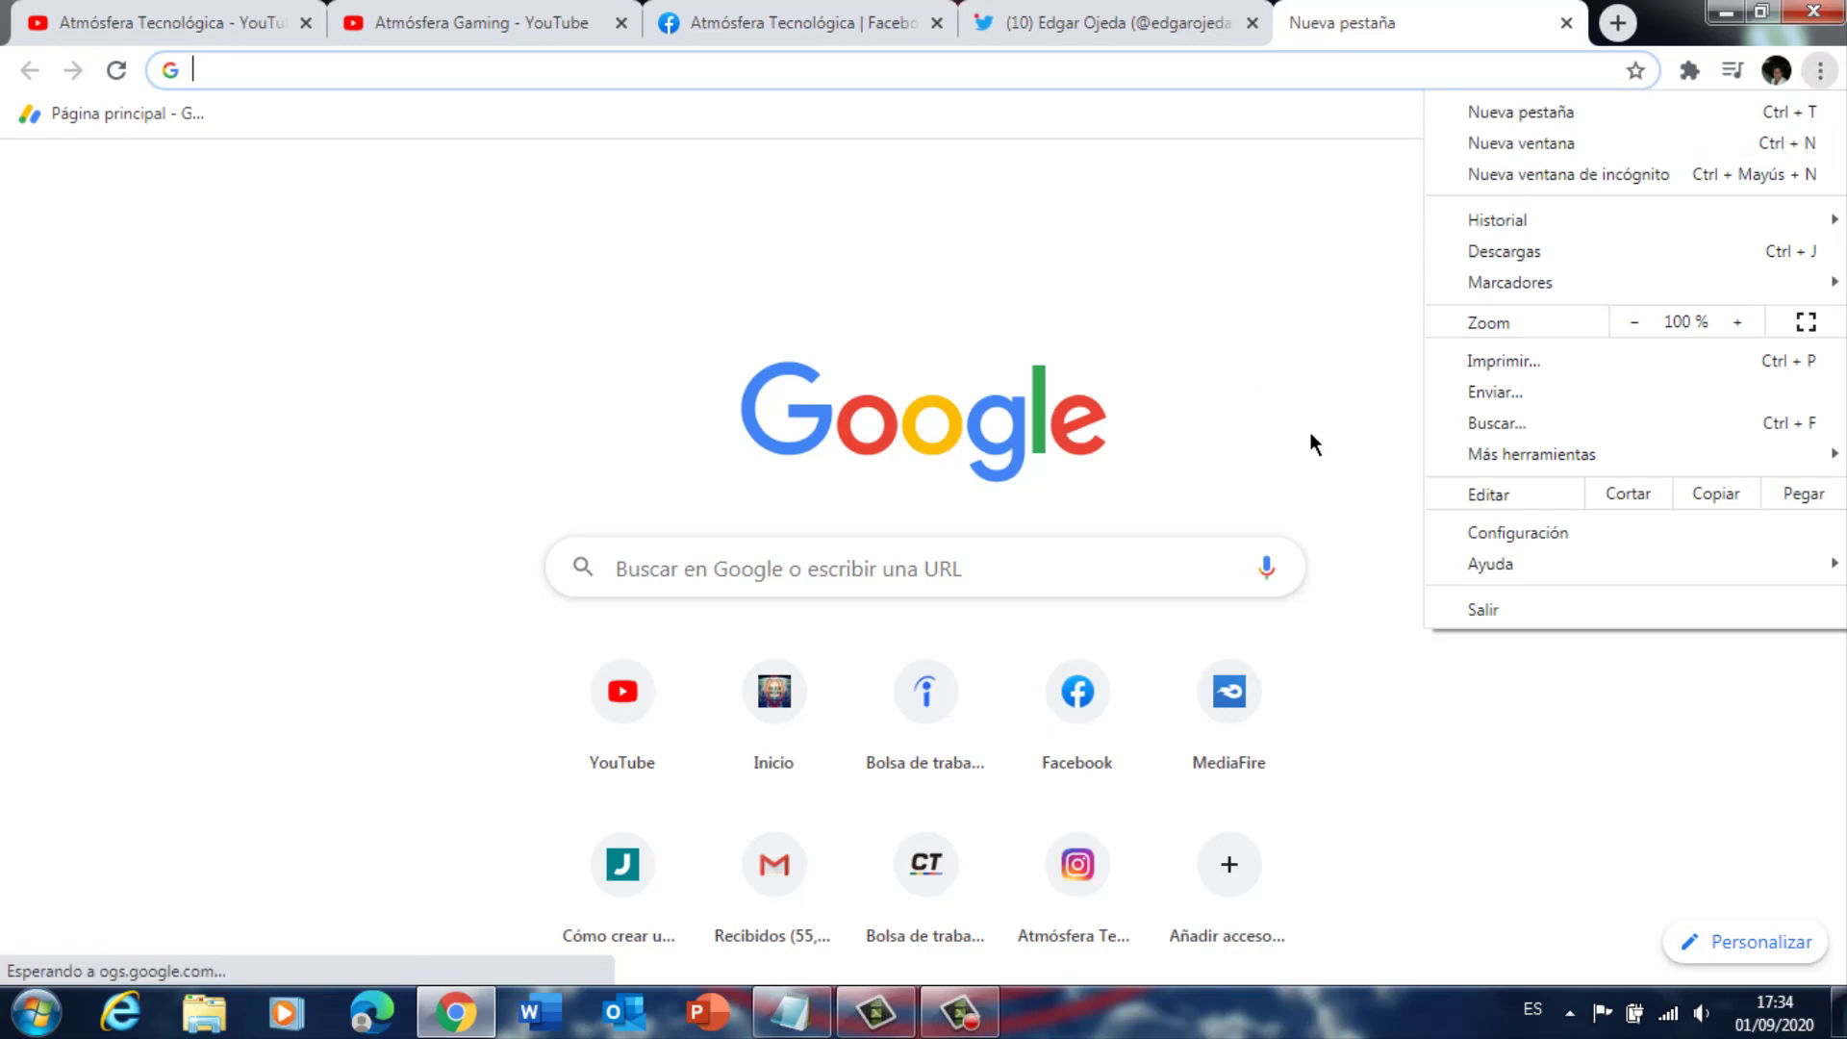
mouse_move(1584, 458)
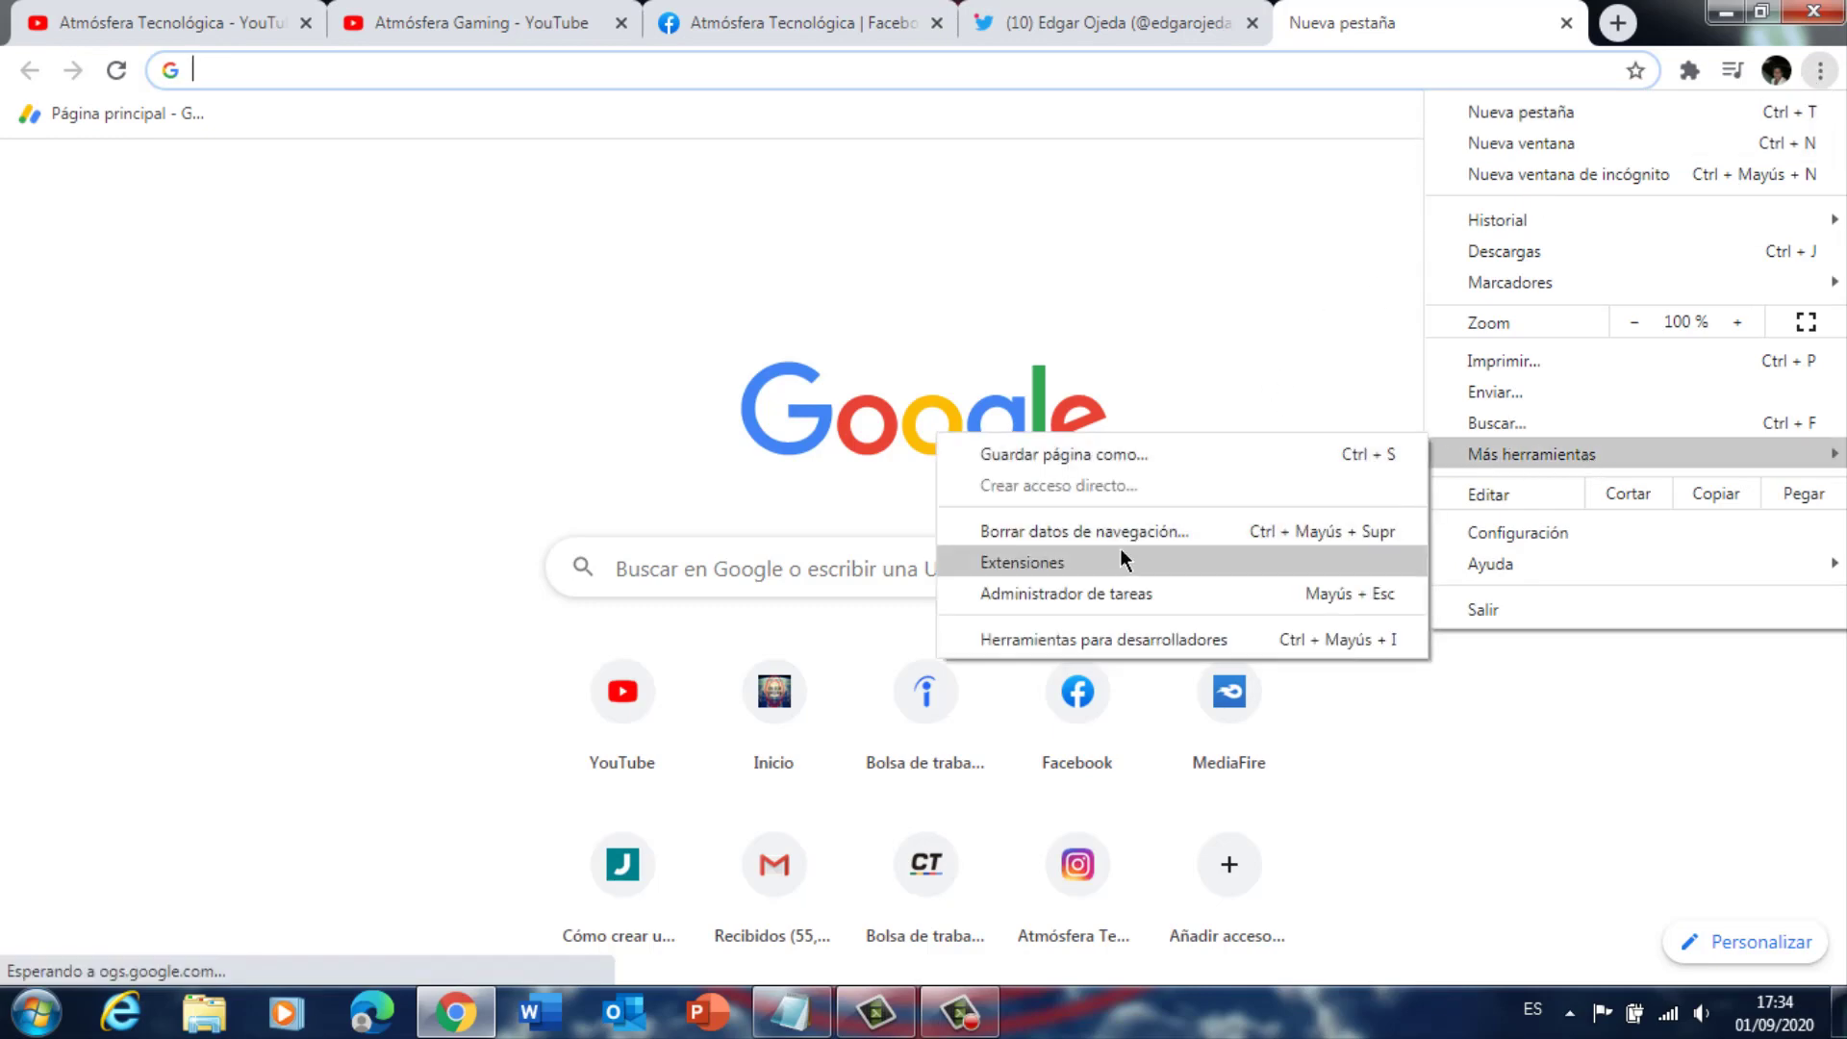
click(1031, 562)
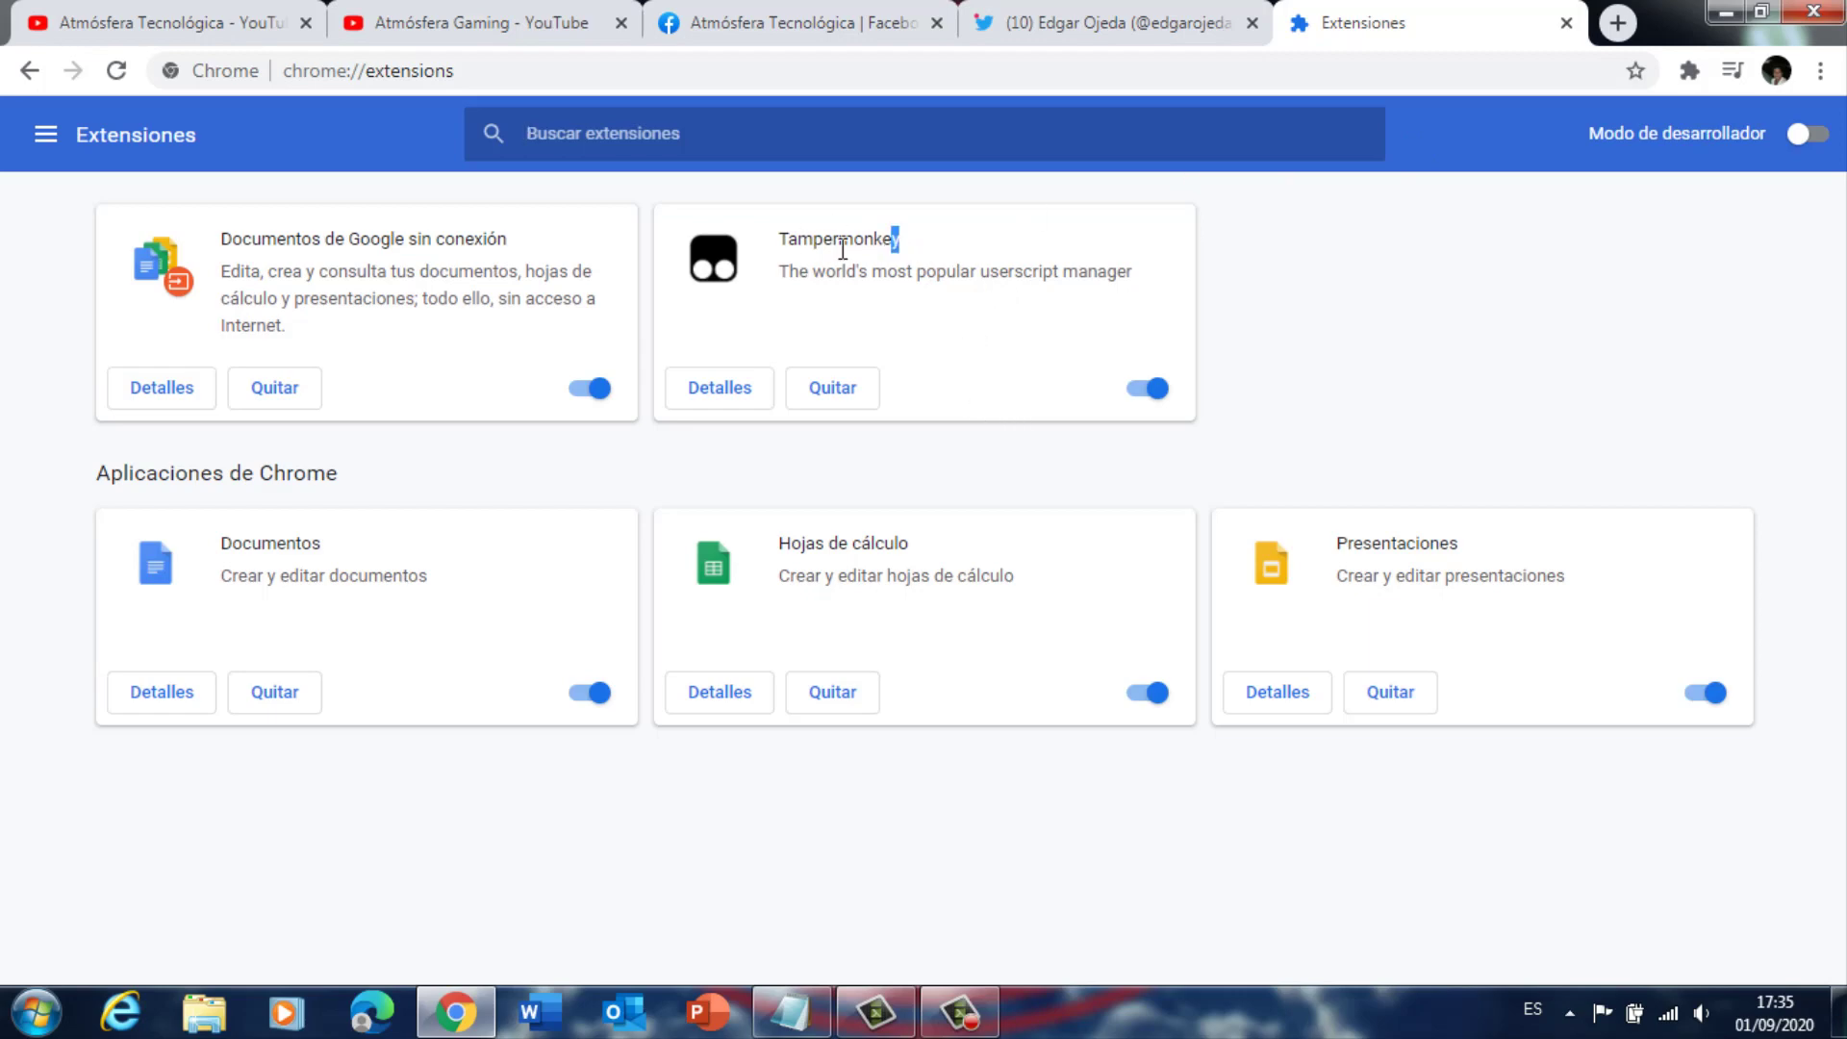
drag(842, 250, 837, 304)
click(893, 303)
Step: Open the video "Gameplay HALO COMBAT EVOLVED Parte 2 PC" from the Atmósfera Gaming channel and examine the area below its title
click(441, 29)
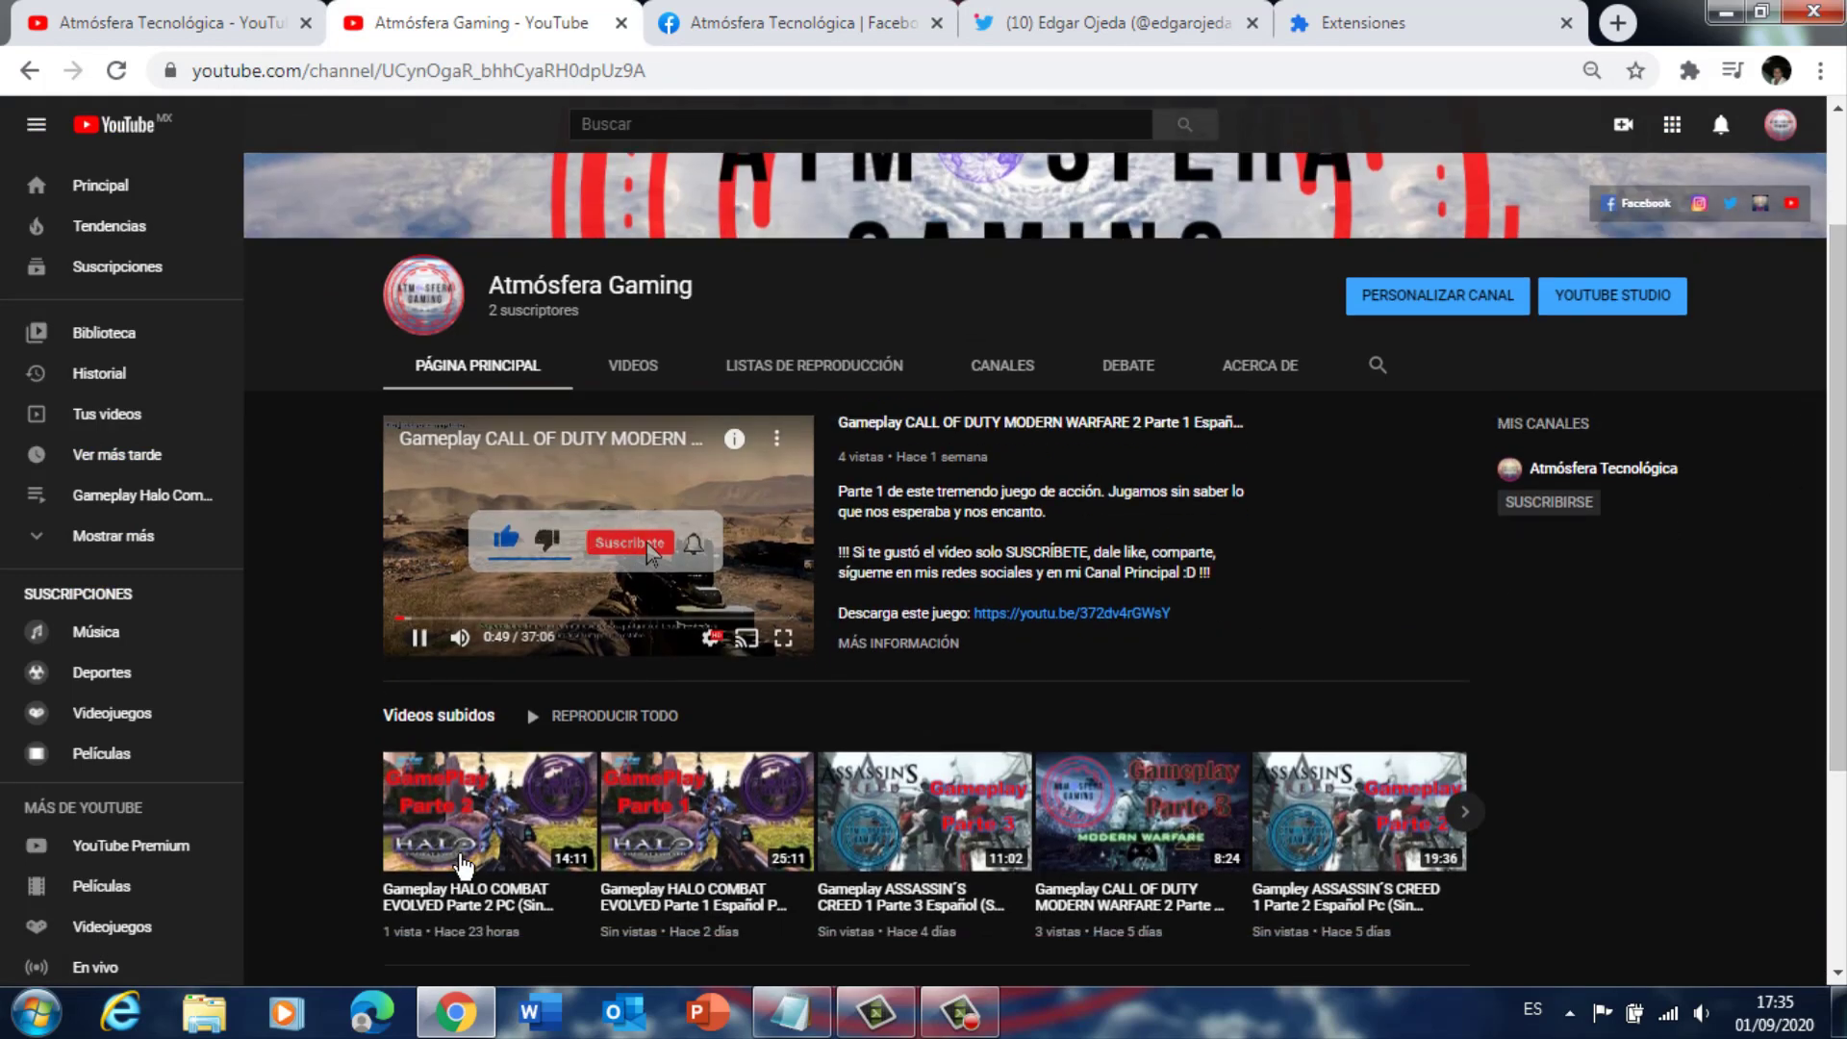
click(459, 825)
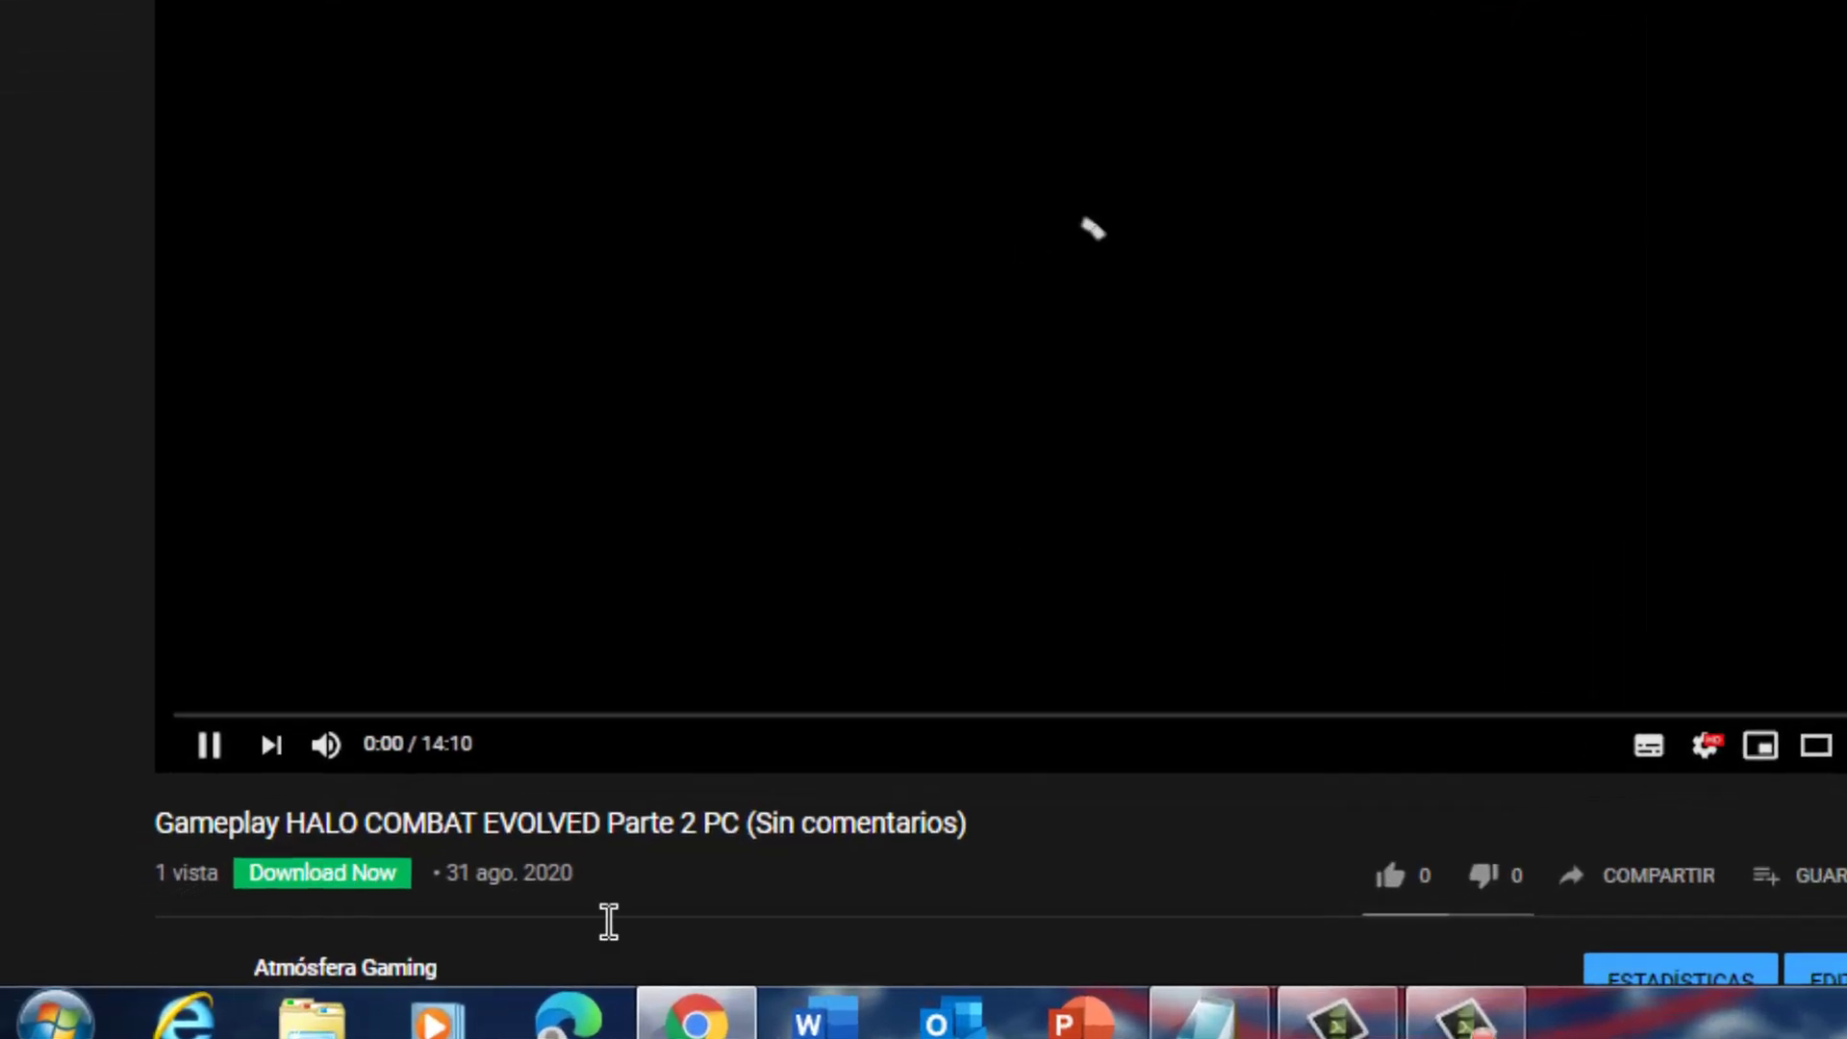
scroll(461, 846, down, 1)
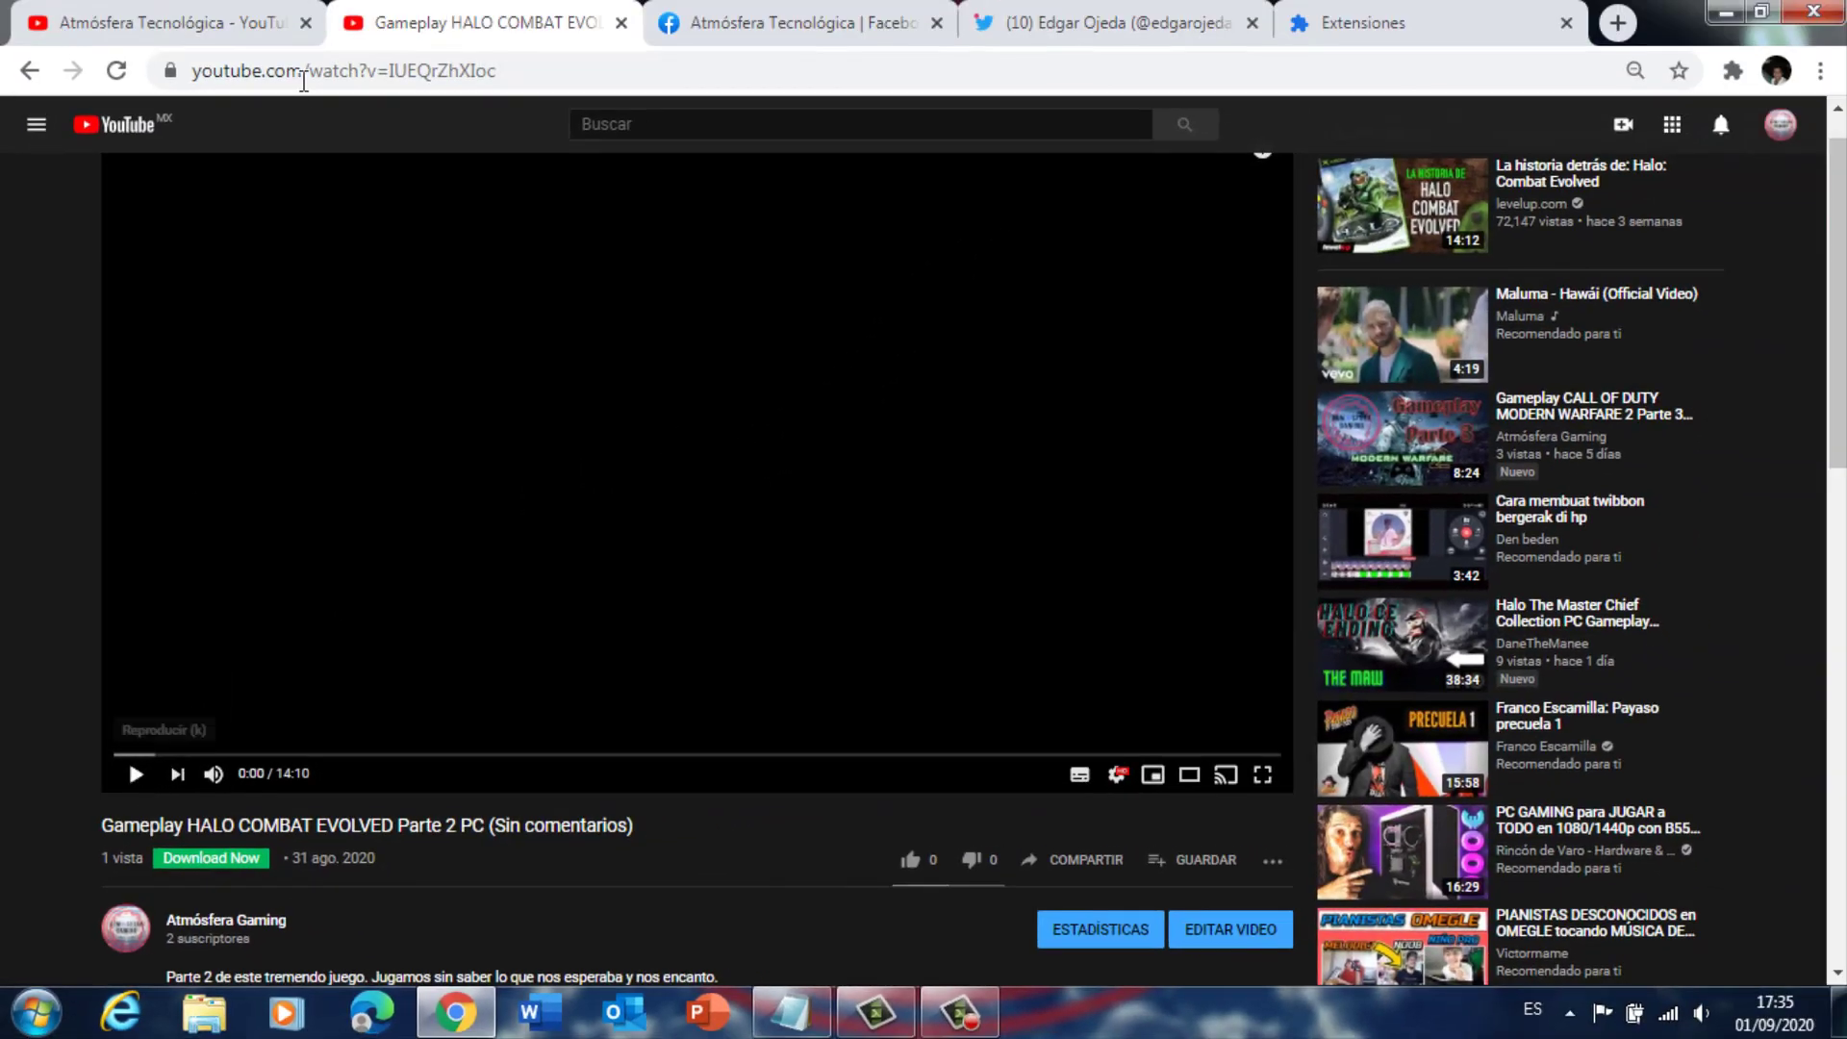
Step: Show the uploaded videos of the Atmósfera Tecnológica channel and look through the list
click(164, 20)
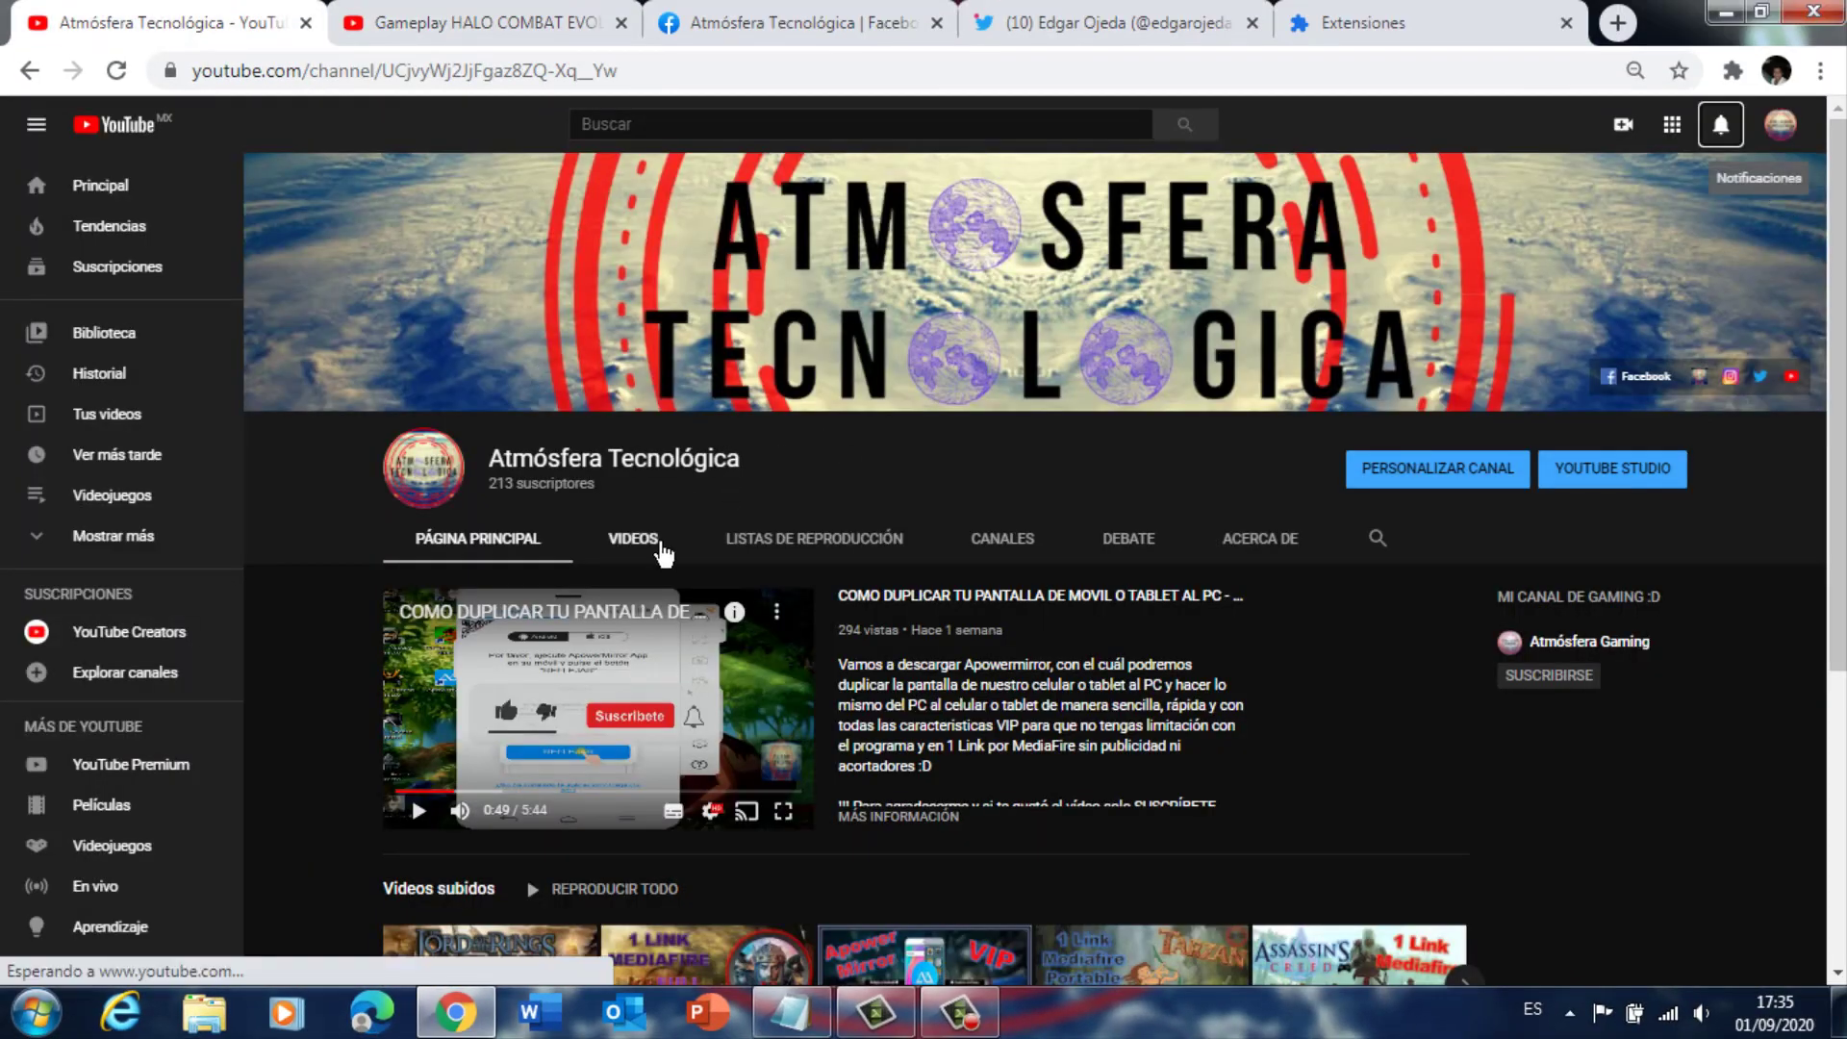
click(638, 541)
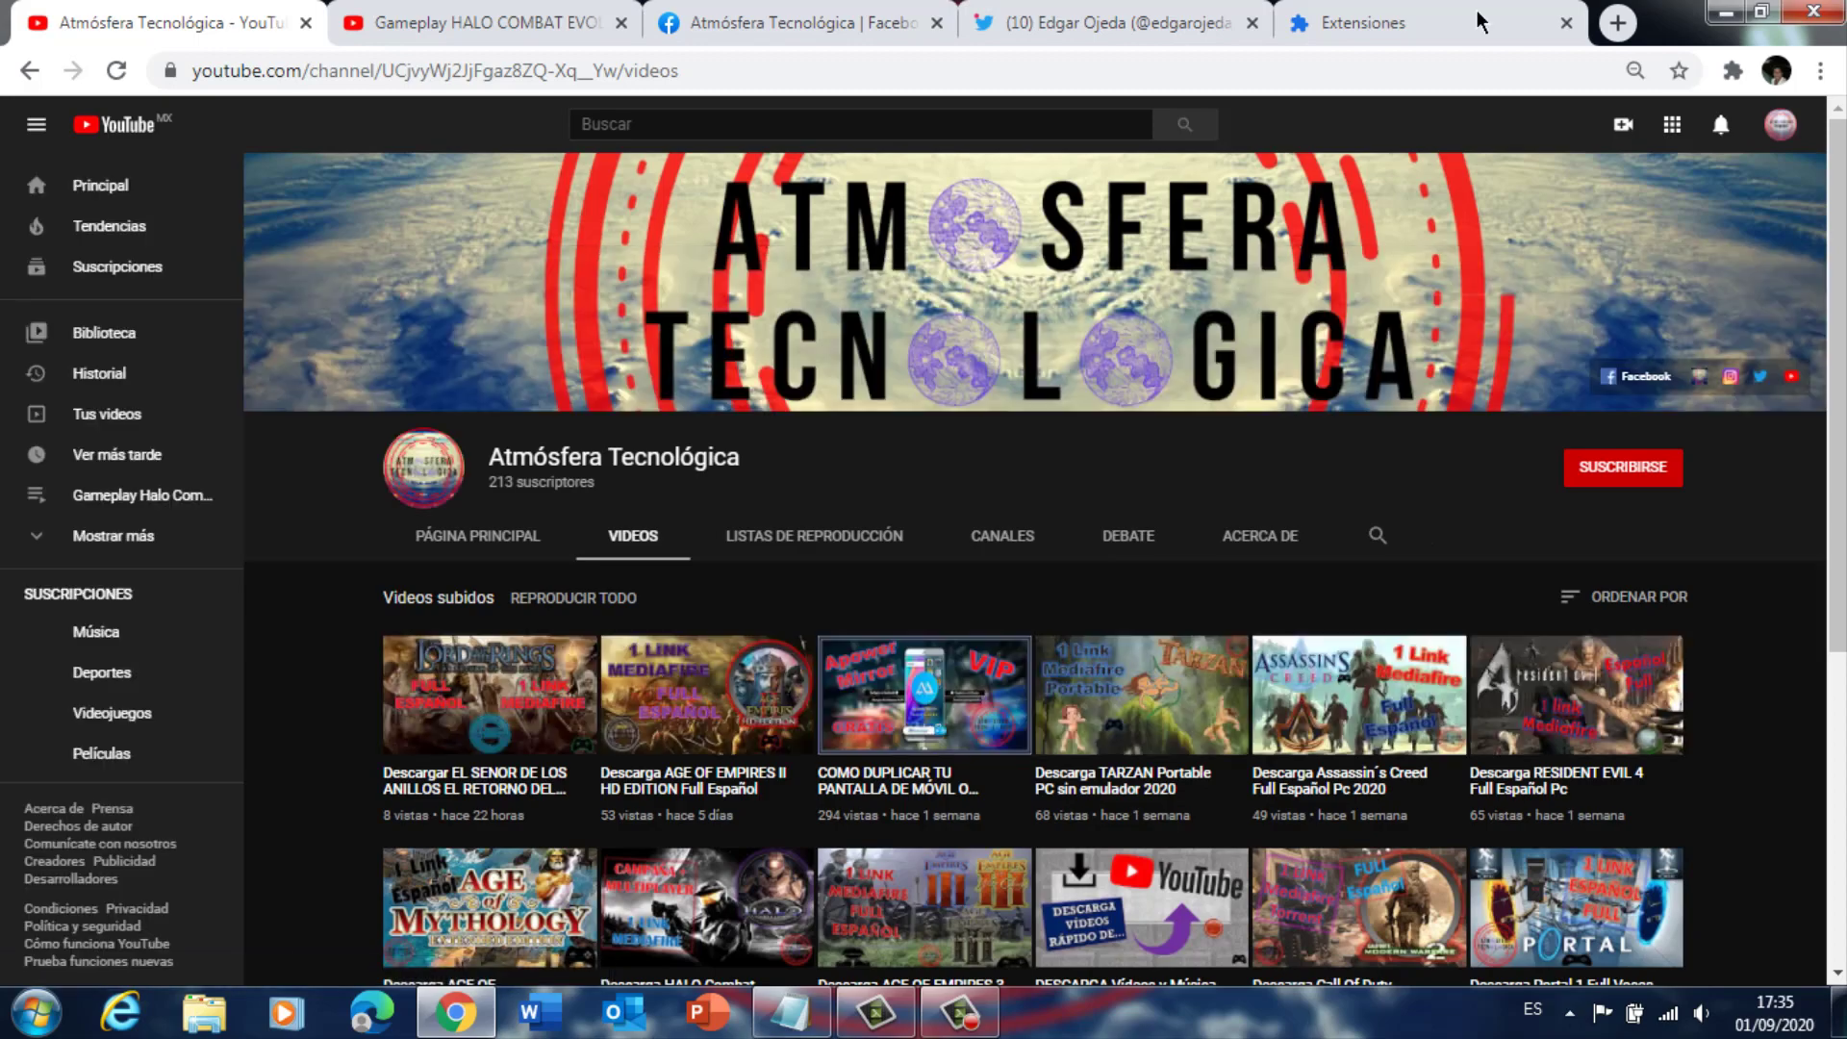
drag(1837, 308, 1837, 520)
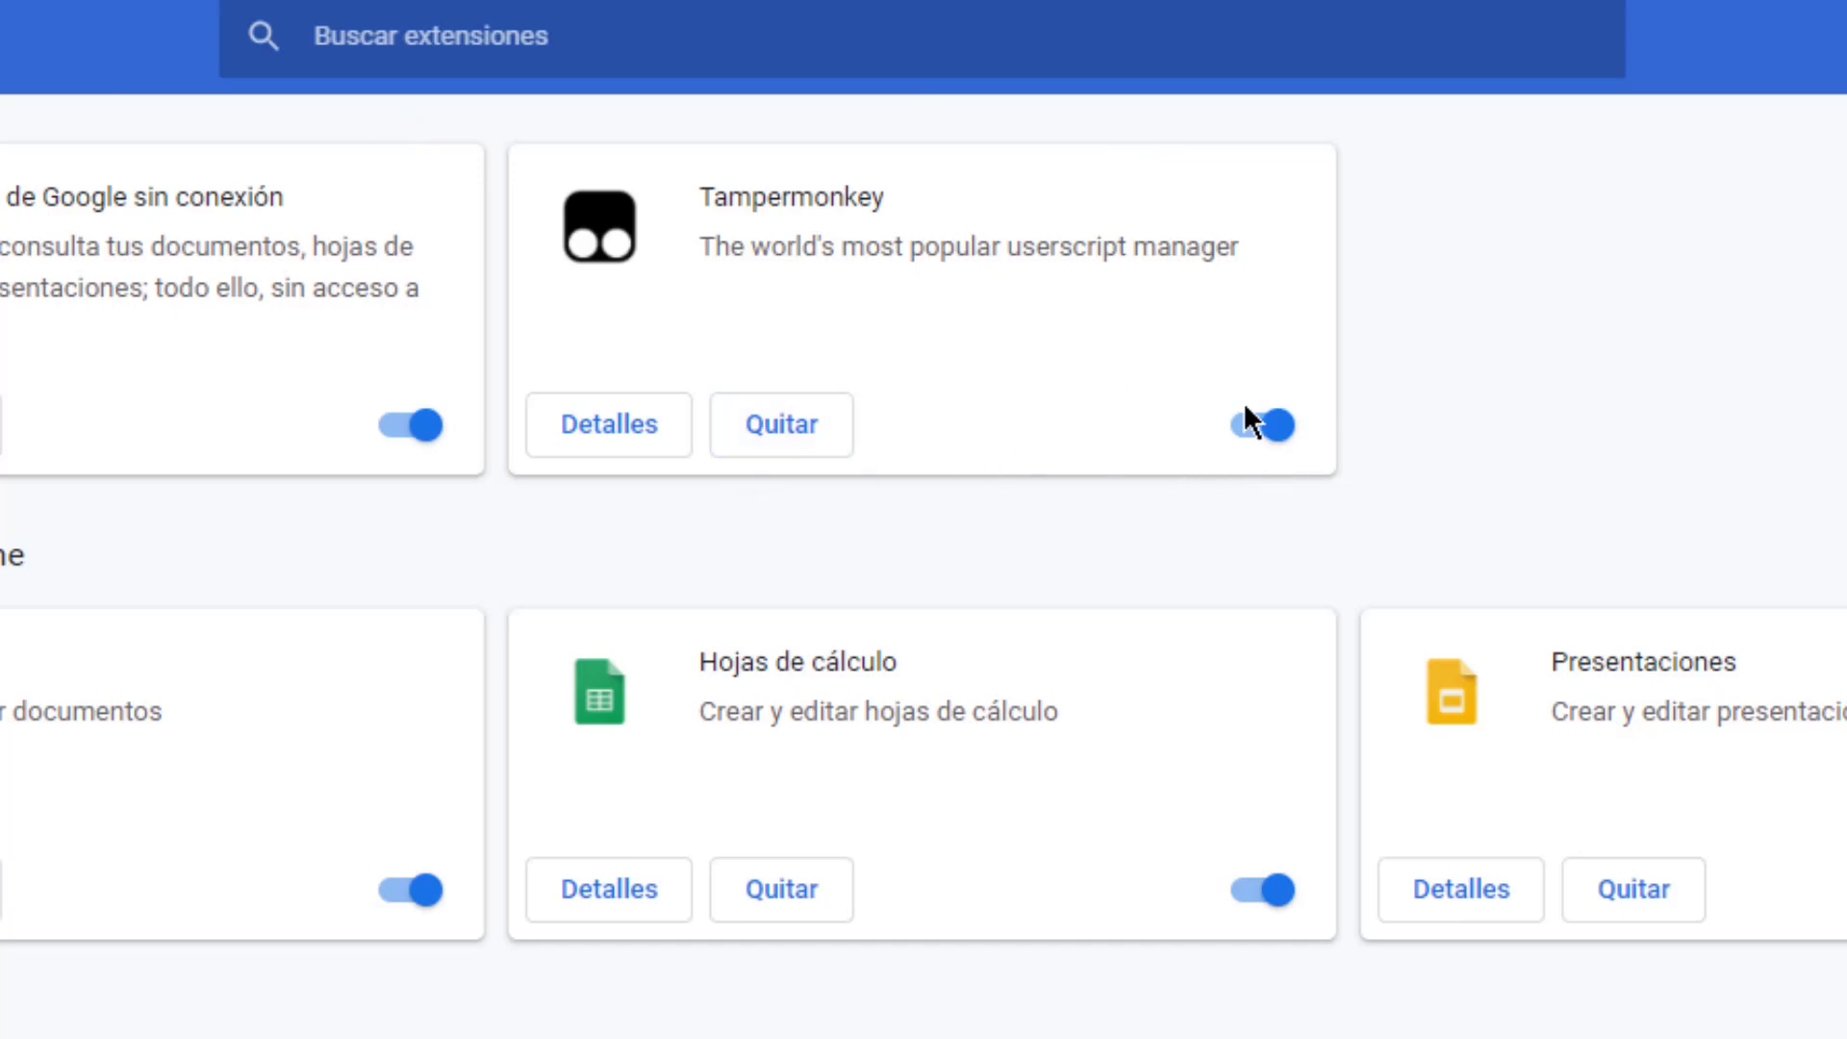
Step: Disable the Tampermonkey extension and remove it from the browser, closing the extensions page when done
click(1268, 431)
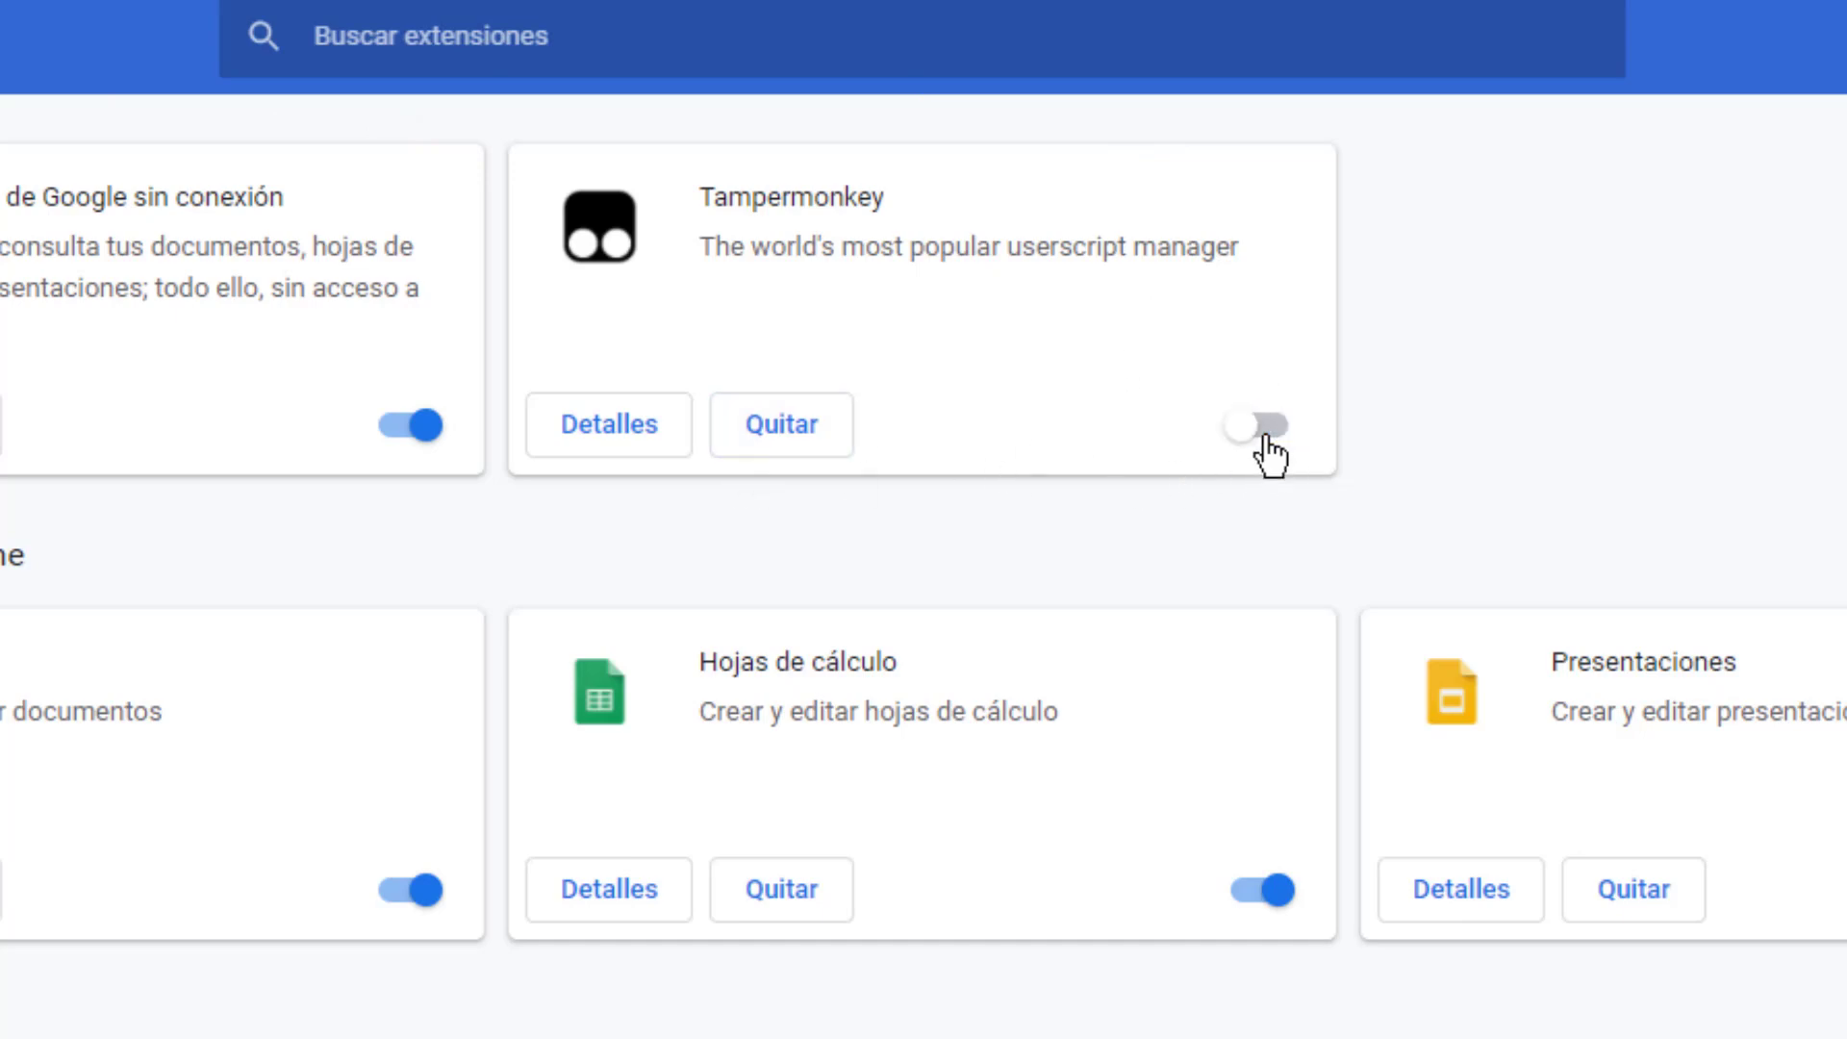
click(776, 435)
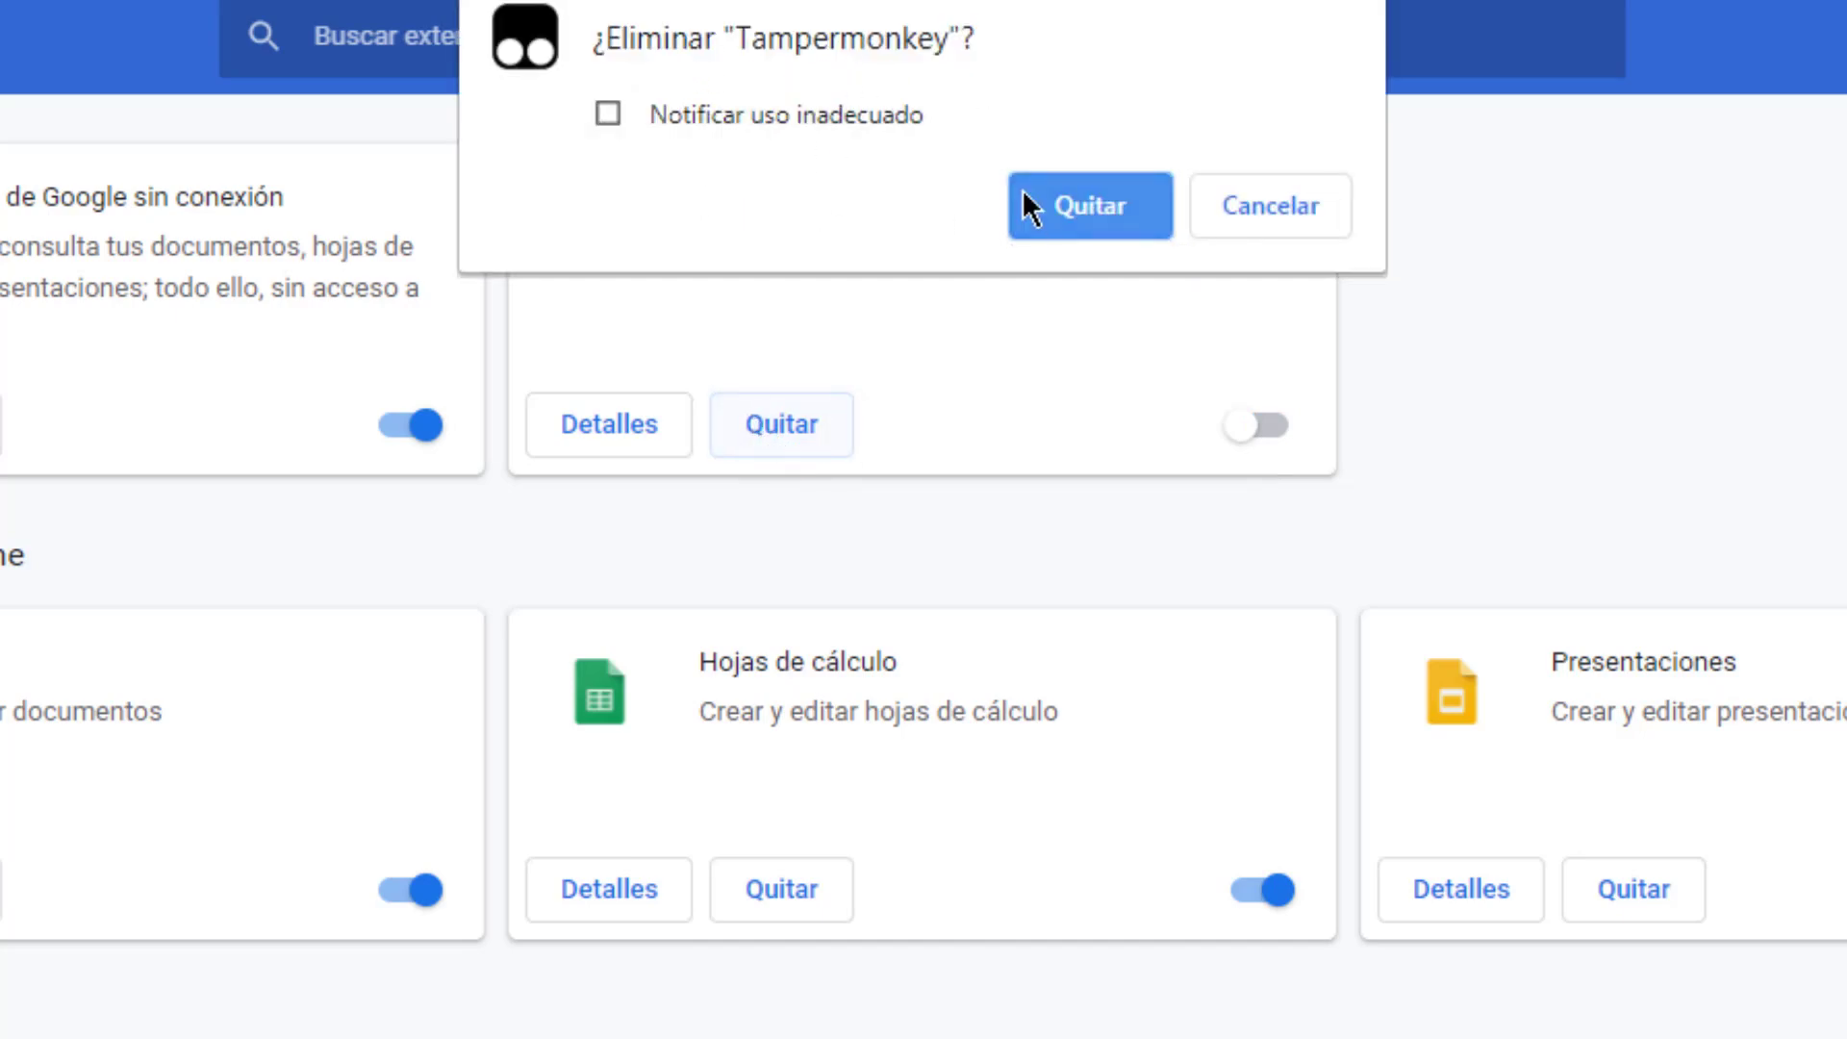
click(1058, 211)
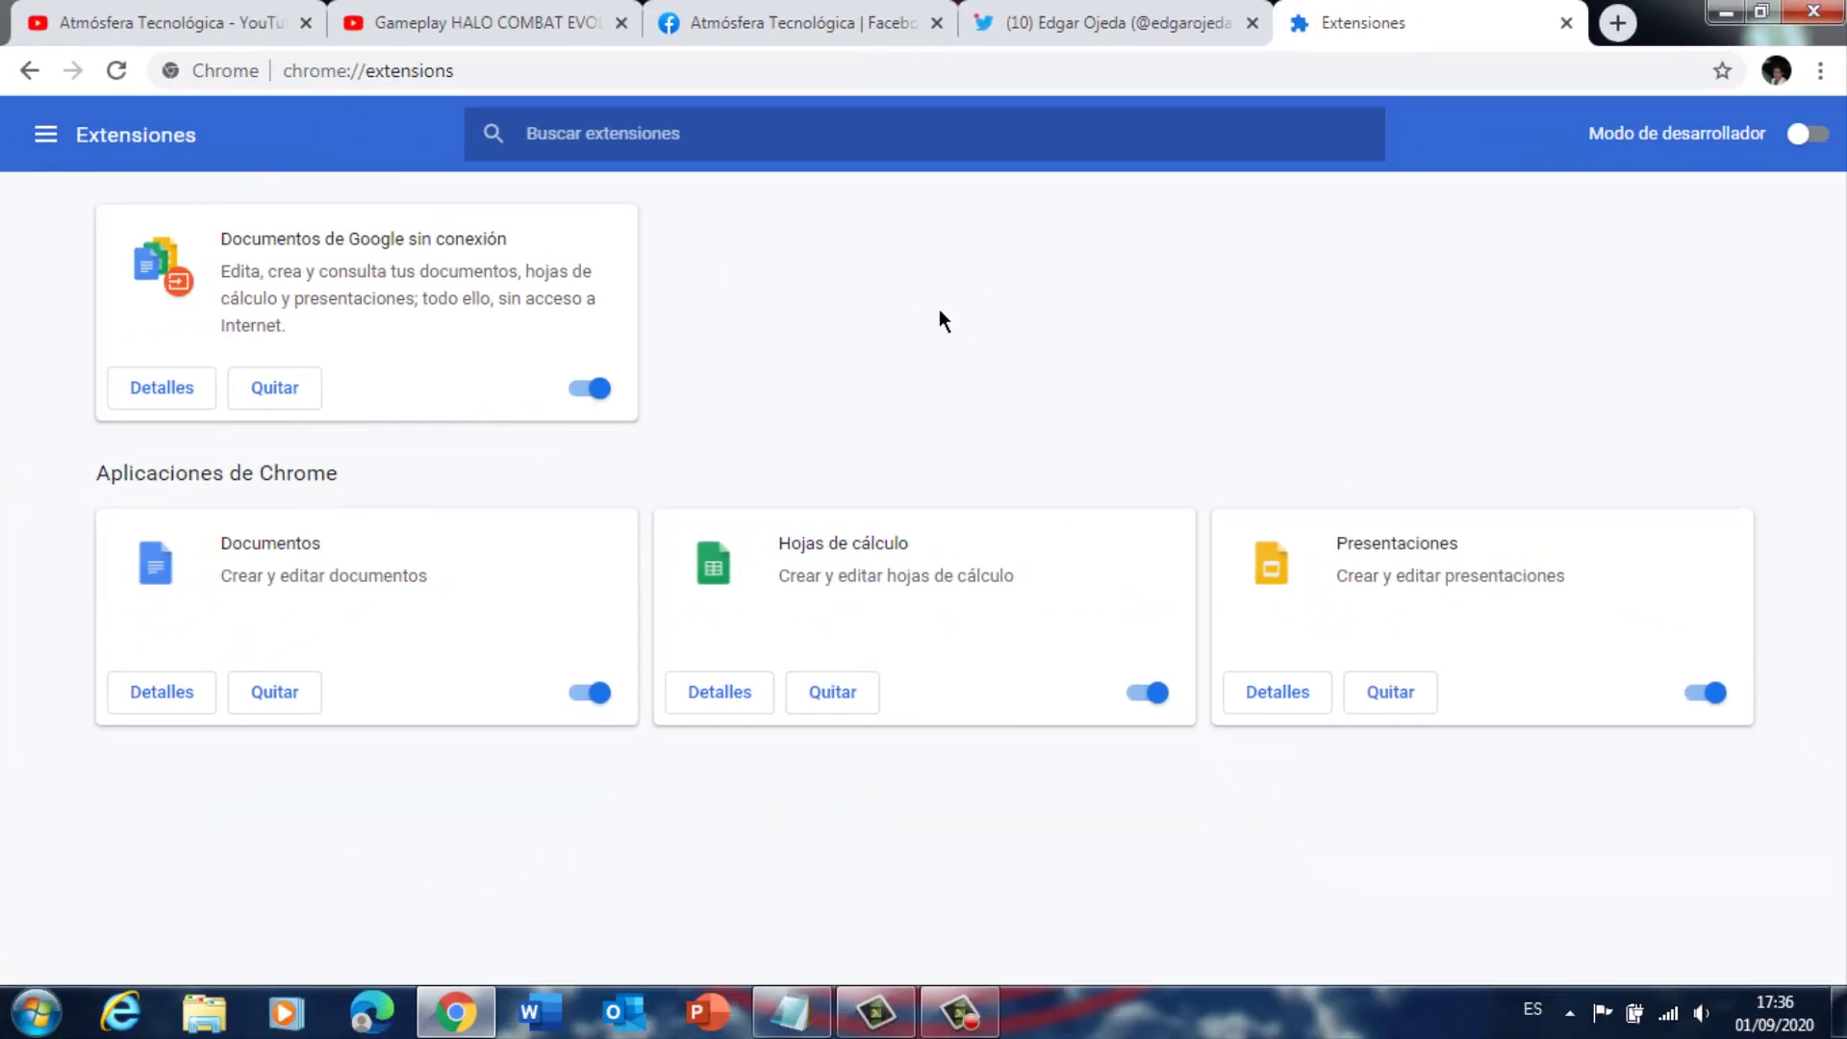
click(1565, 23)
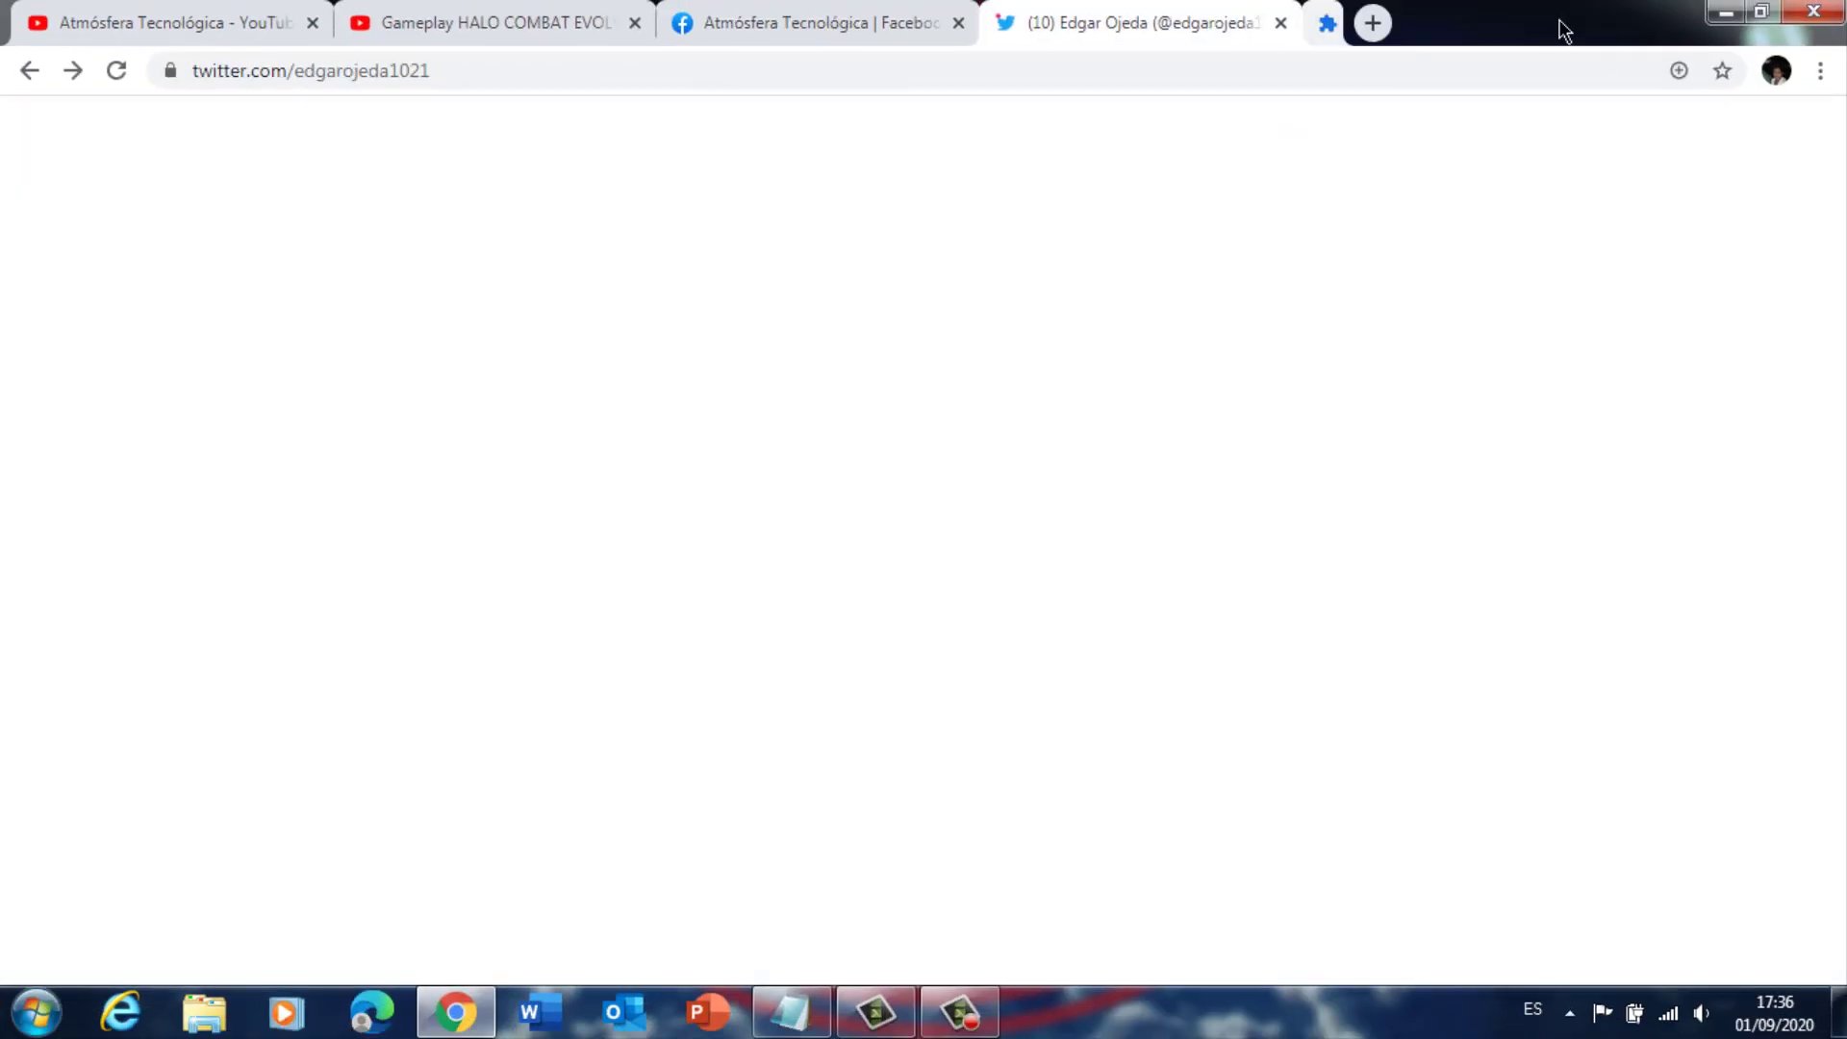
Step: Open the browser settings in a new tab, run the safety check and review its results
click(1341, 24)
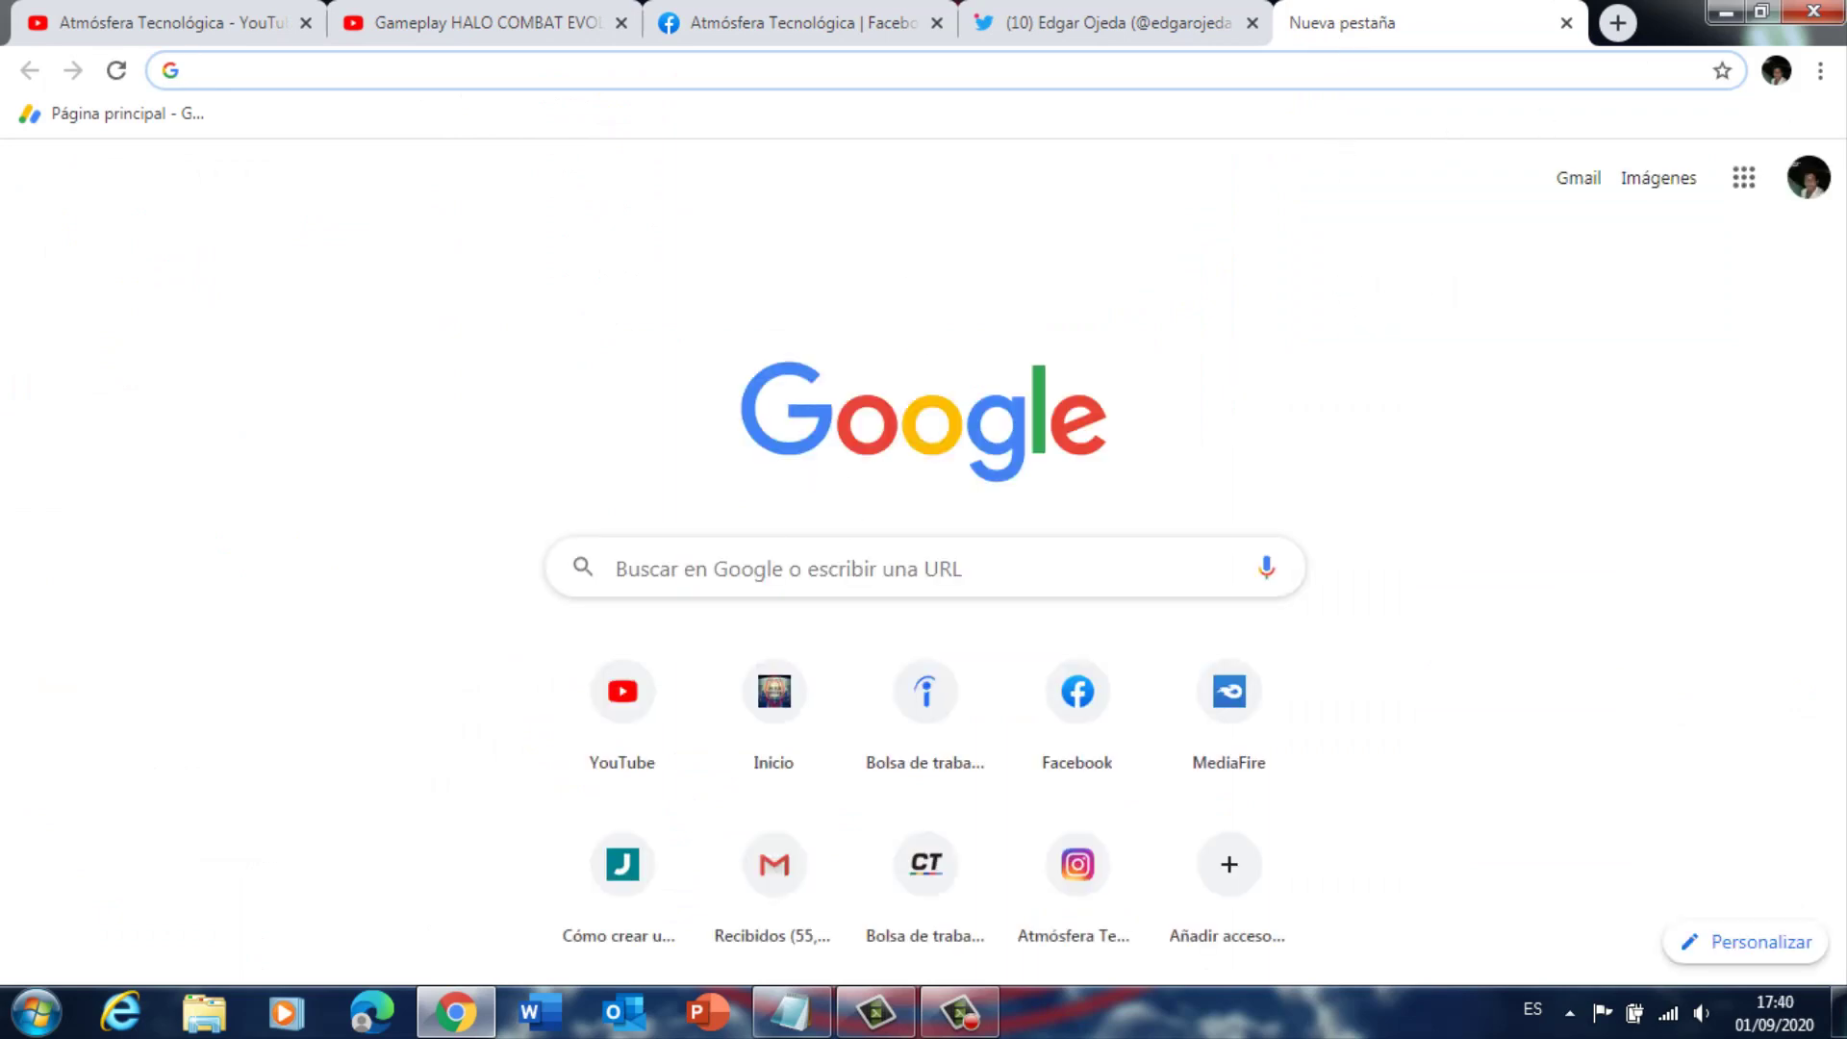
click(1820, 77)
click(1524, 531)
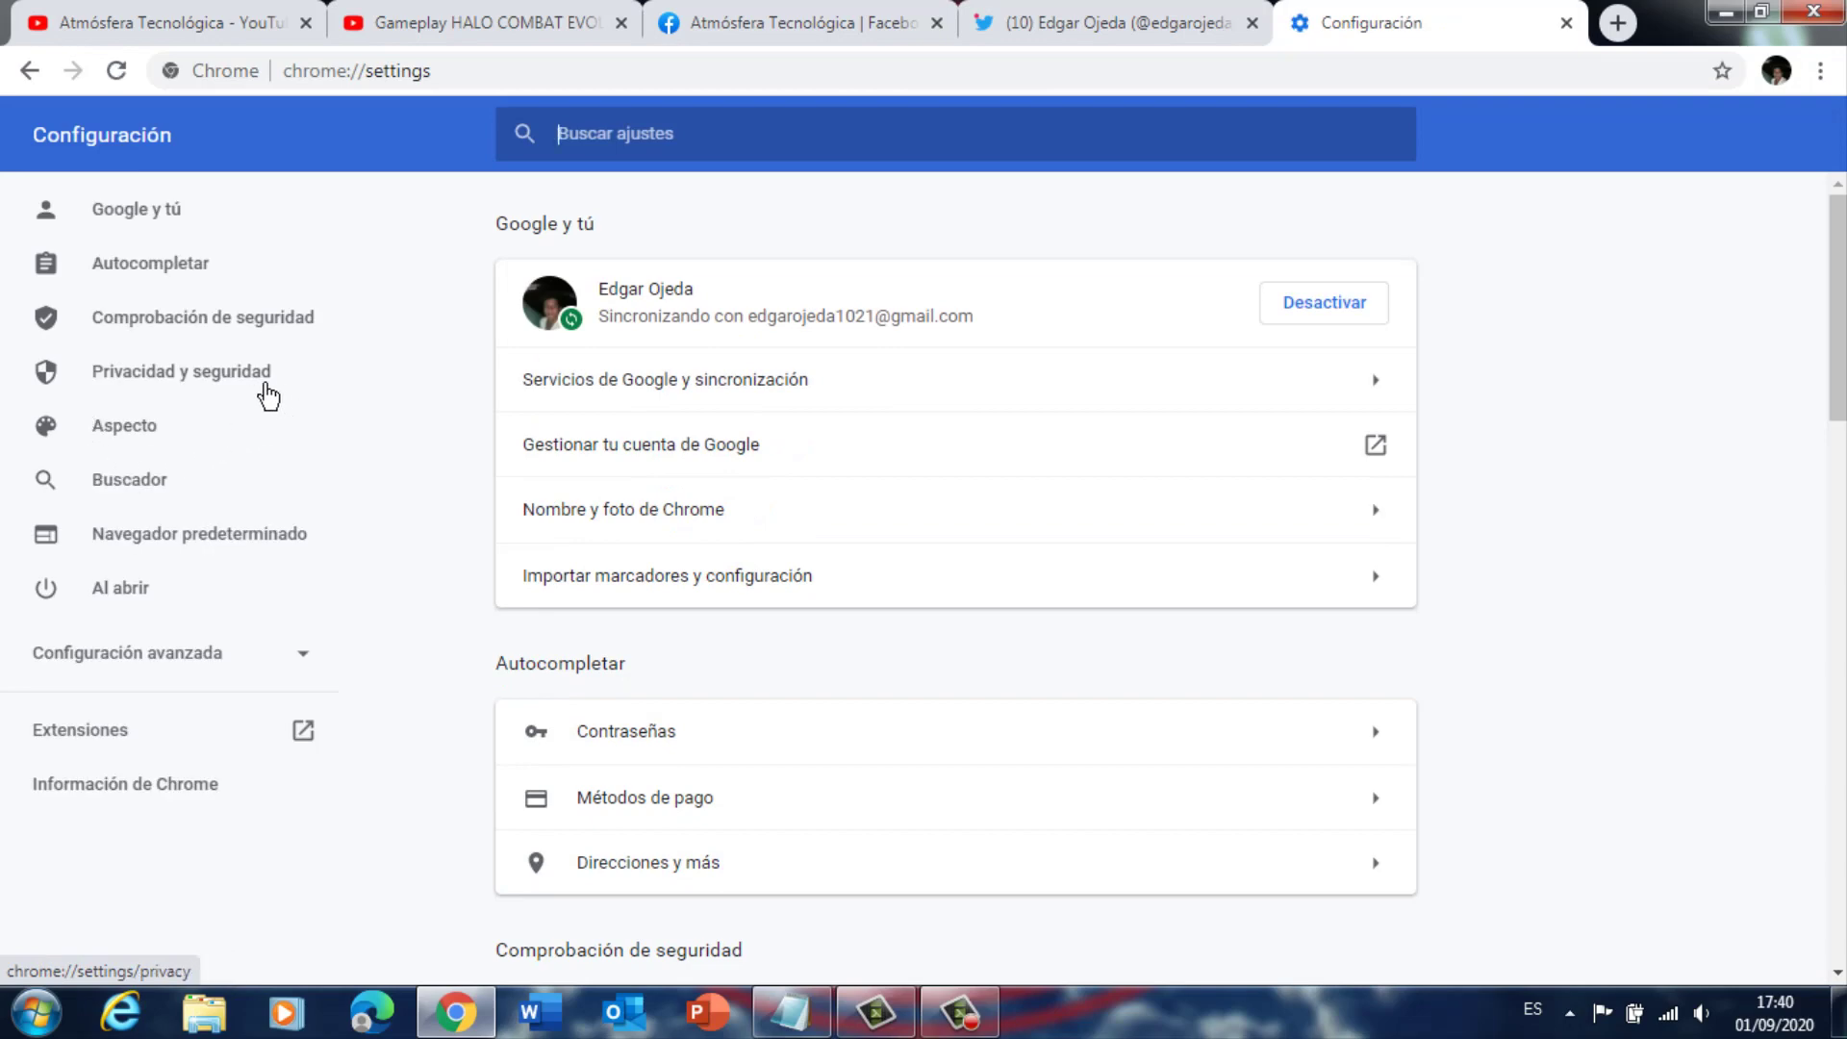
click(213, 330)
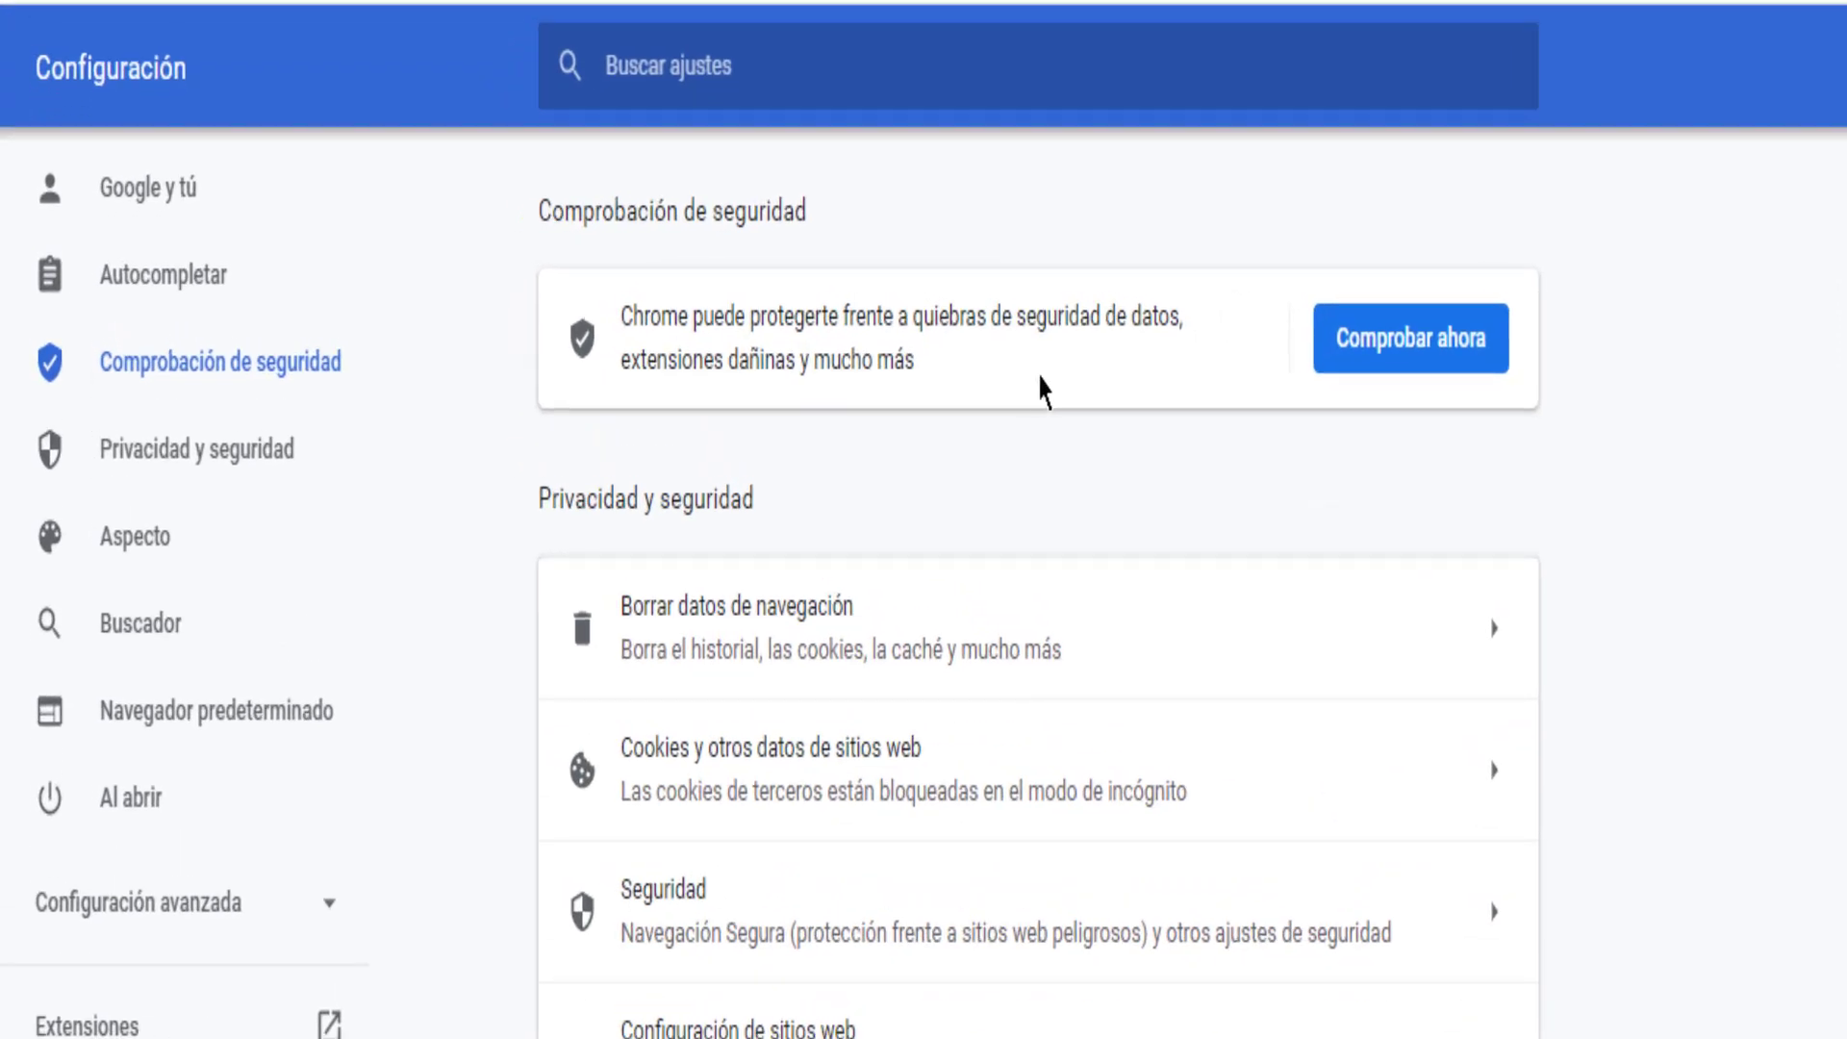
click(1386, 368)
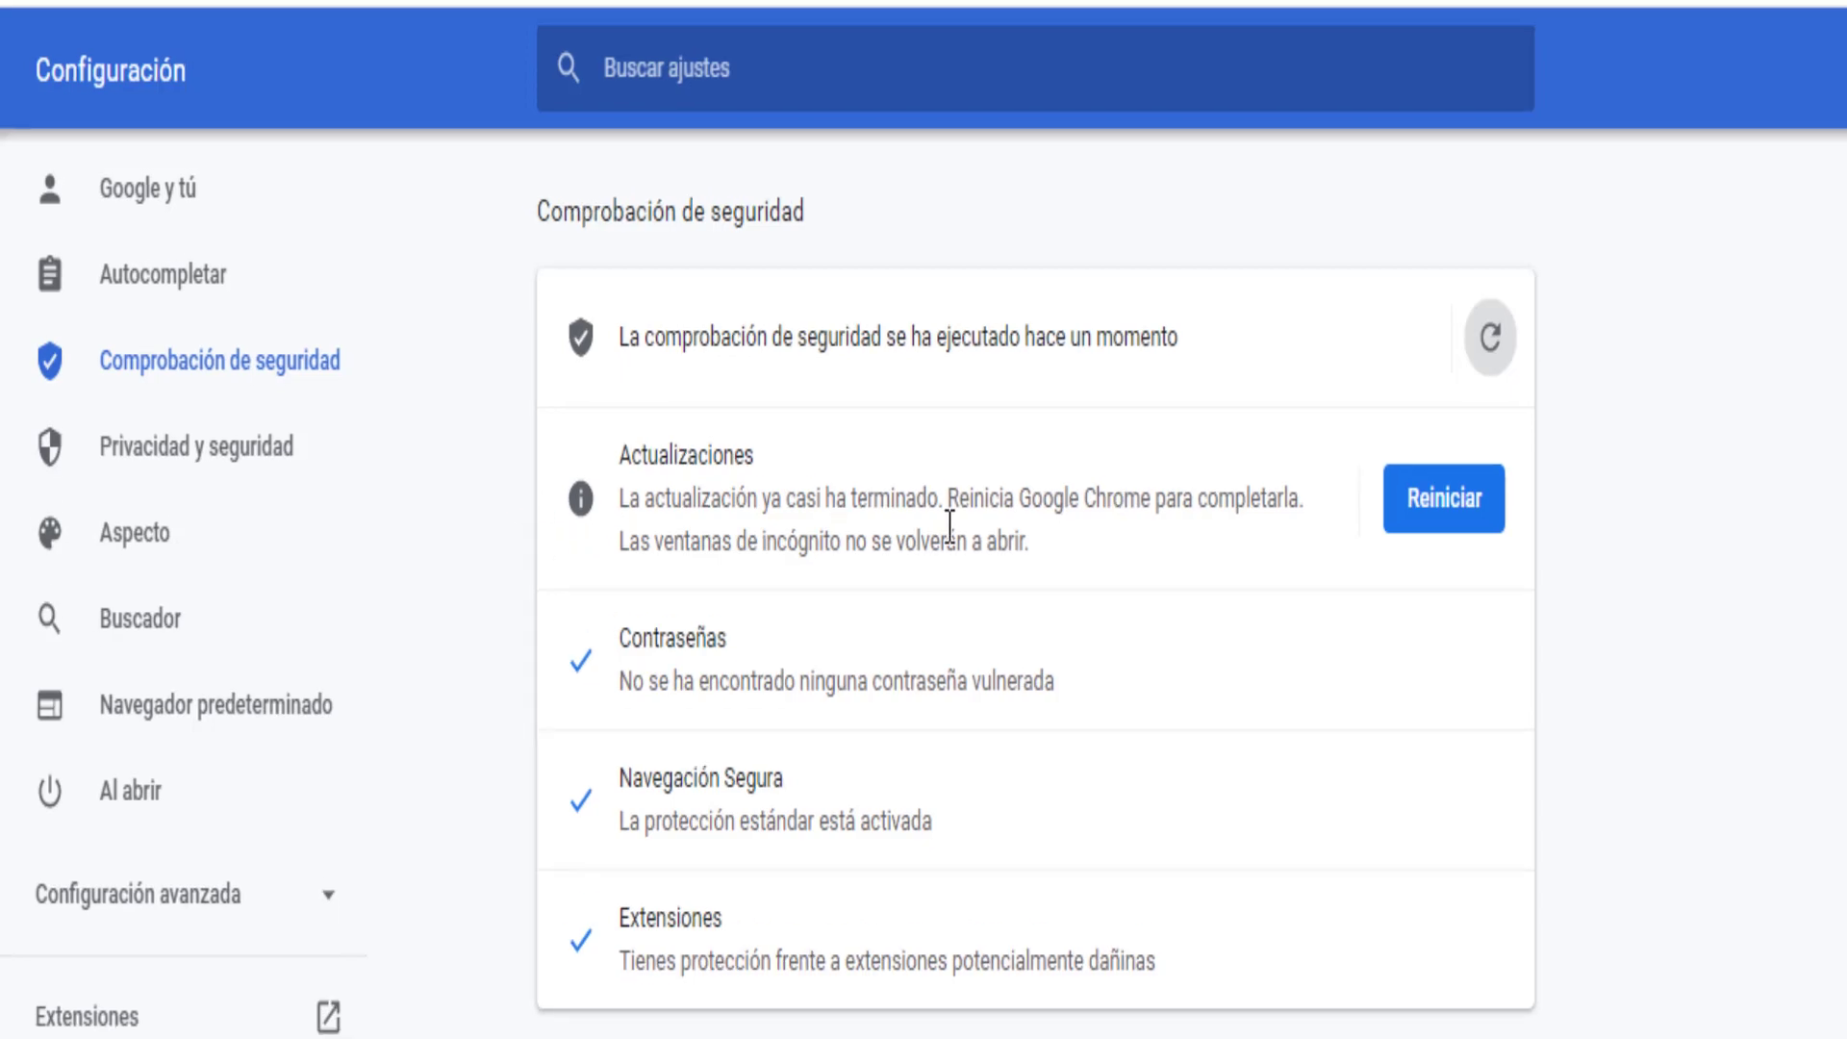
scroll(1840, 438, down, 1)
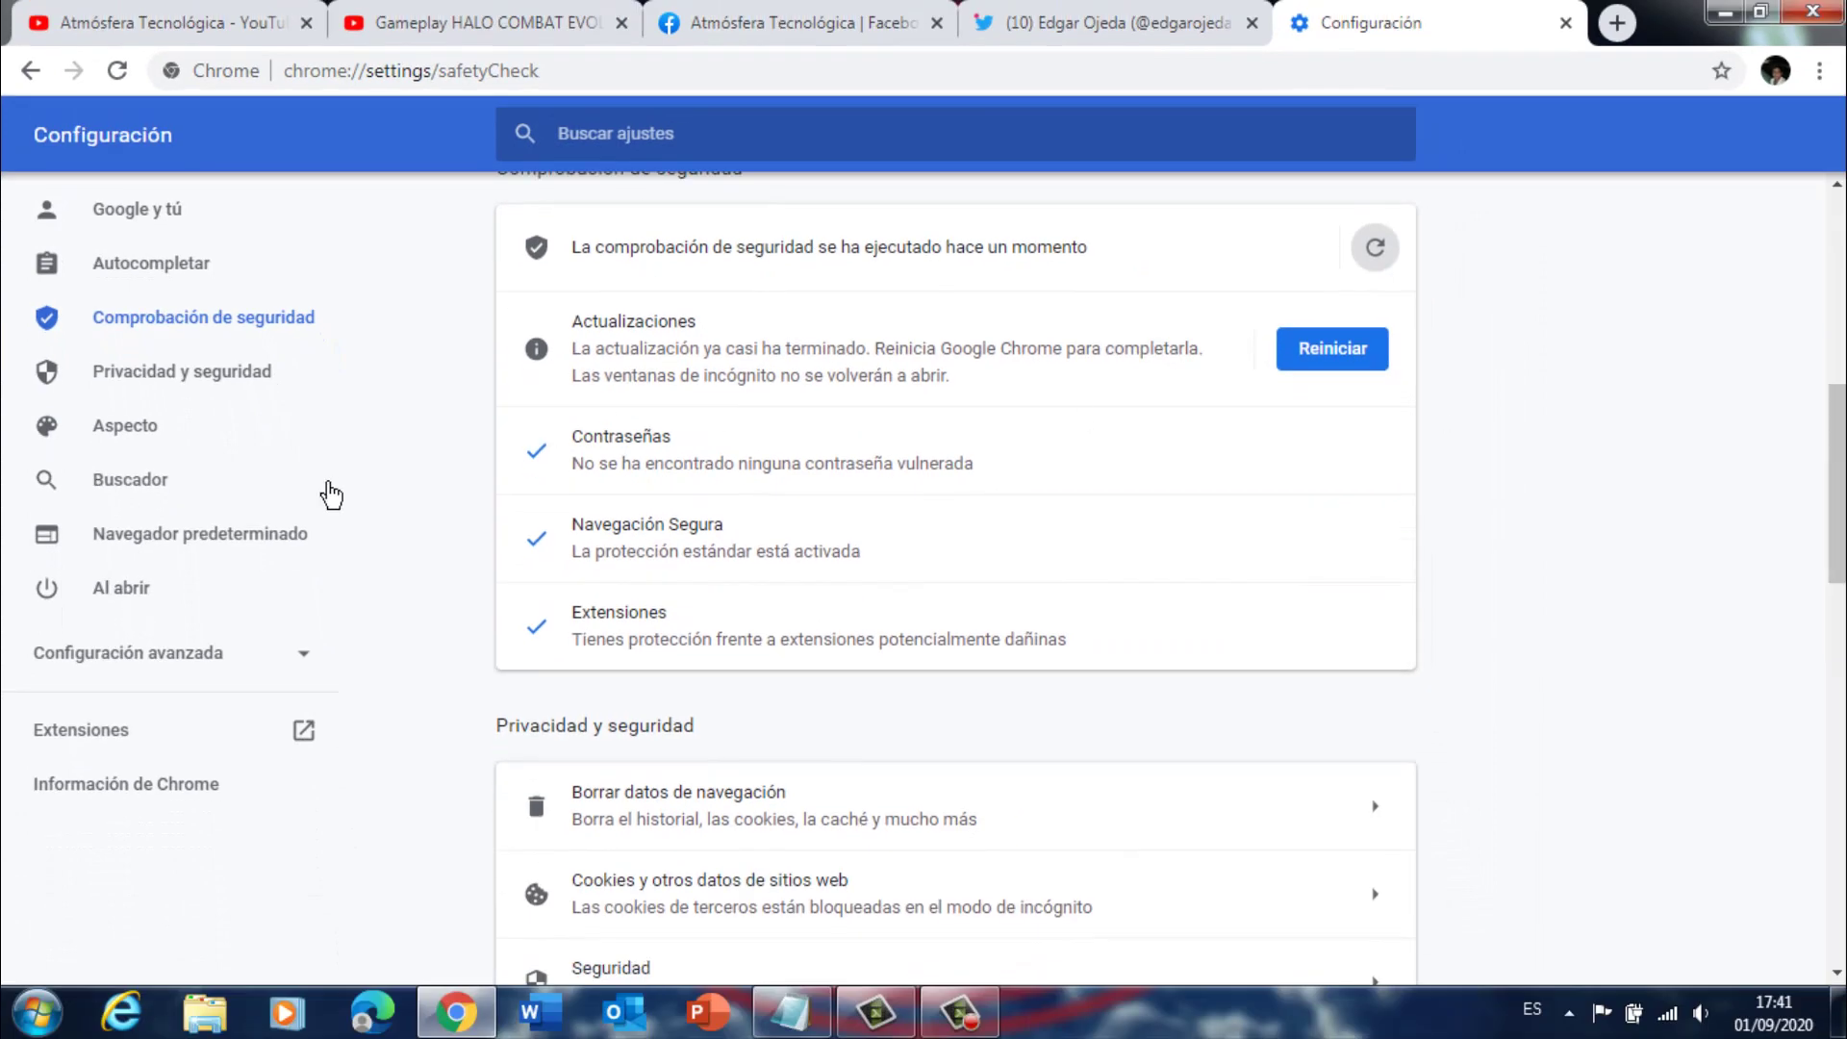
Step: Set up browsing data deletion with the time range "Desde siempre" and cookies and other site data included
click(214, 400)
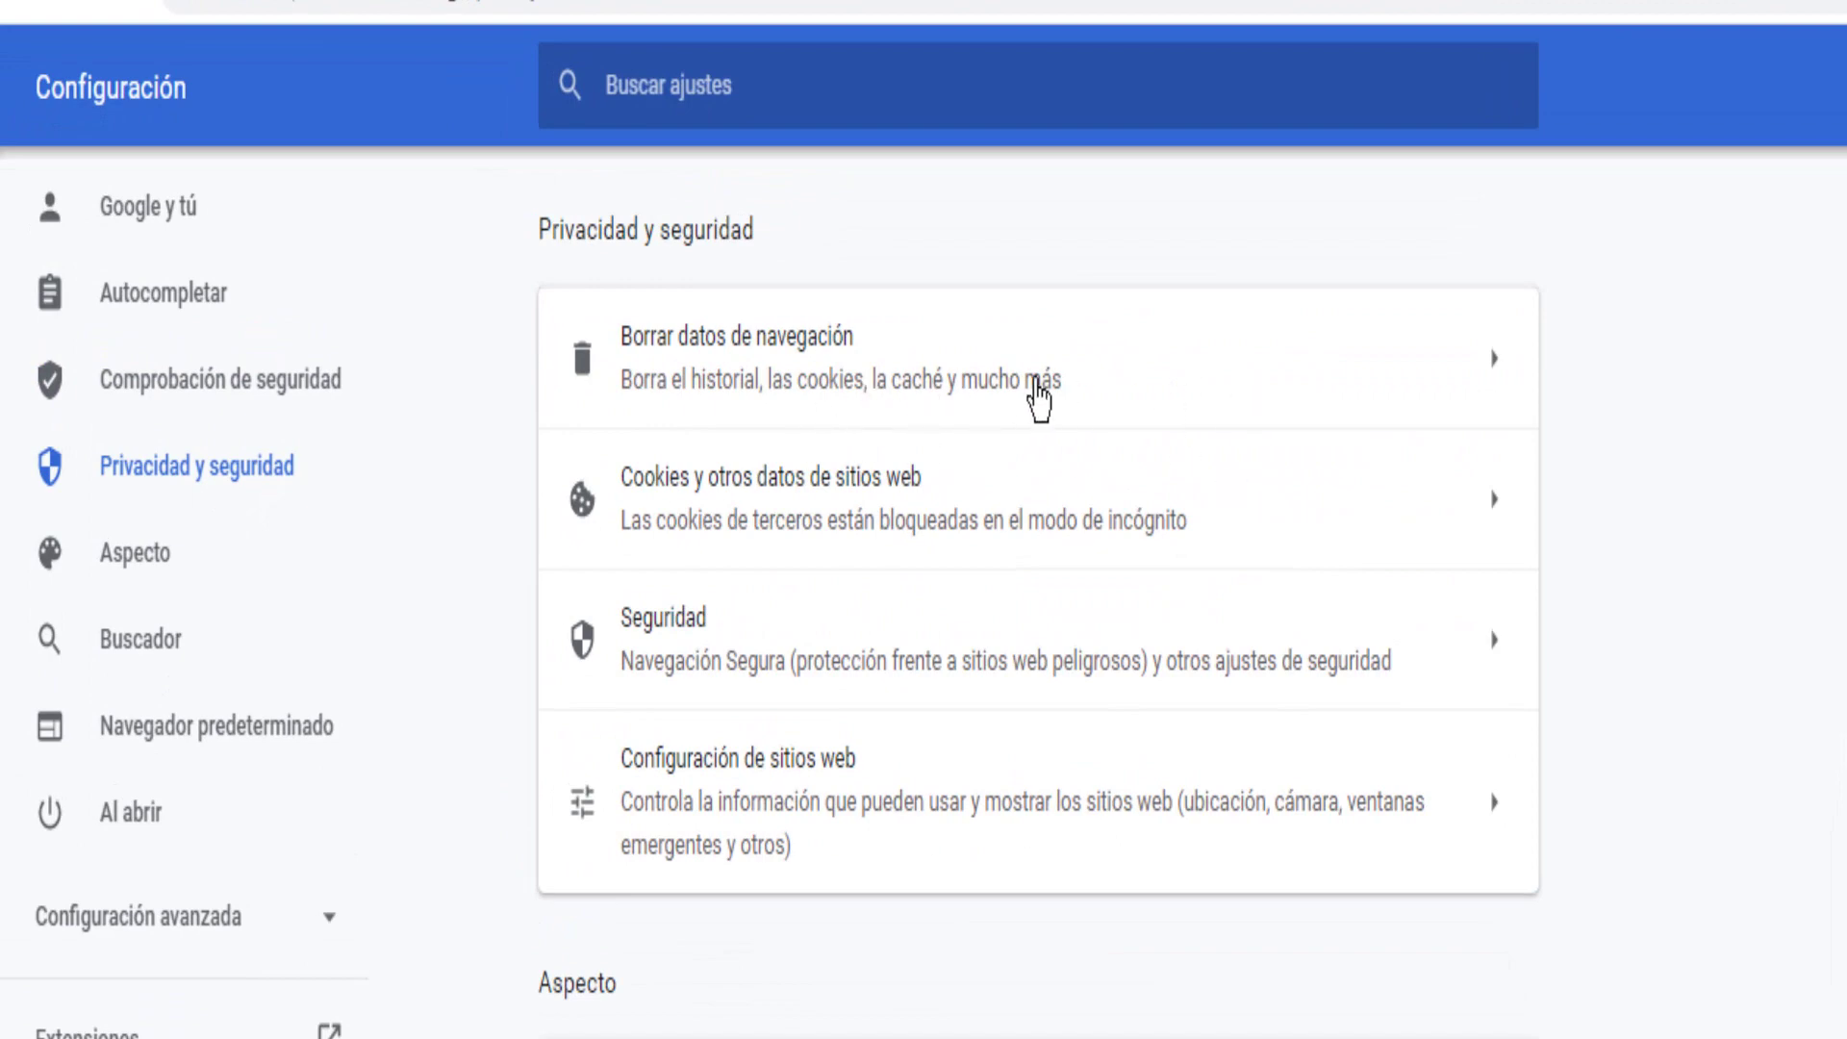
click(867, 351)
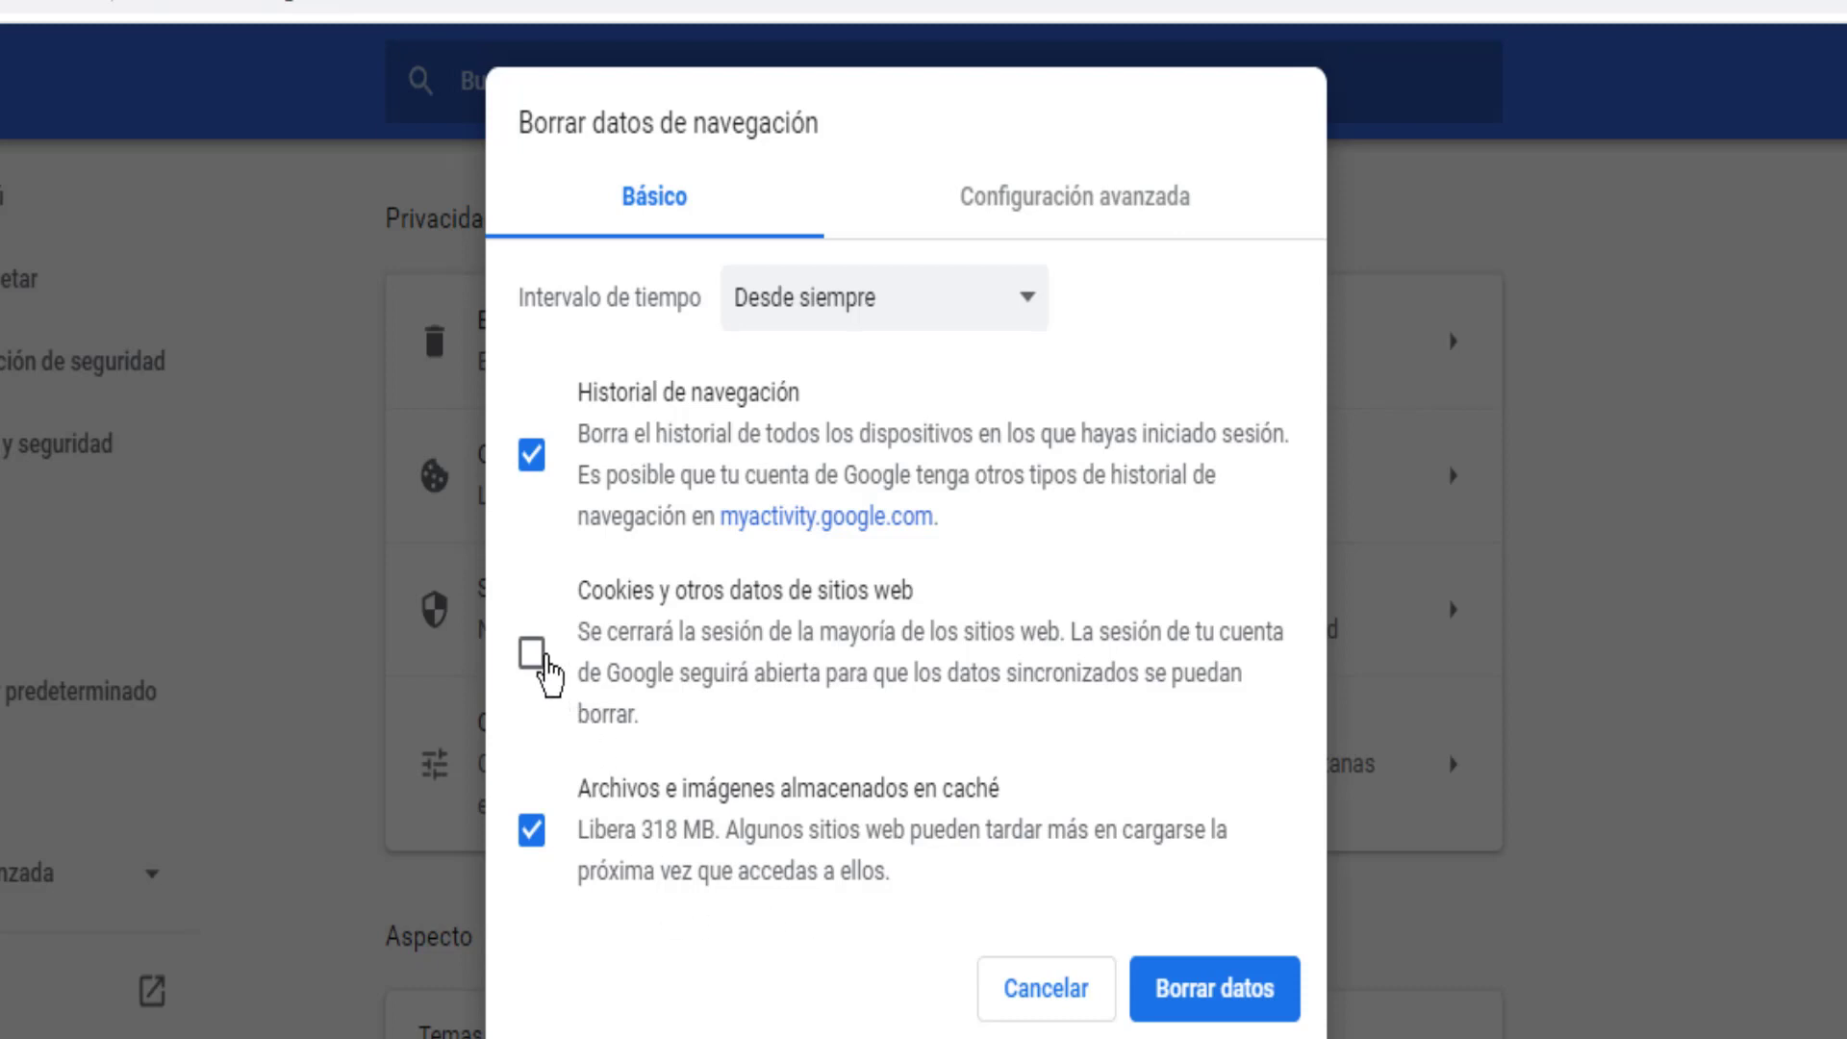
click(535, 662)
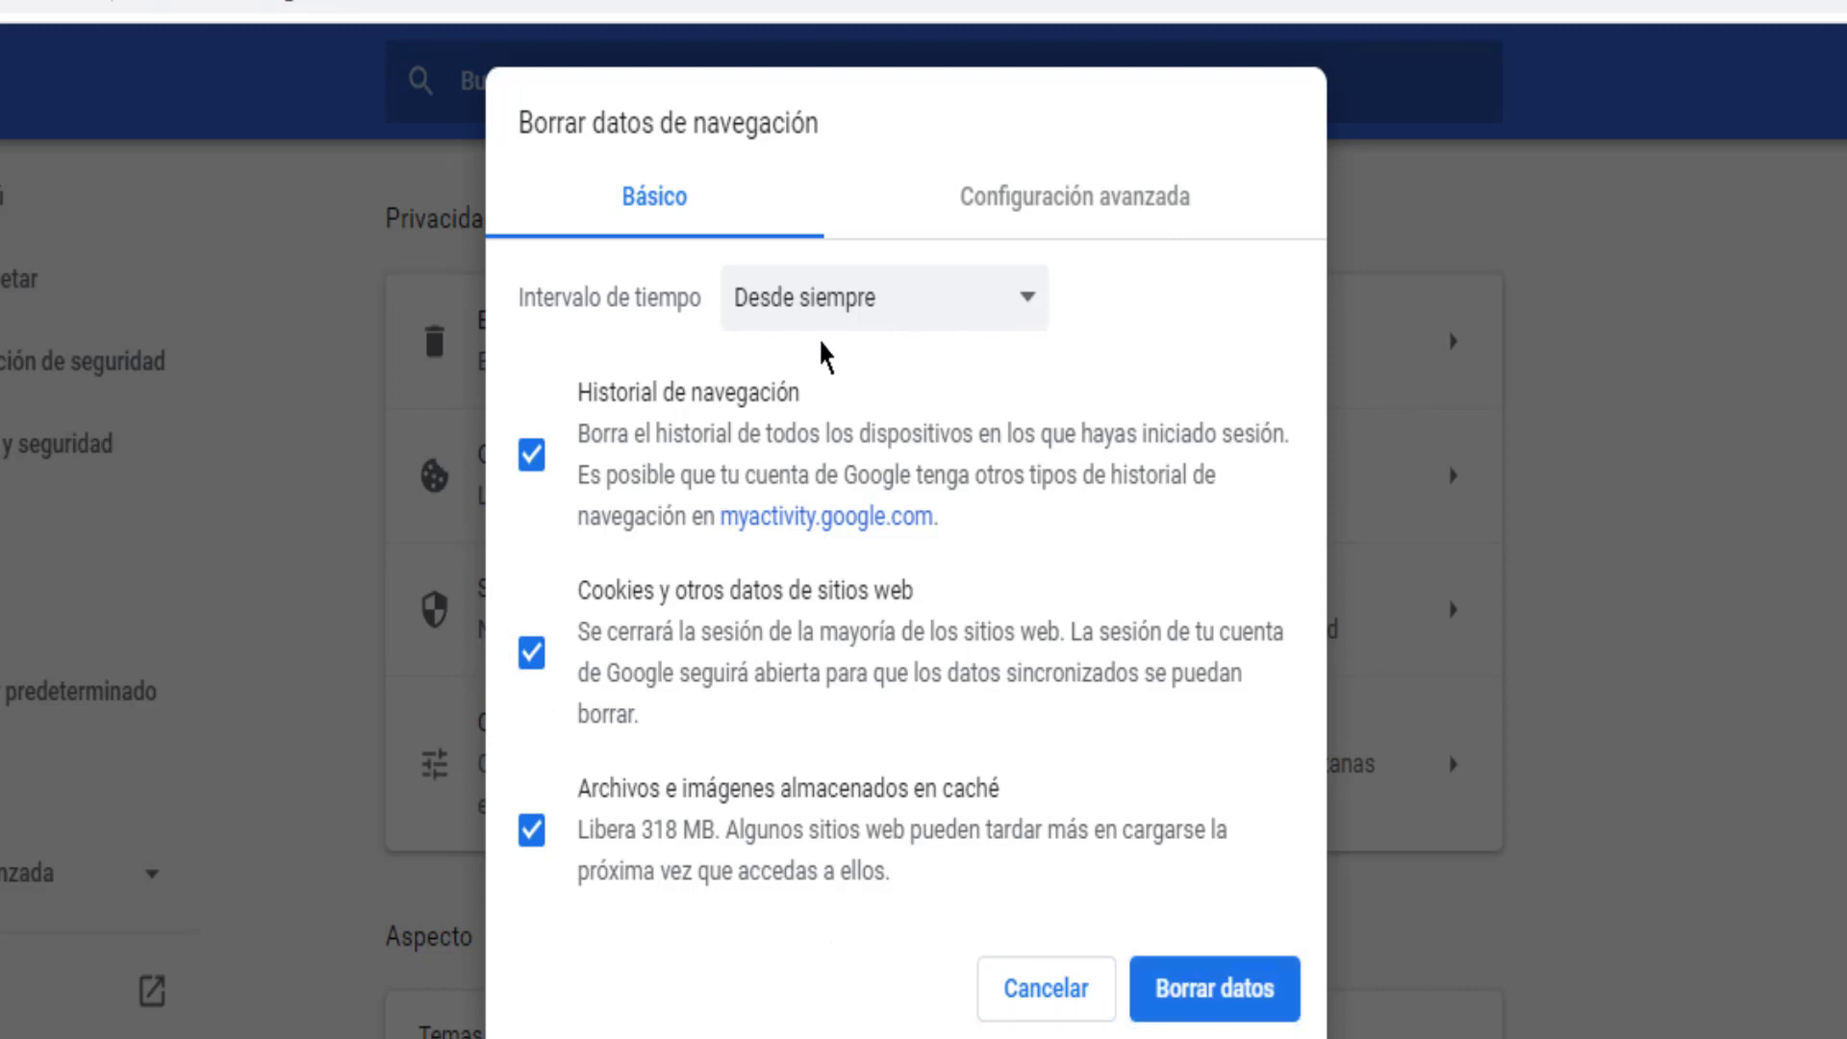
click(887, 327)
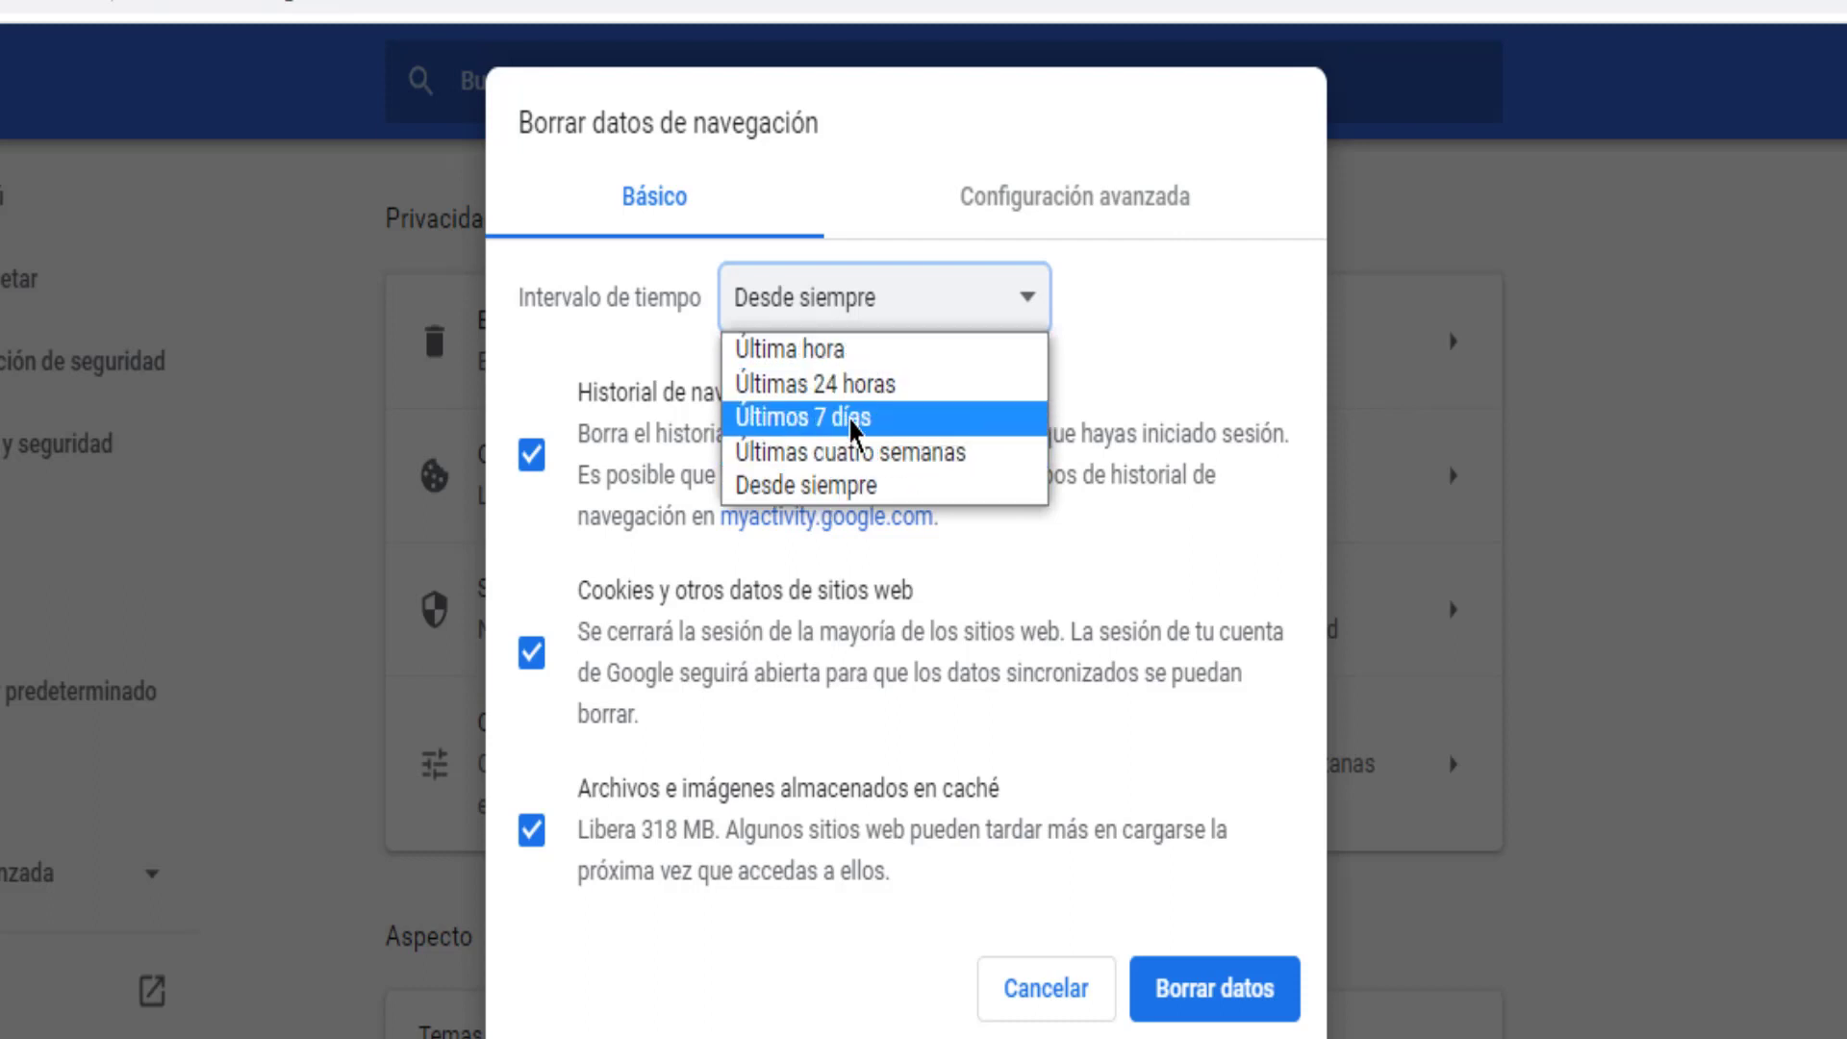
click(825, 487)
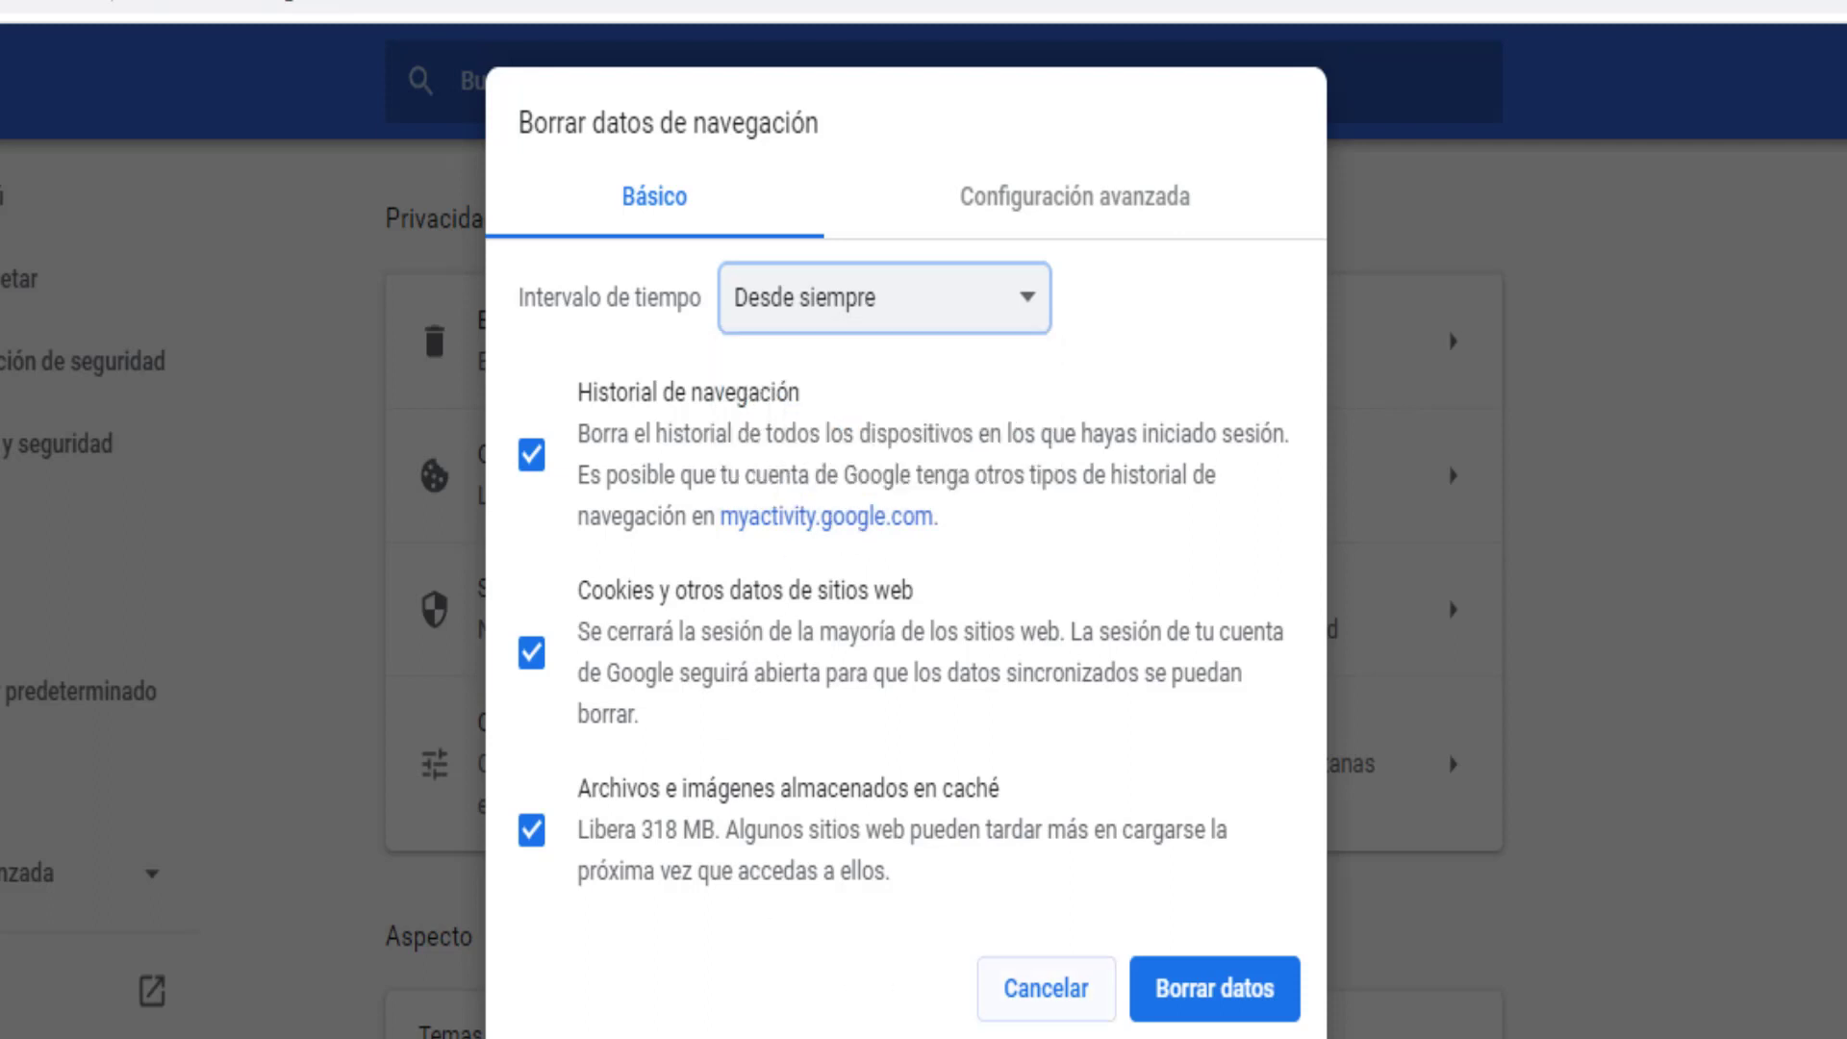
Step: Delete the selected browsing data, read the deletion notice and acknowledge it
click(1220, 991)
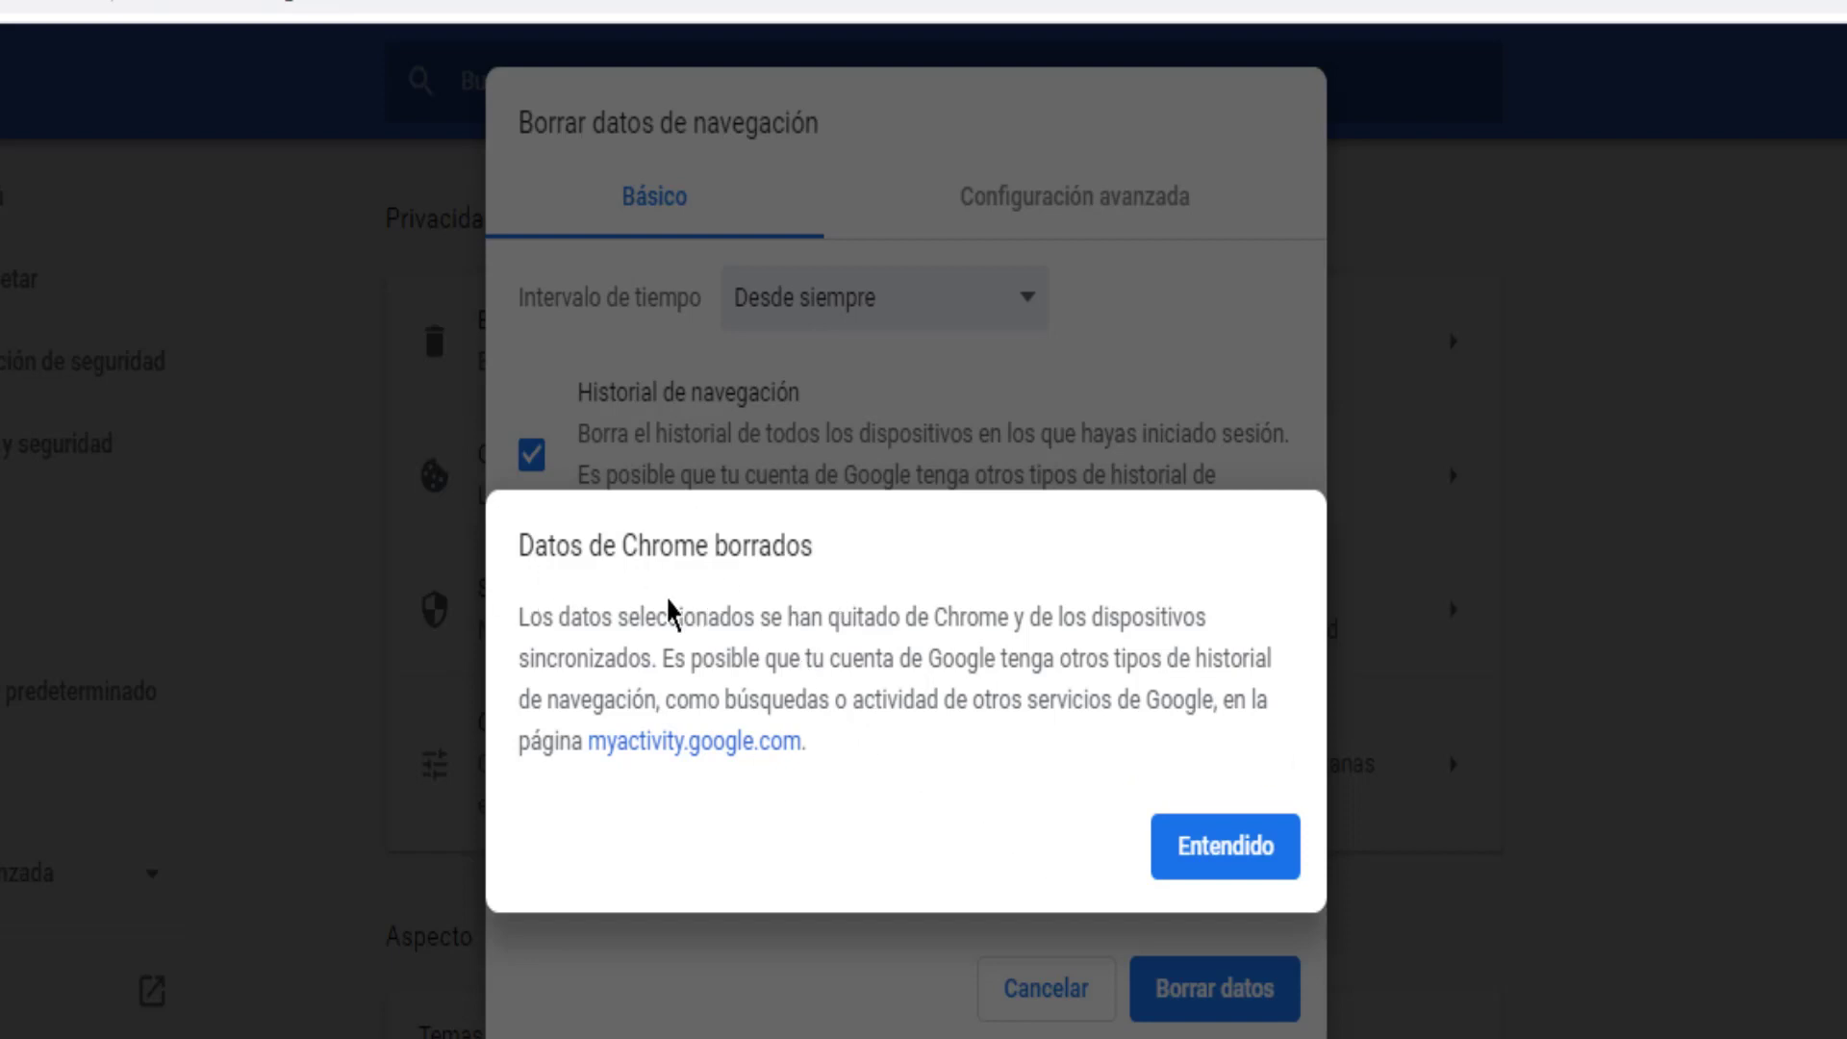
drag(524, 623, 915, 742)
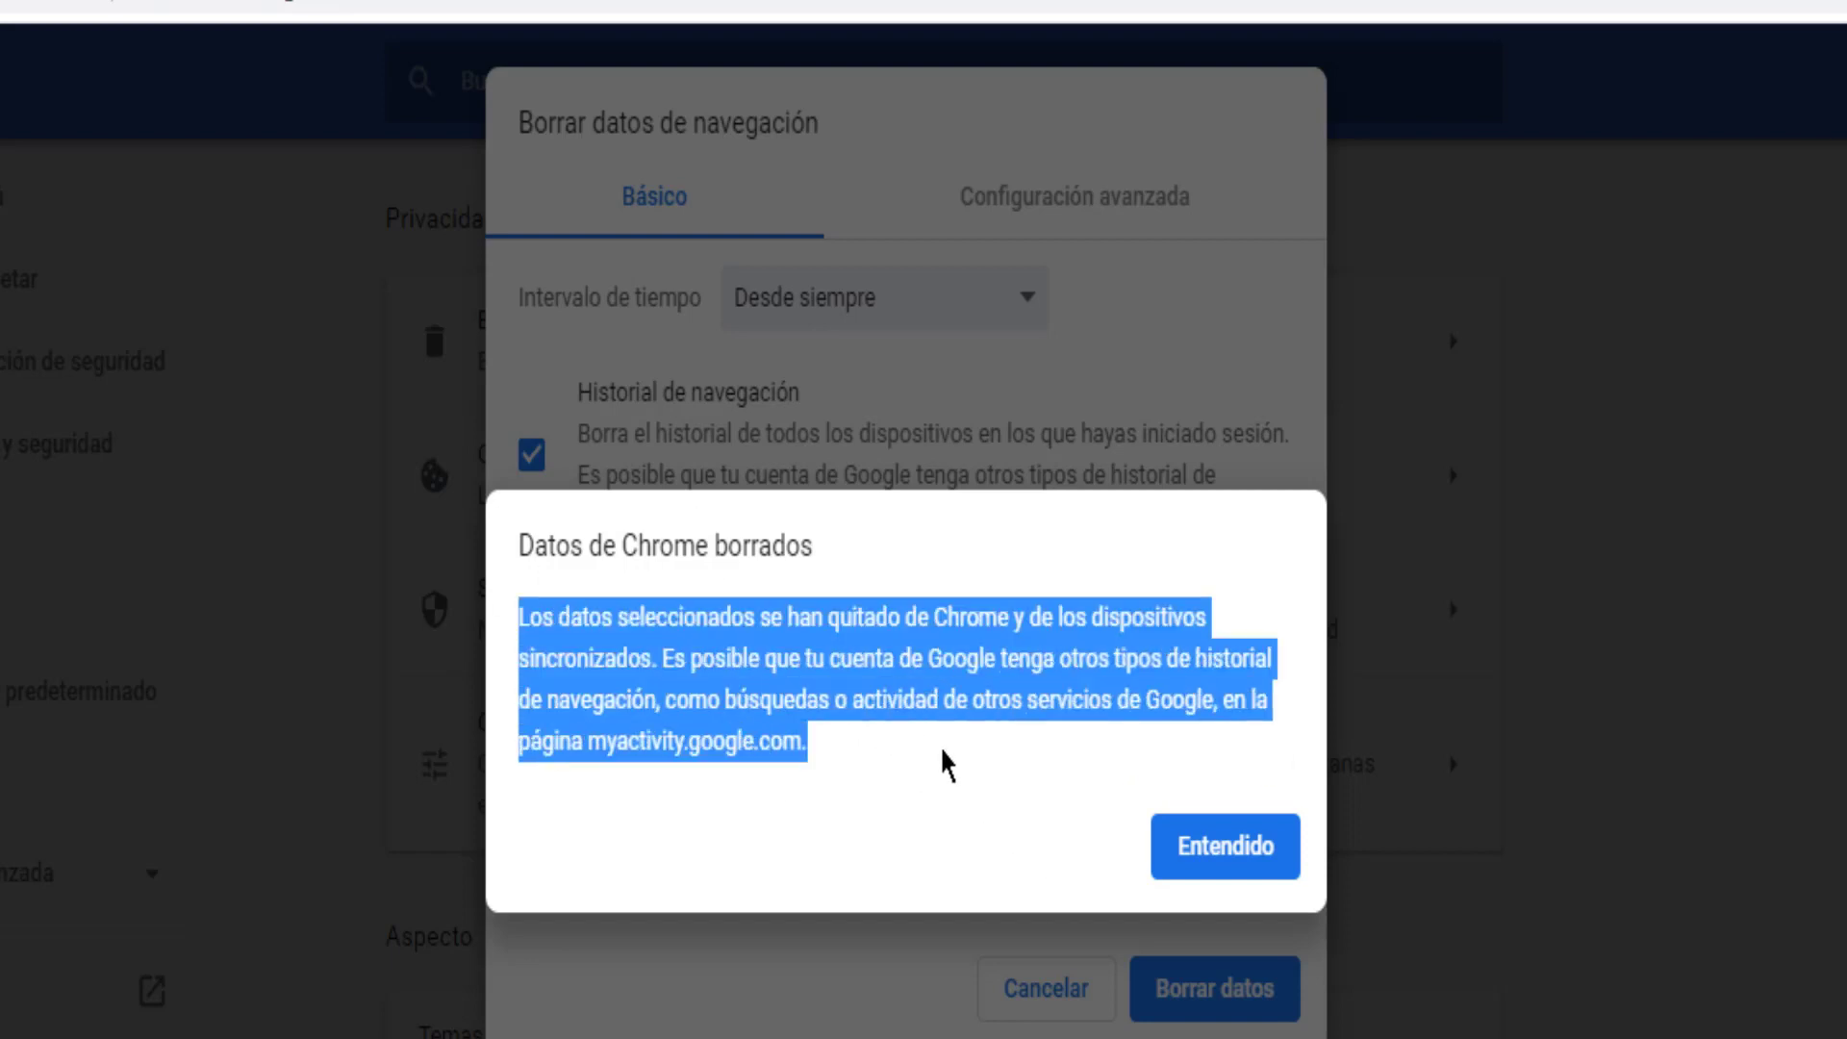
click(927, 765)
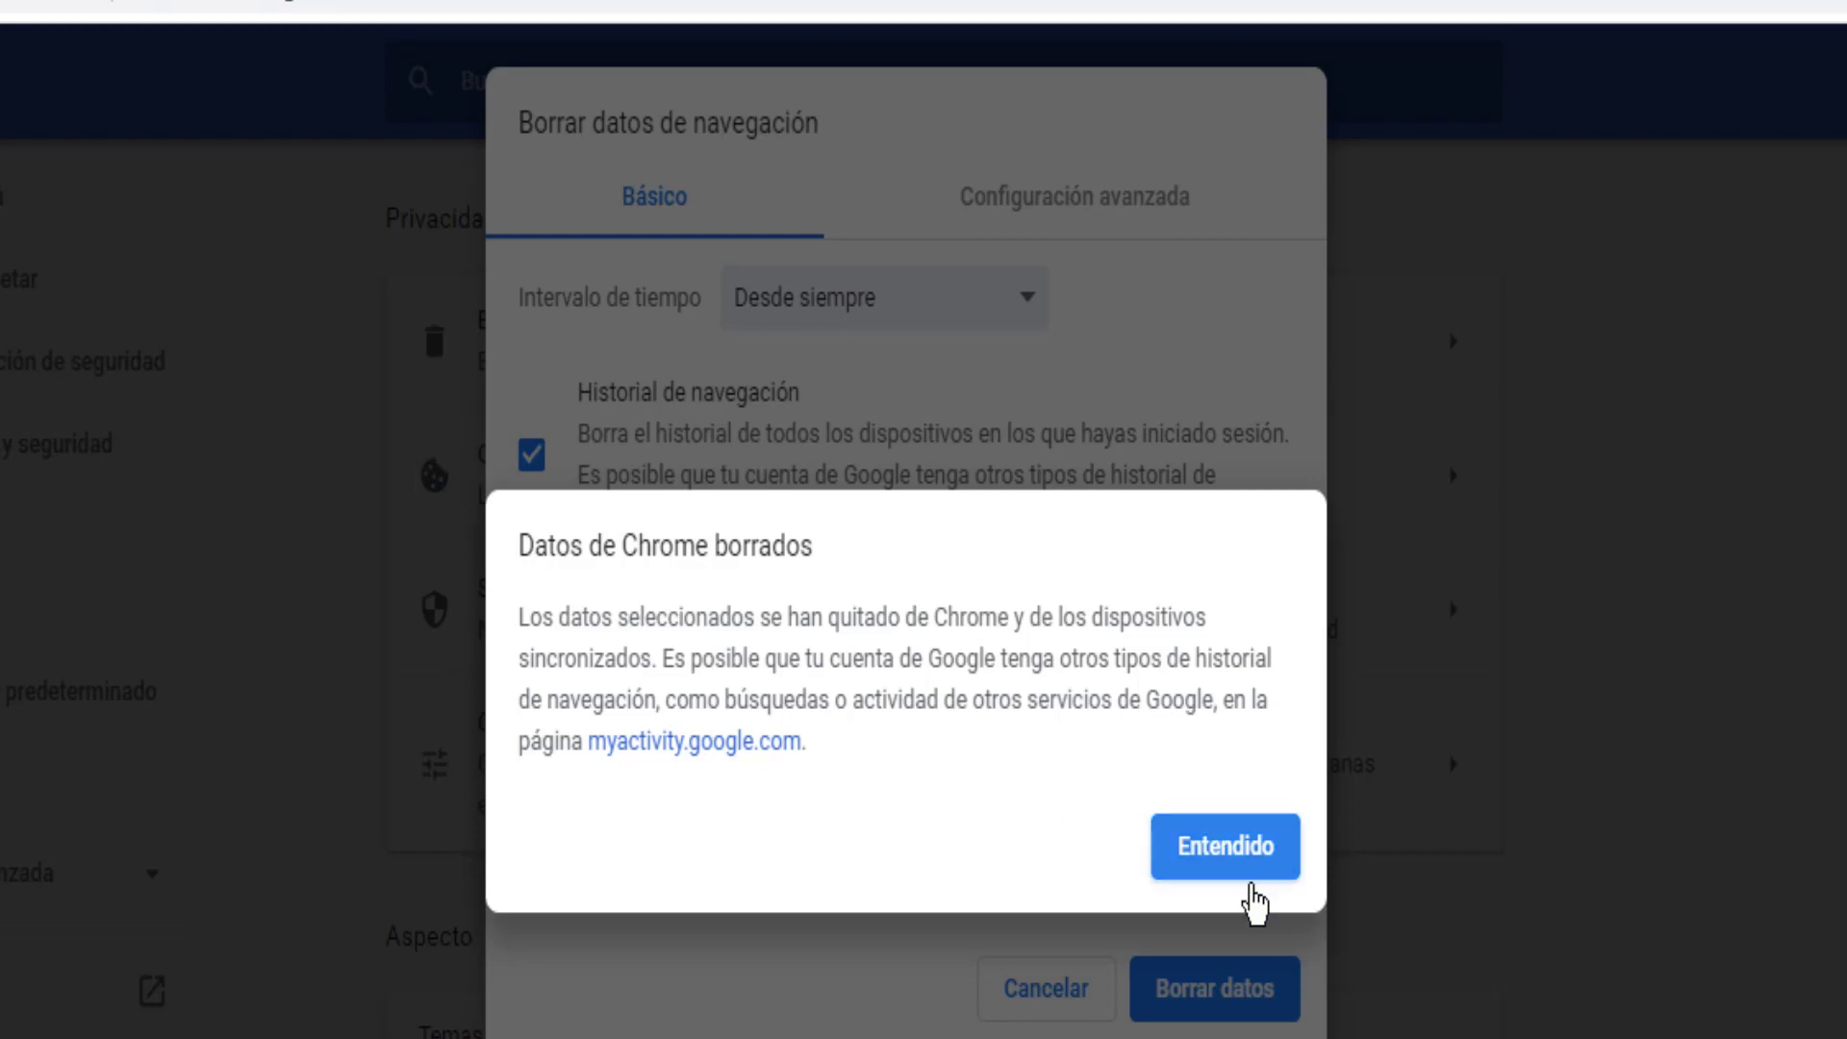
click(1237, 868)
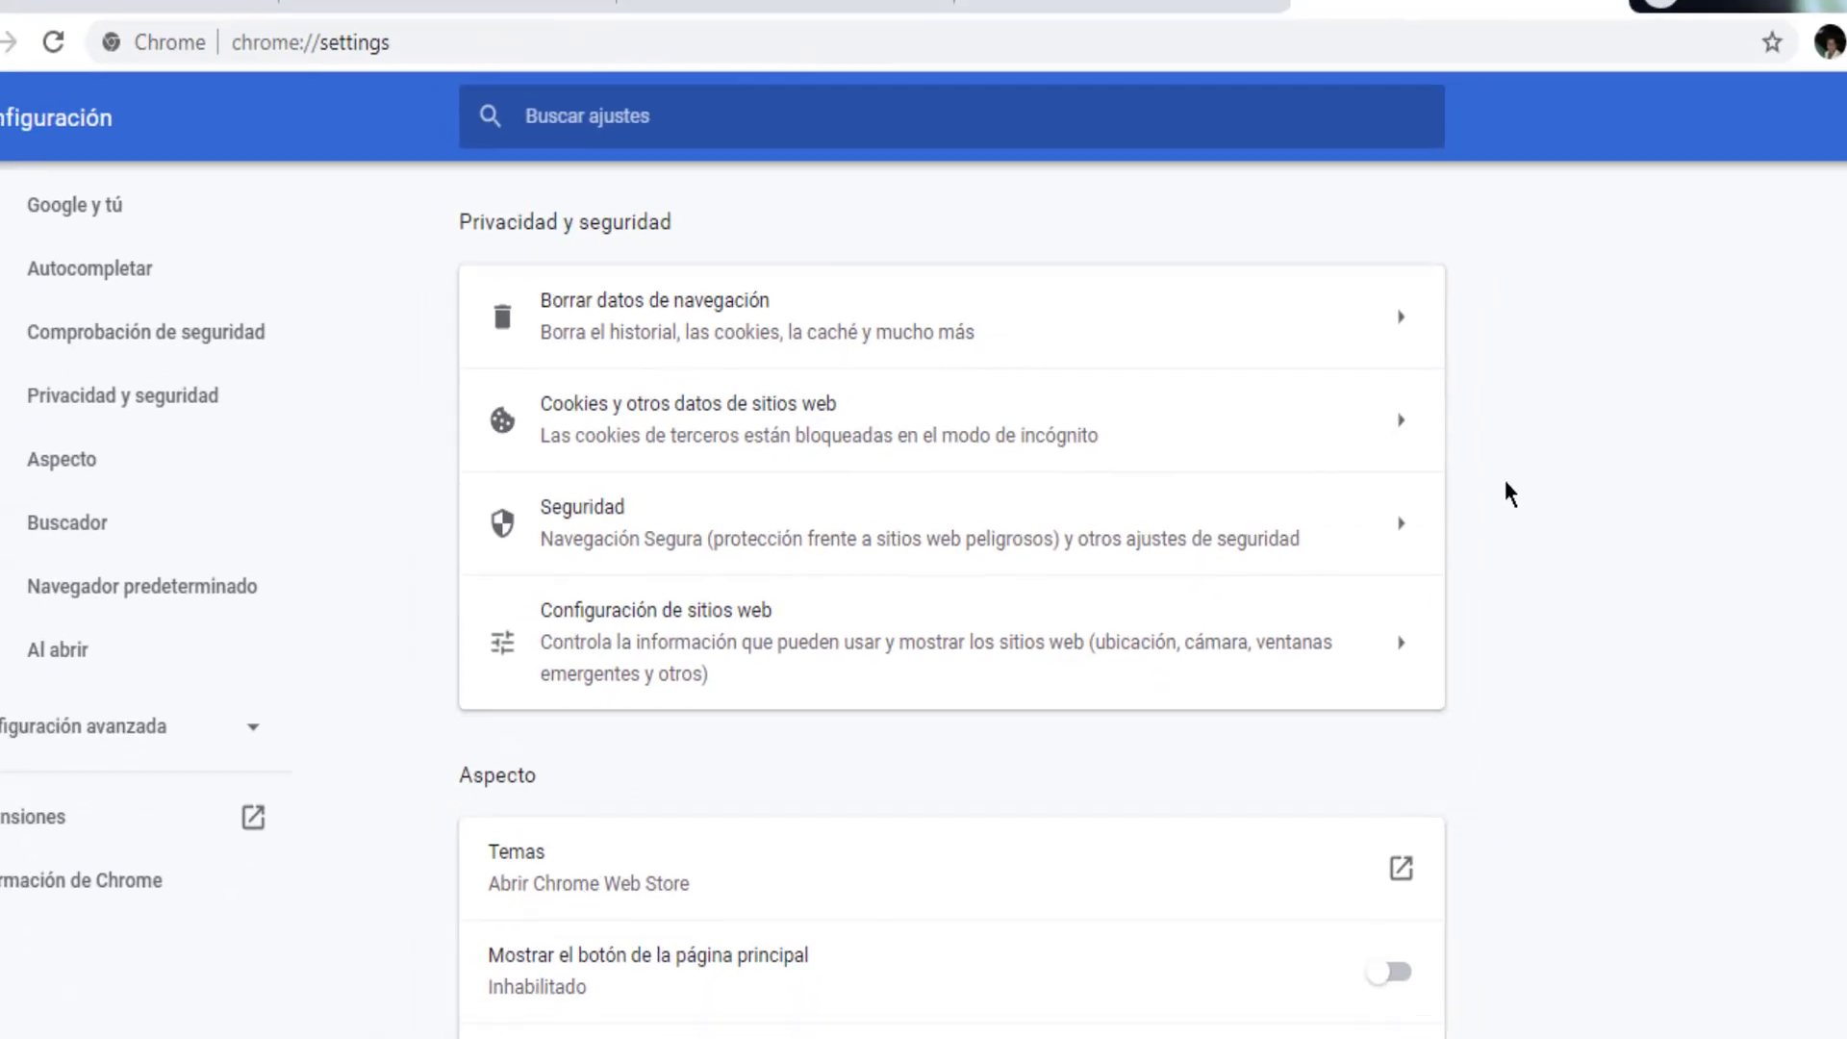
Step: Expand the advanced settings and turn off "Seguir ejecutando aplicaciones en segundo plano al cerrar Google Chrome" in the Sistema section
scroll(1837, 510, down, 8)
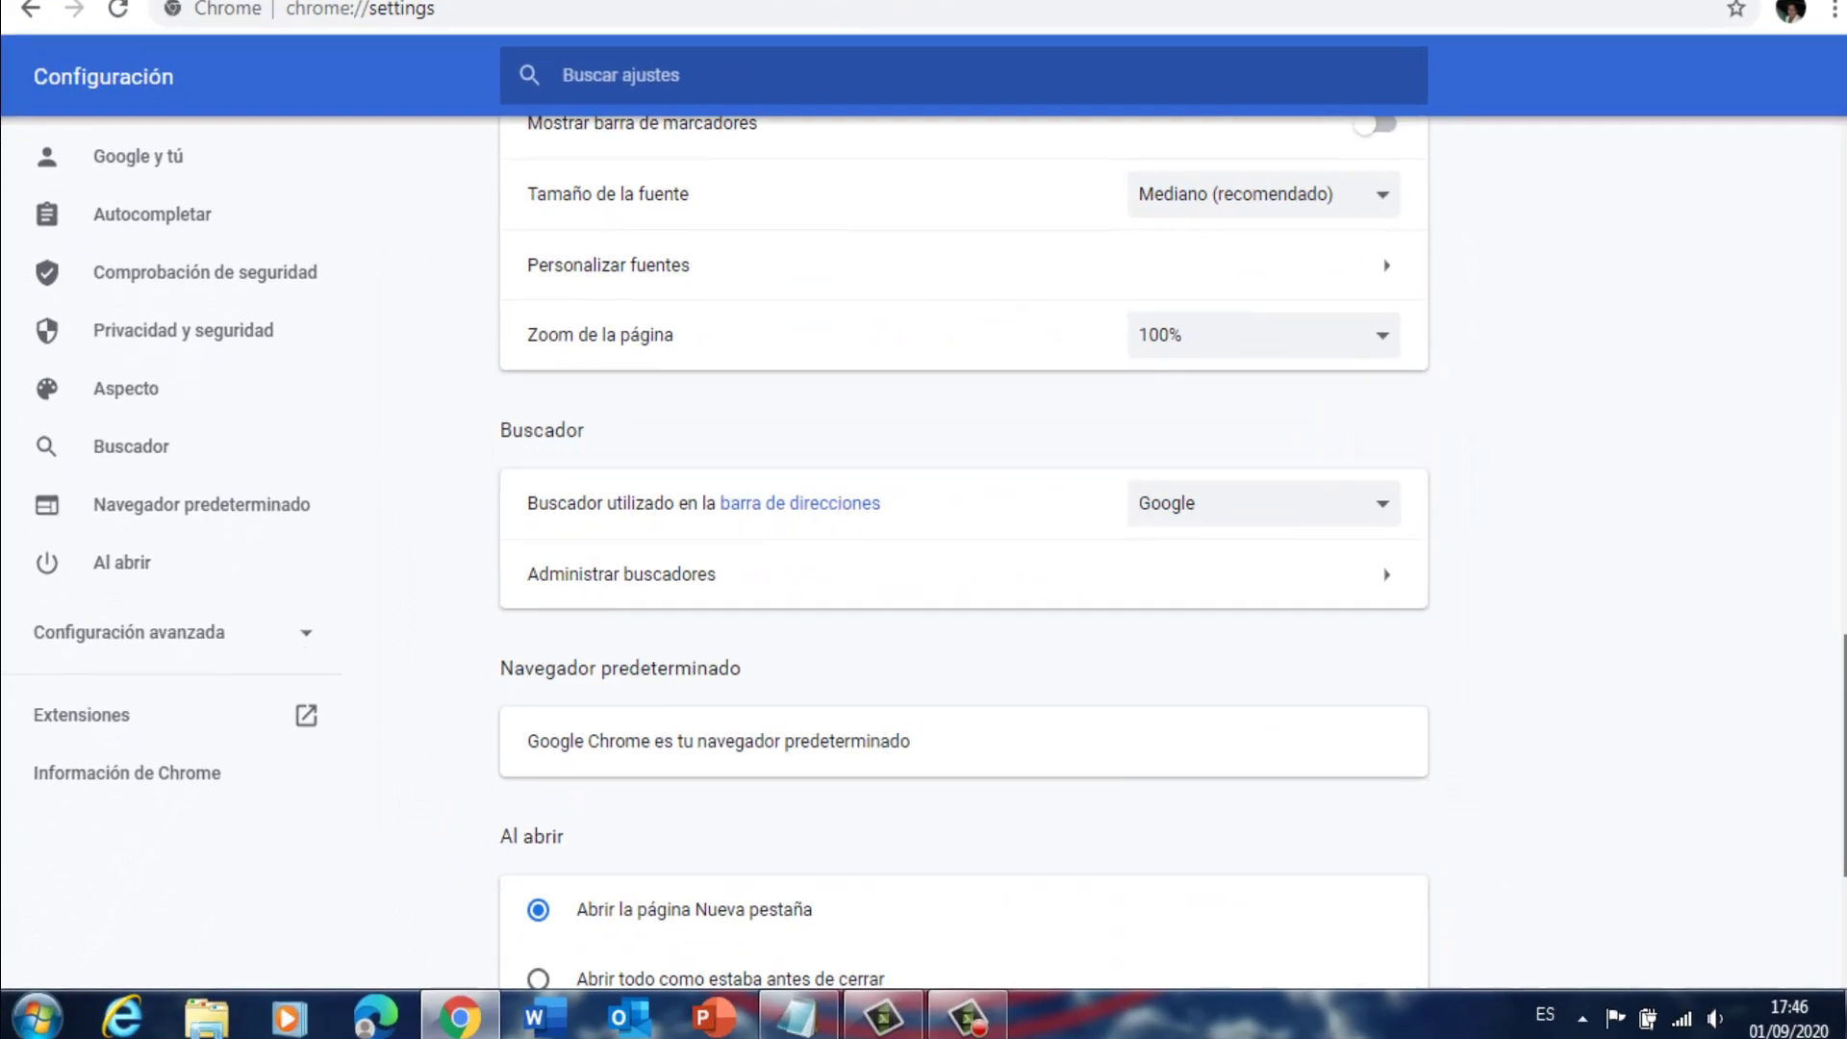
scroll(962, 626, down, 5)
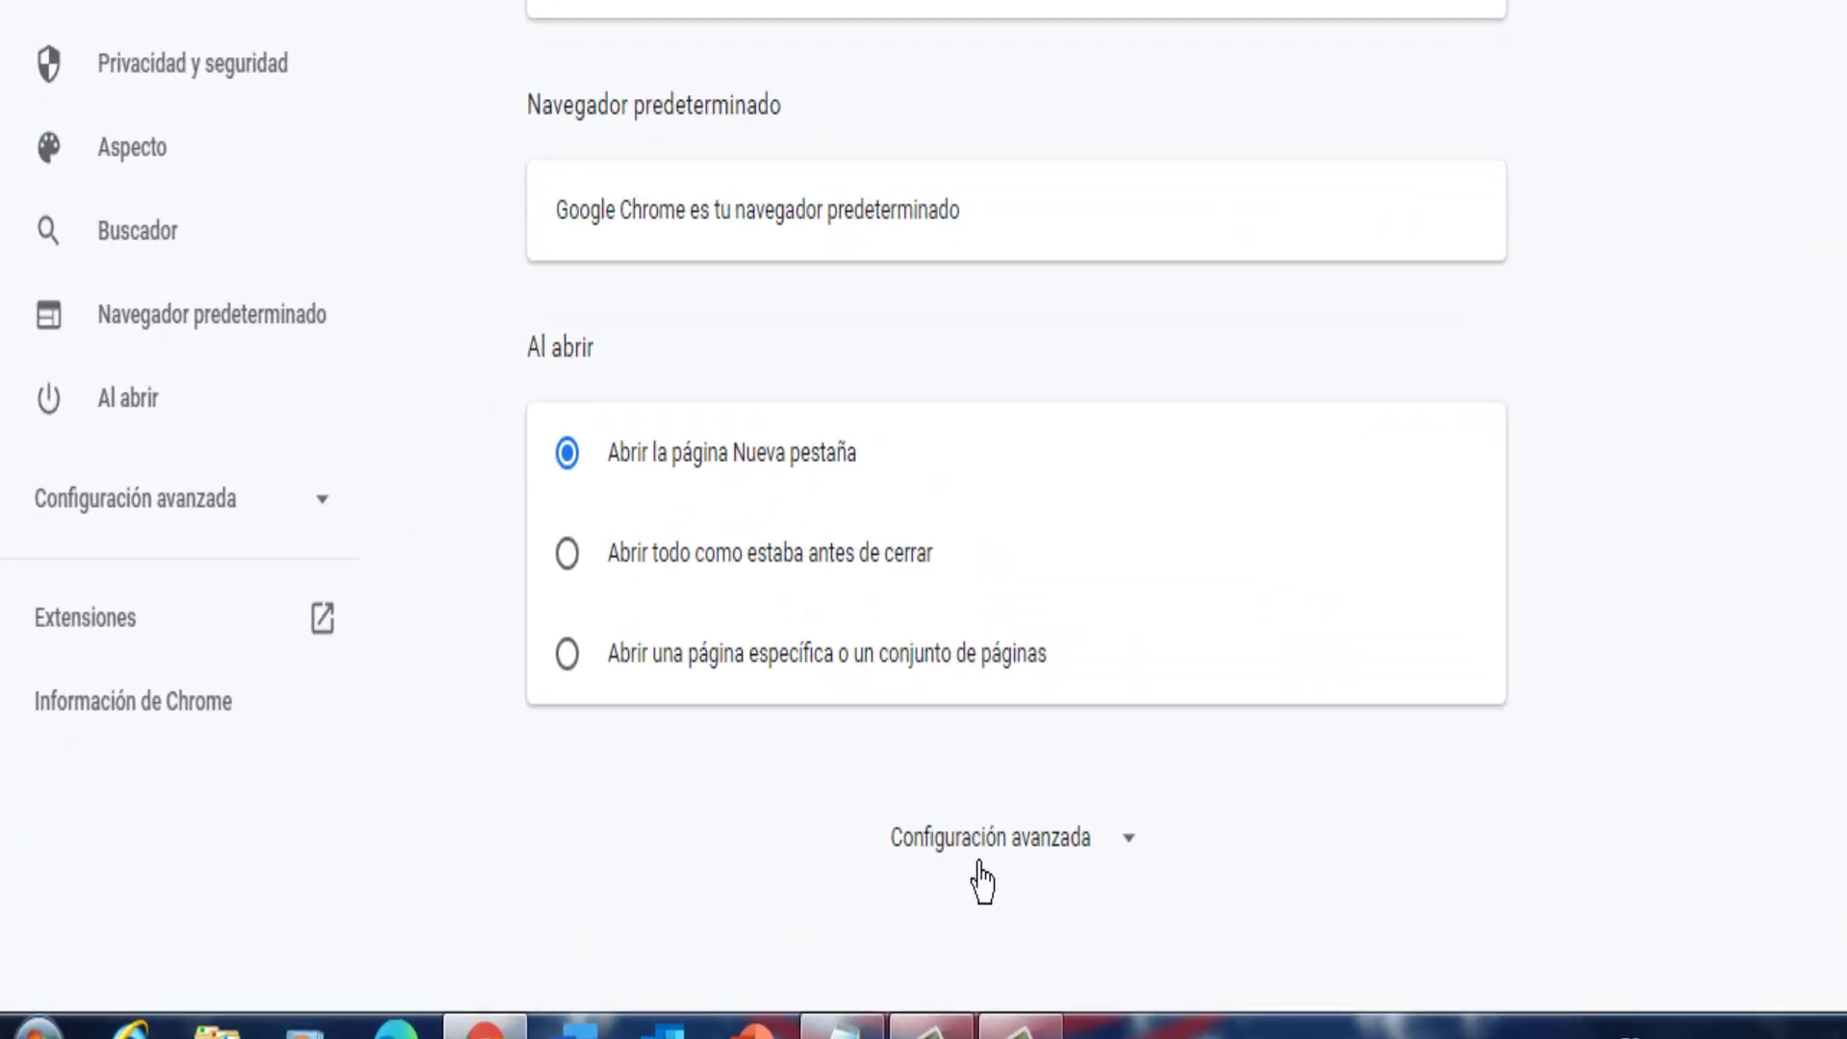
click(1051, 866)
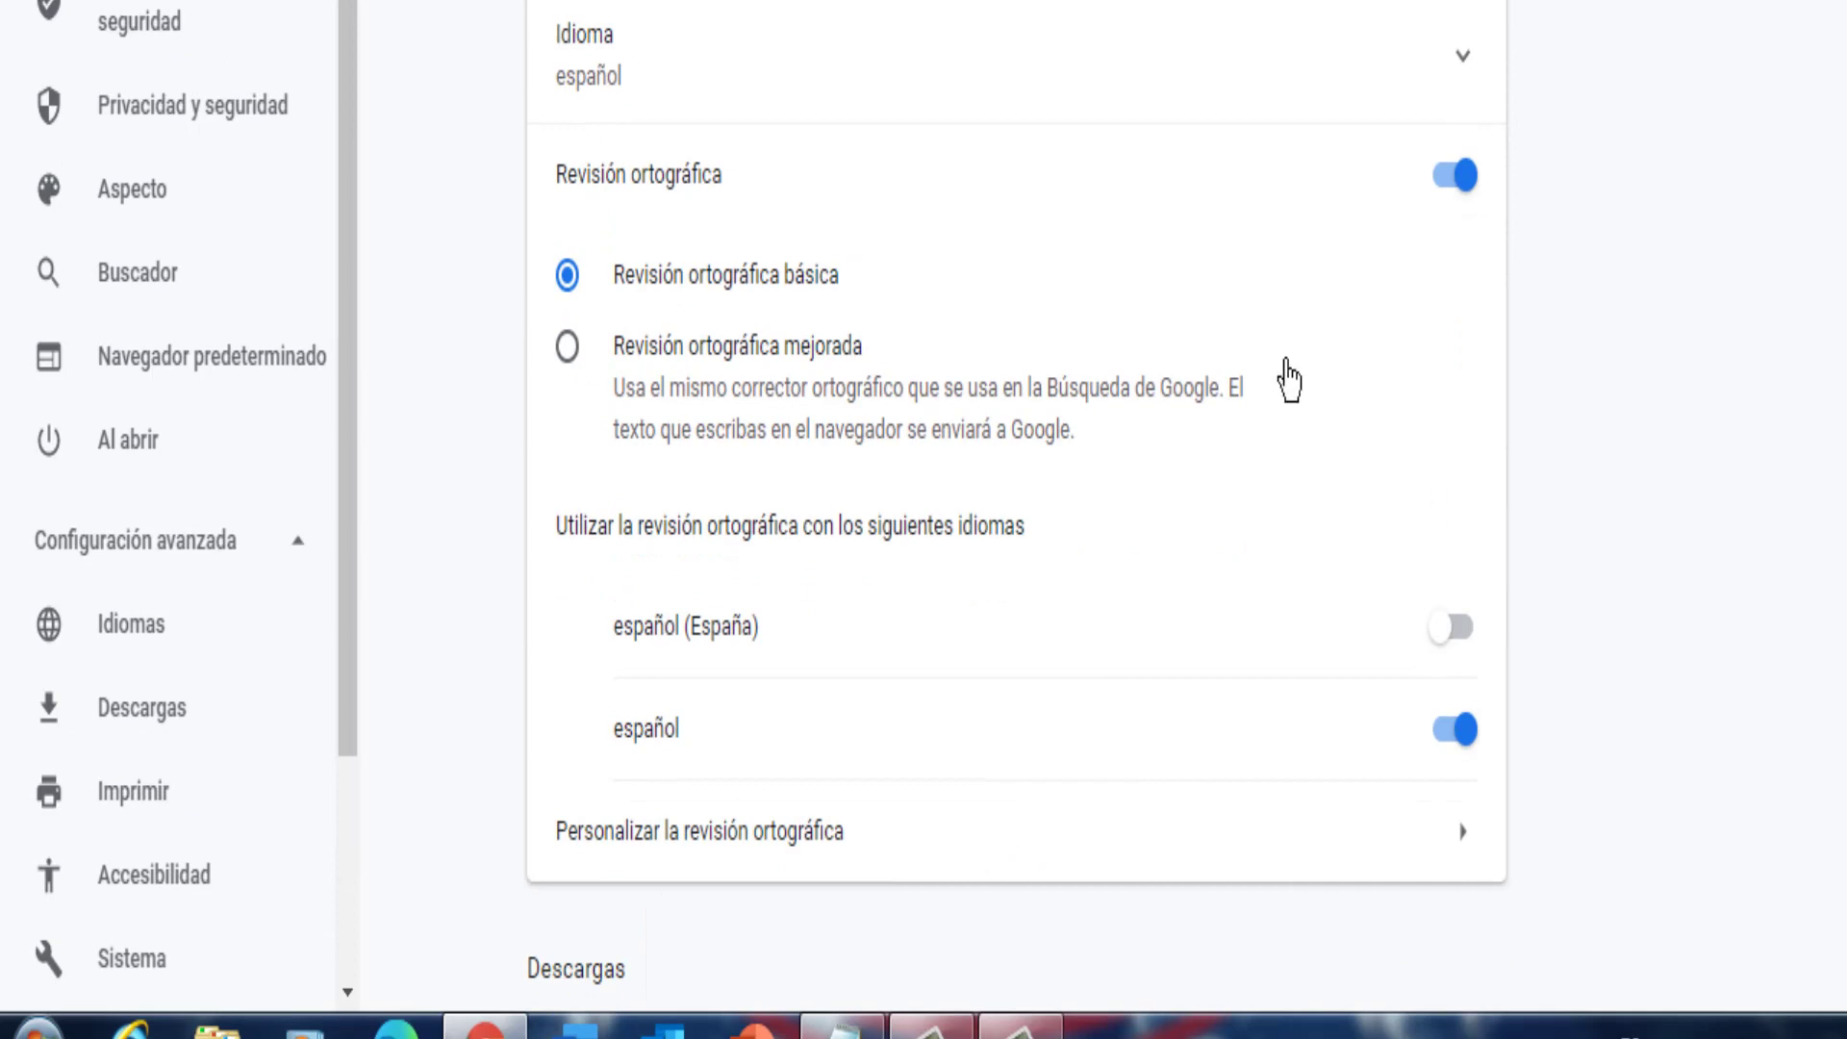
scroll(1017, 520, down, 15)
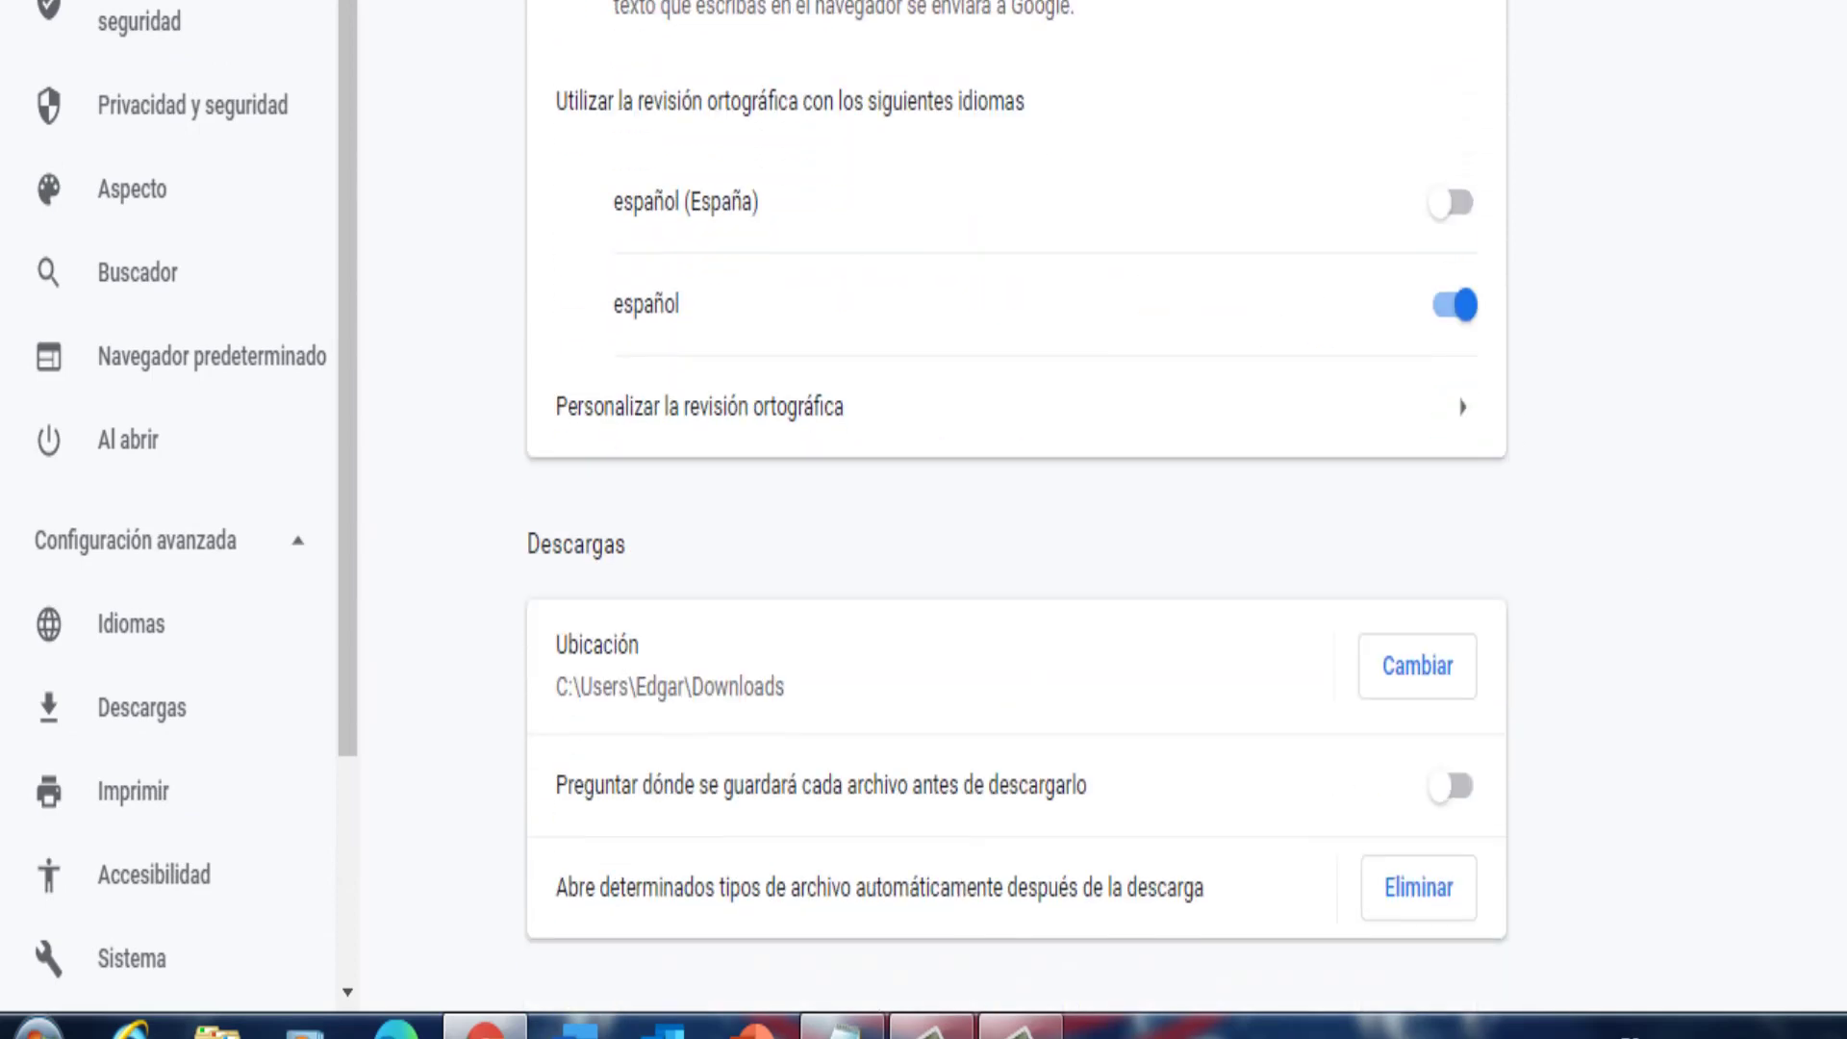
scroll(1017, 520, down, 4)
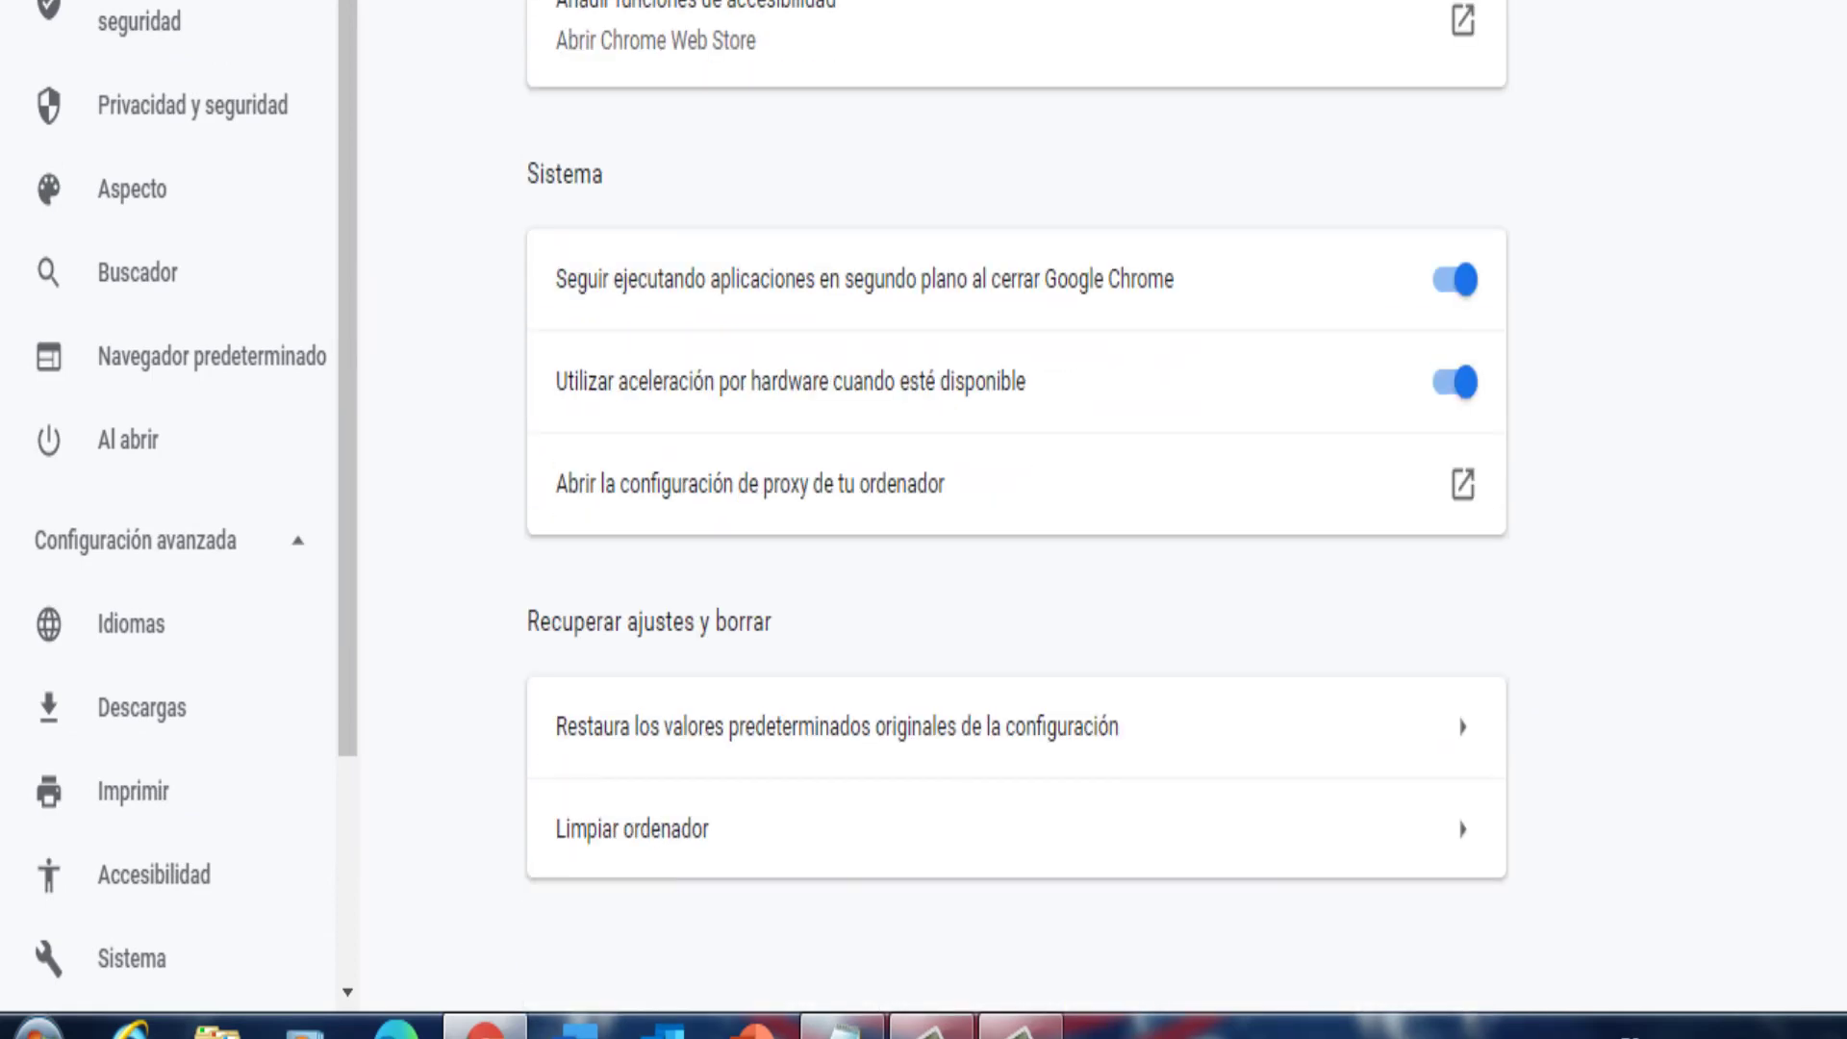
click(1462, 306)
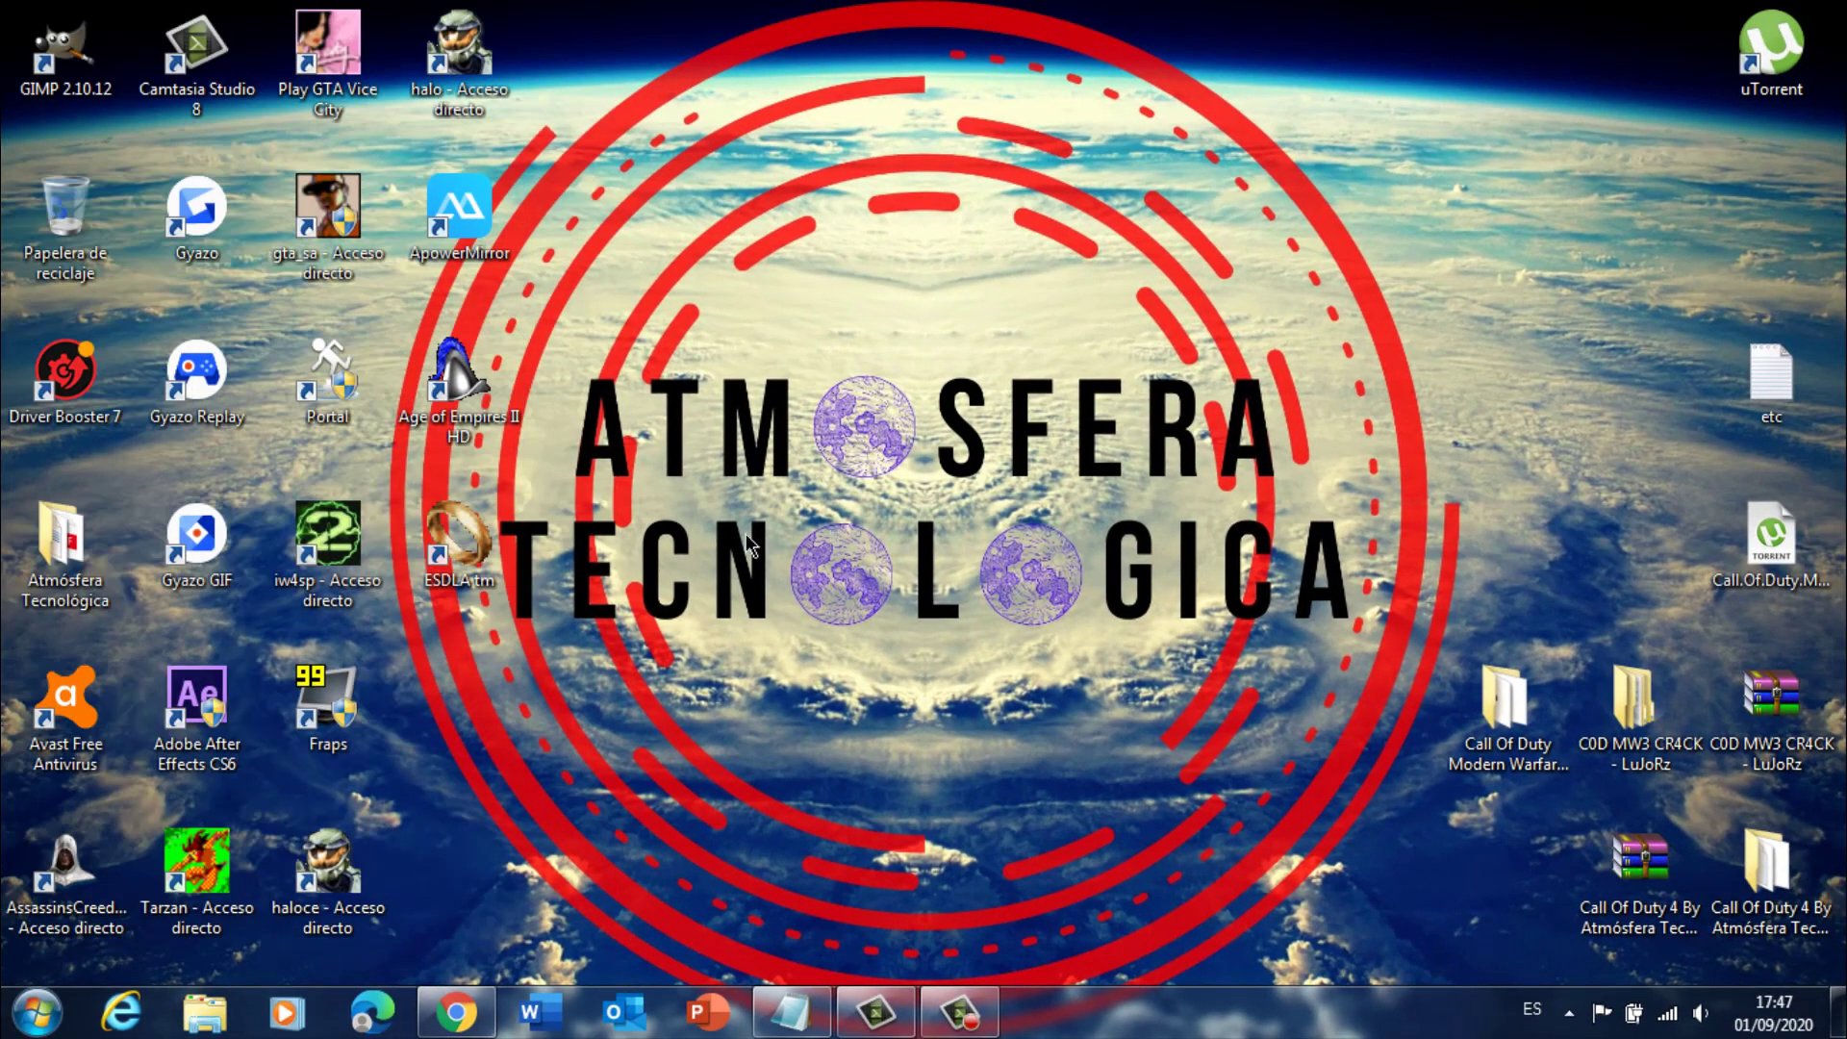
Step: Switch back to Chrome, open "Limpiar ordenador" and start the search for harmful software
click(455, 1011)
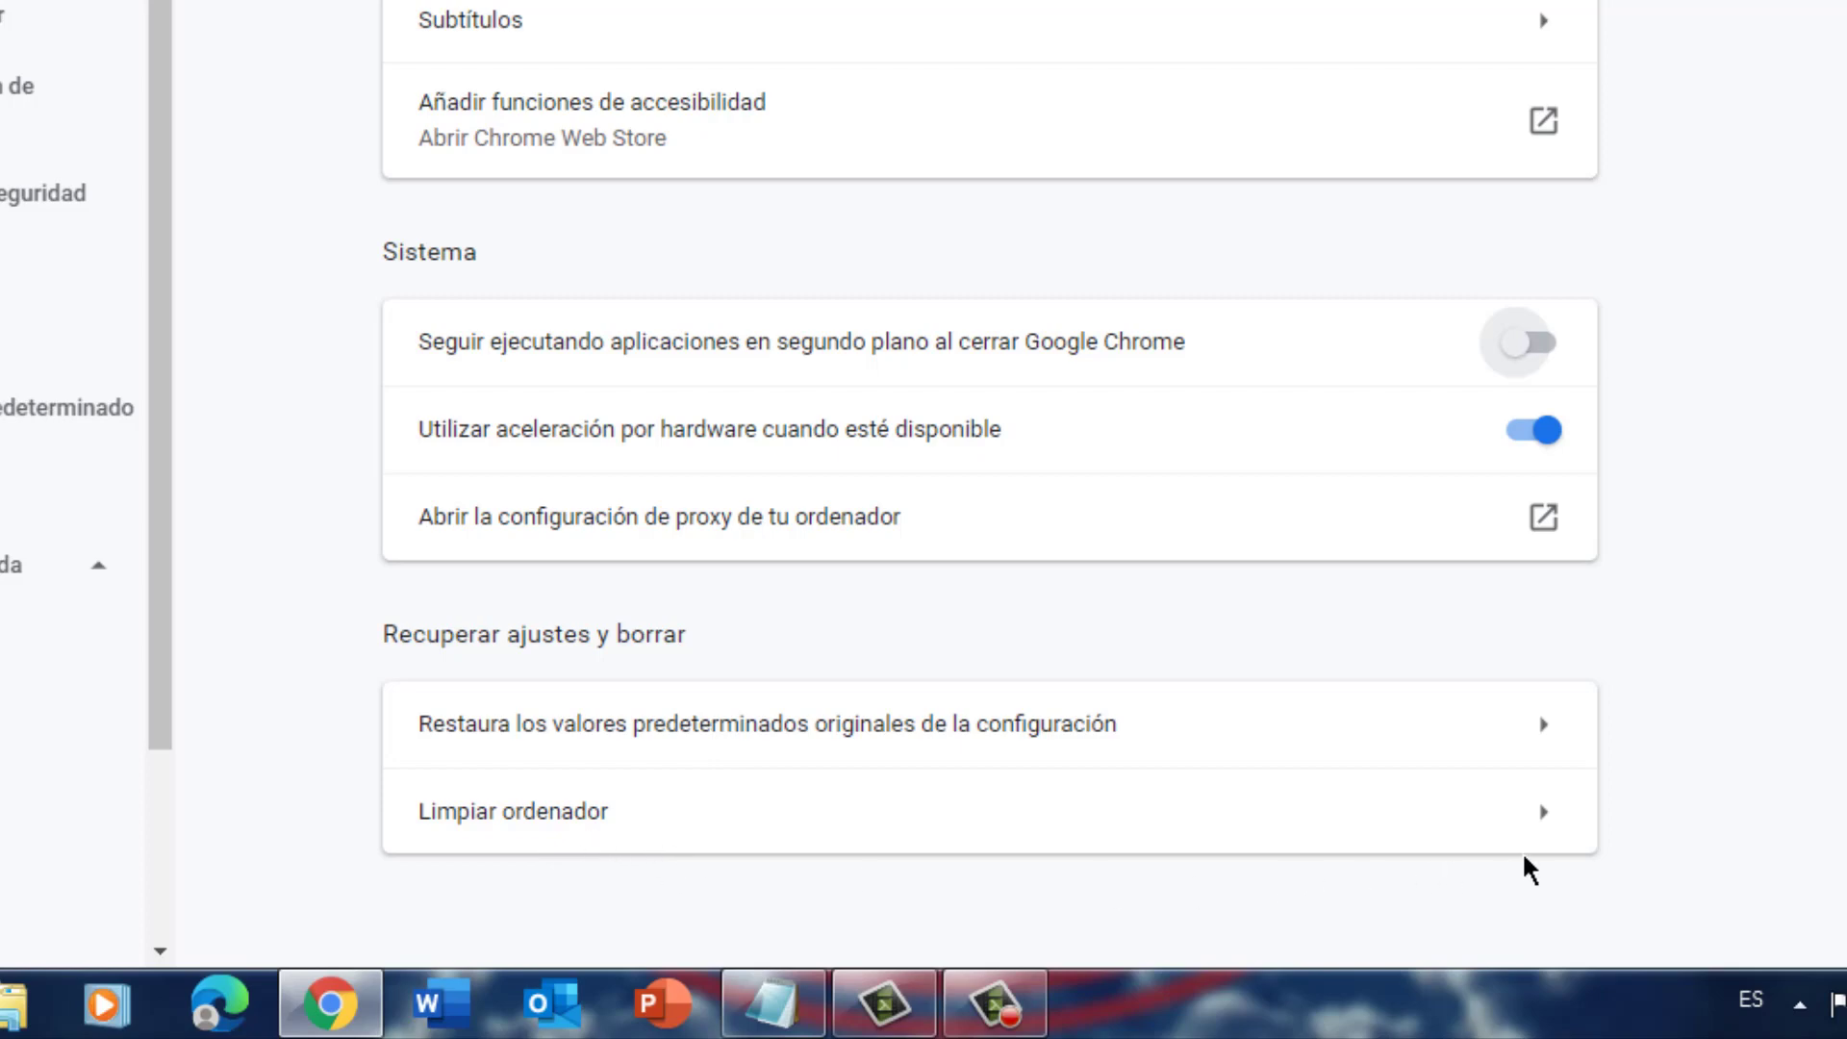
click(1381, 839)
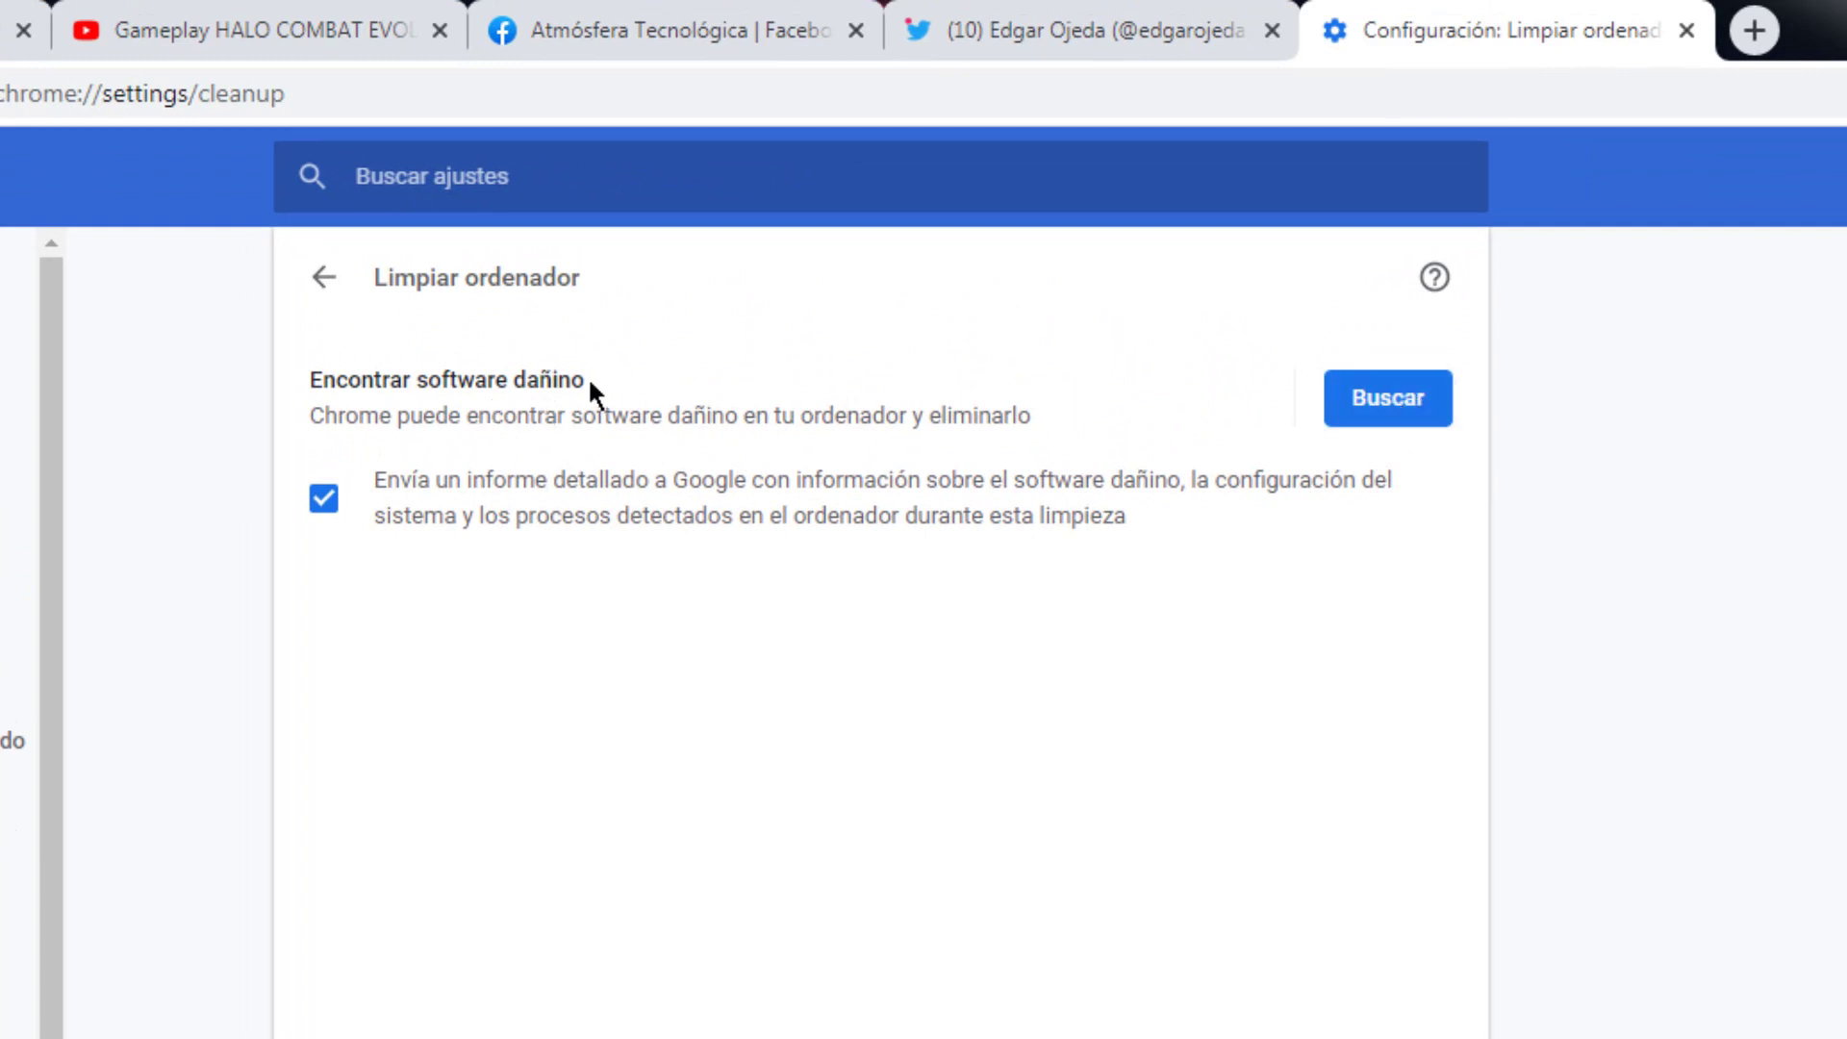
drag(589, 382, 338, 409)
click(780, 542)
click(1352, 409)
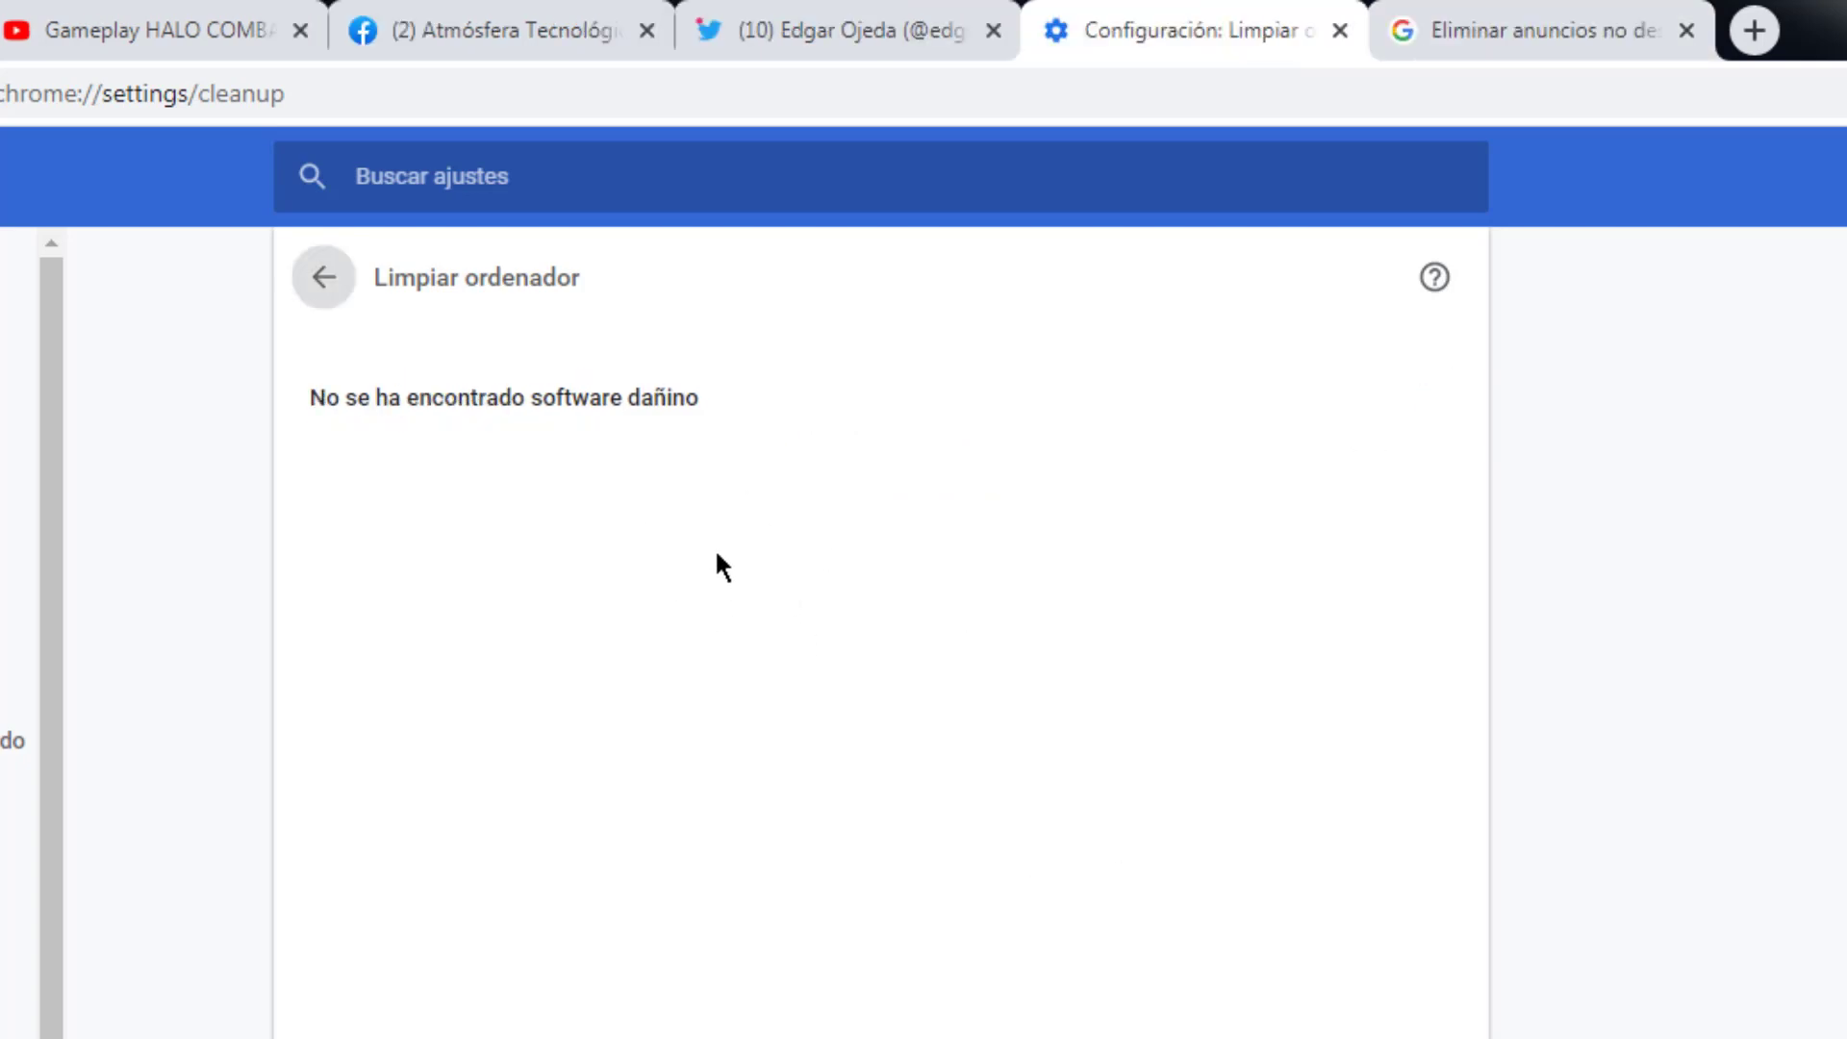
Step: Review the cleanup result and the help page on unwanted software, closing the help and settings tabs when done
drag(516, 401, 721, 557)
click(799, 585)
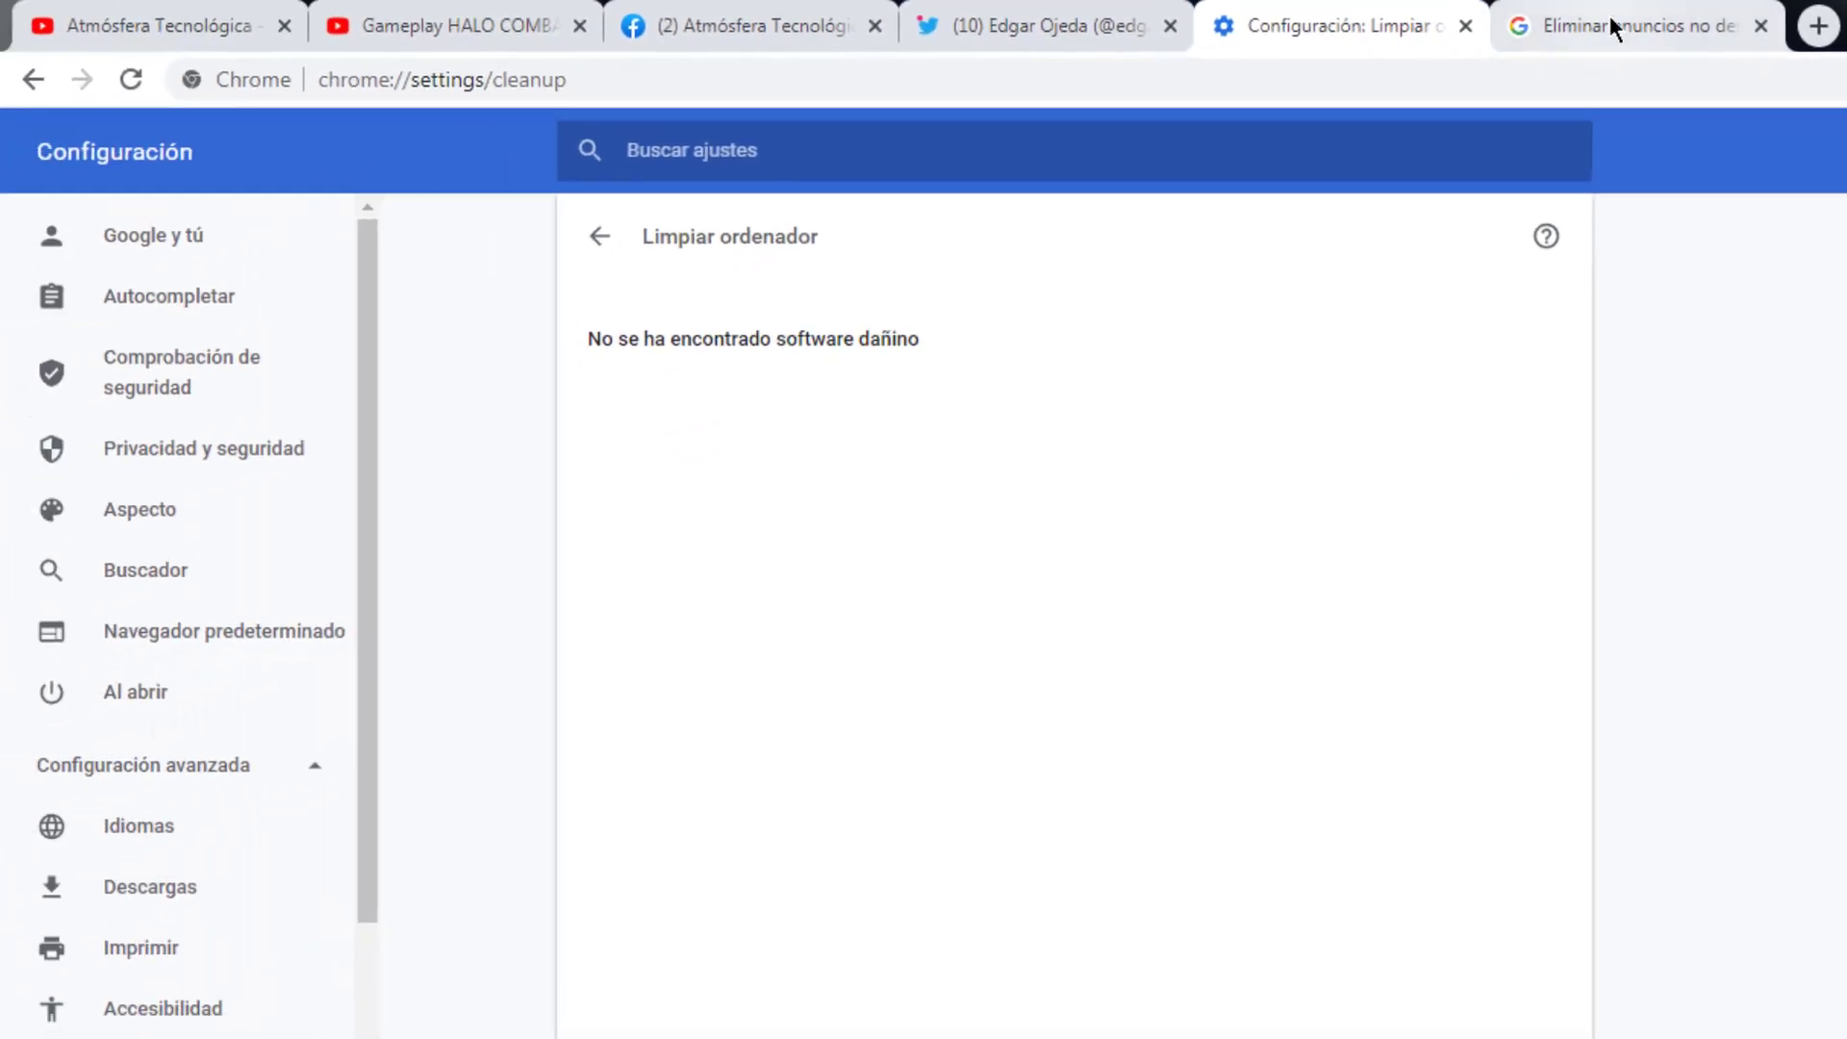
click(1611, 26)
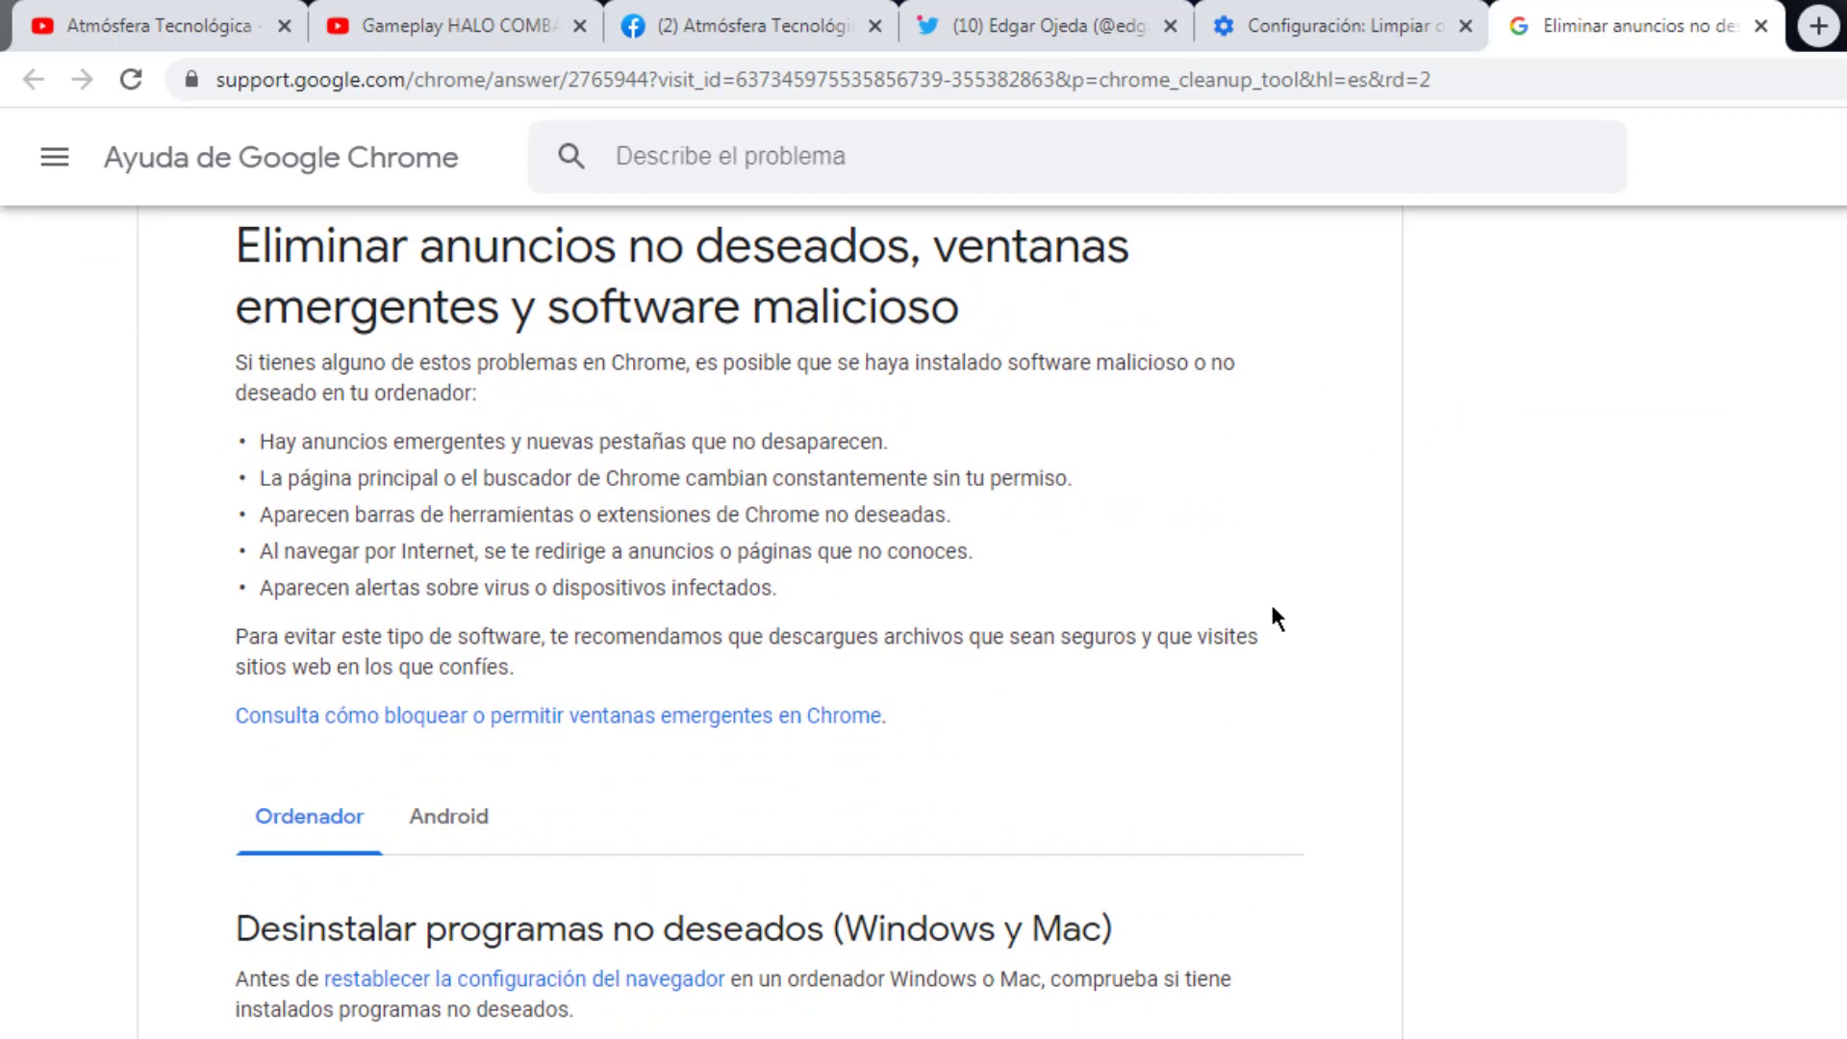
click(1761, 23)
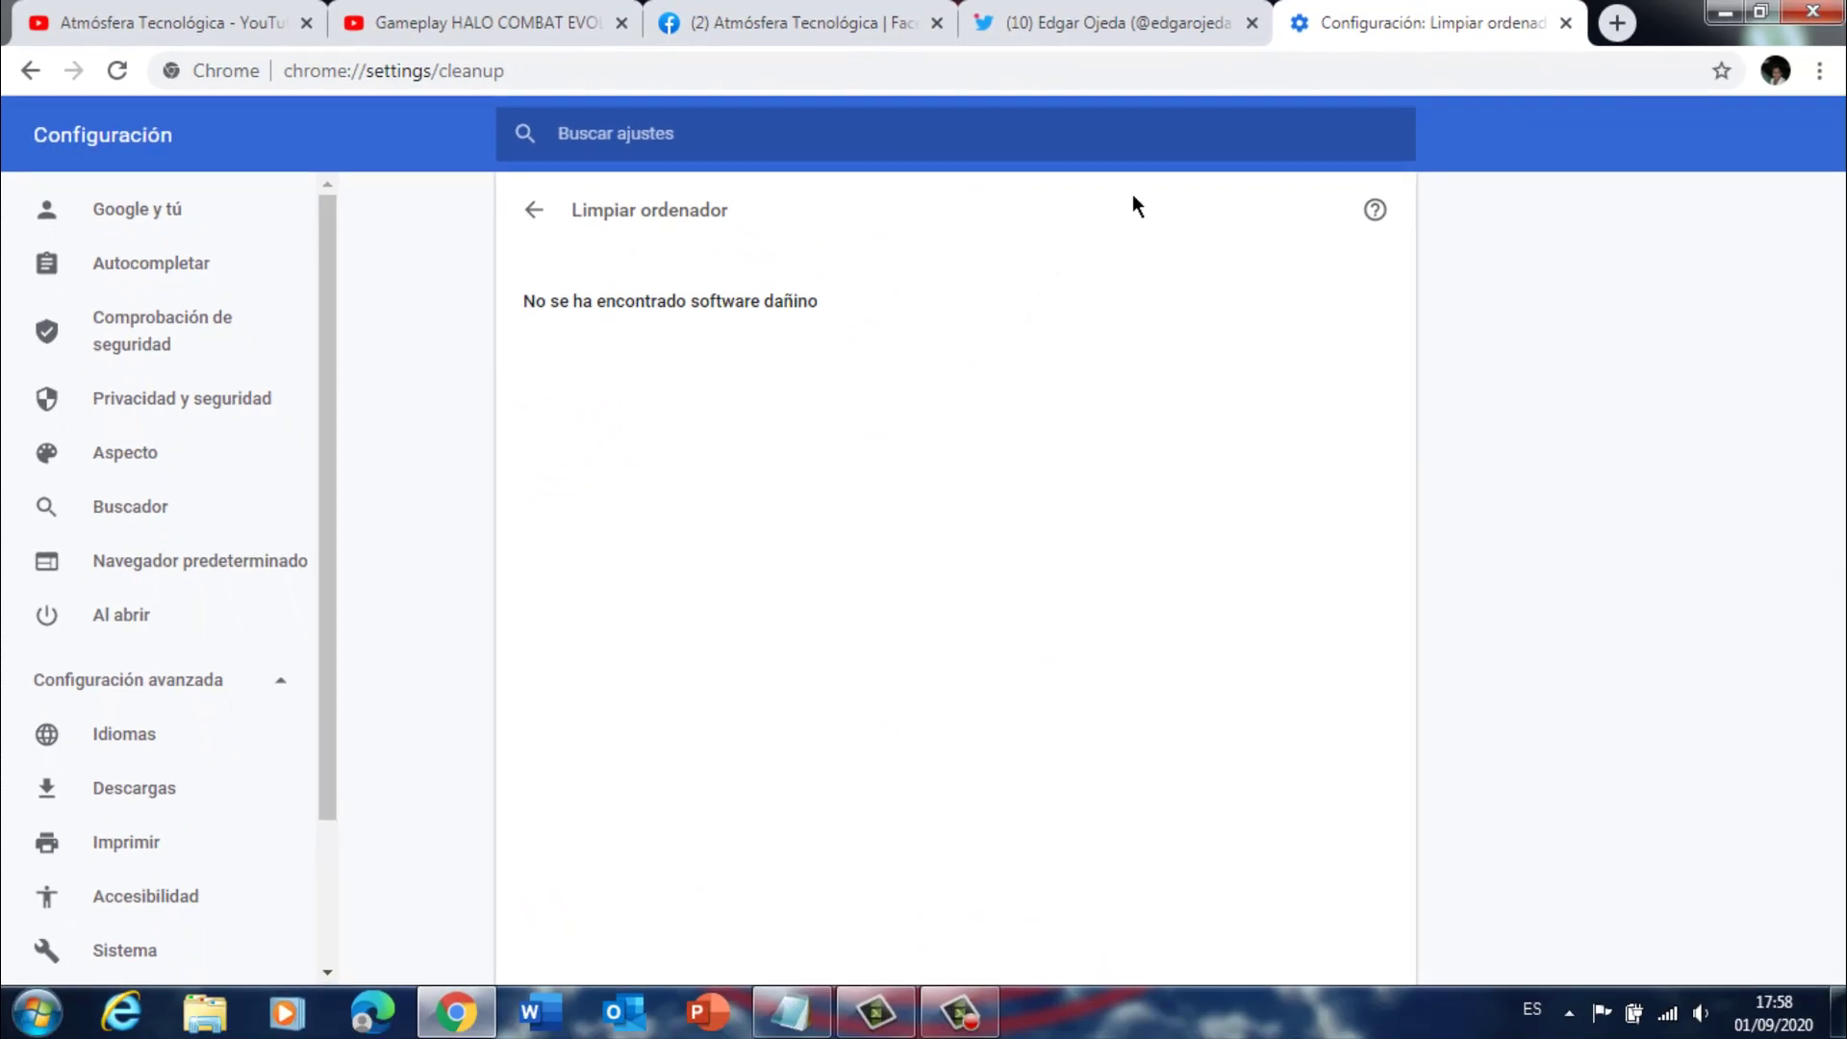
click(1566, 25)
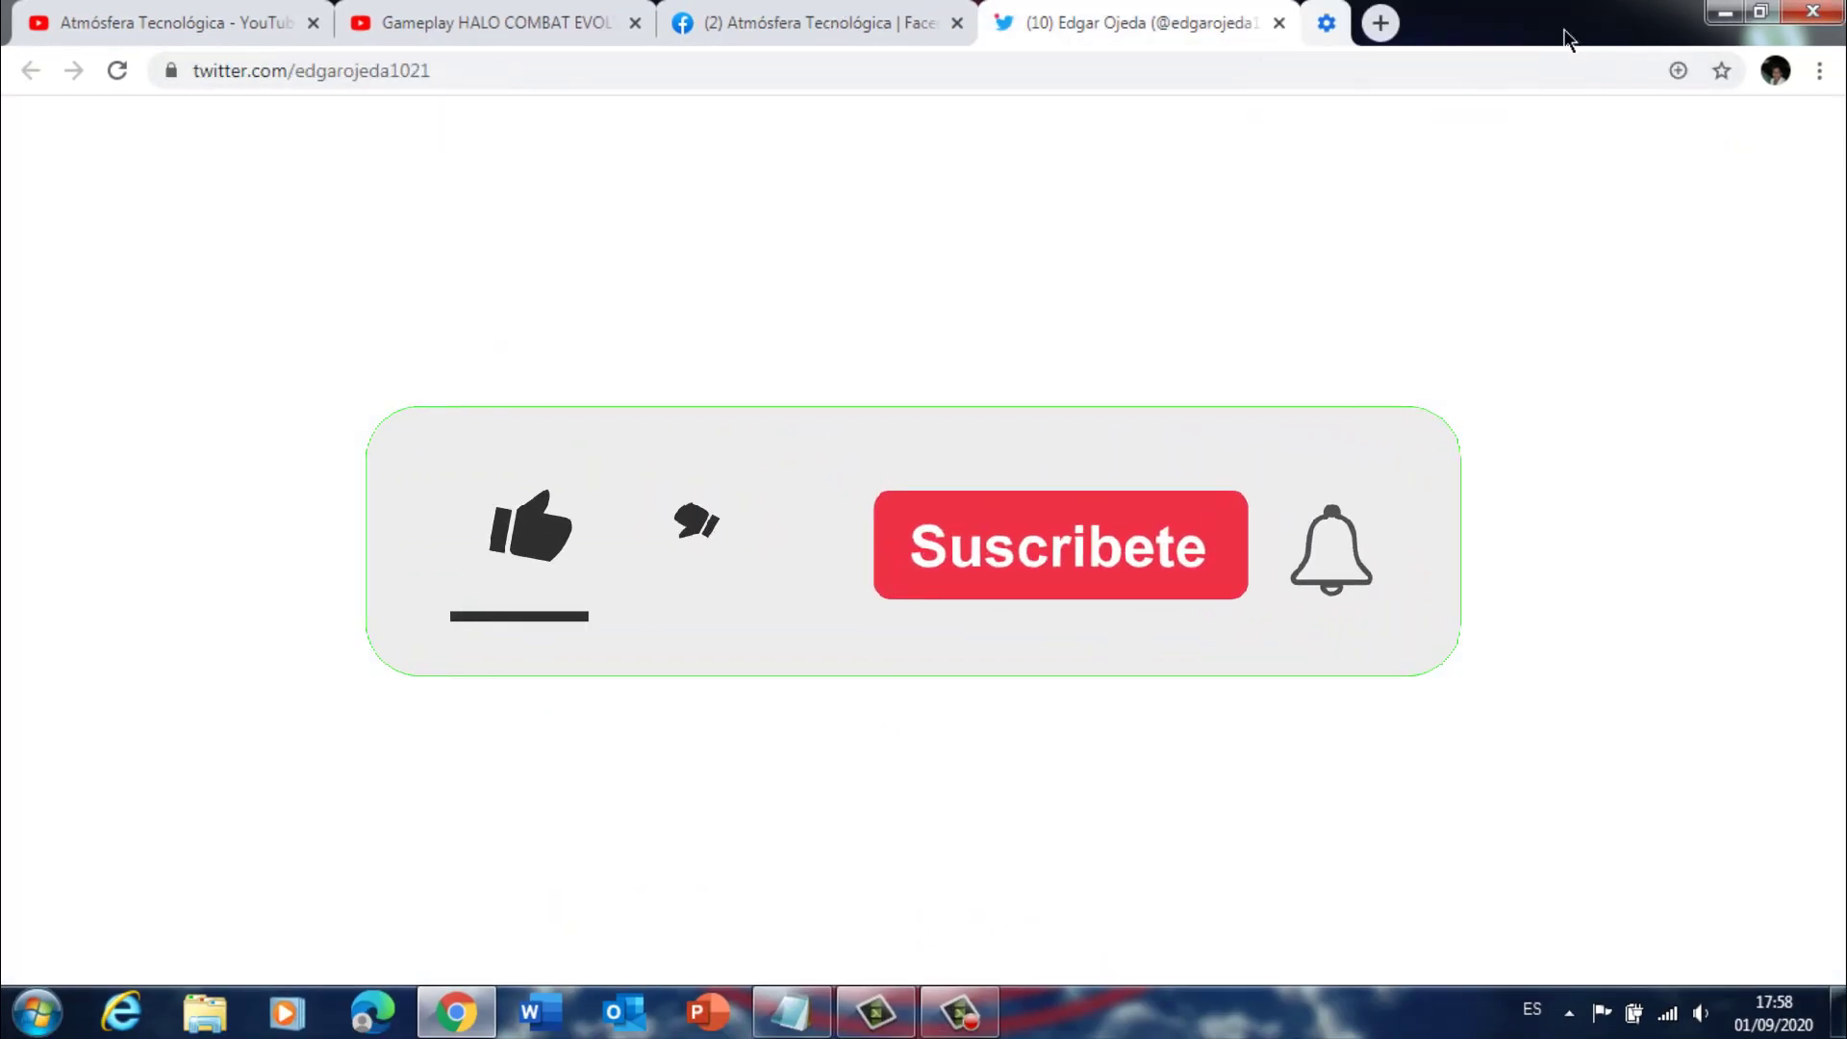
Step: Open a new browser tab, switch to Notepad and copy the address chrome://flags/ from the notes
click(1380, 23)
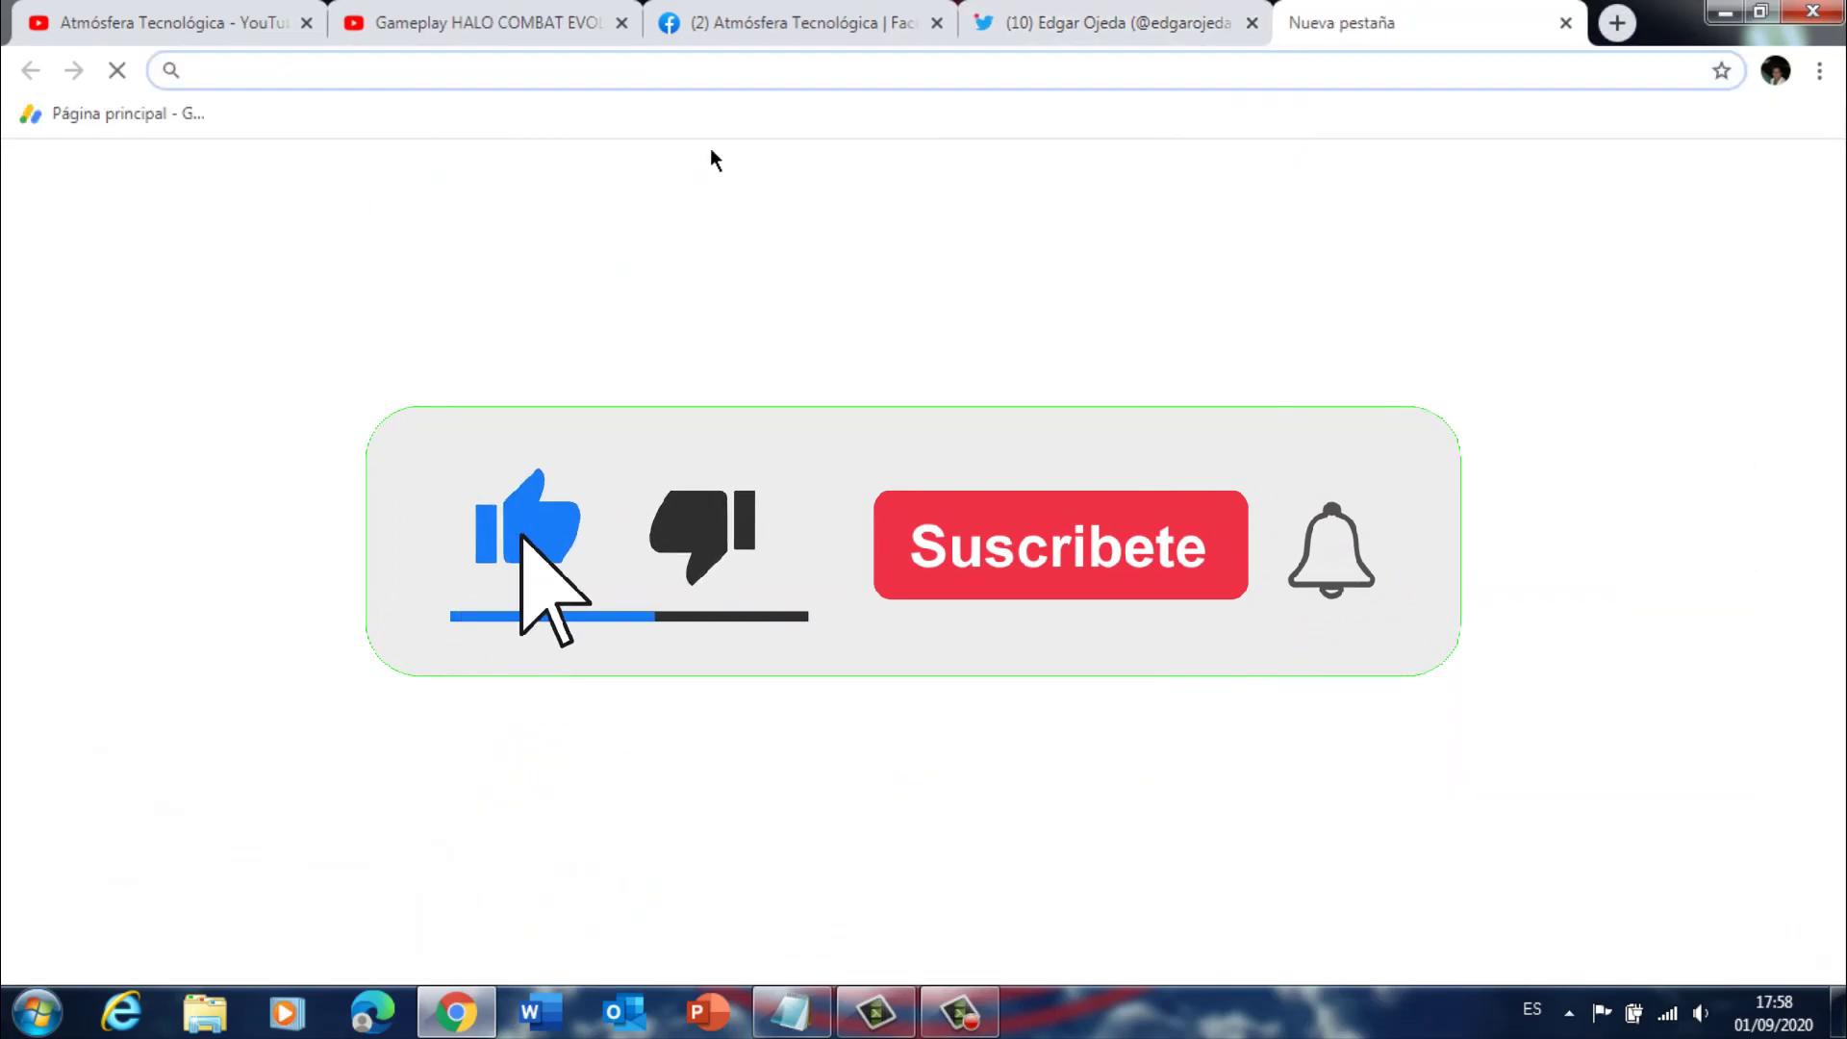
click(483, 88)
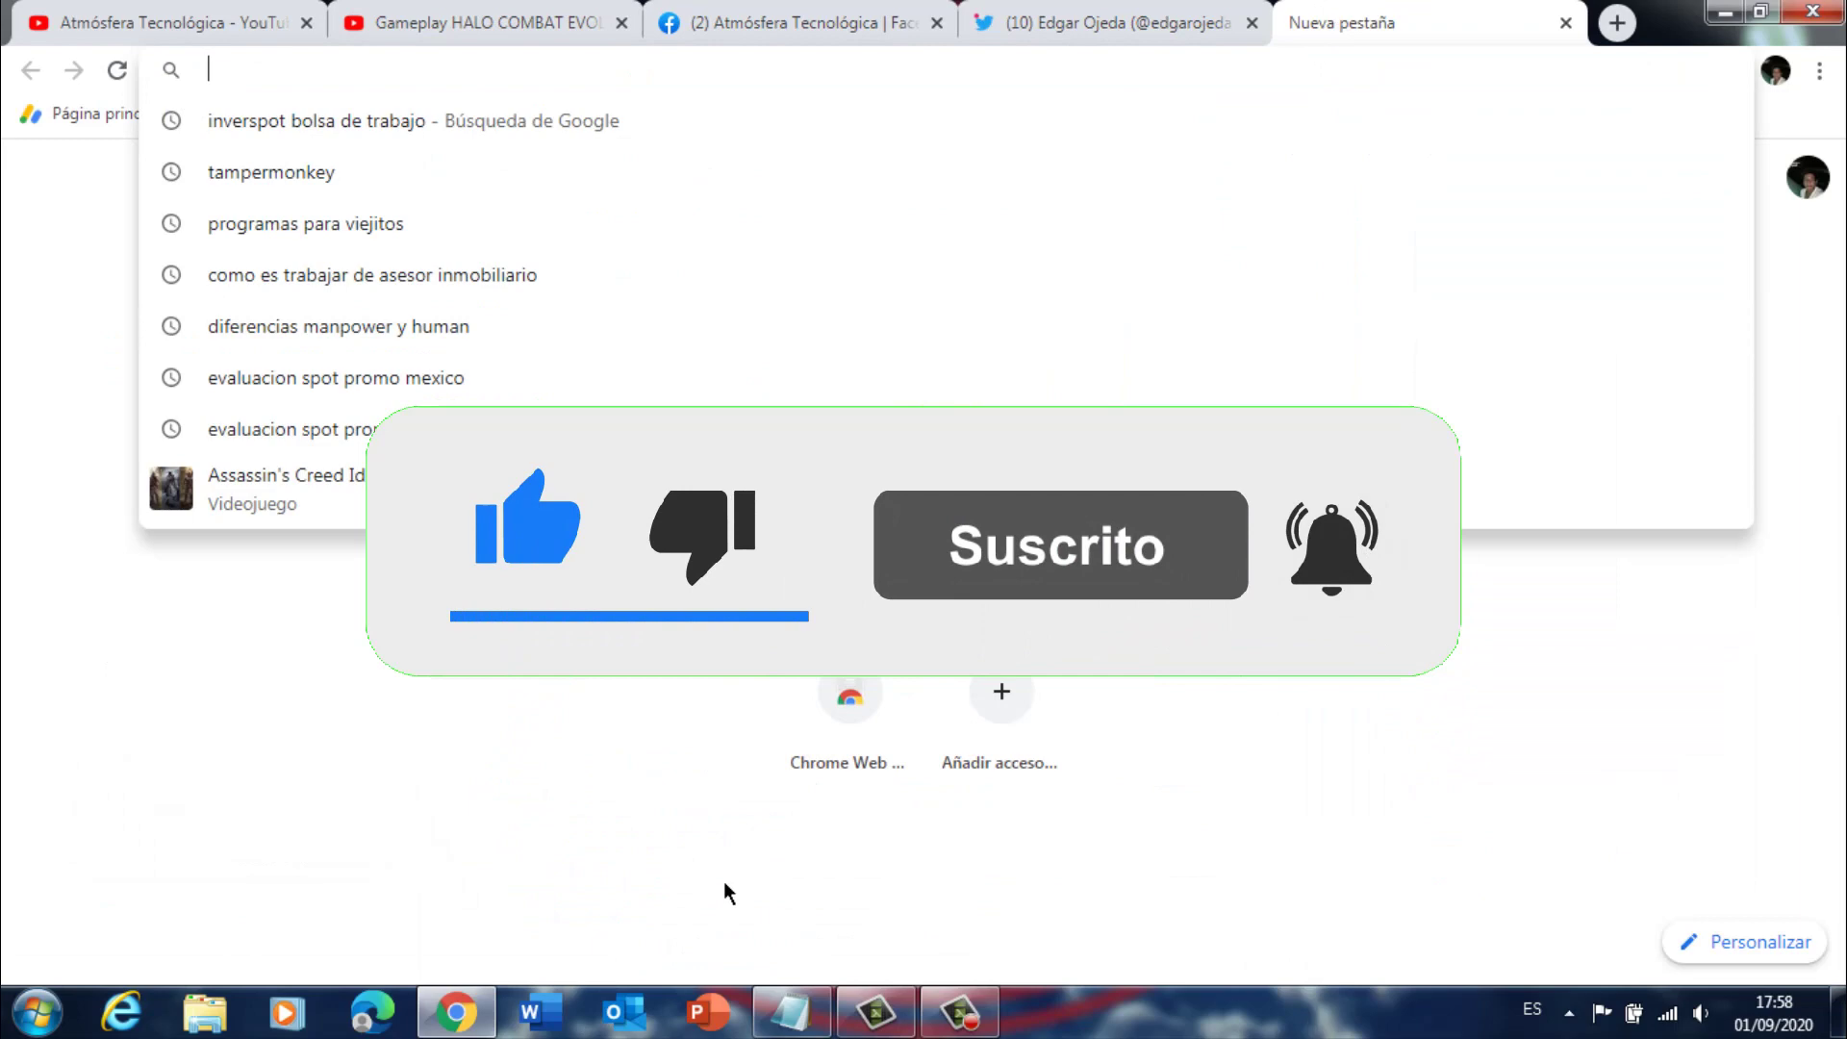
click(791, 1011)
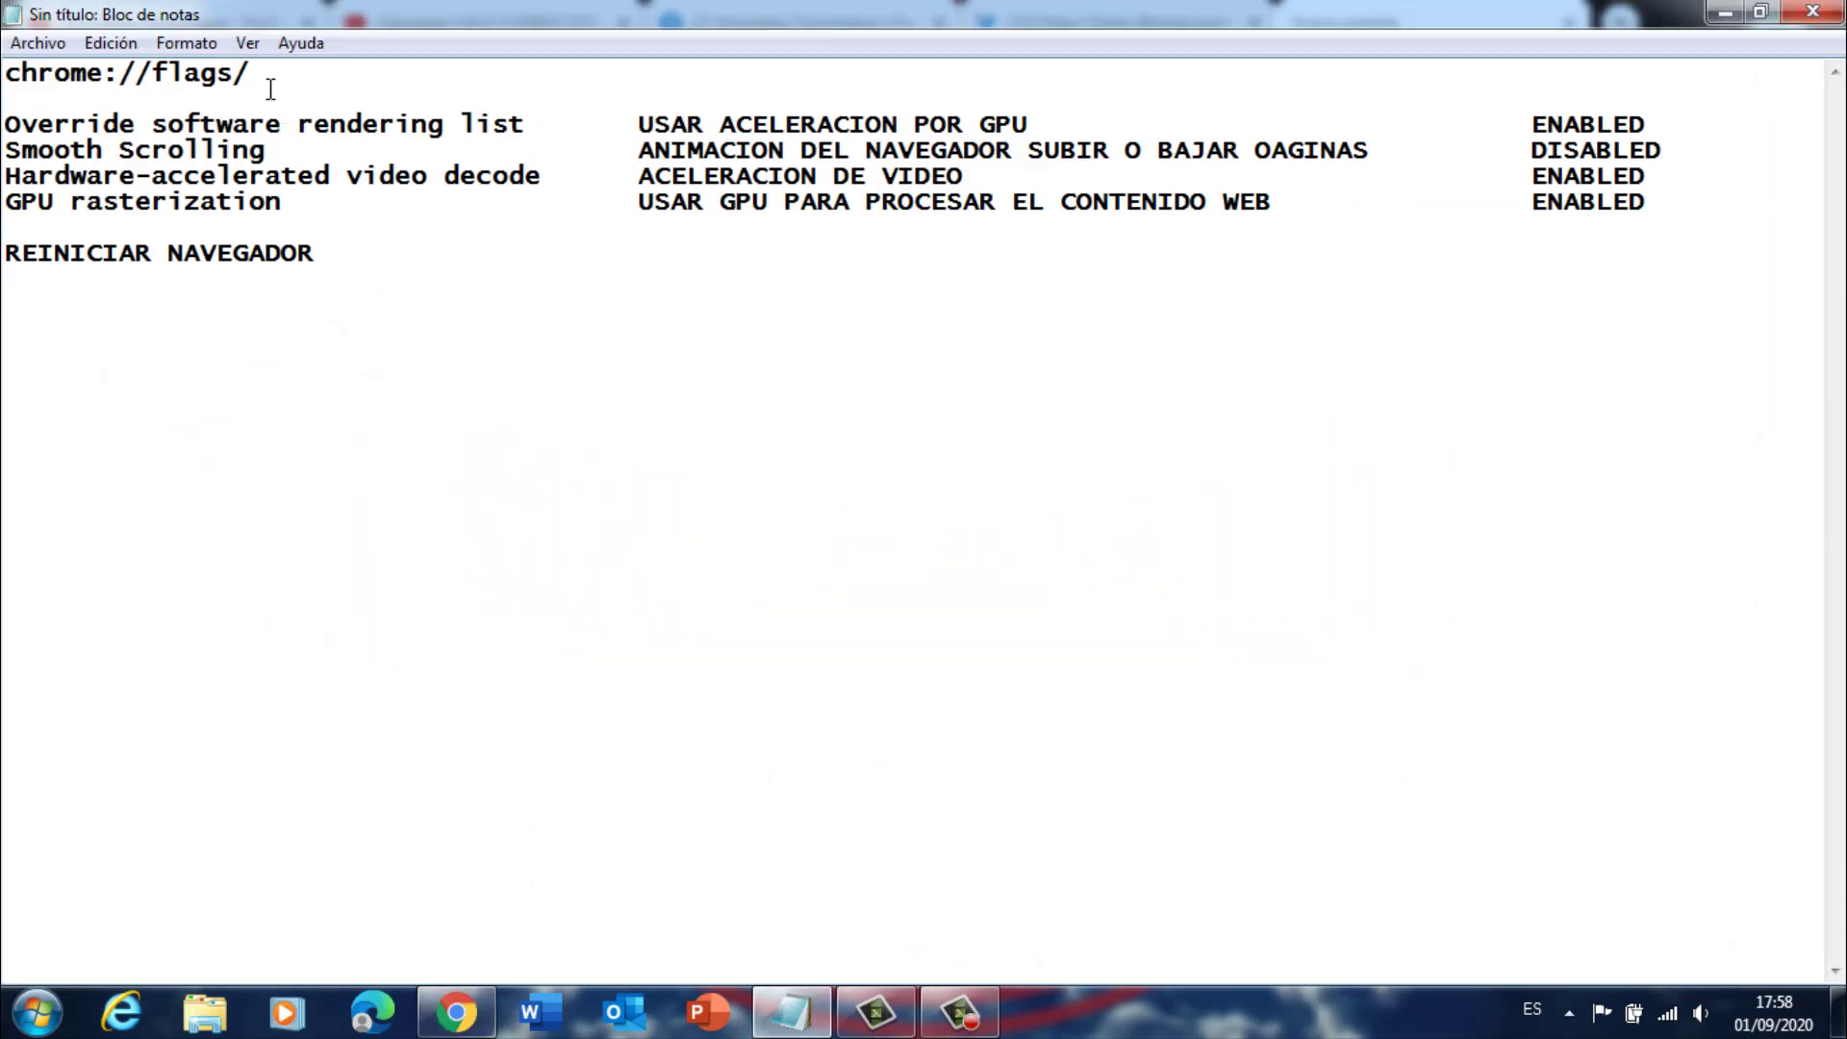
drag(271, 89, 31, 96)
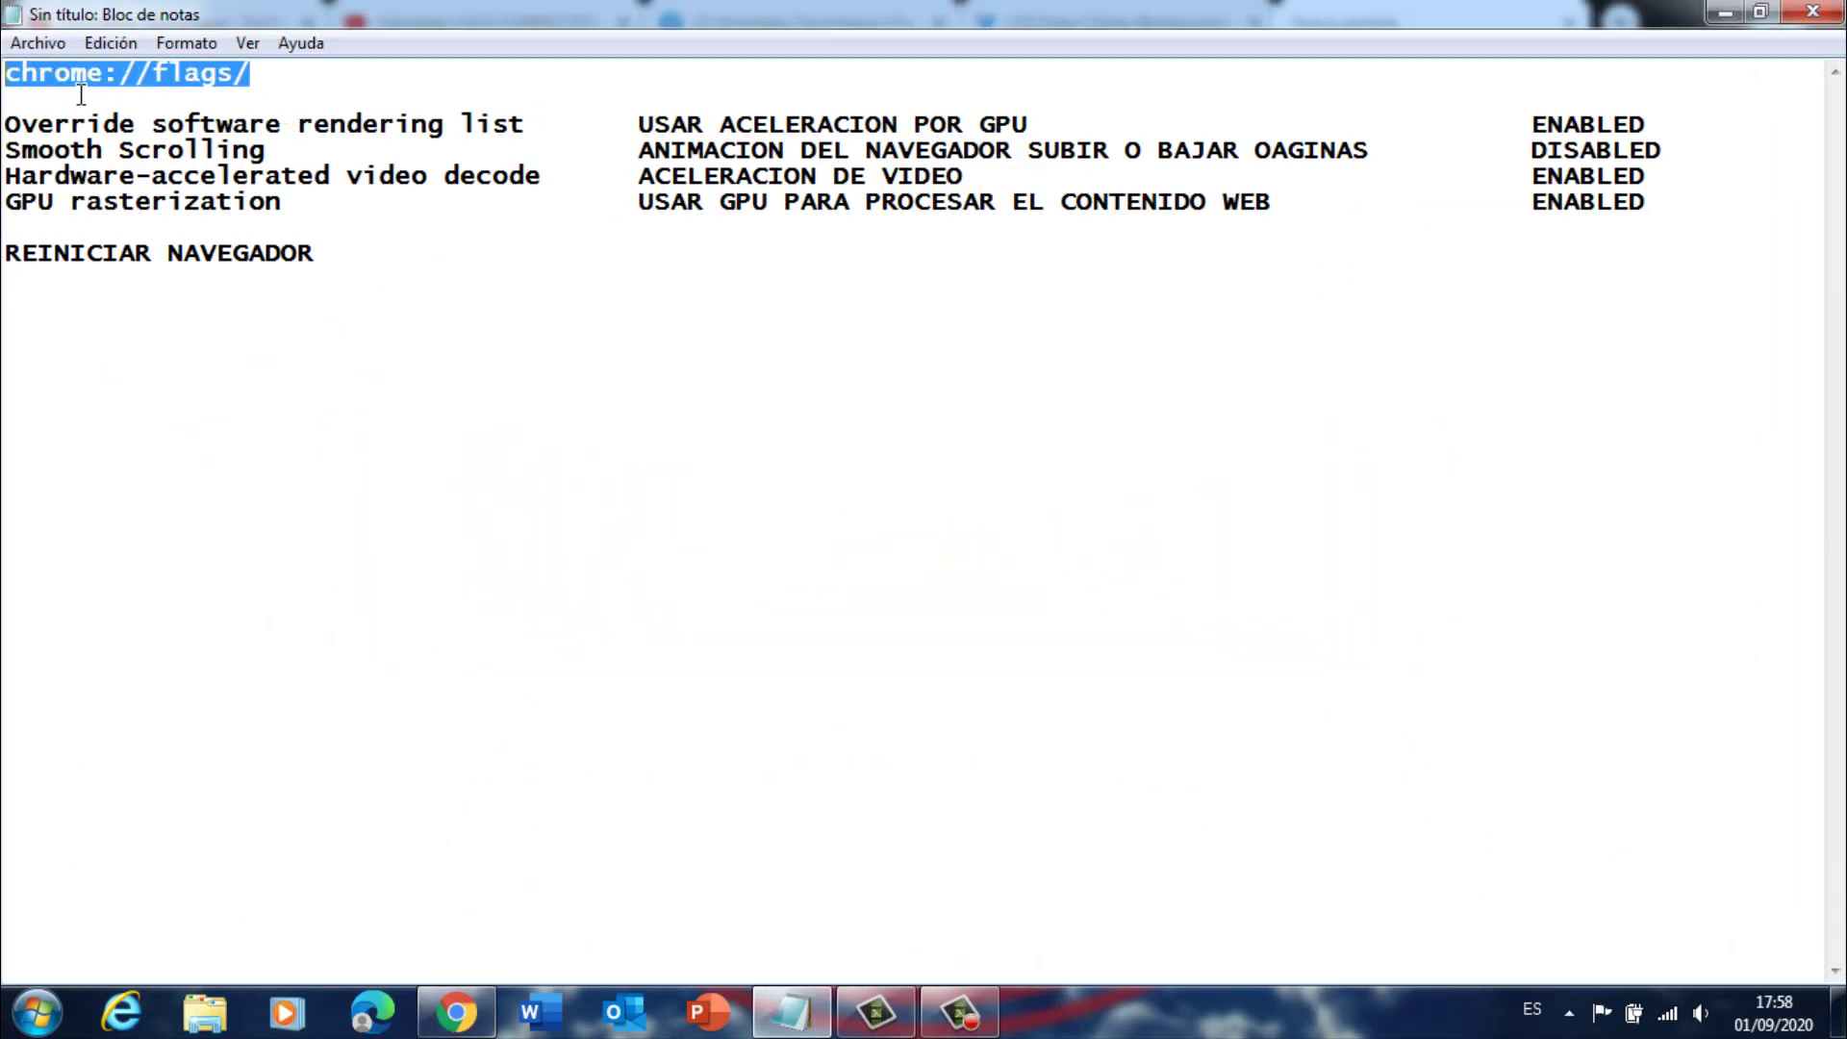
right_click(66, 81)
click(133, 161)
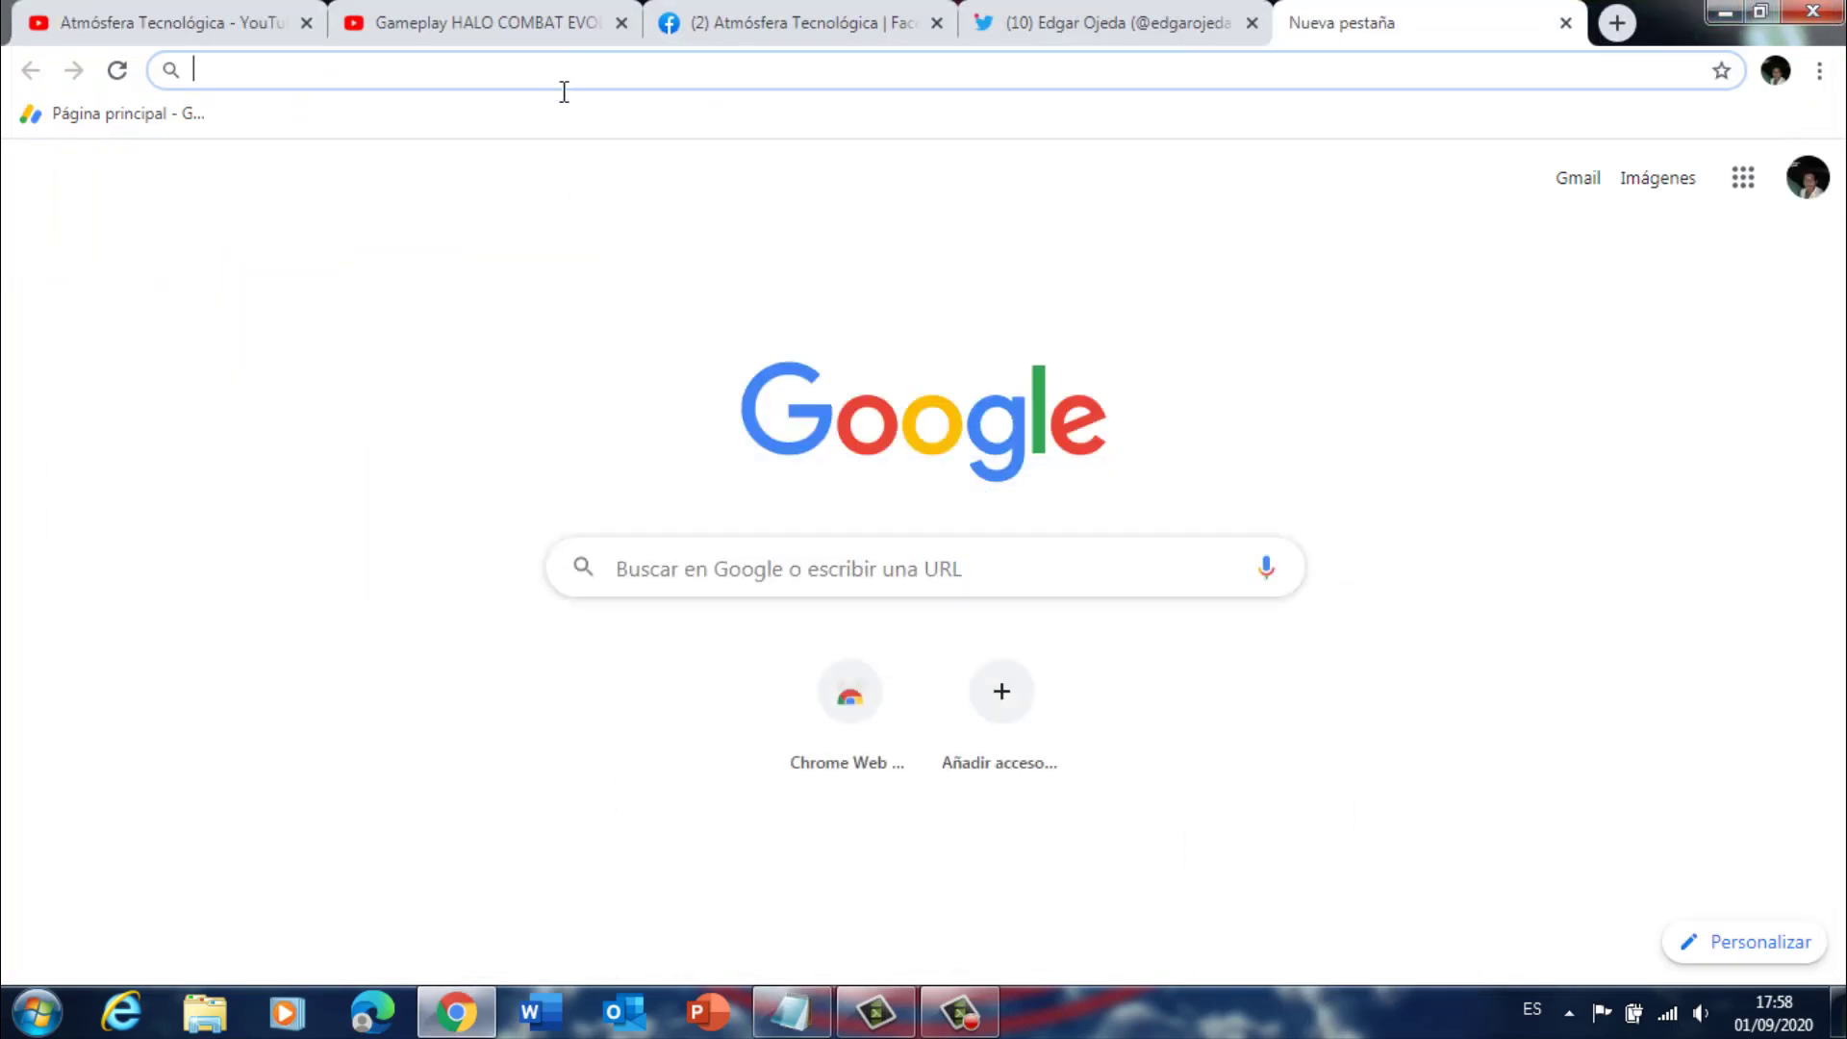
Step: Load the copied address chrome://flags/ in the new Chrome tab
click(564, 92)
key(ctrl+v)
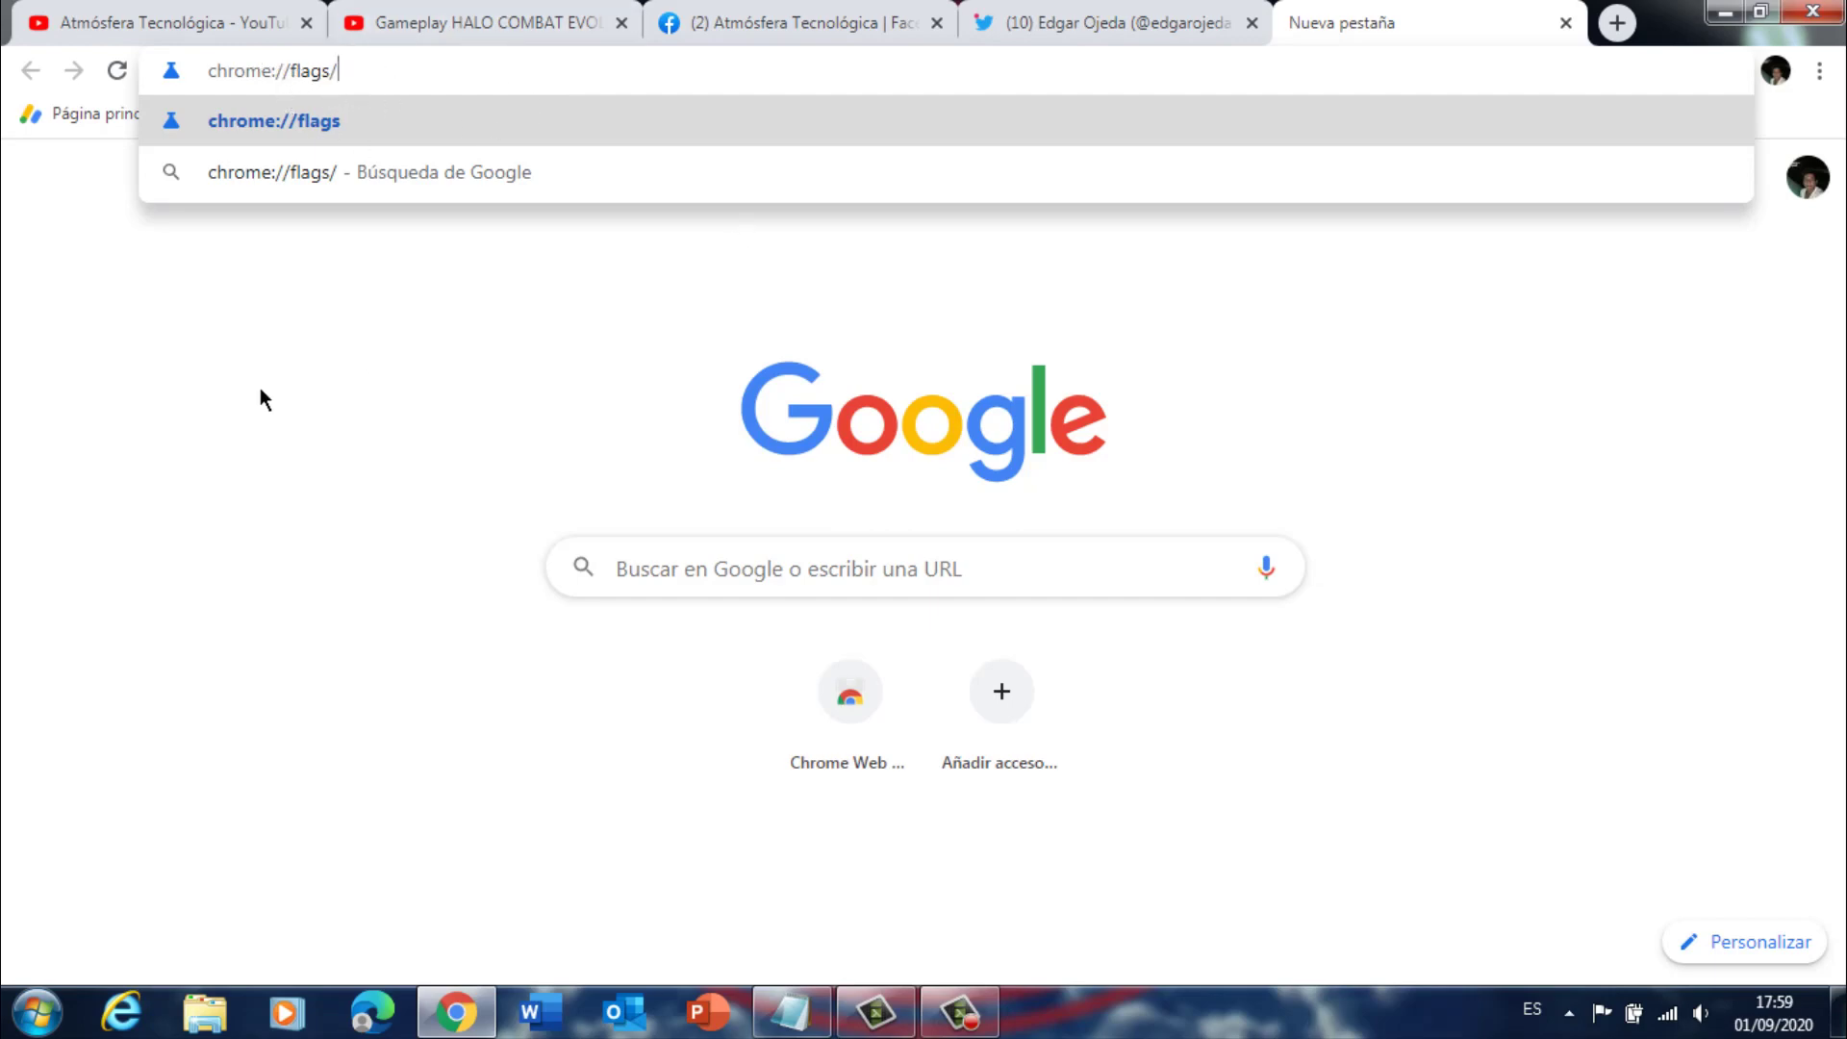
key(Return)
click(531, 92)
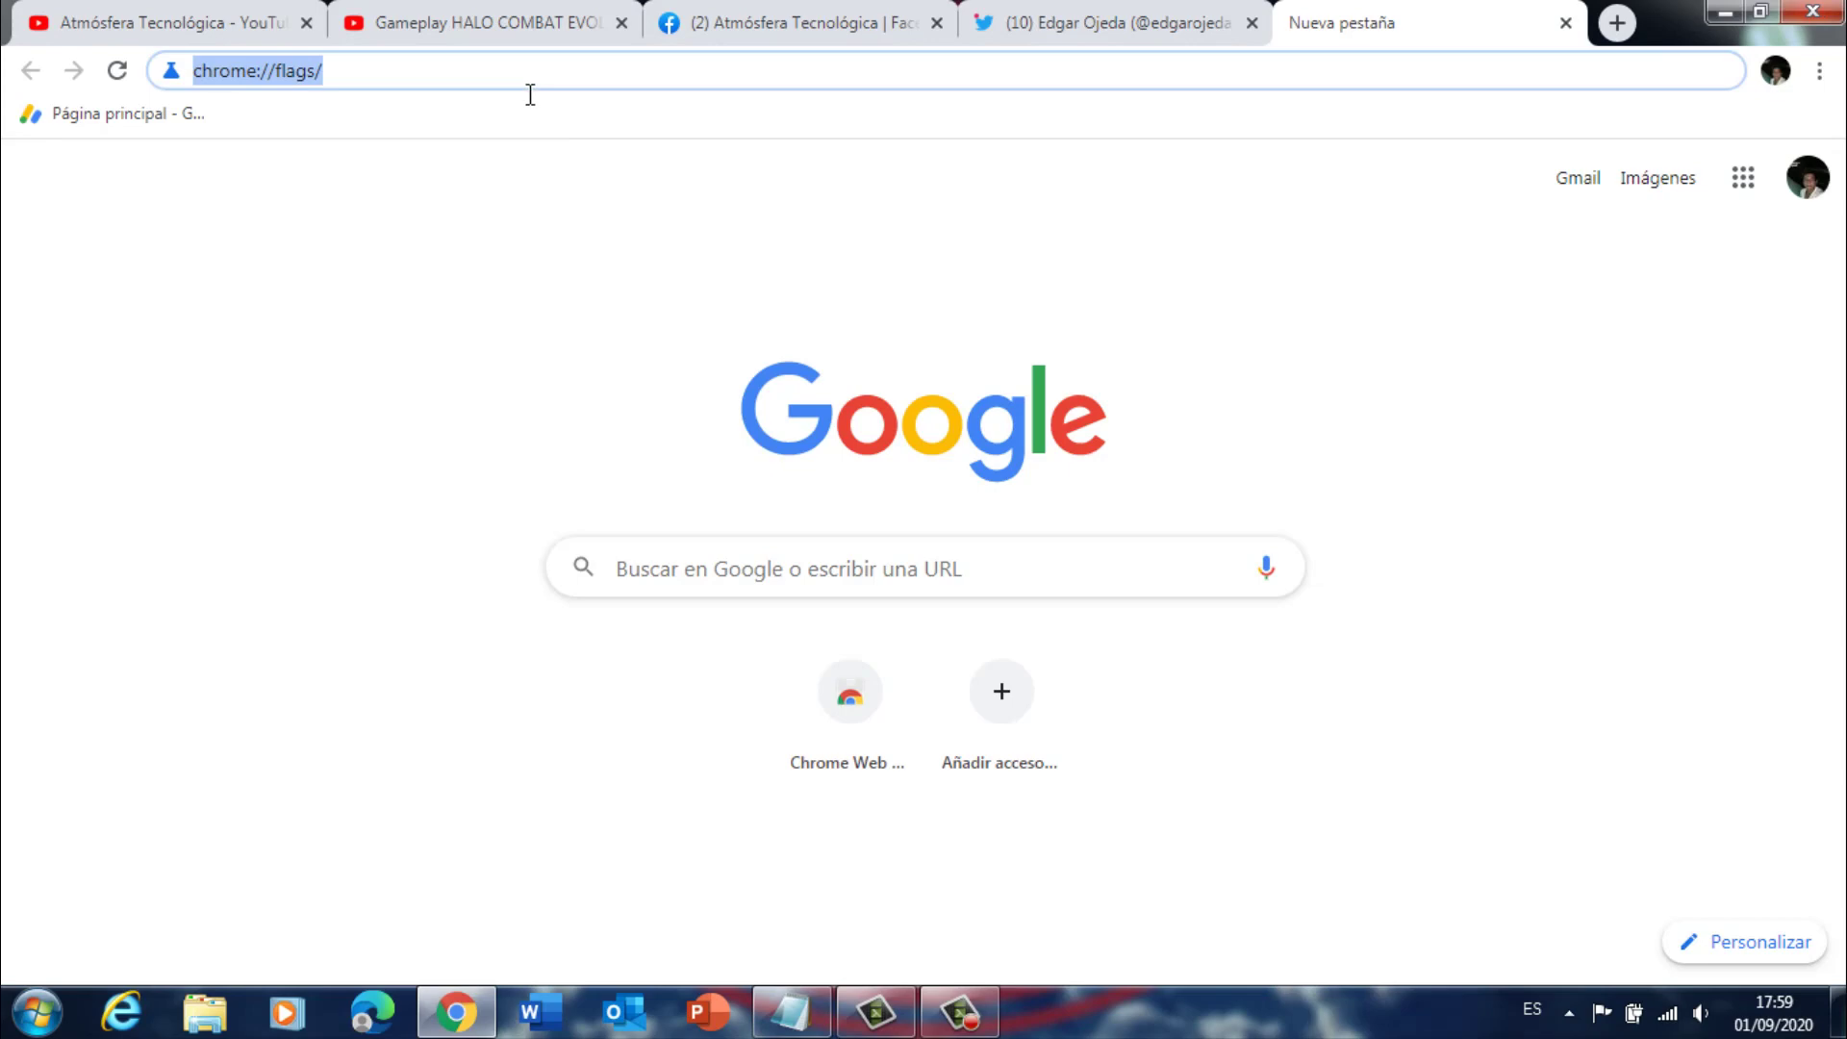
key(Return)
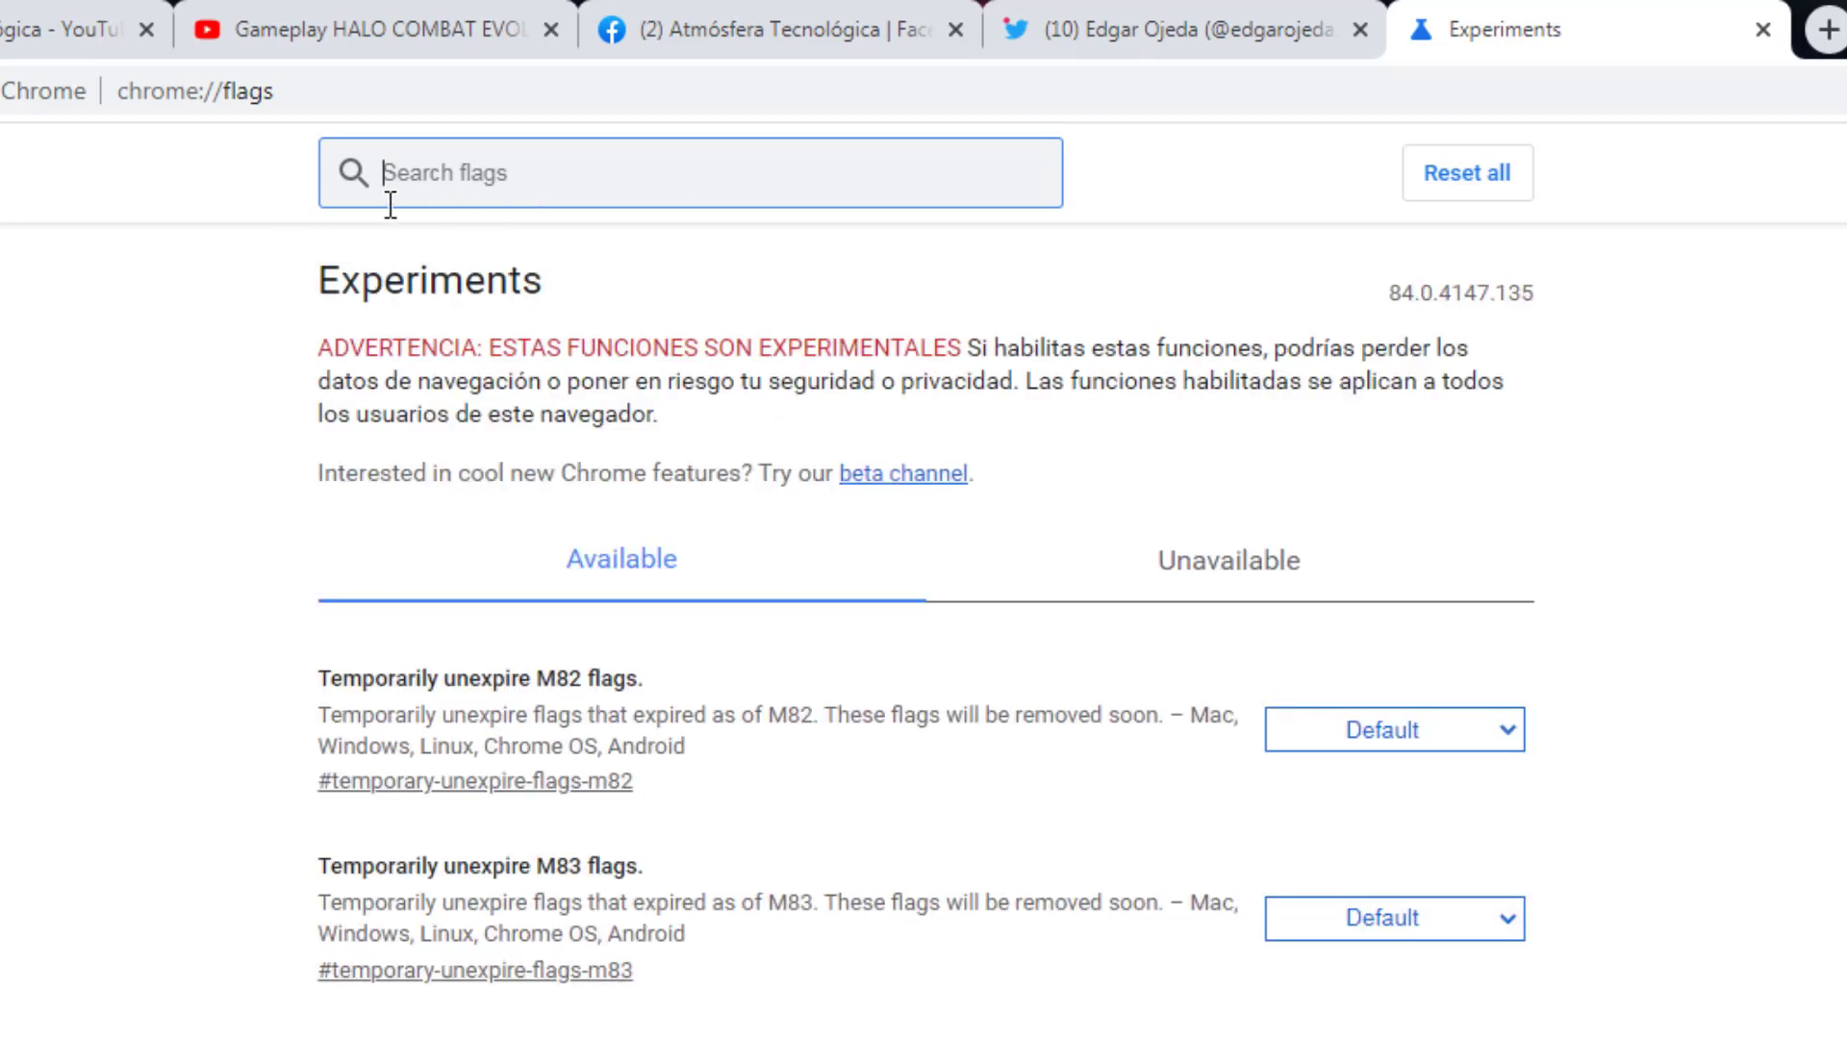
Step: Copy "Override software rendering list" from the Notepad notes and search for it among the Chrome flags
click(458, 202)
key(alt+Tab)
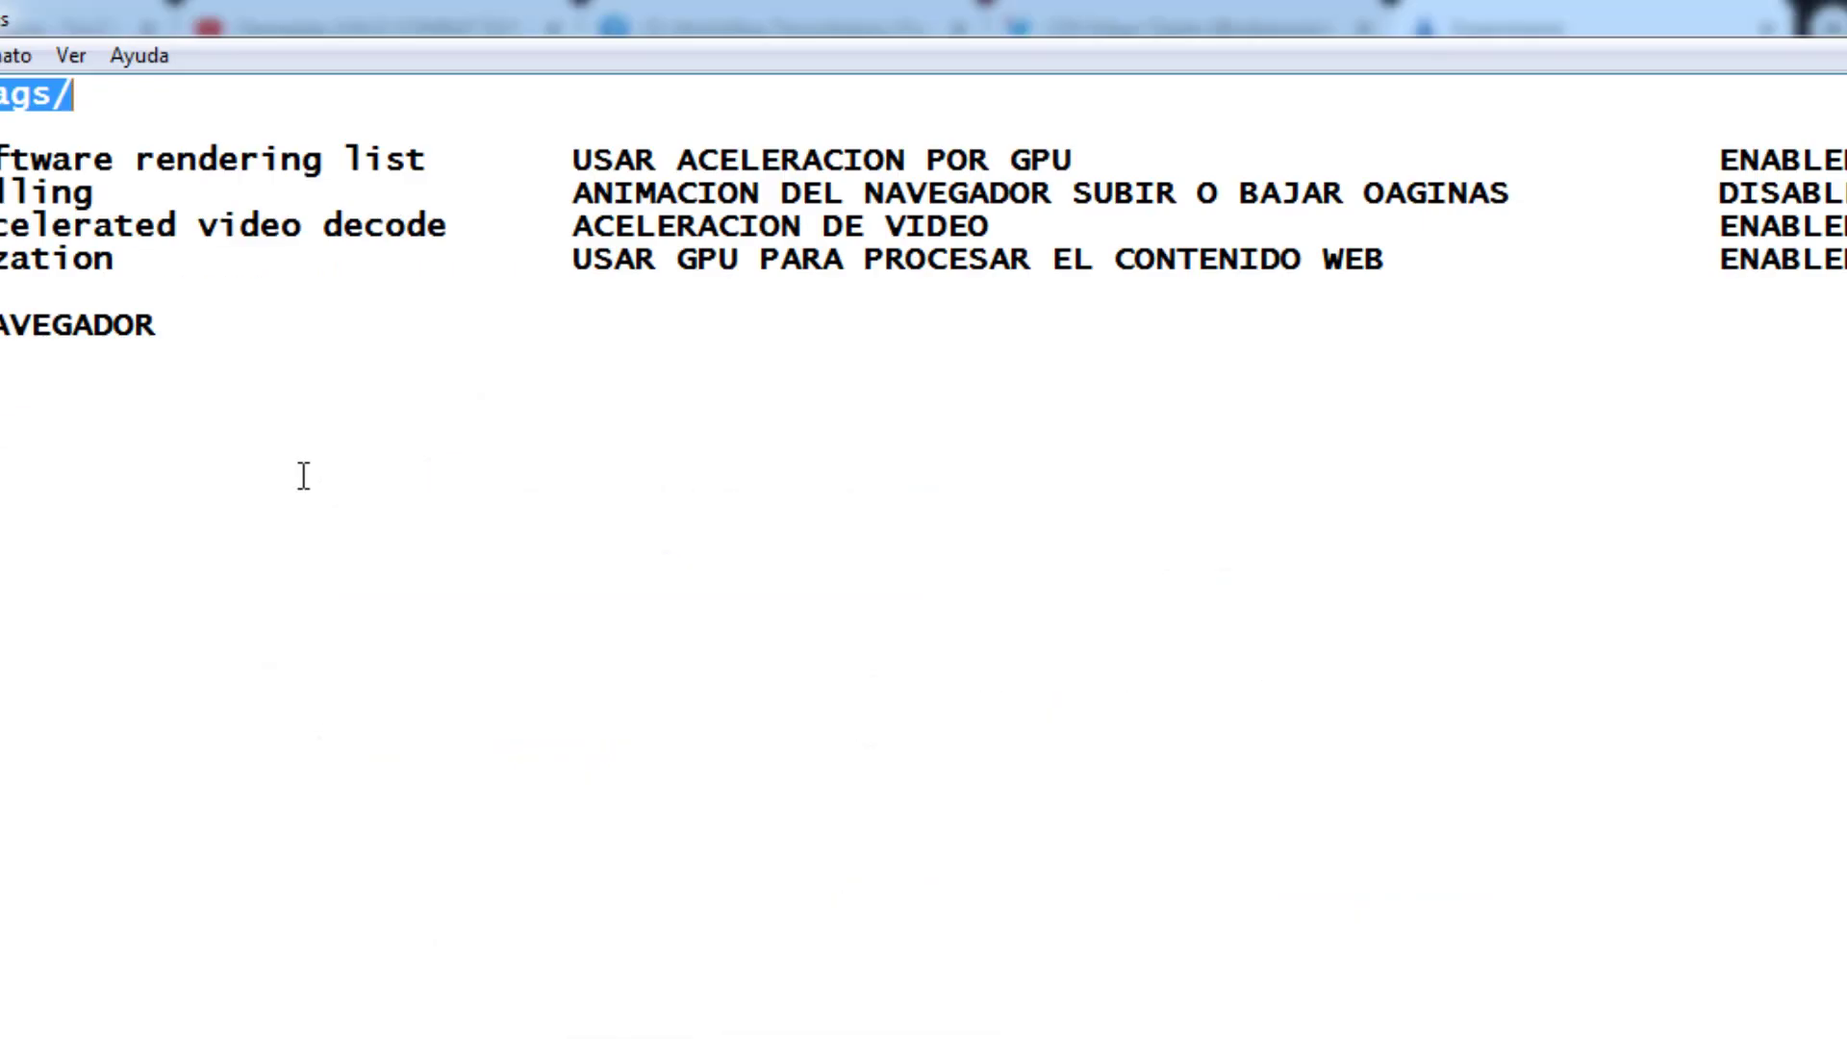
drag(426, 162, 3, 183)
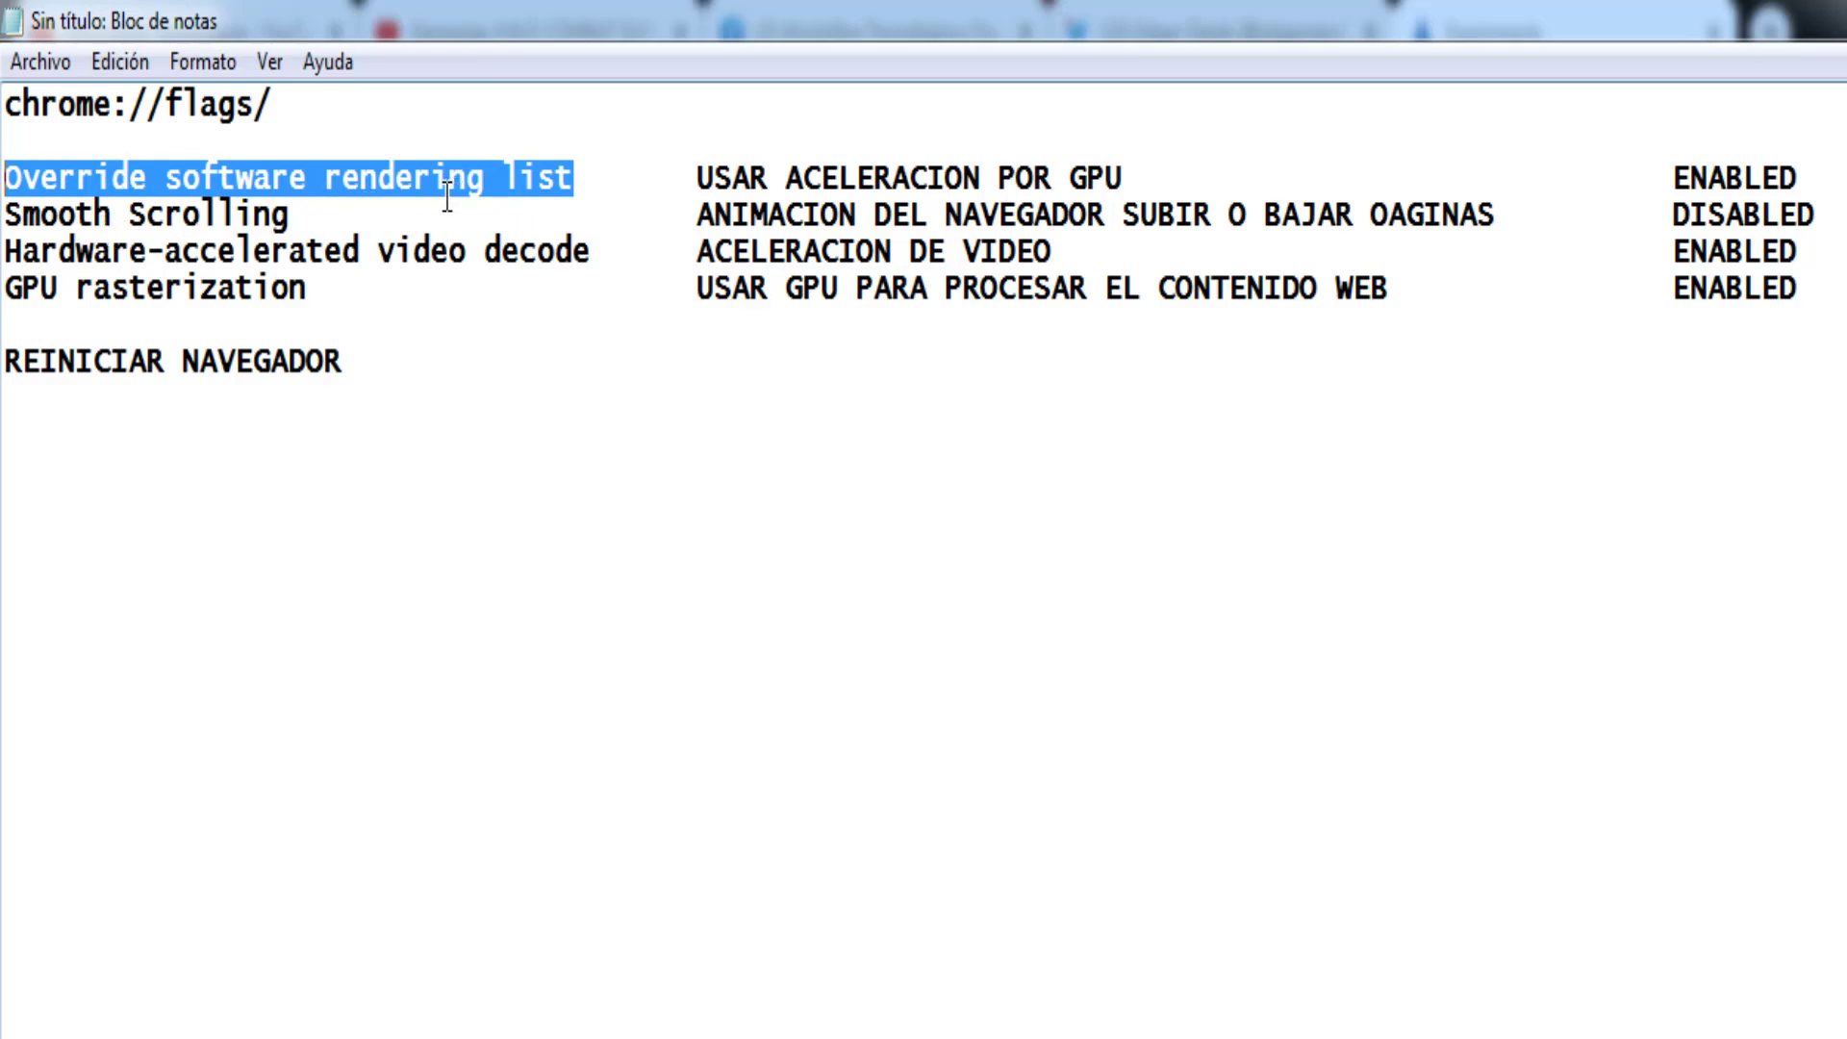
right_click(414, 179)
click(511, 305)
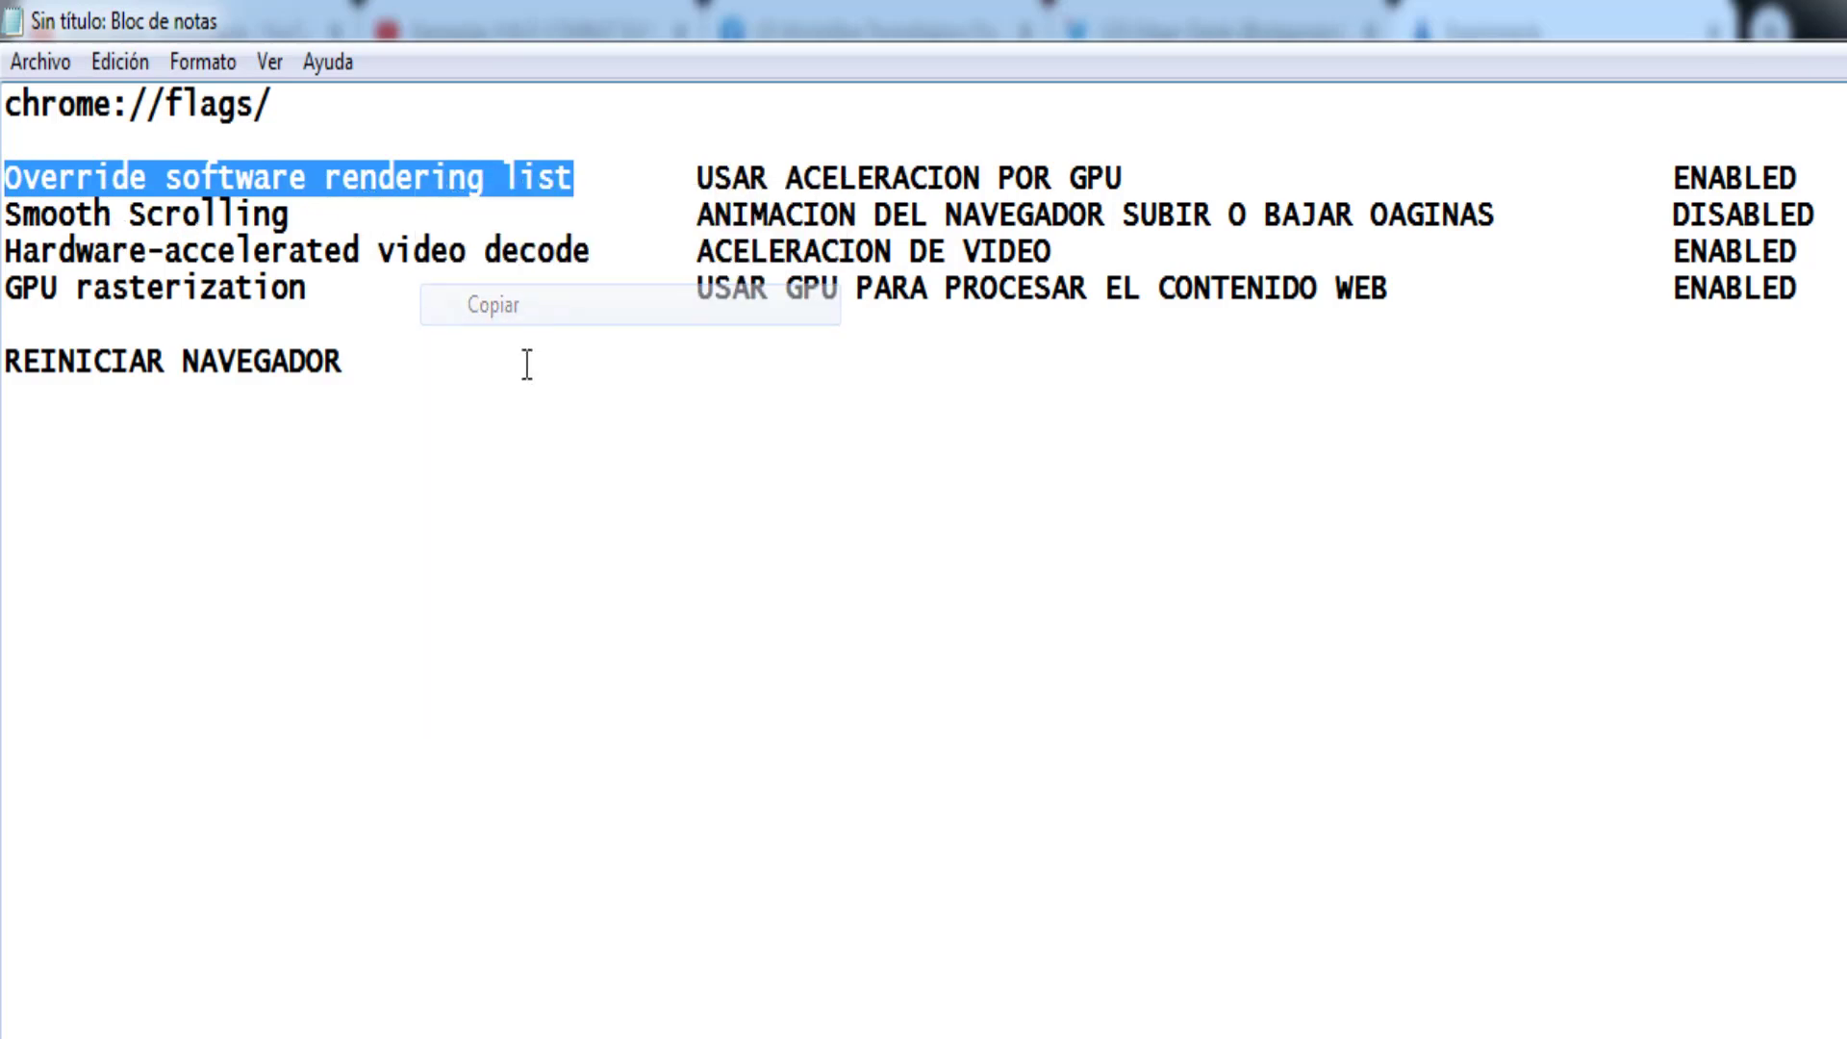
key(alt+Tab)
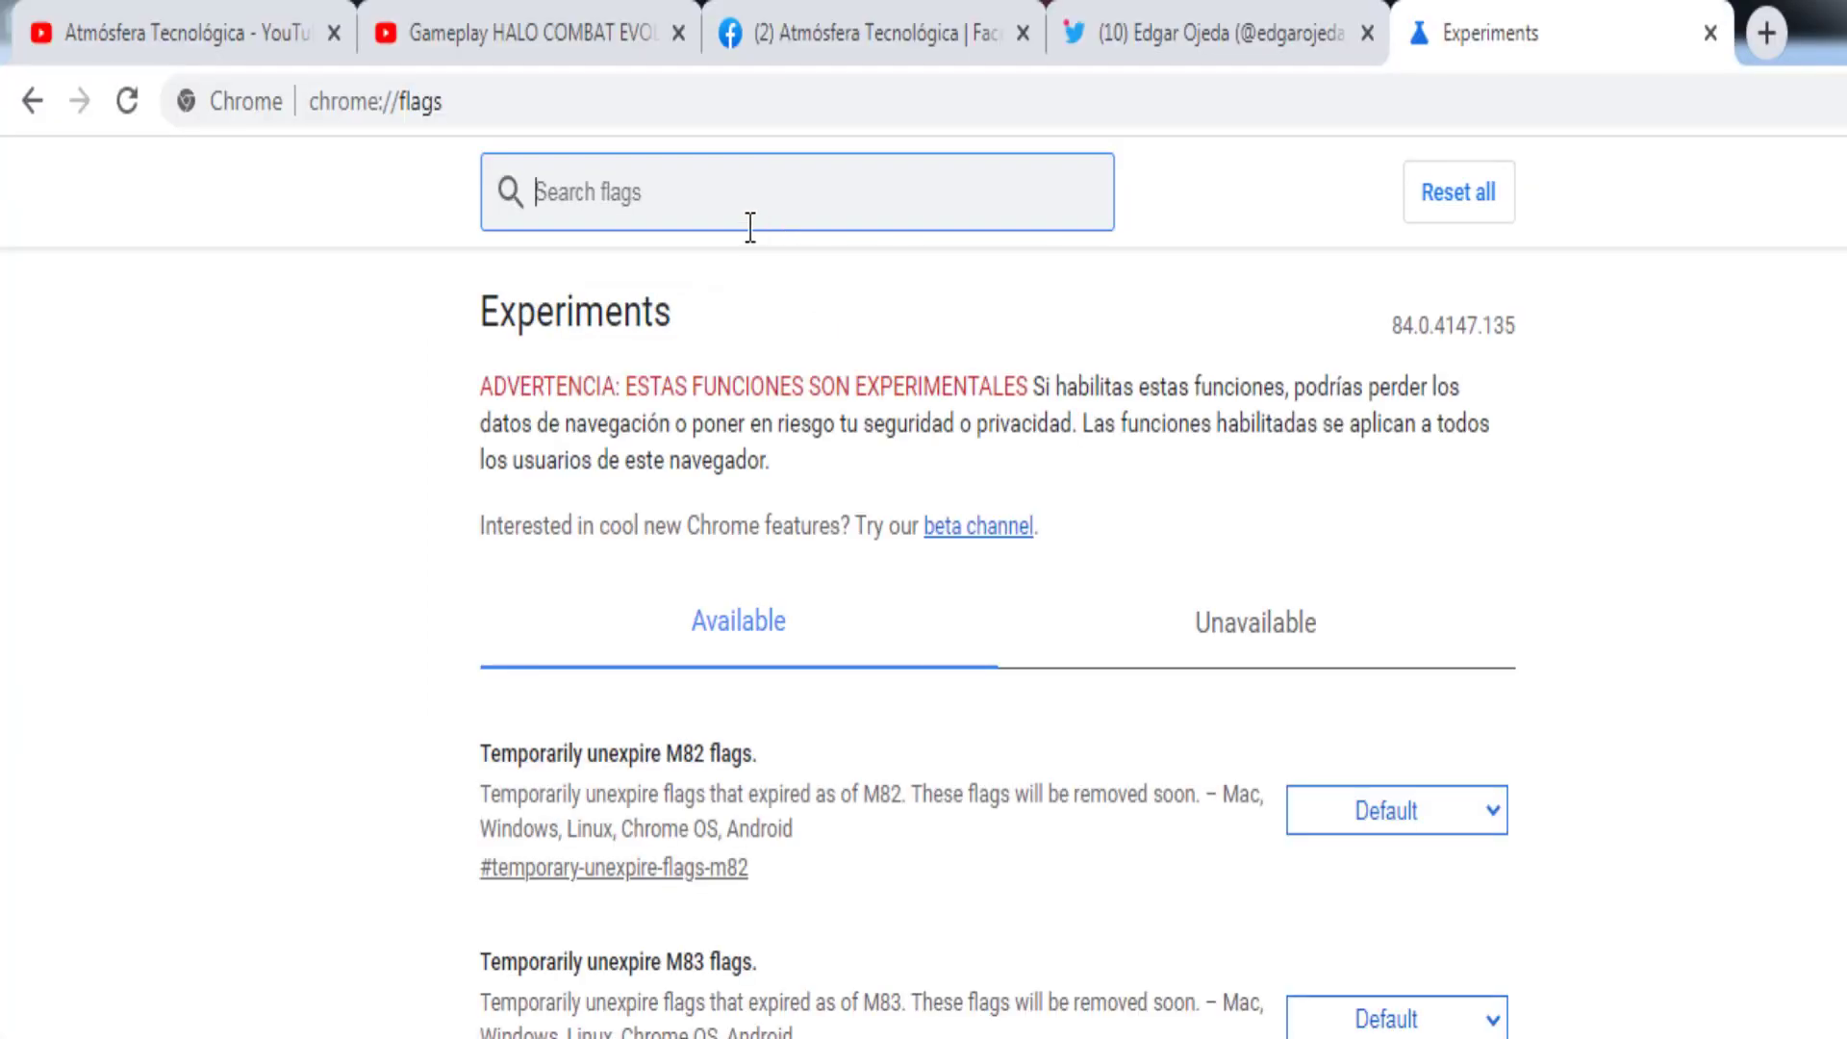
key(ctrl+v)
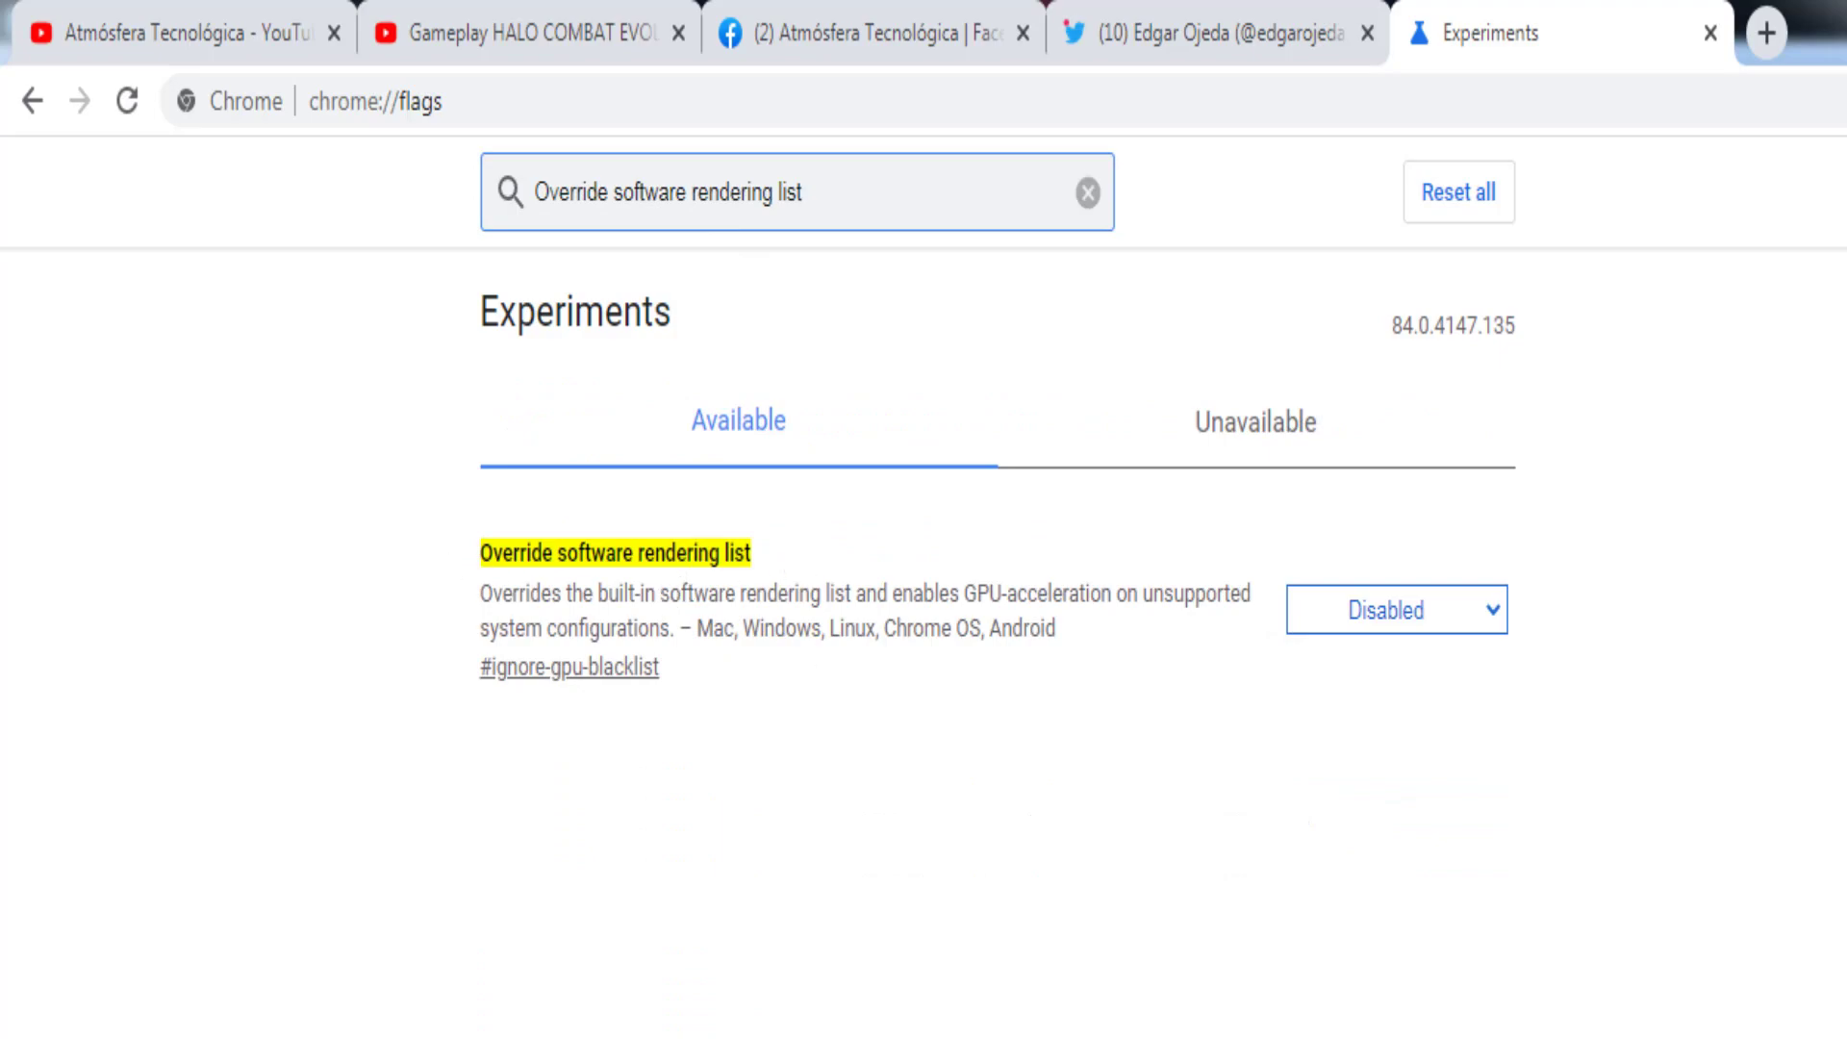
Step: Set the "Override software rendering list" flag to Enabled
key(alt+Tab)
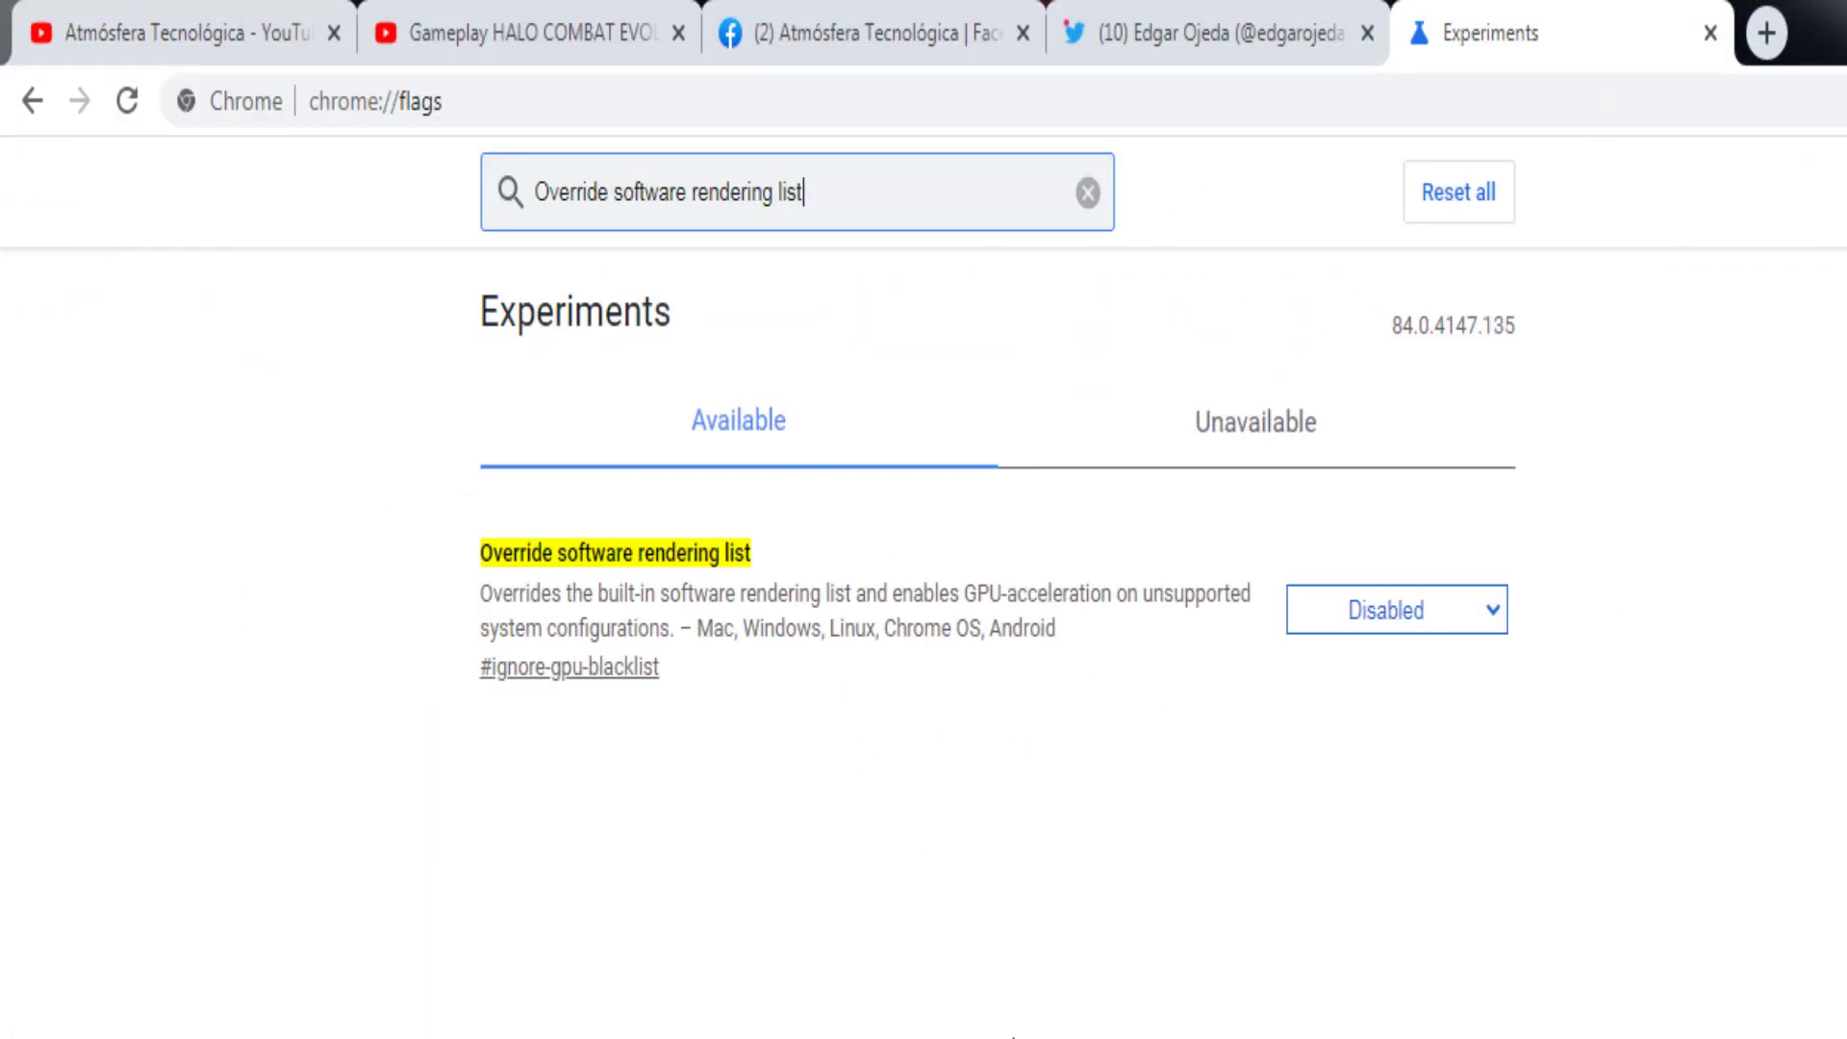
click(1484, 615)
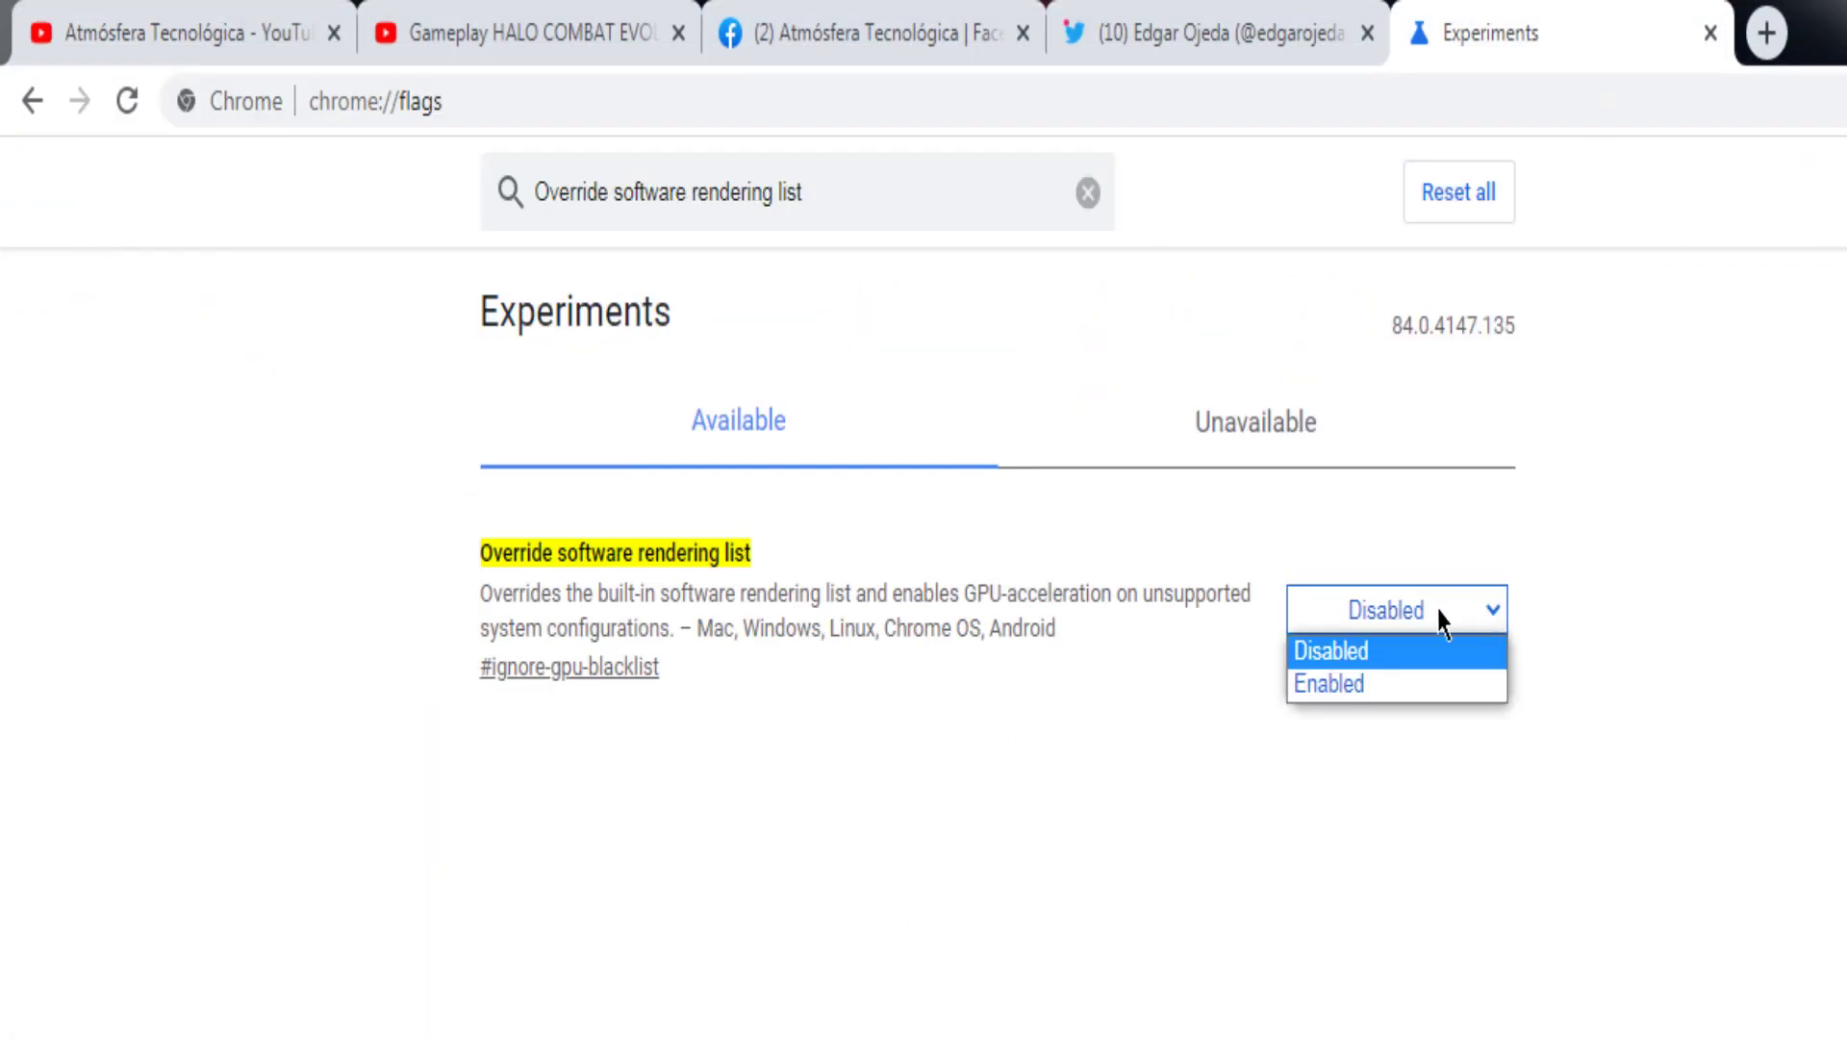
click(1358, 687)
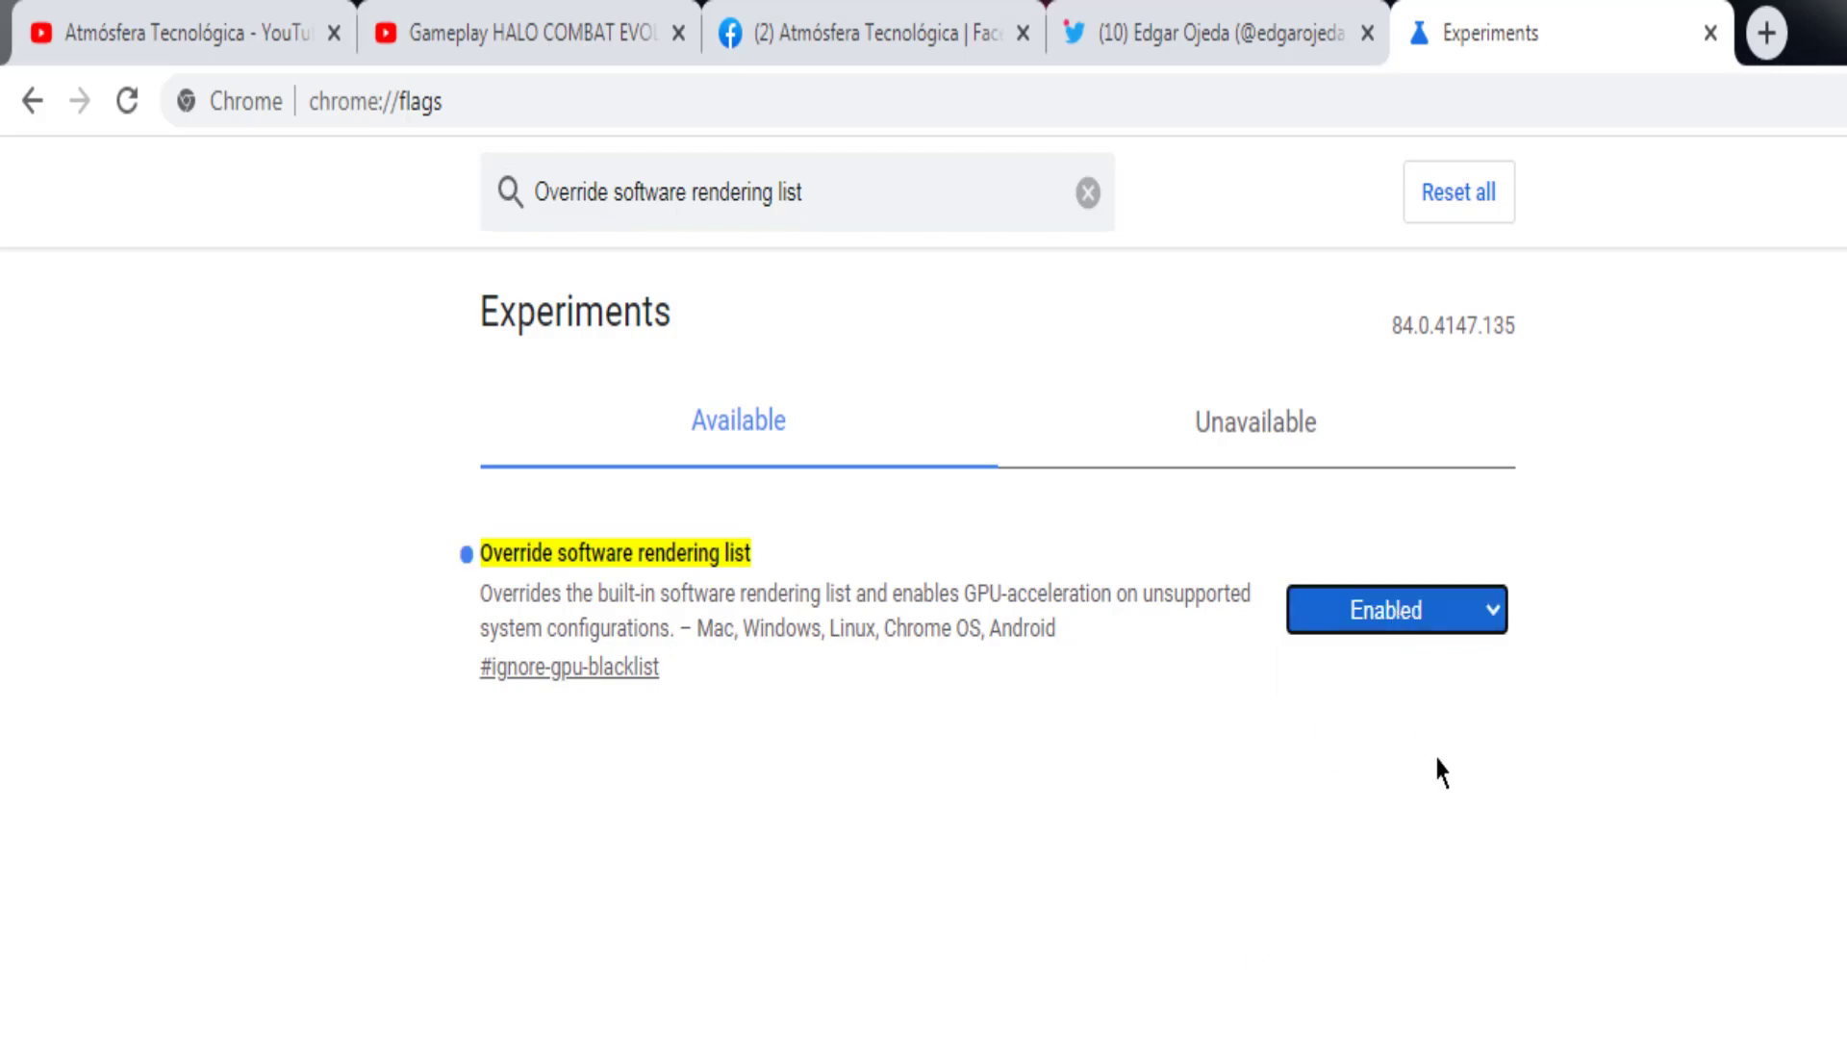
Step: Switch the "Override software rendering list" flag to Disabled and back to Enabled, and read the relaunch notice
click(1299, 621)
click(1352, 648)
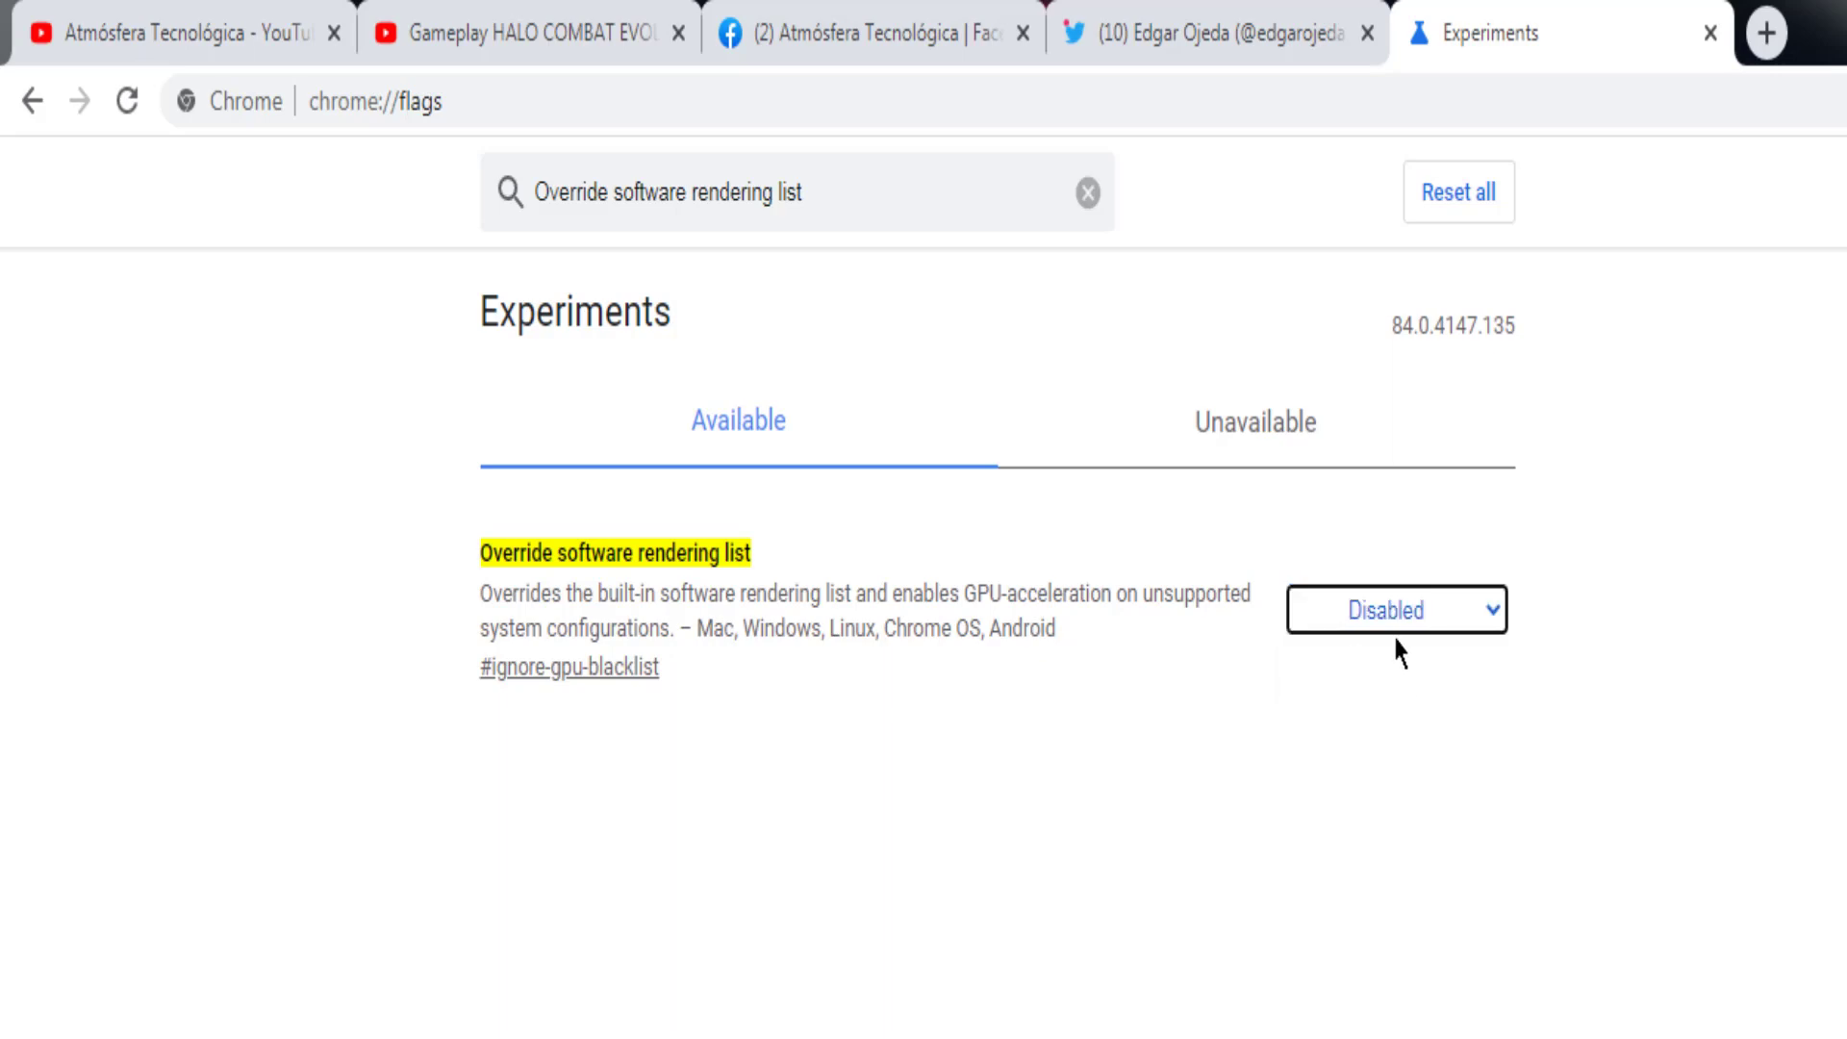
click(1396, 633)
click(1347, 691)
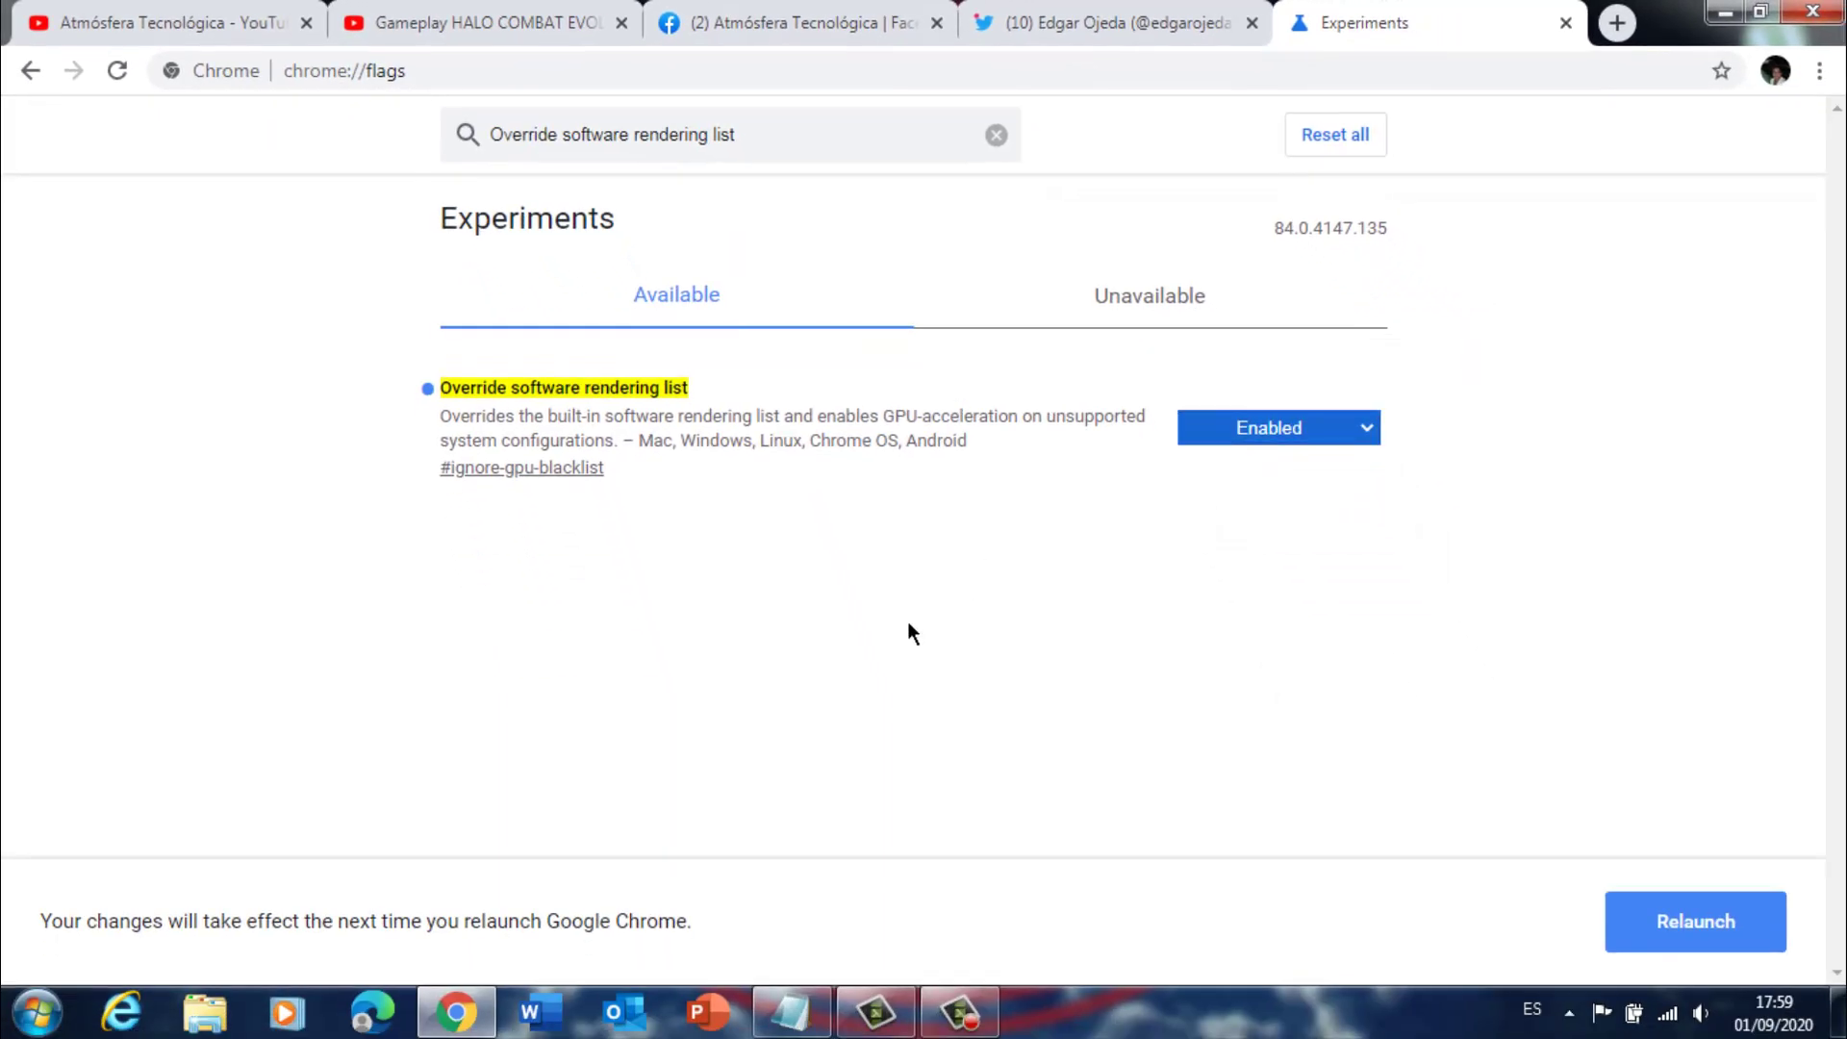
drag(113, 914, 692, 921)
click(650, 938)
drag(25, 899, 702, 922)
click(1213, 884)
Step: Switch to Notepad and copy the flag name "Smooth Scrolling" from the notes
click(791, 1012)
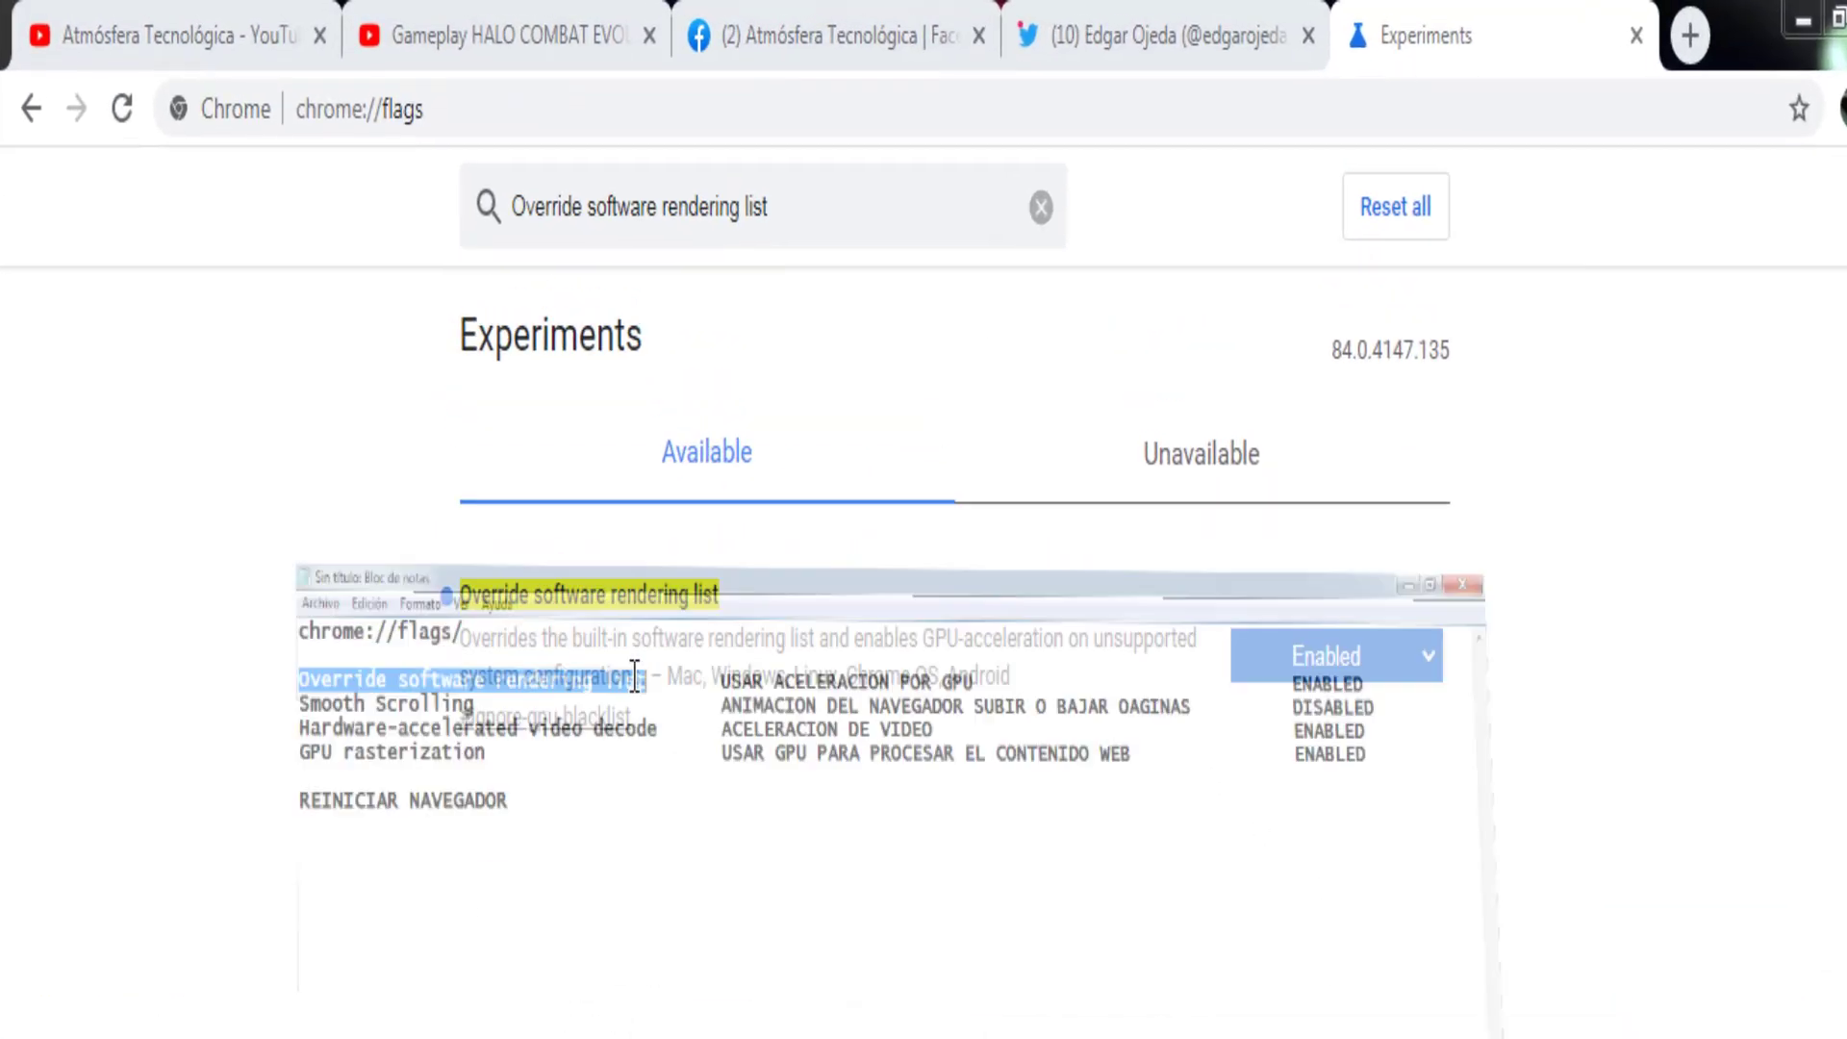
drag(304, 293, 4, 293)
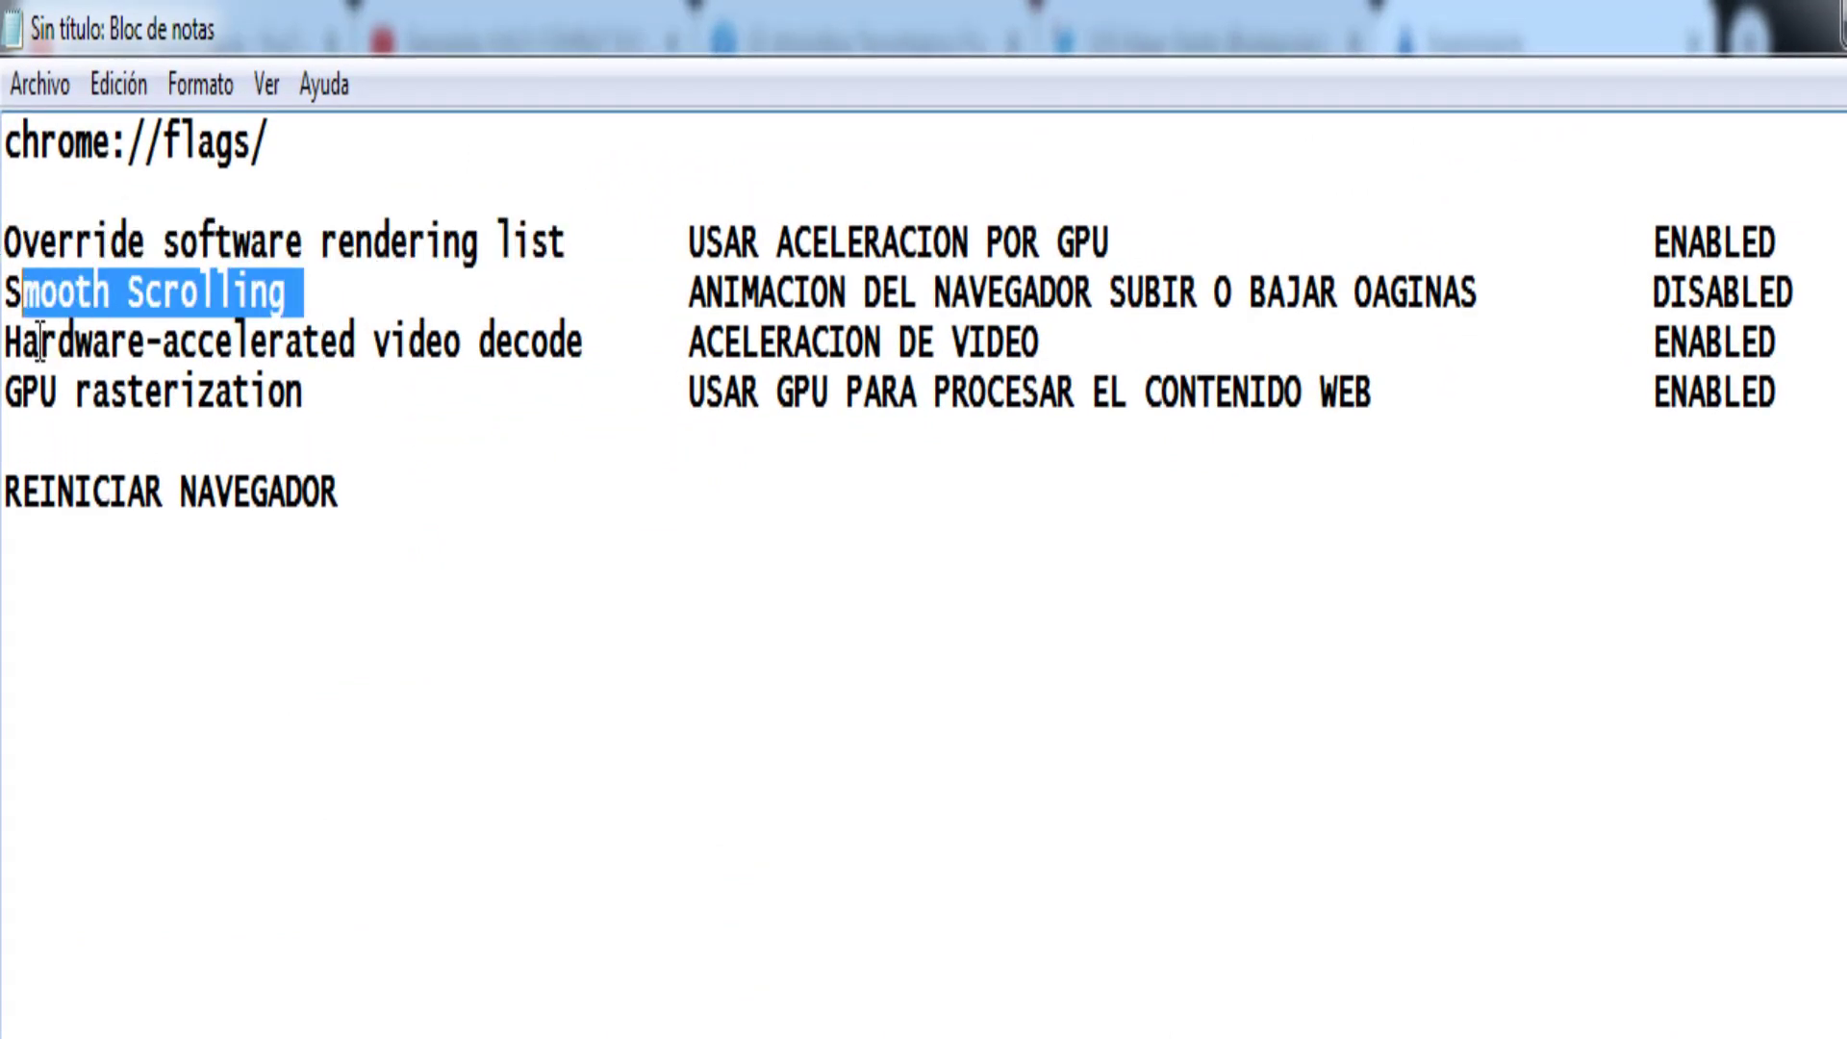
right_click(251, 311)
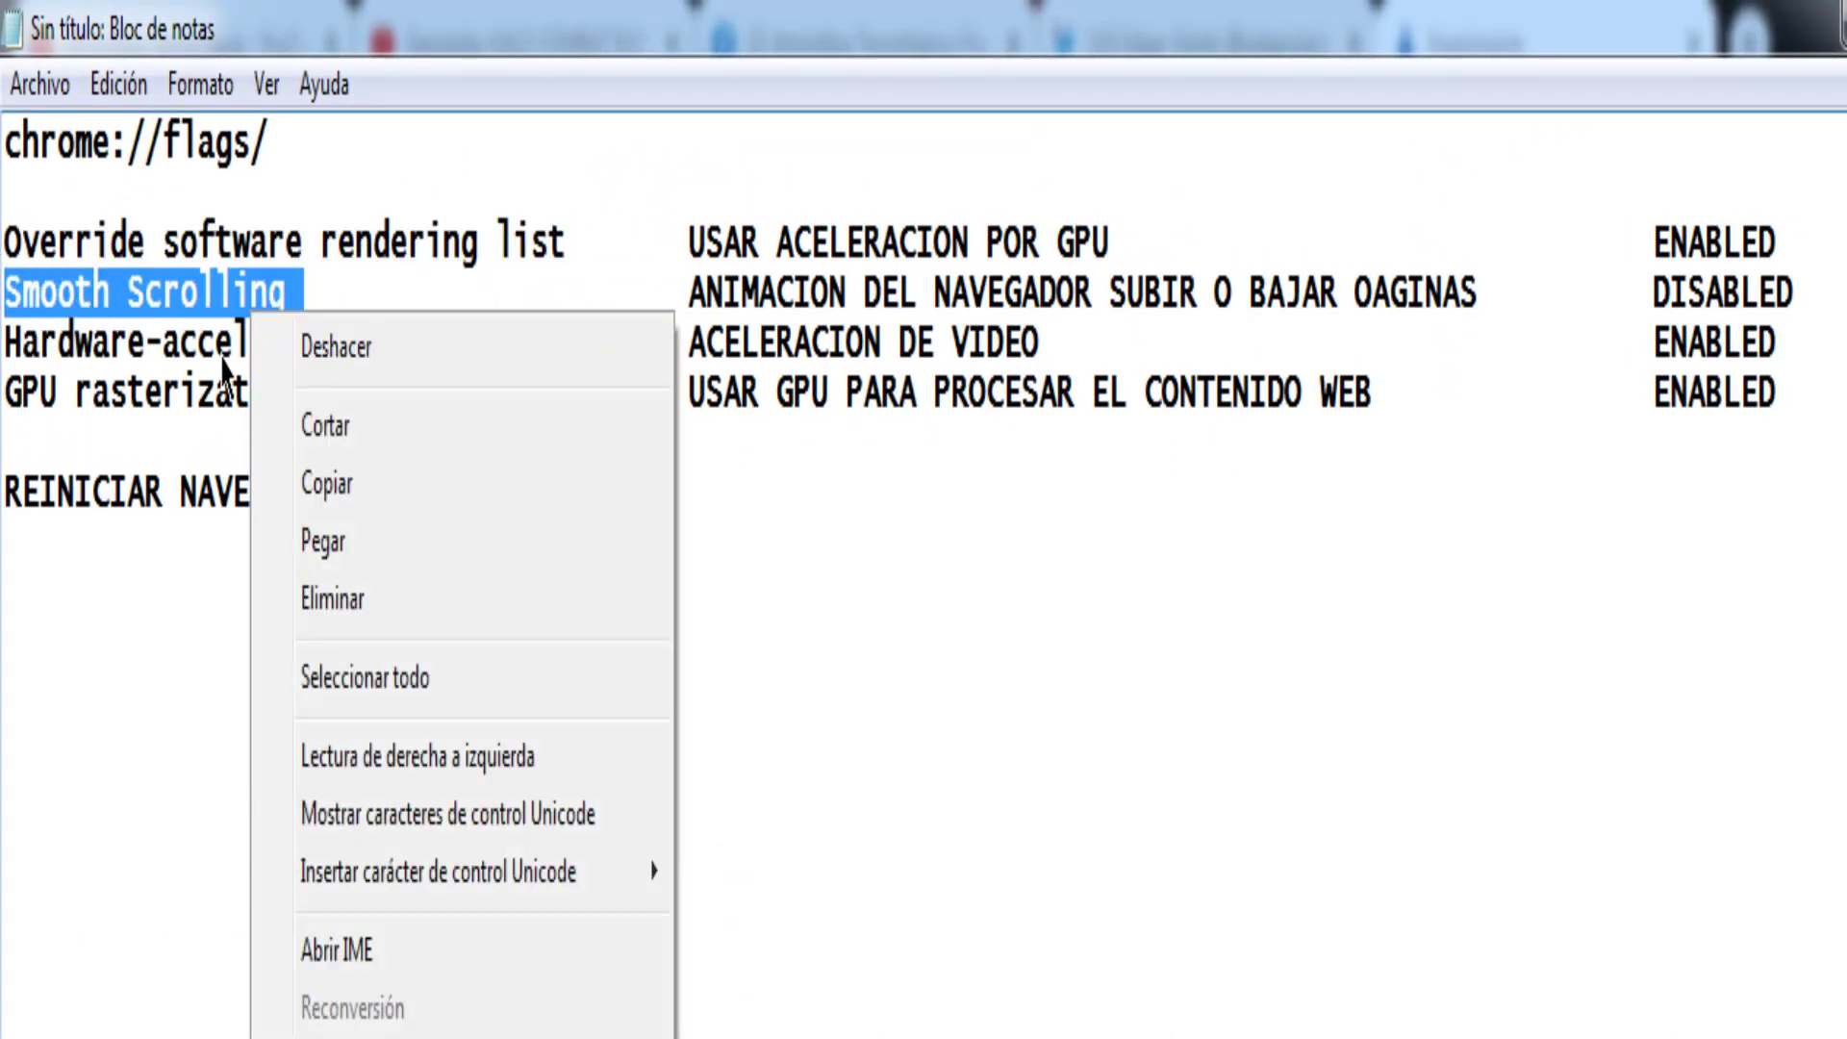
click(342, 502)
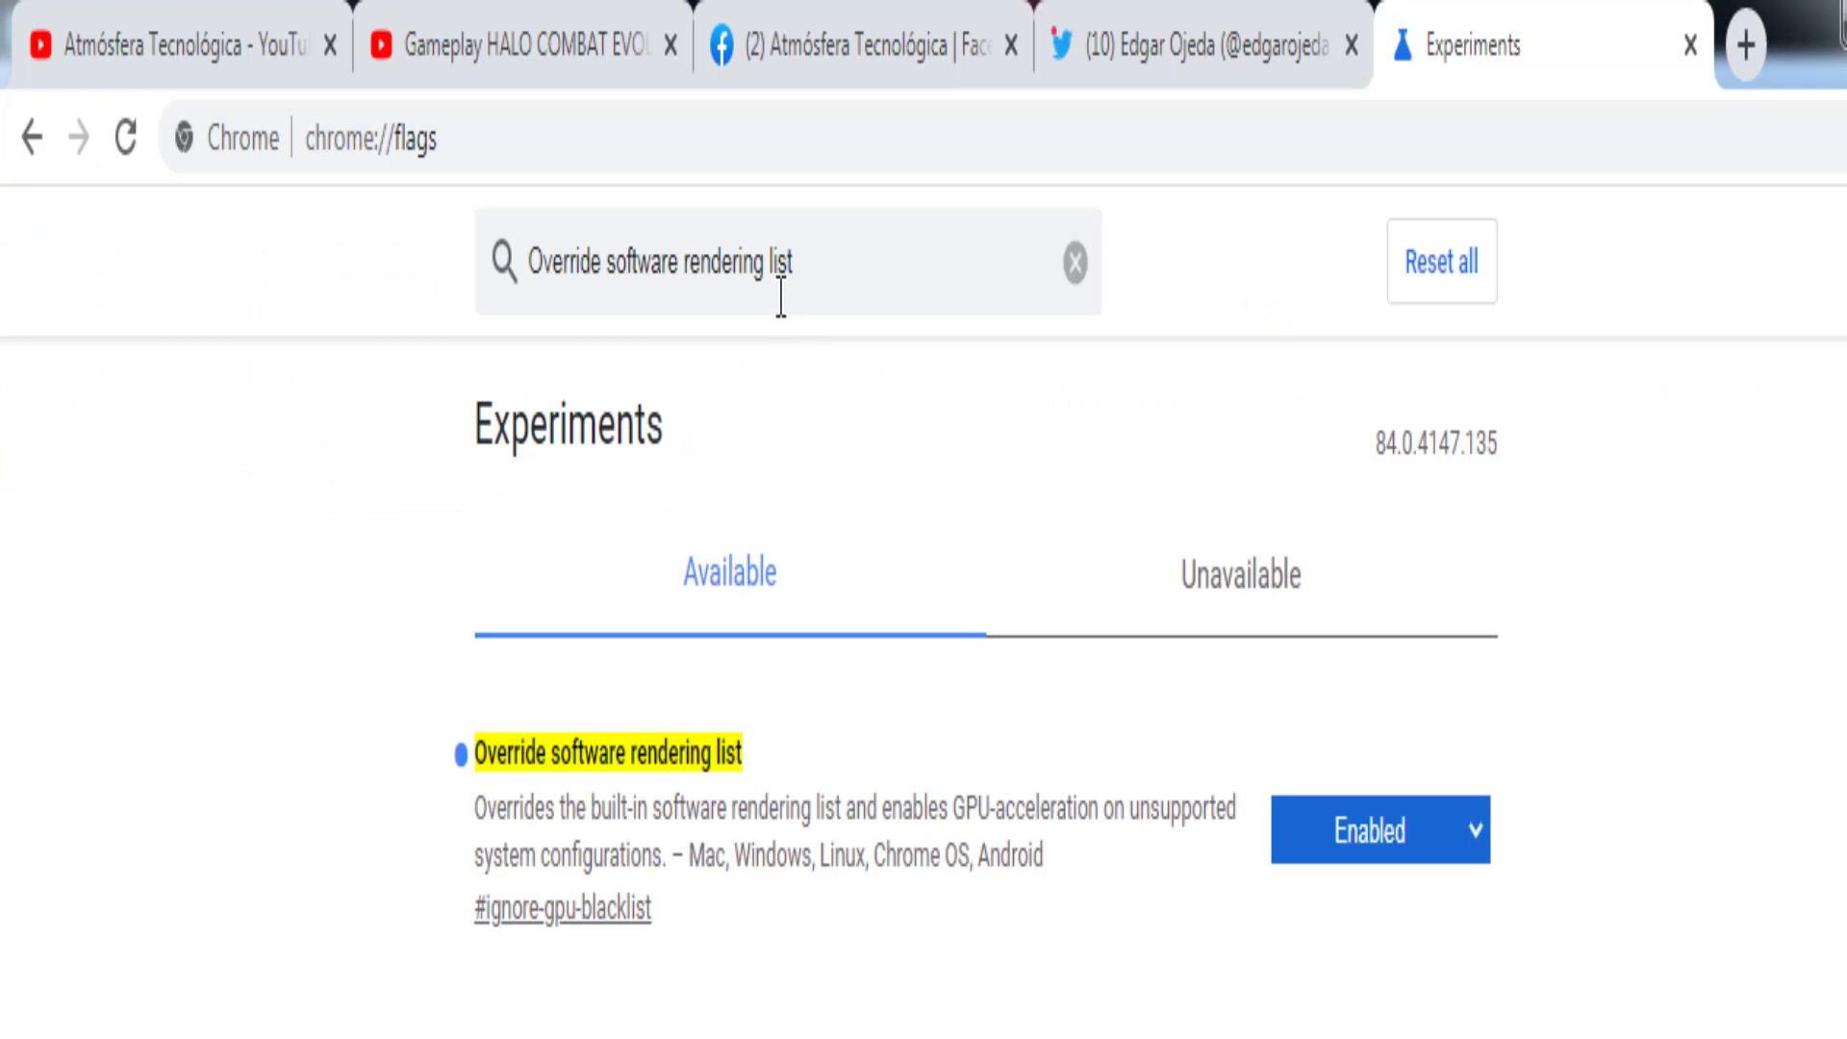
Step: Back in Chrome, replace the flag search text with the copied name "Smooth Scrolling"
double_click(754, 288)
click(872, 317)
triple_click(551, 308)
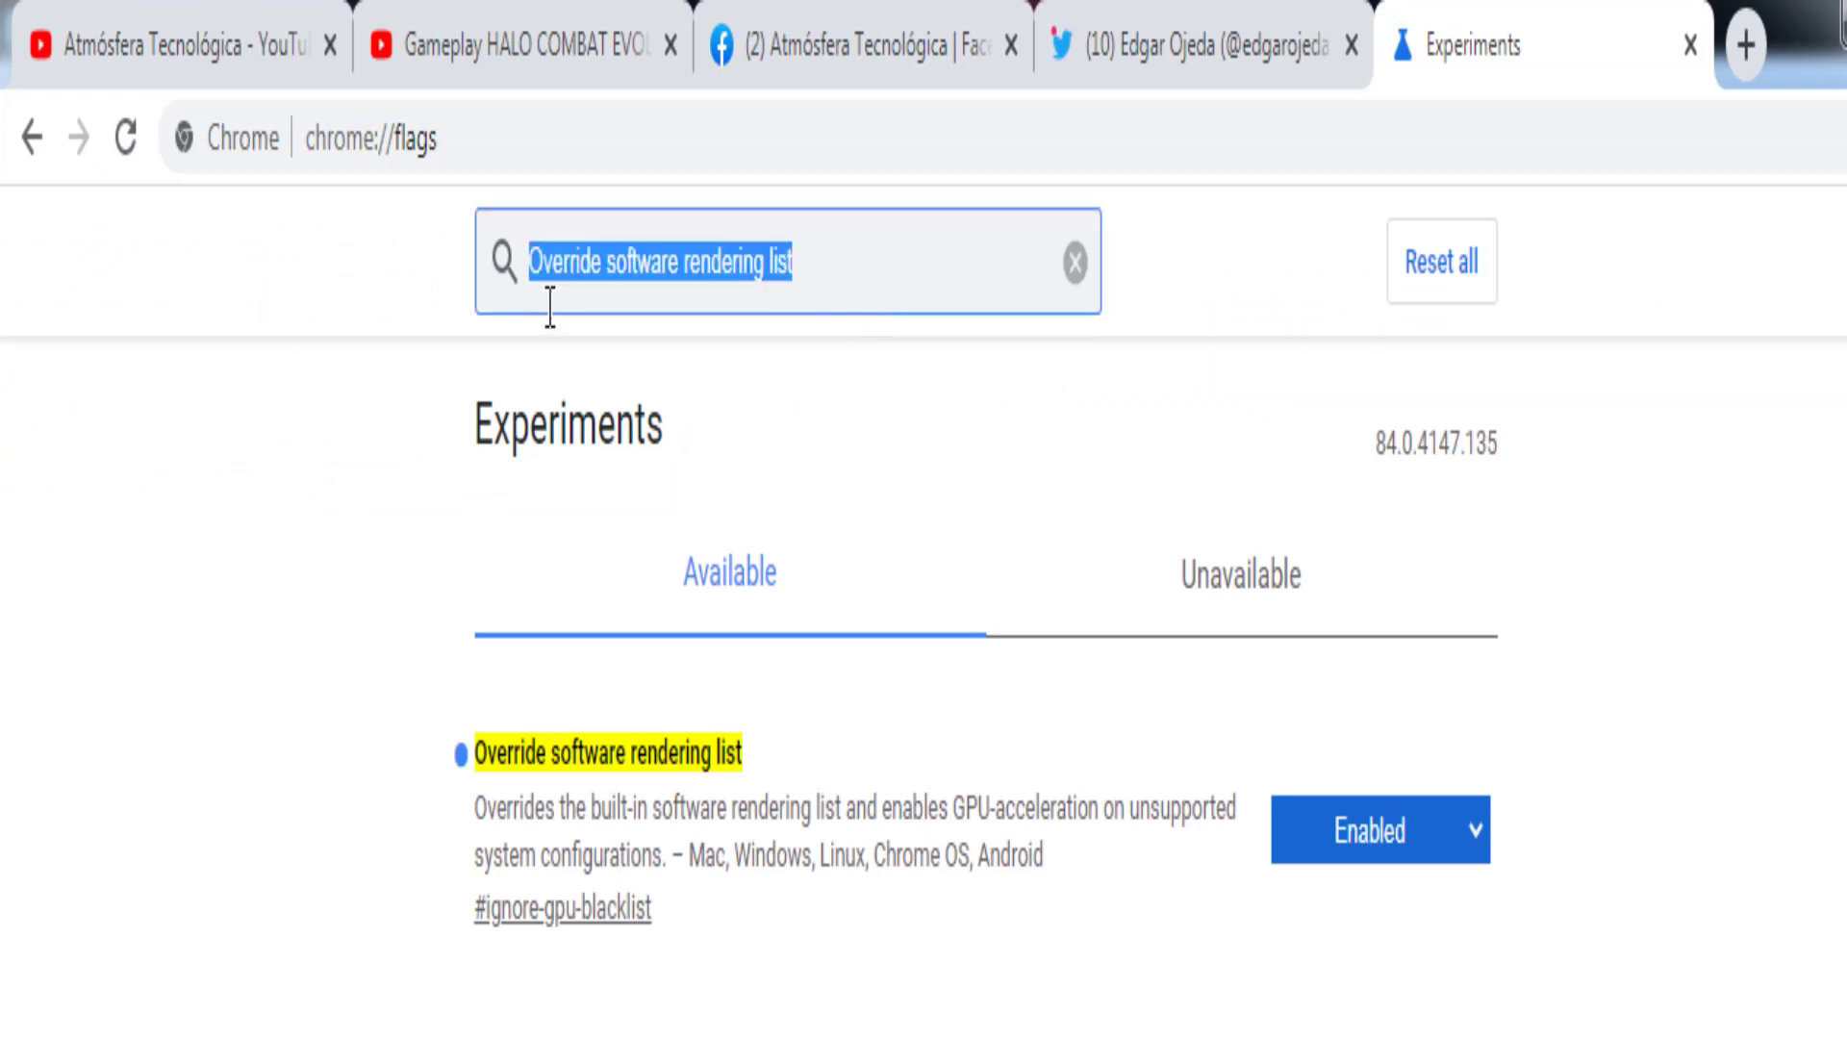
key(ctrl+v)
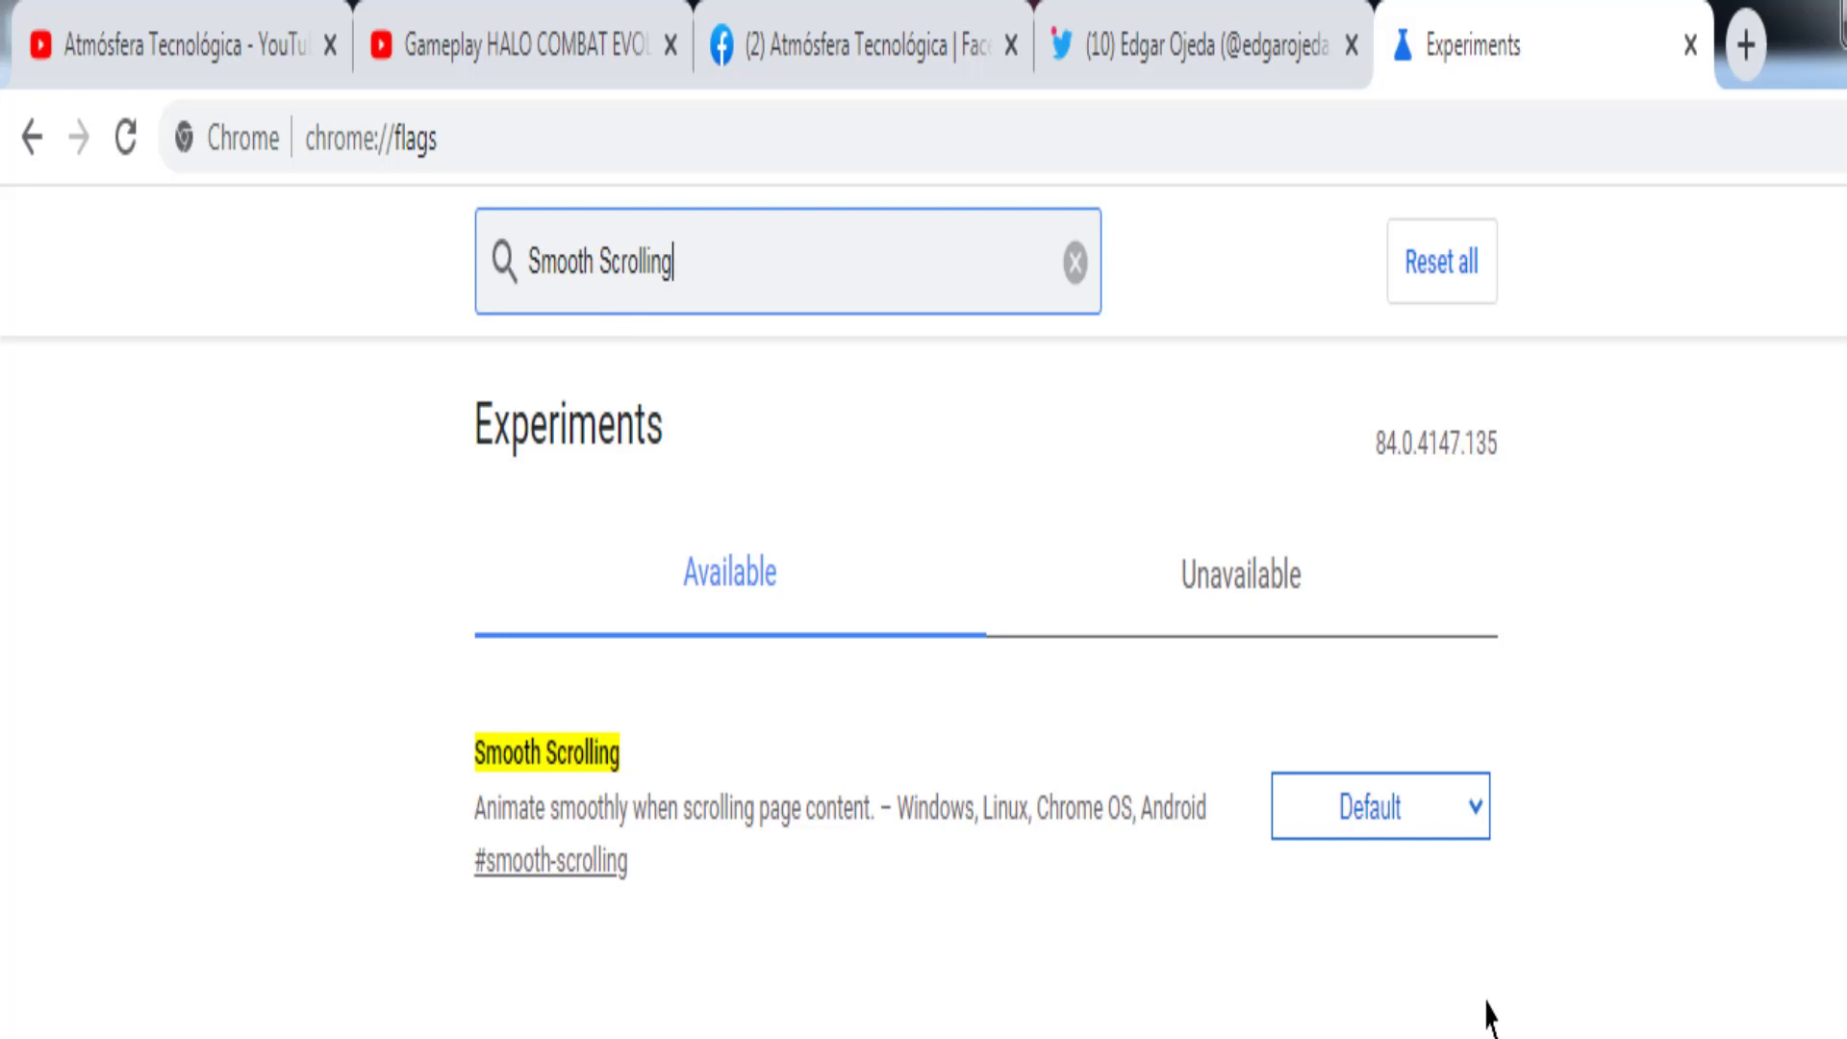
Step: Check the Notepad notes and set the "Smooth Scrolling" flag to Disabled
key(alt+Tab)
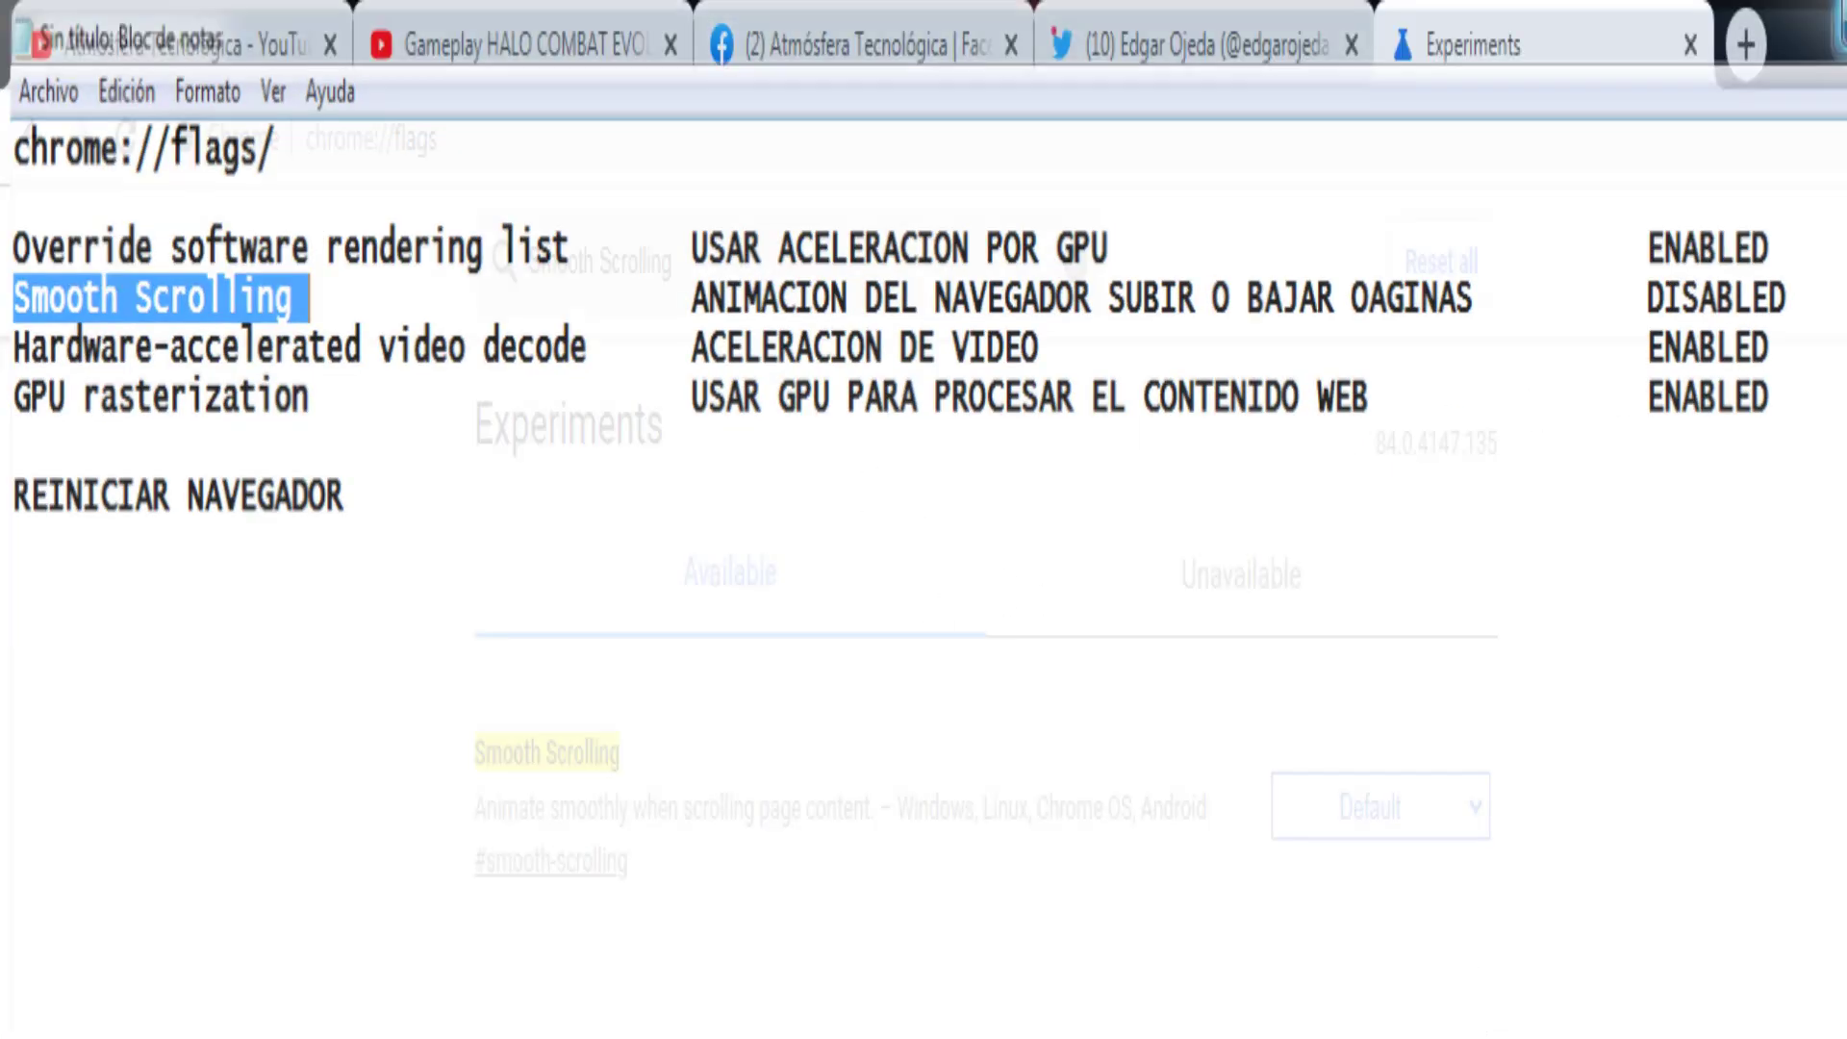
click(1446, 813)
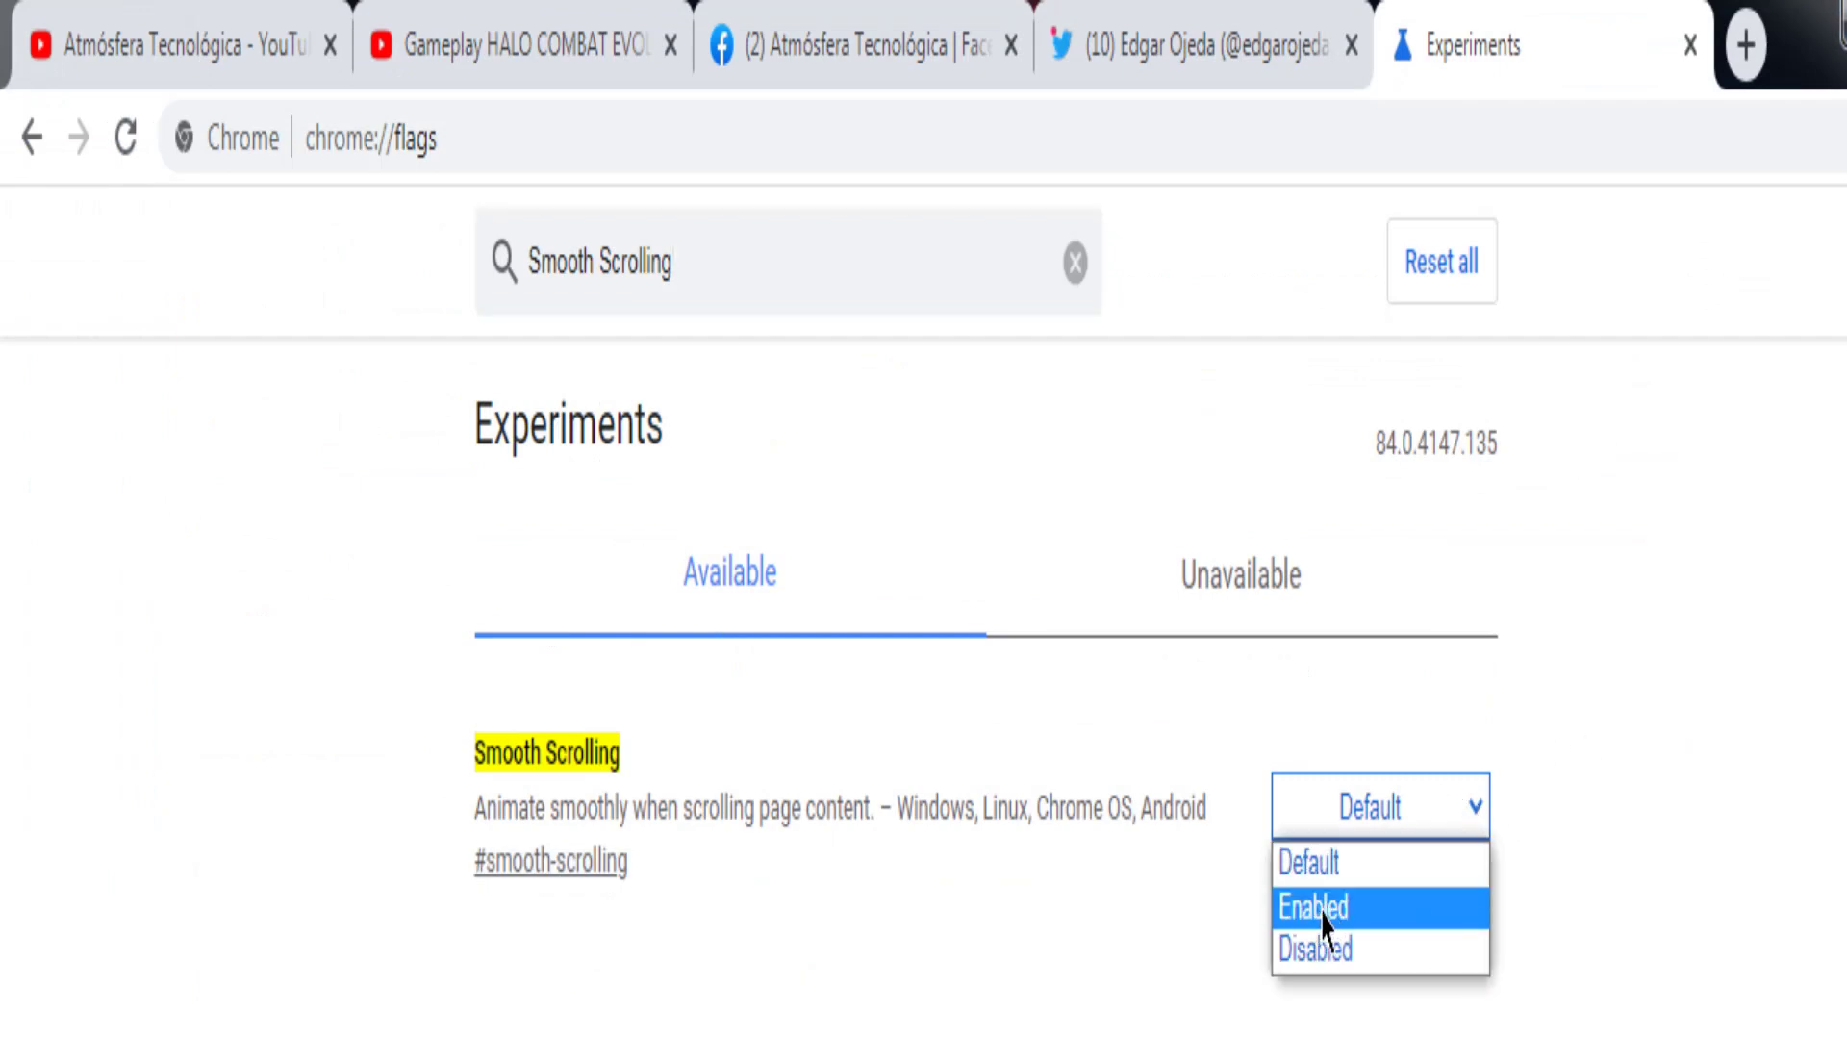
click(1320, 954)
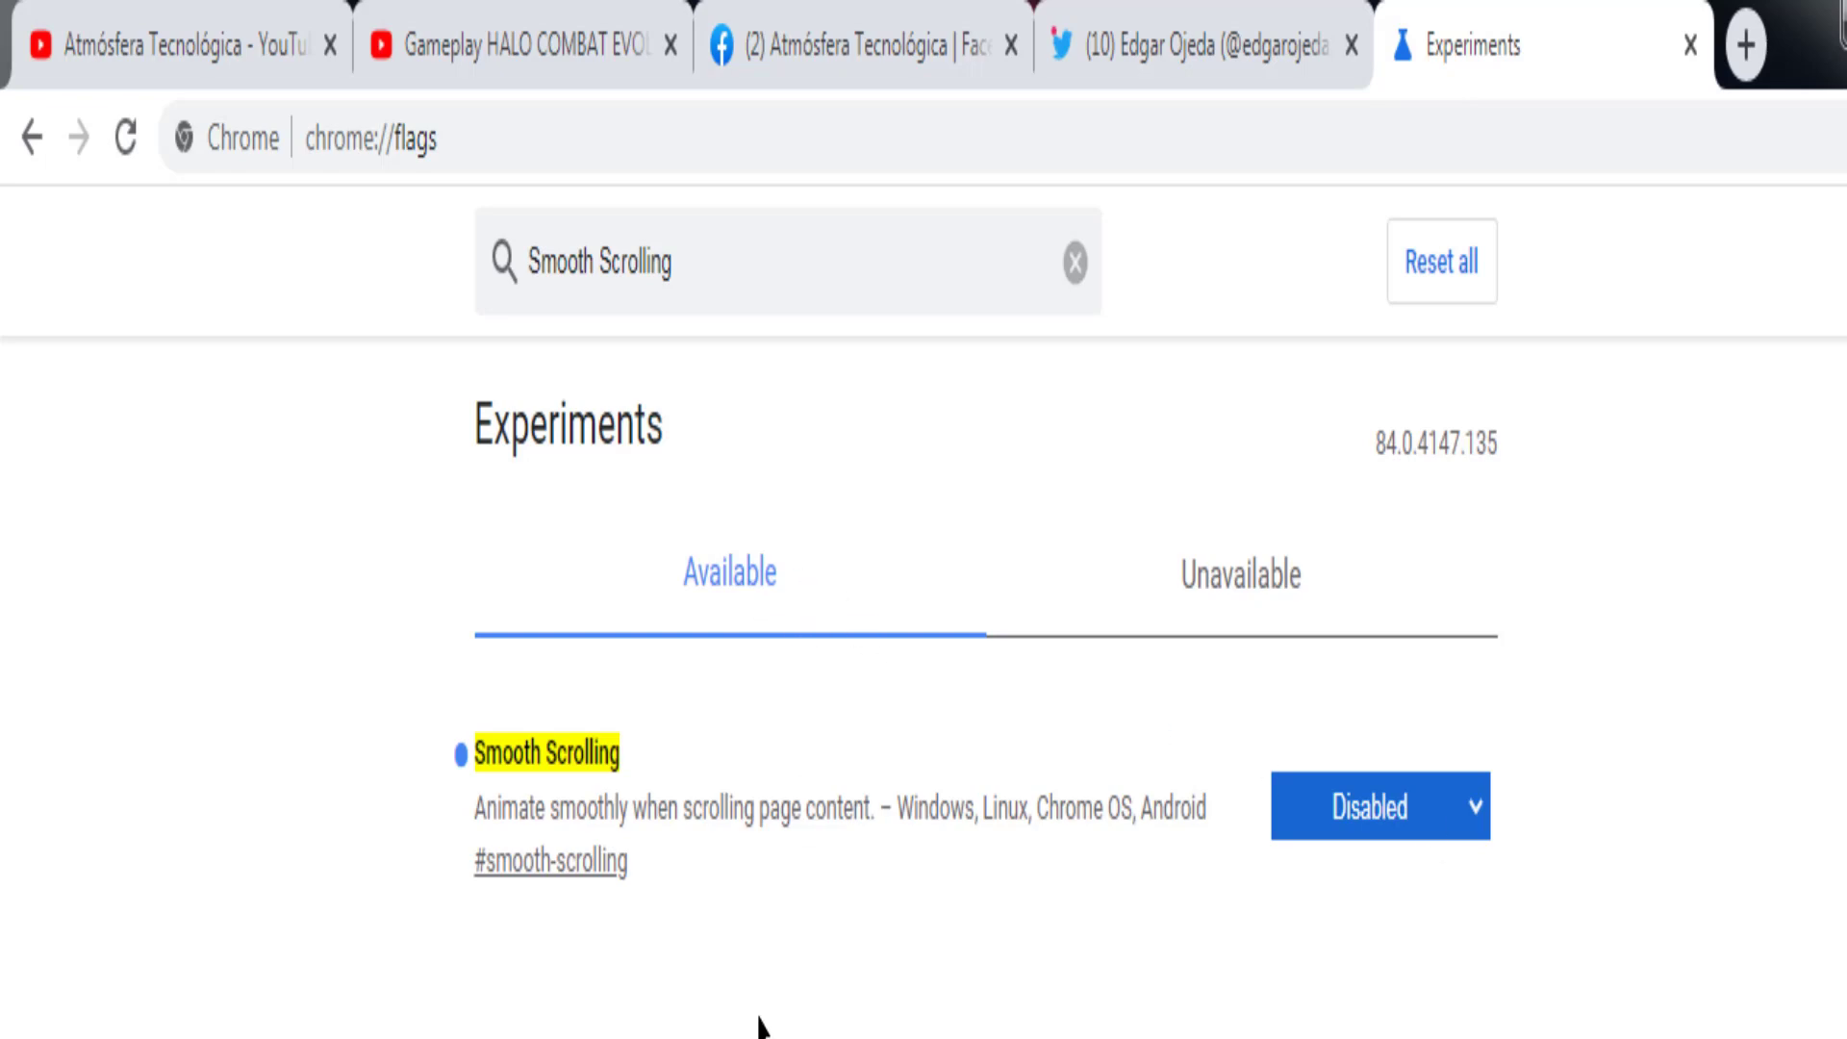
Step: Scroll through the open Twitter profile page to examine its scrolling behaviour, and return to the Chrome flags page
click(1189, 56)
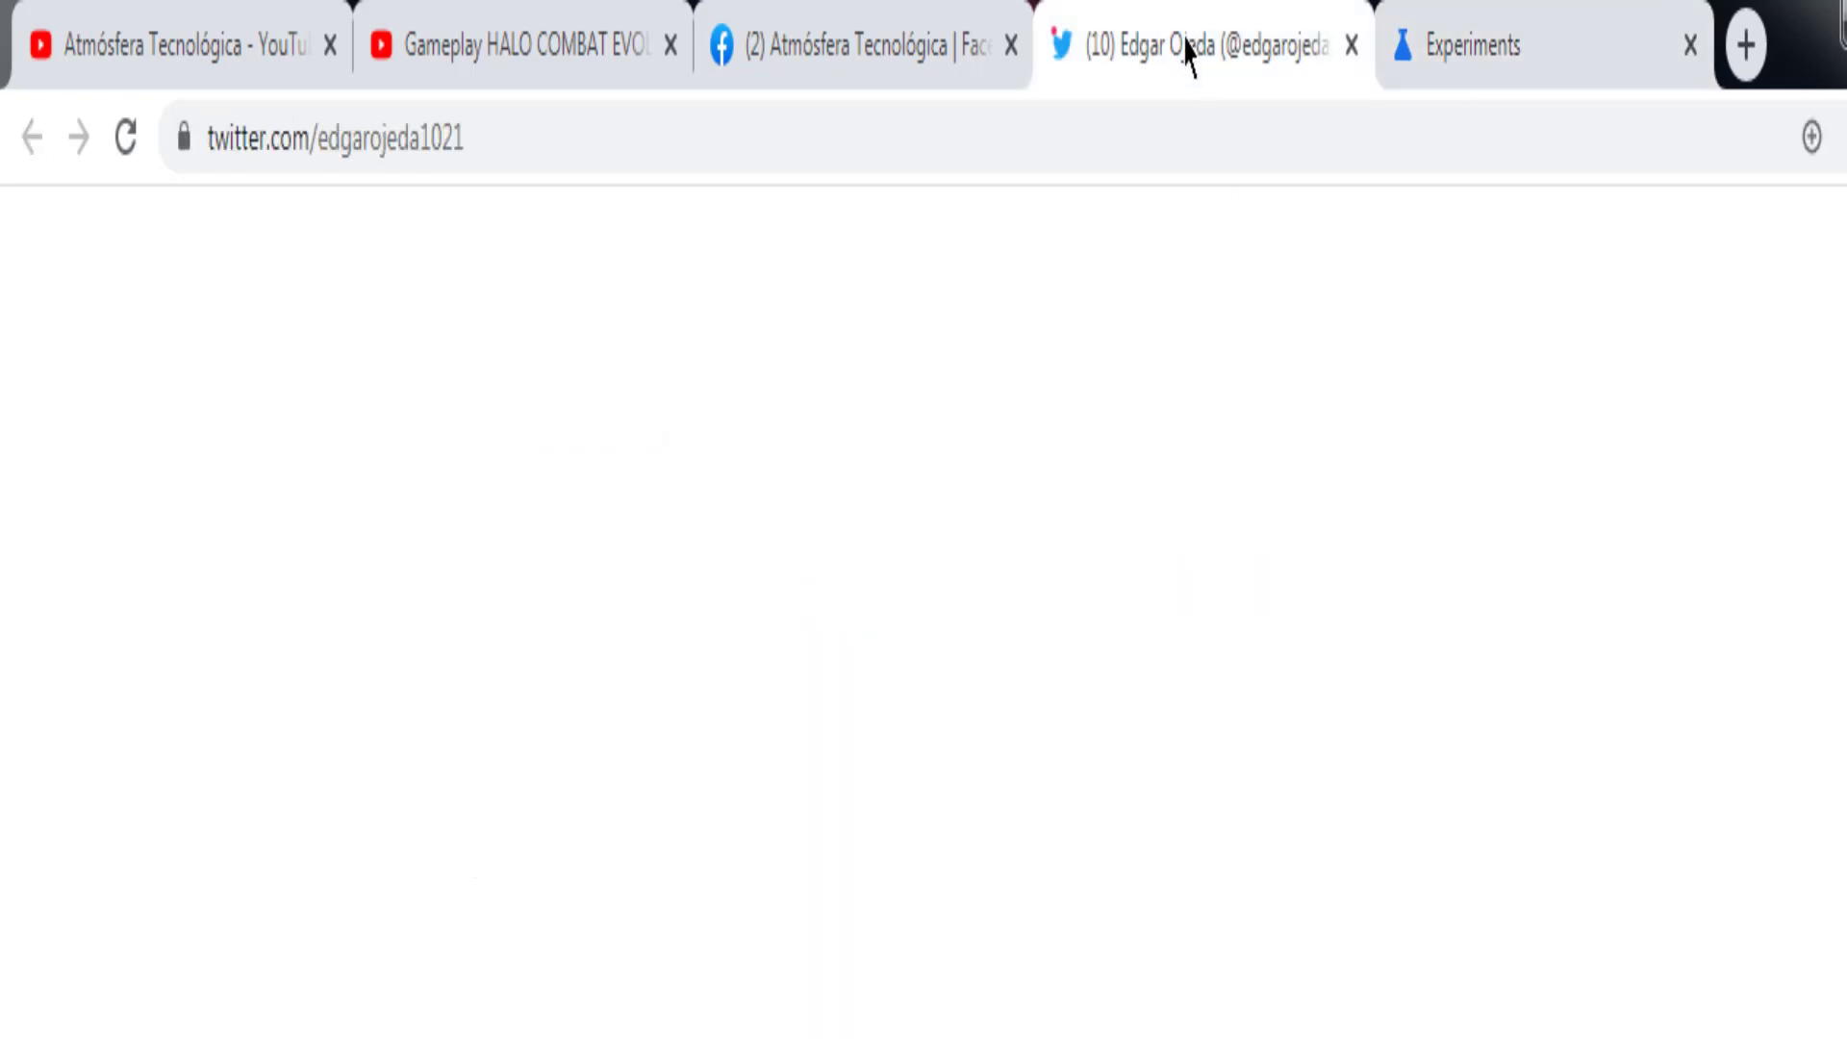
scroll(837, 577, down, 10)
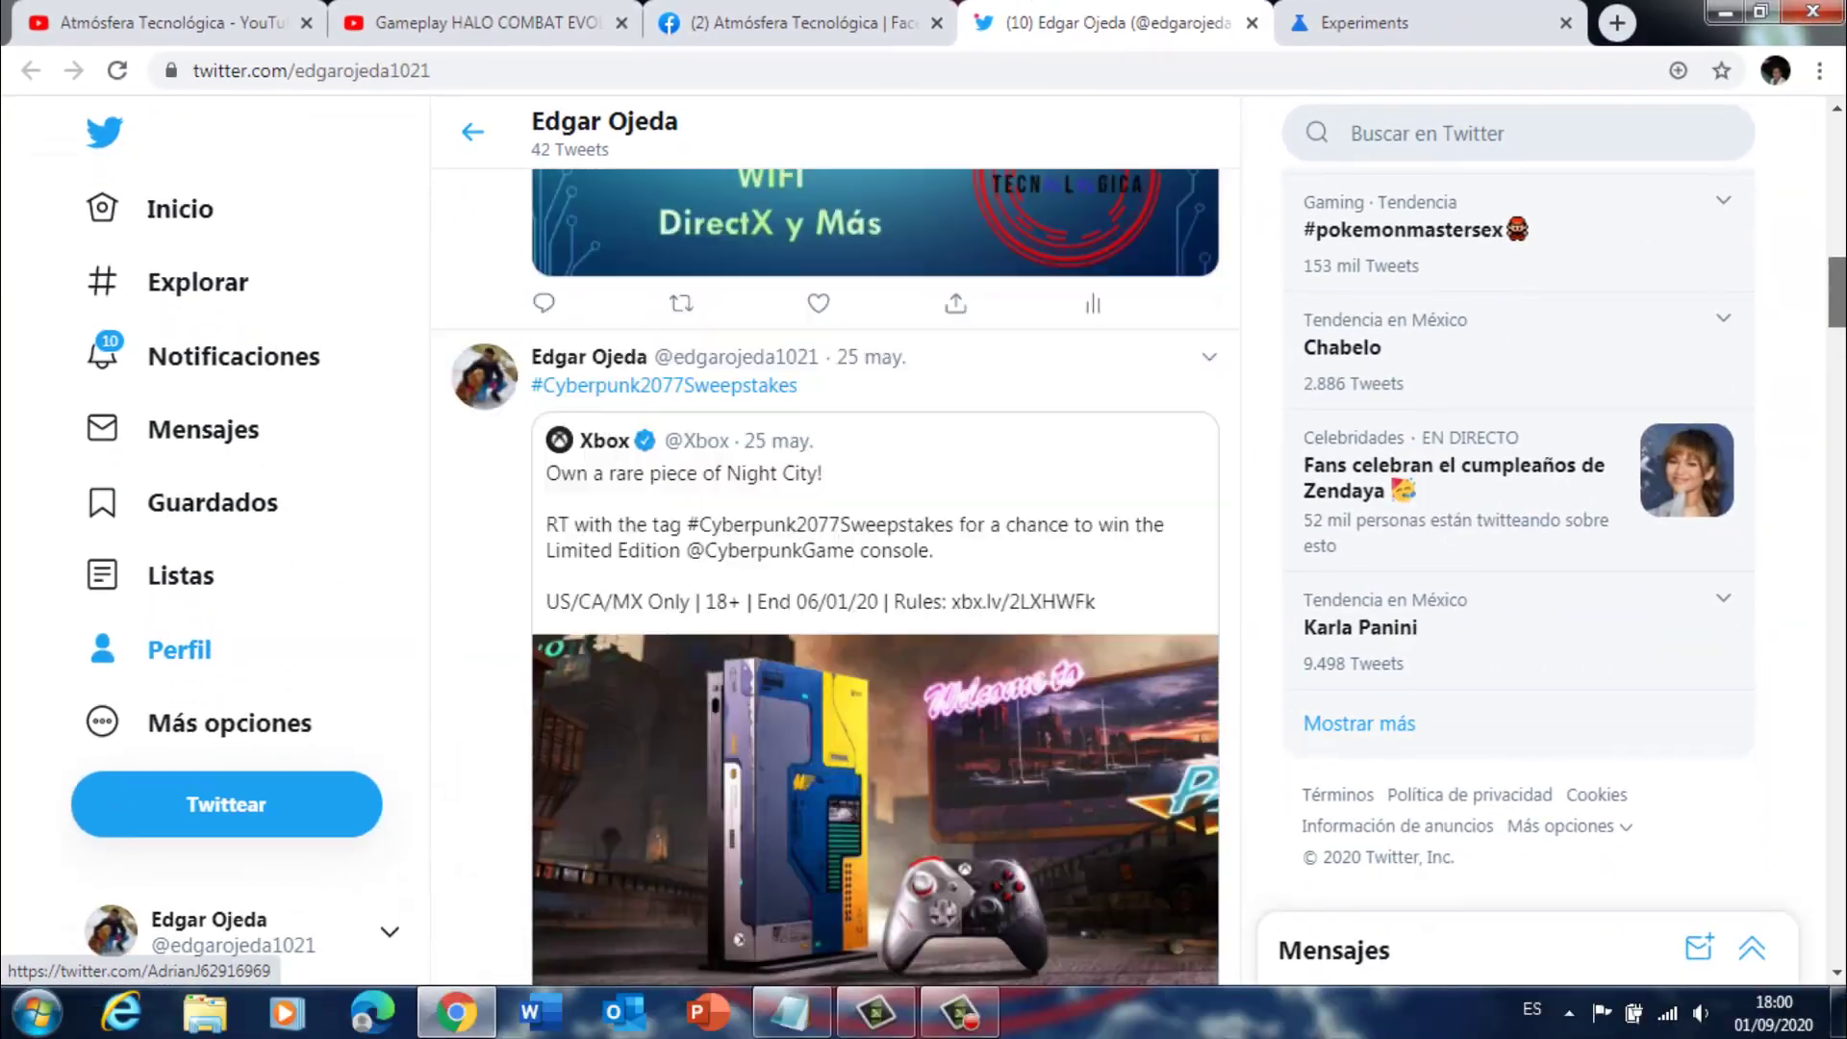
scroll(837, 577, up, 5)
scroll(836, 577, down, 8)
scroll(837, 577, up, 15)
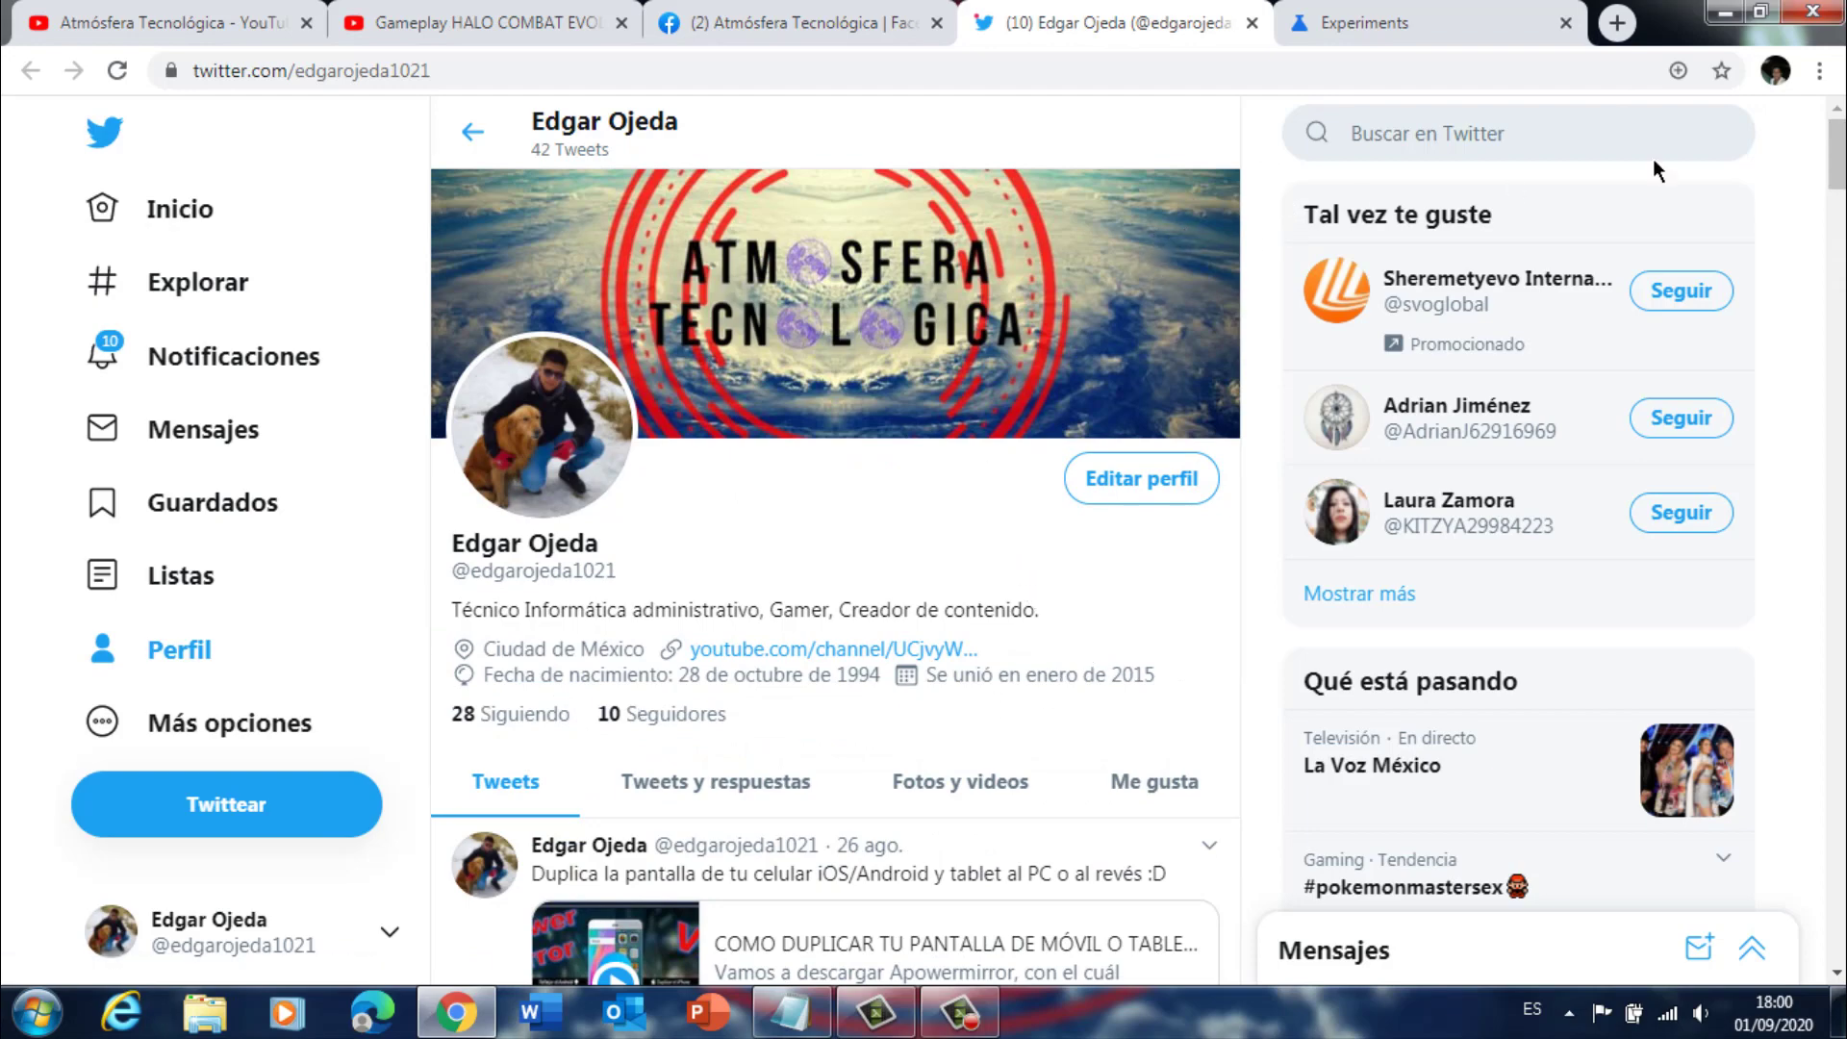
scroll(1839, 144, down, 12)
scroll(1839, 145, up, 12)
click(1370, 17)
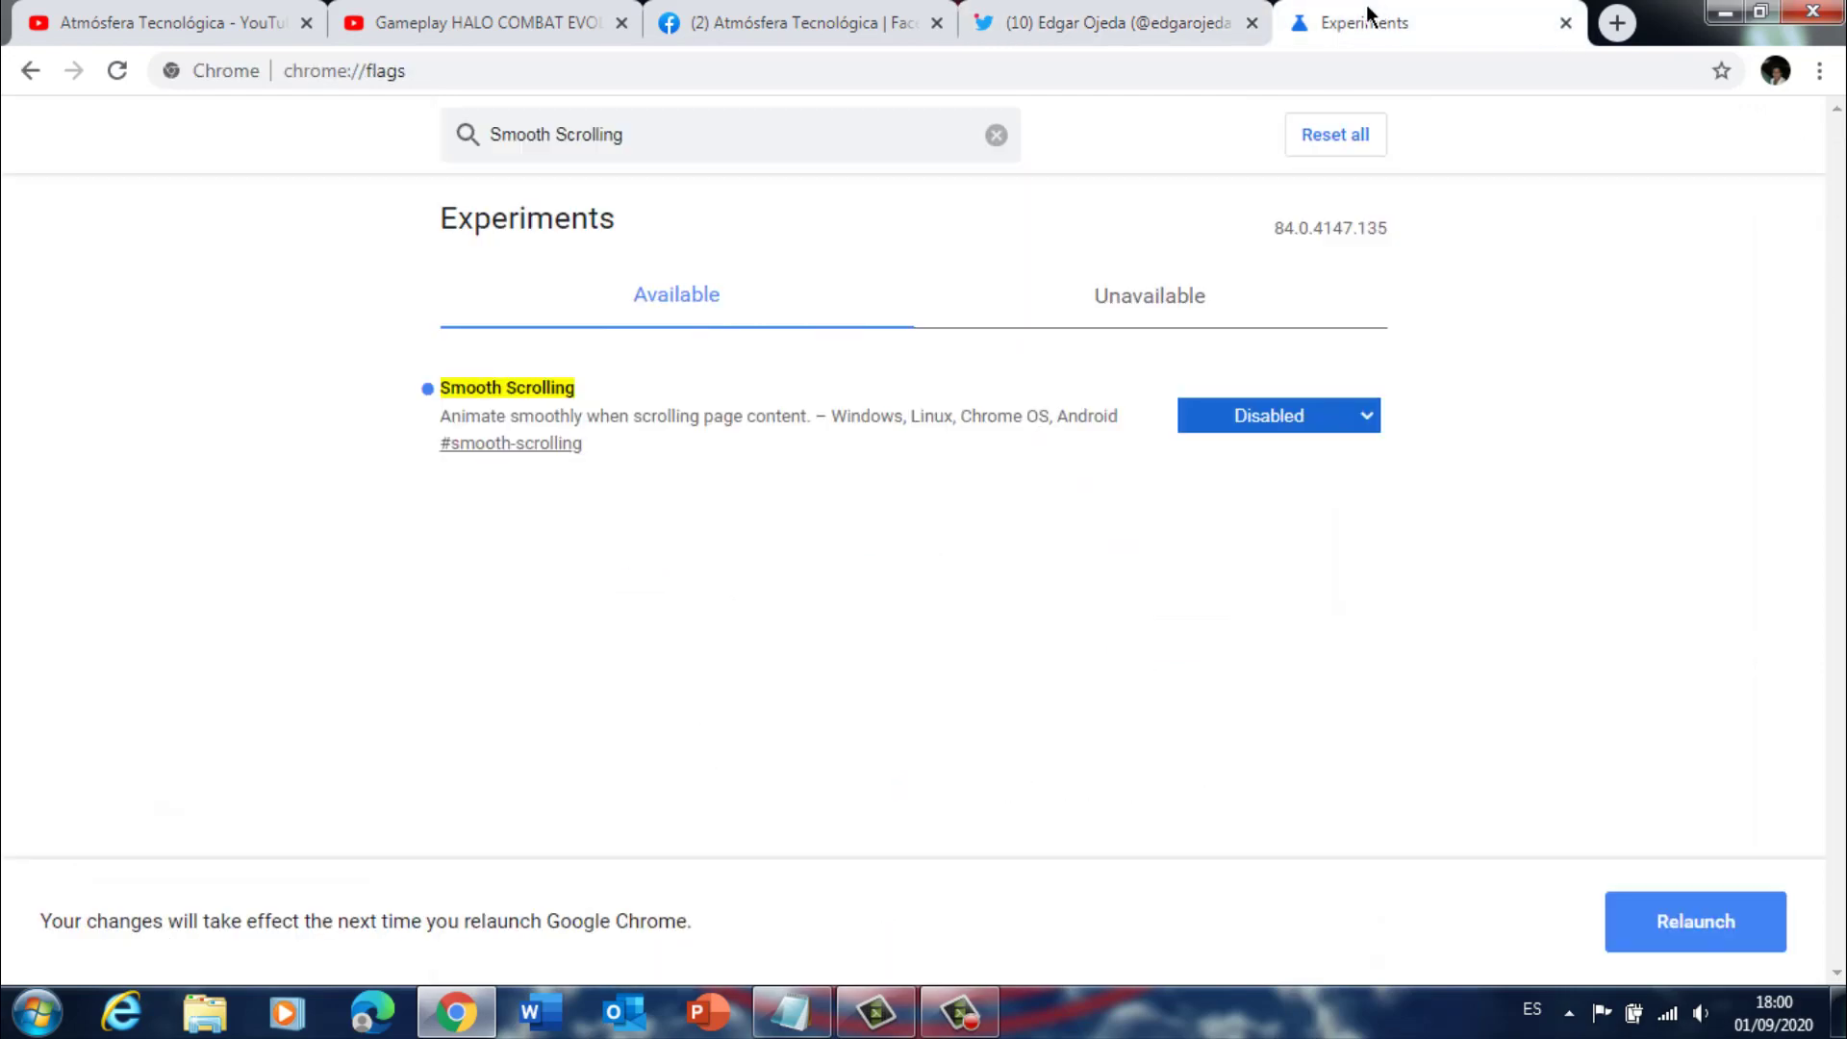
Step: Copy "Hardware-accelerated video decode" from the Notepad notes and search for it among the Chrome flags
click(790, 1012)
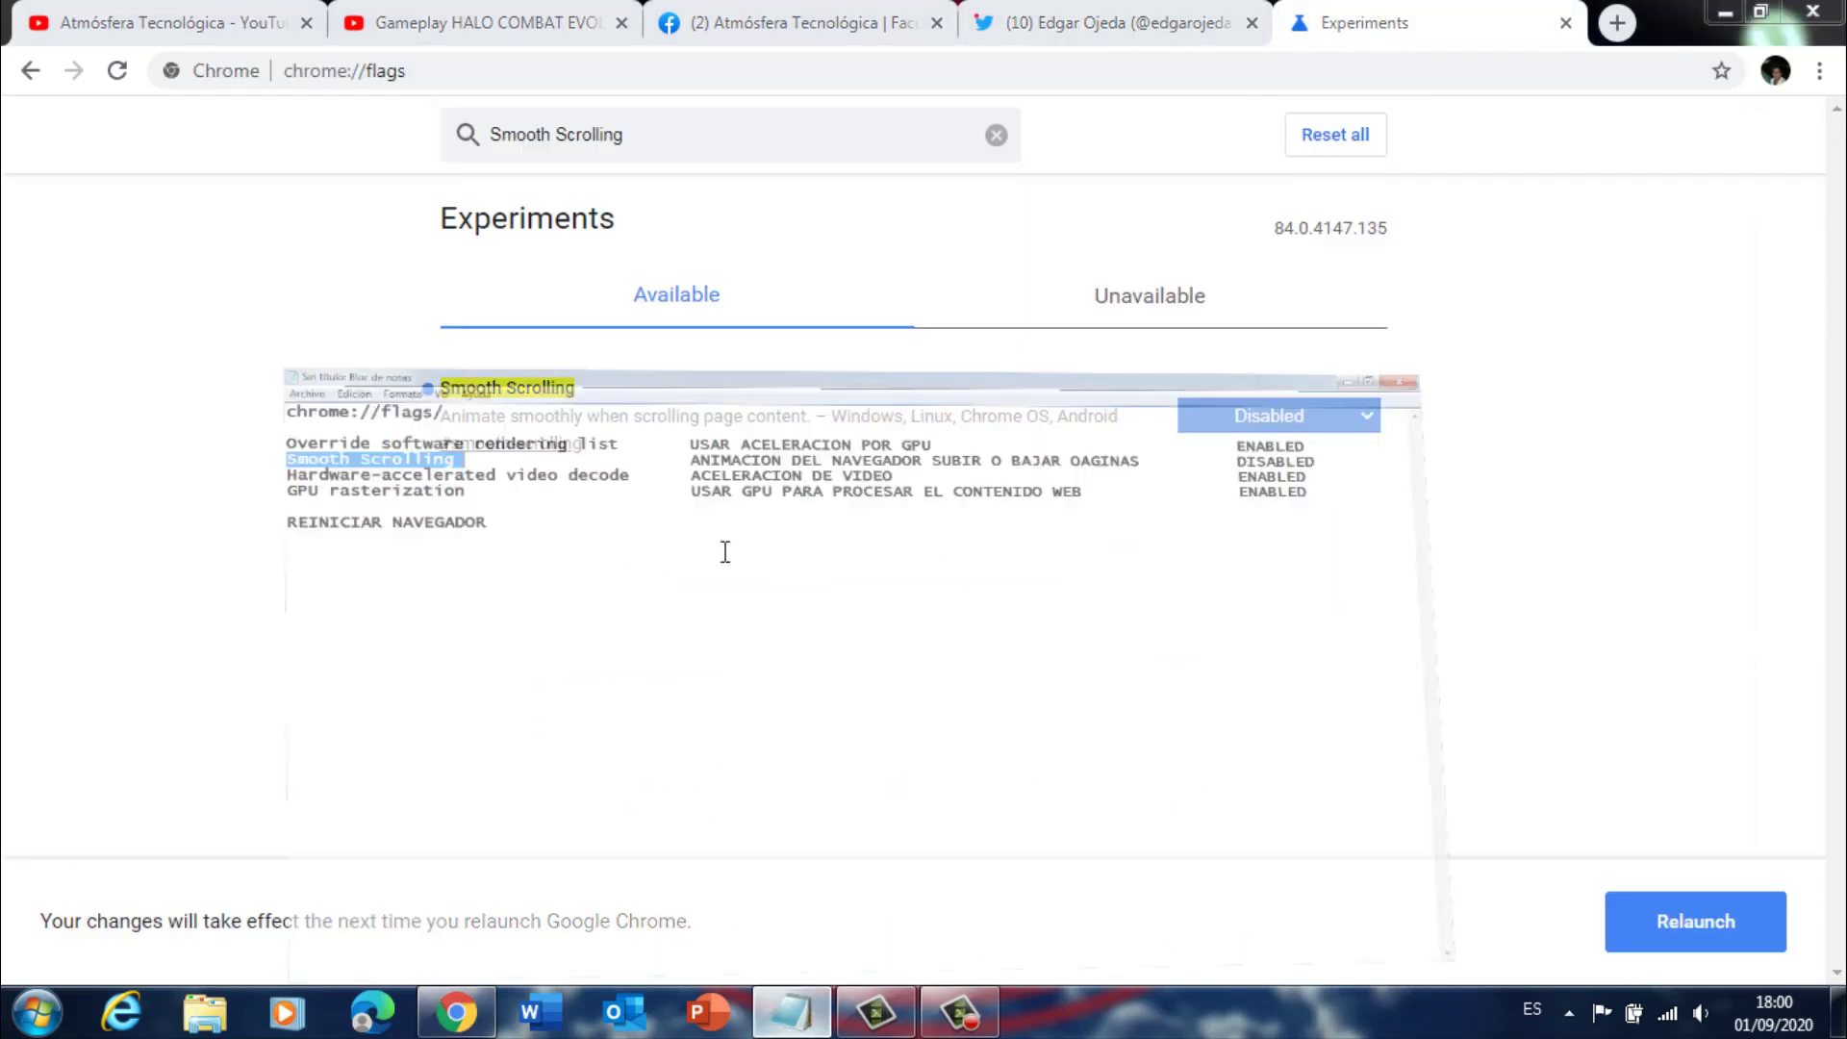
drag(542, 198, 29, 204)
key(ctrl+c)
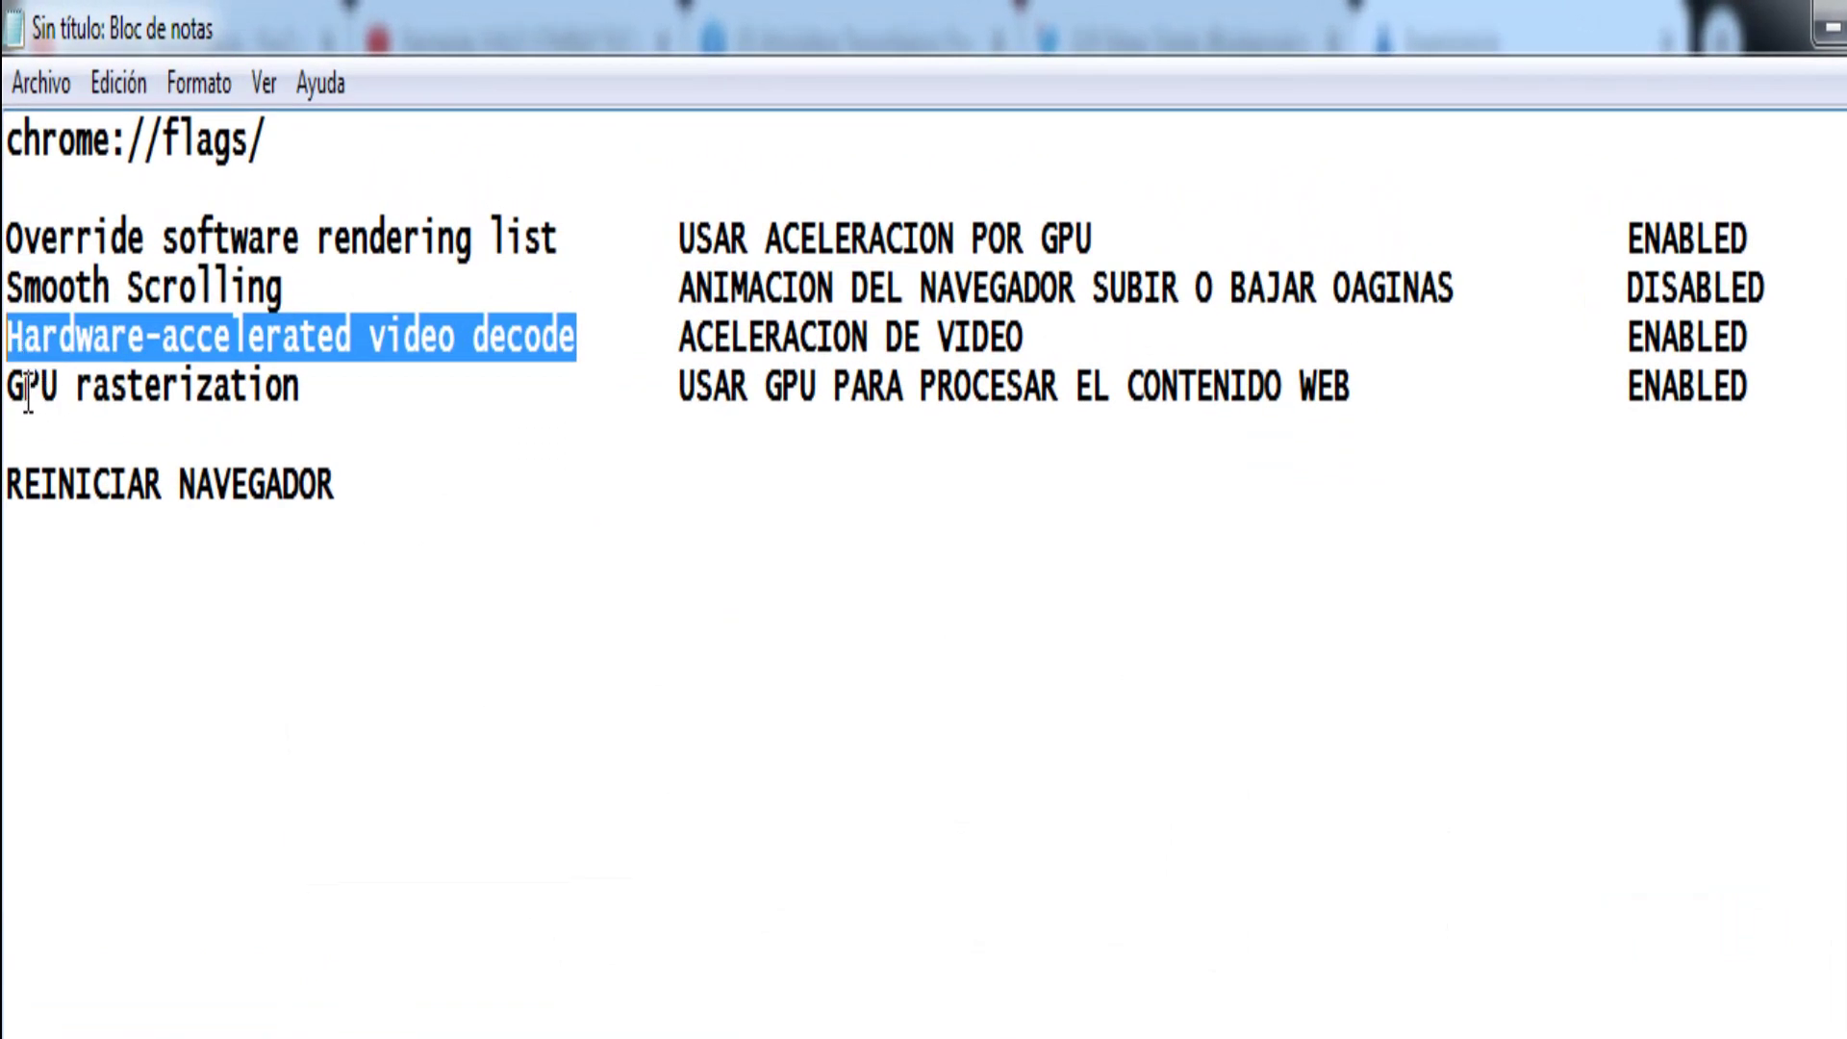
right_click(382, 395)
click(445, 524)
key(alt+Tab)
triple_click(699, 298)
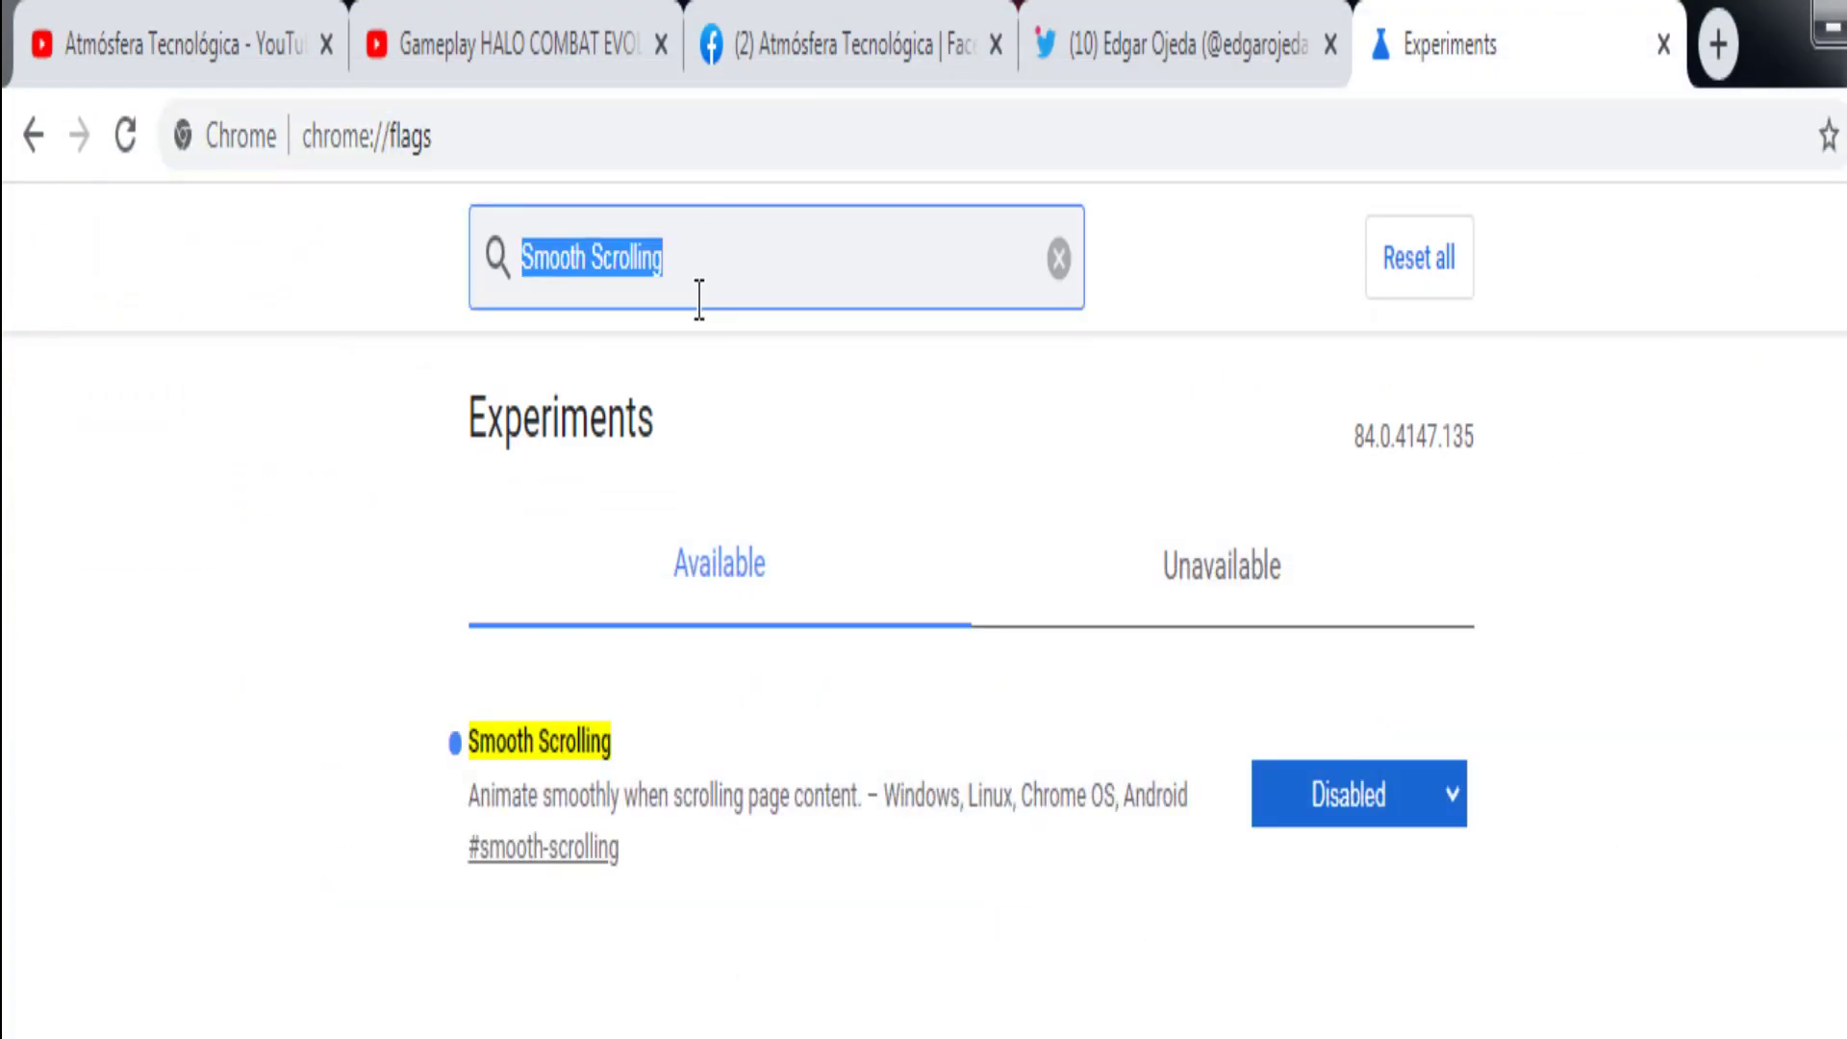
key(ctrl+v)
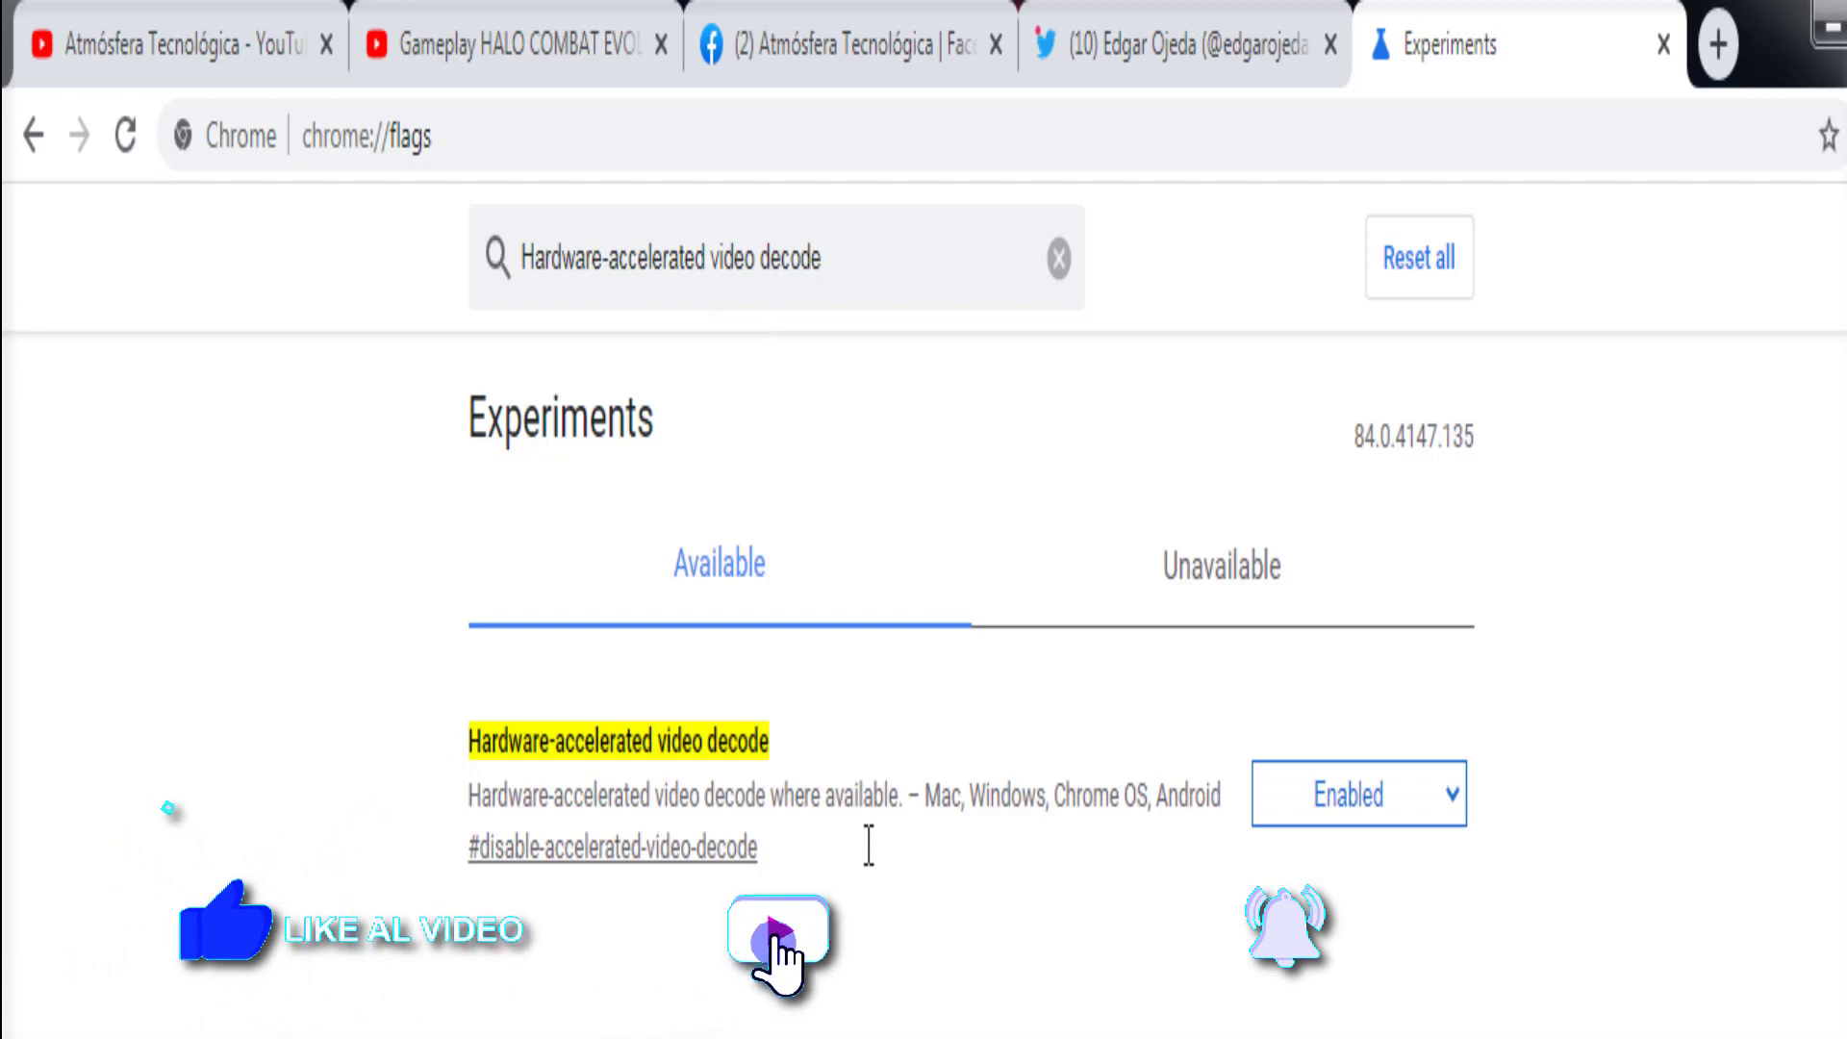
Step: Read the name and description of the "Hardware-accelerated video decode" flag and compare them with the Notepad notes
drag(795, 742, 301, 741)
click(969, 1005)
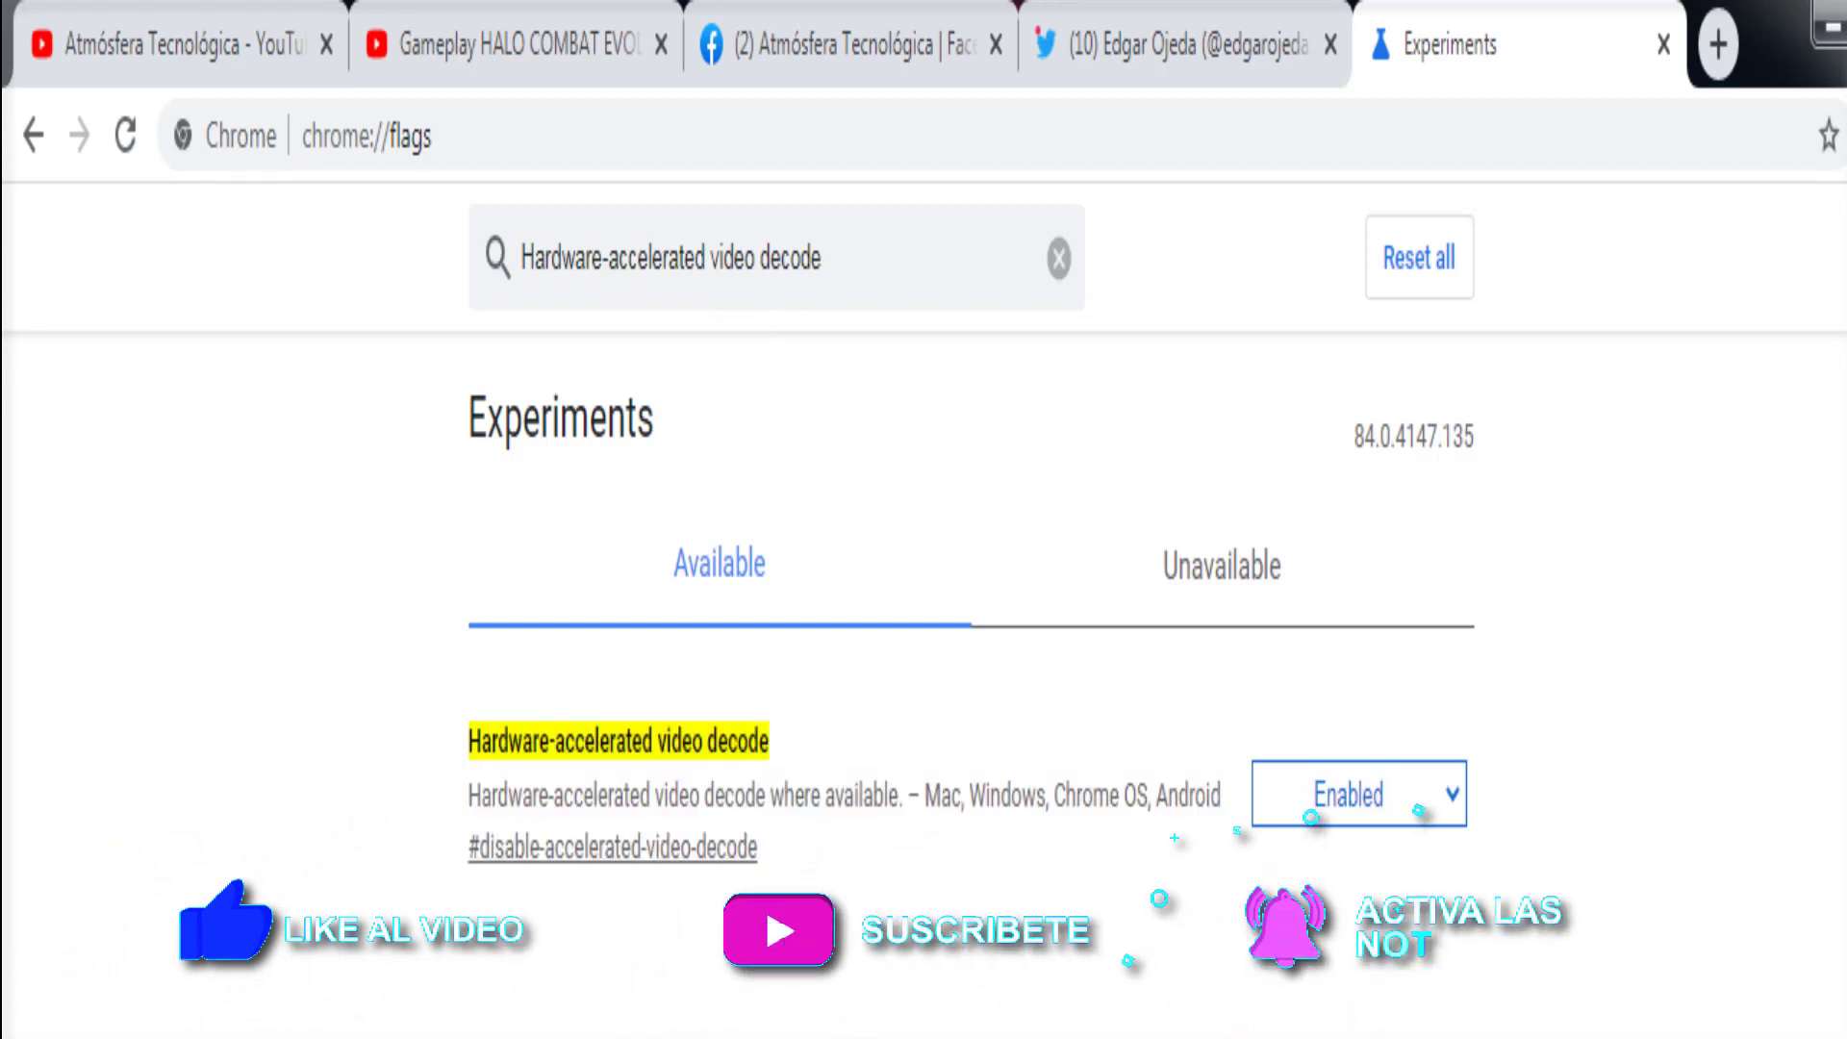
key(alt+Tab)
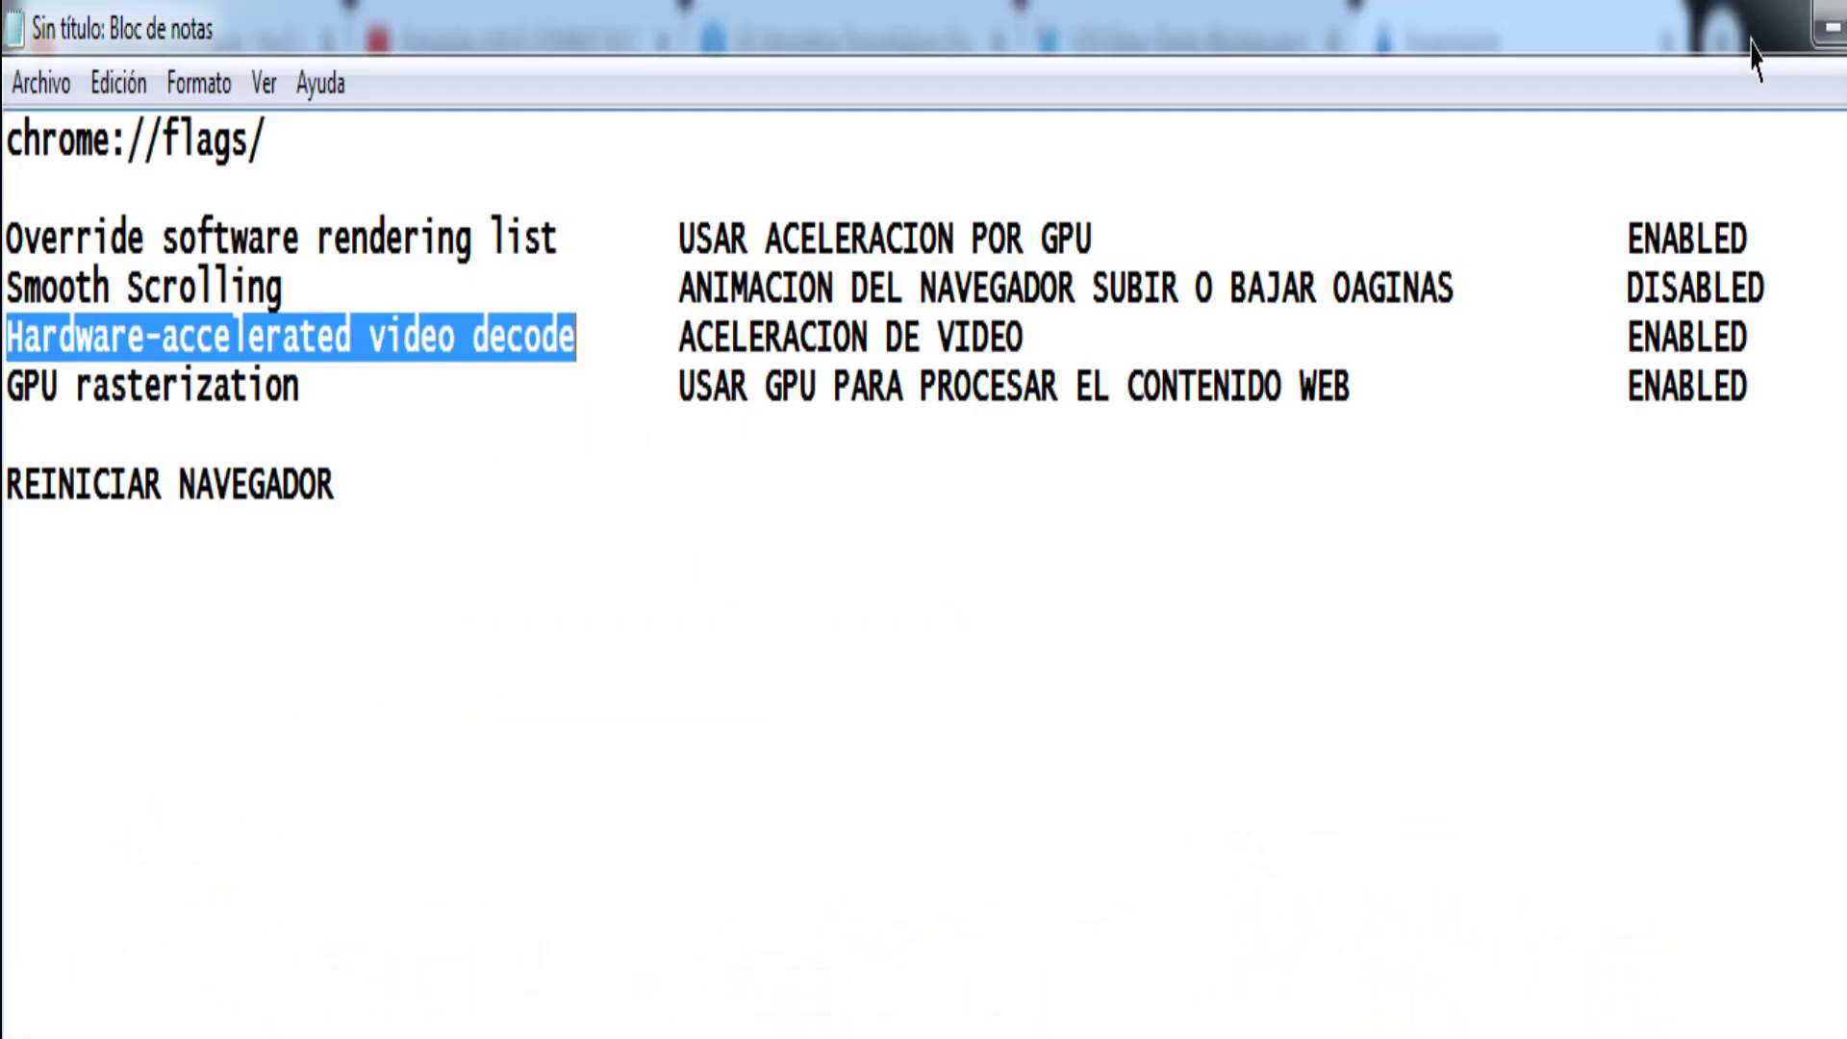
key(alt+Tab)
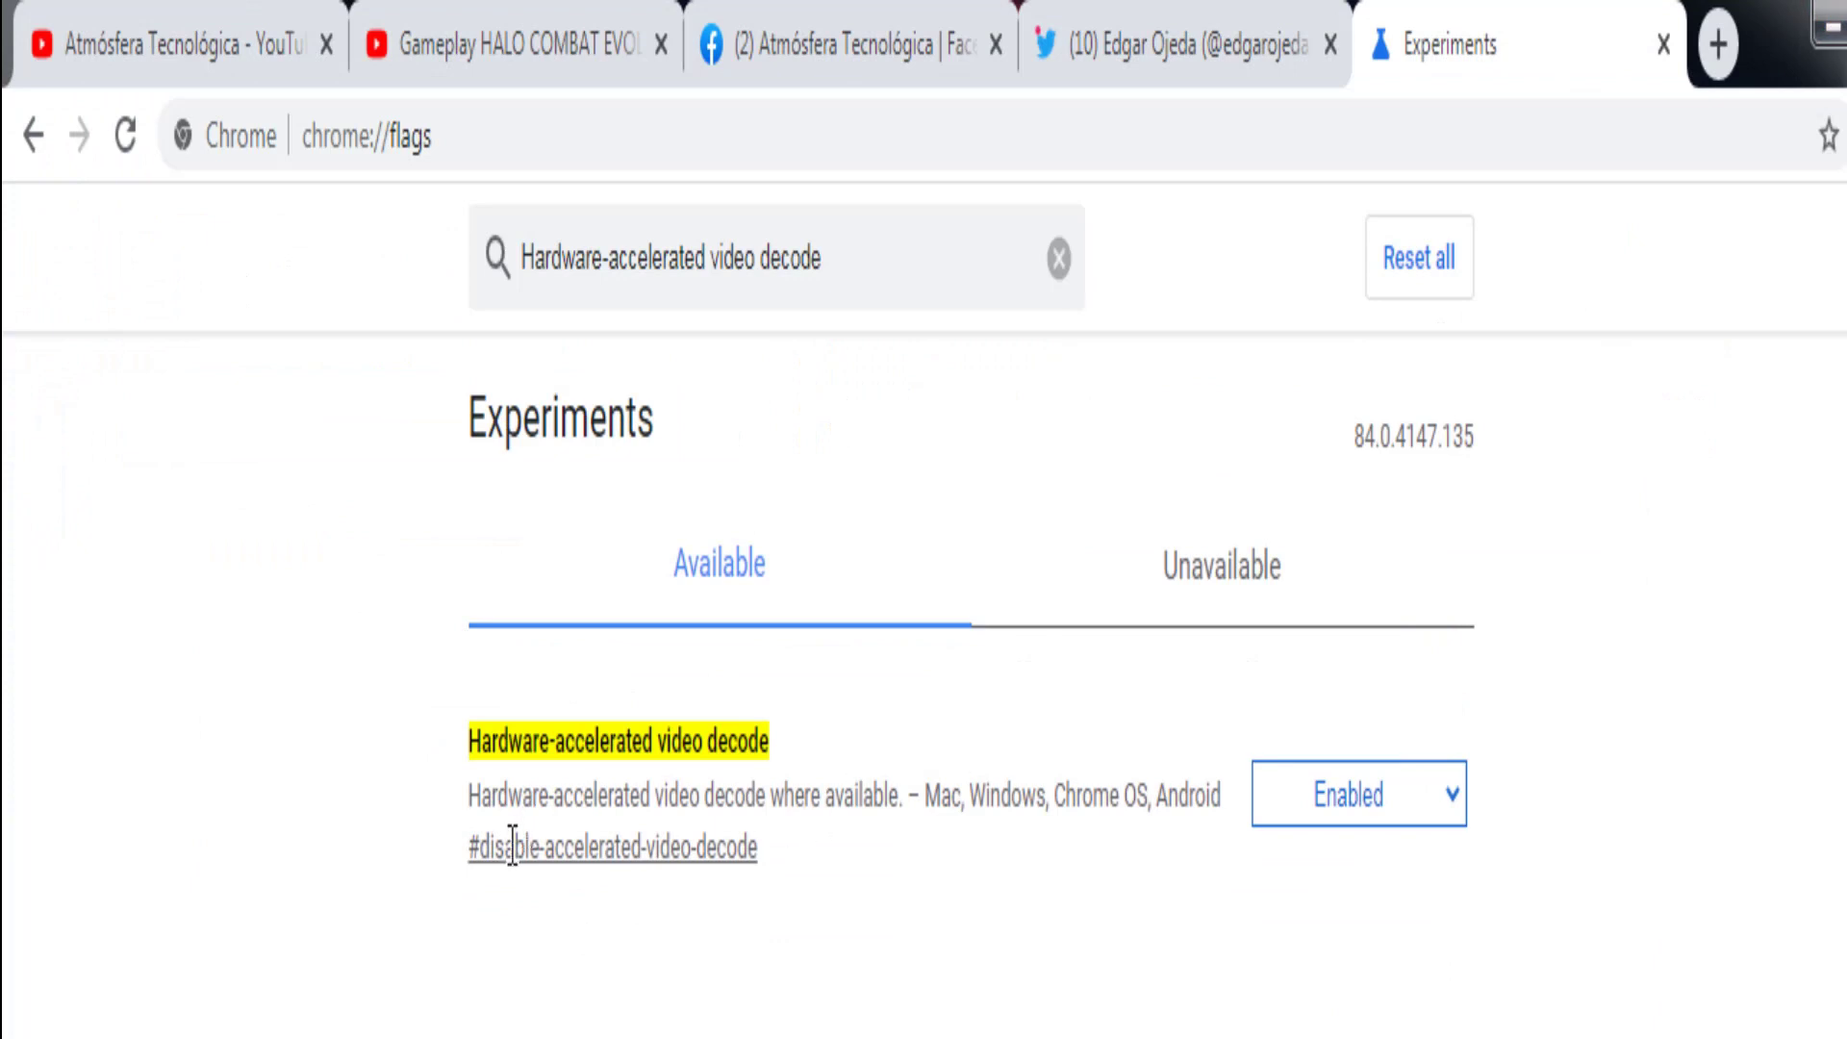
drag(481, 803, 1001, 827)
click(998, 921)
Step: Choose Enabled for the "Hardware-accelerated video decode" flag and check the setting against the Notepad notes
click(1445, 799)
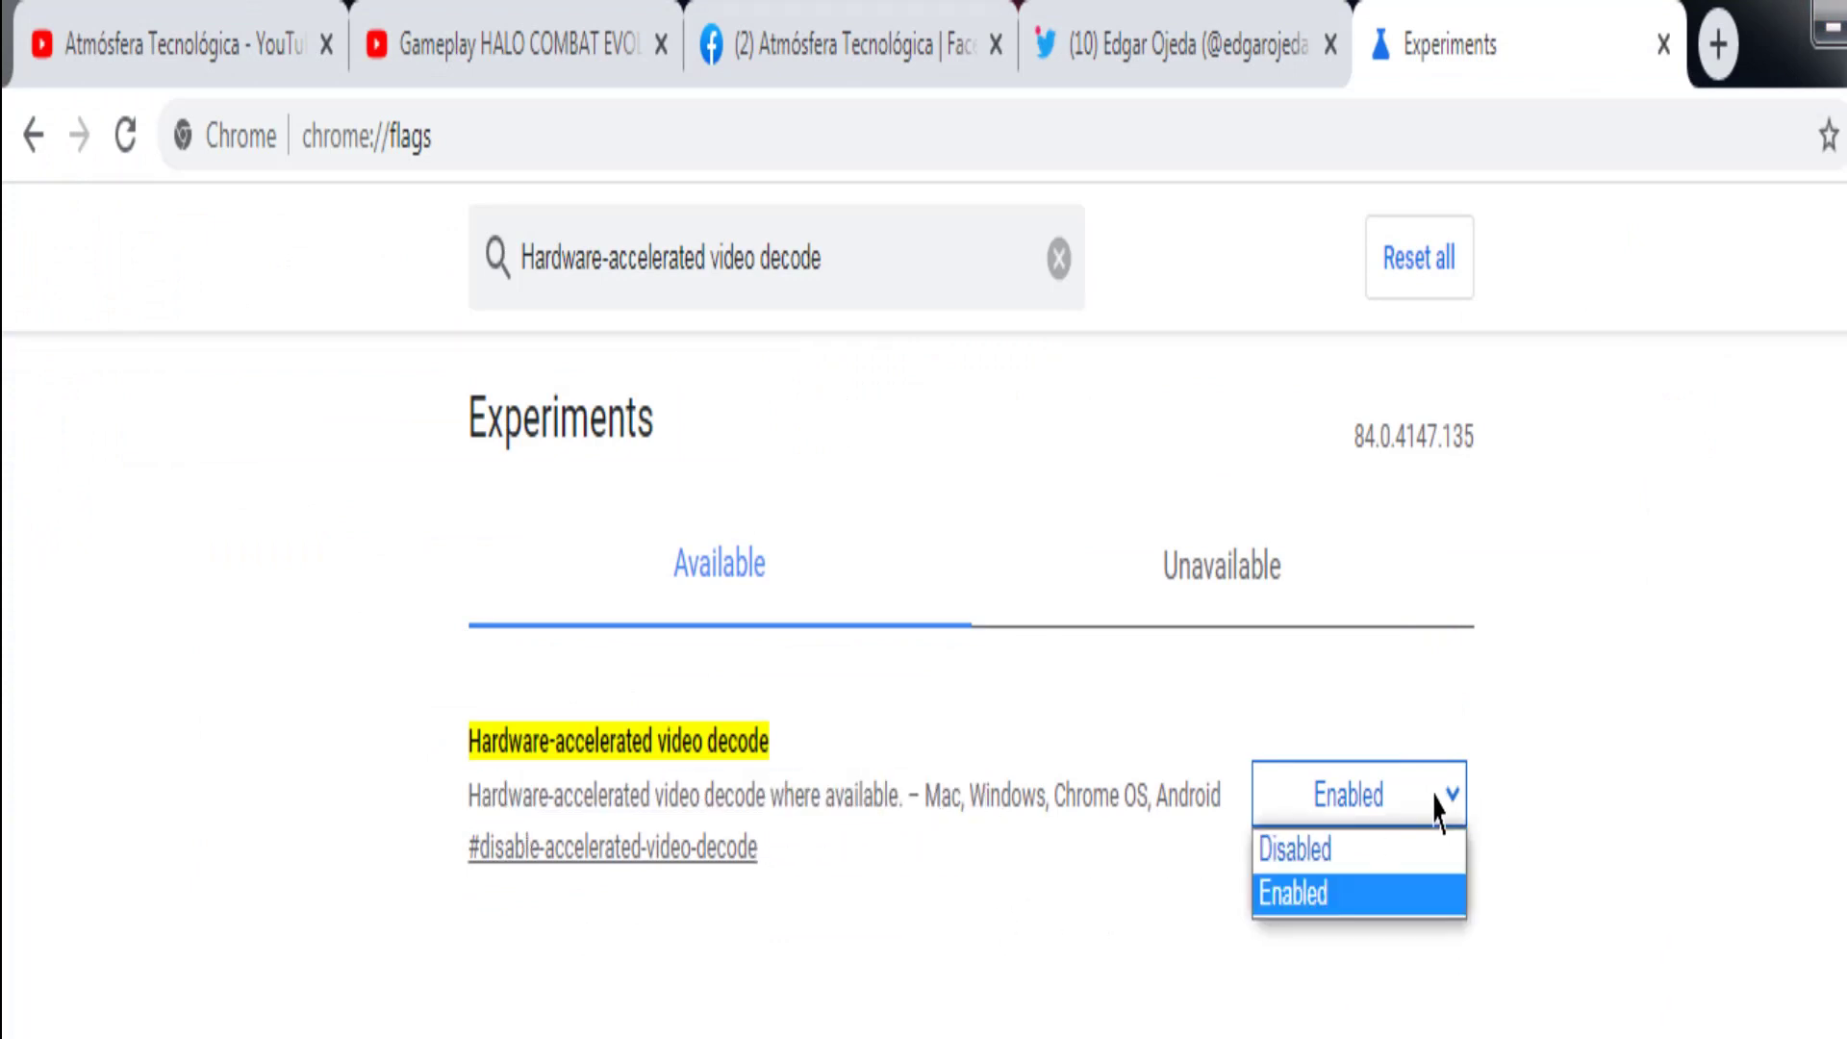
click(1310, 901)
key(alt+Tab)
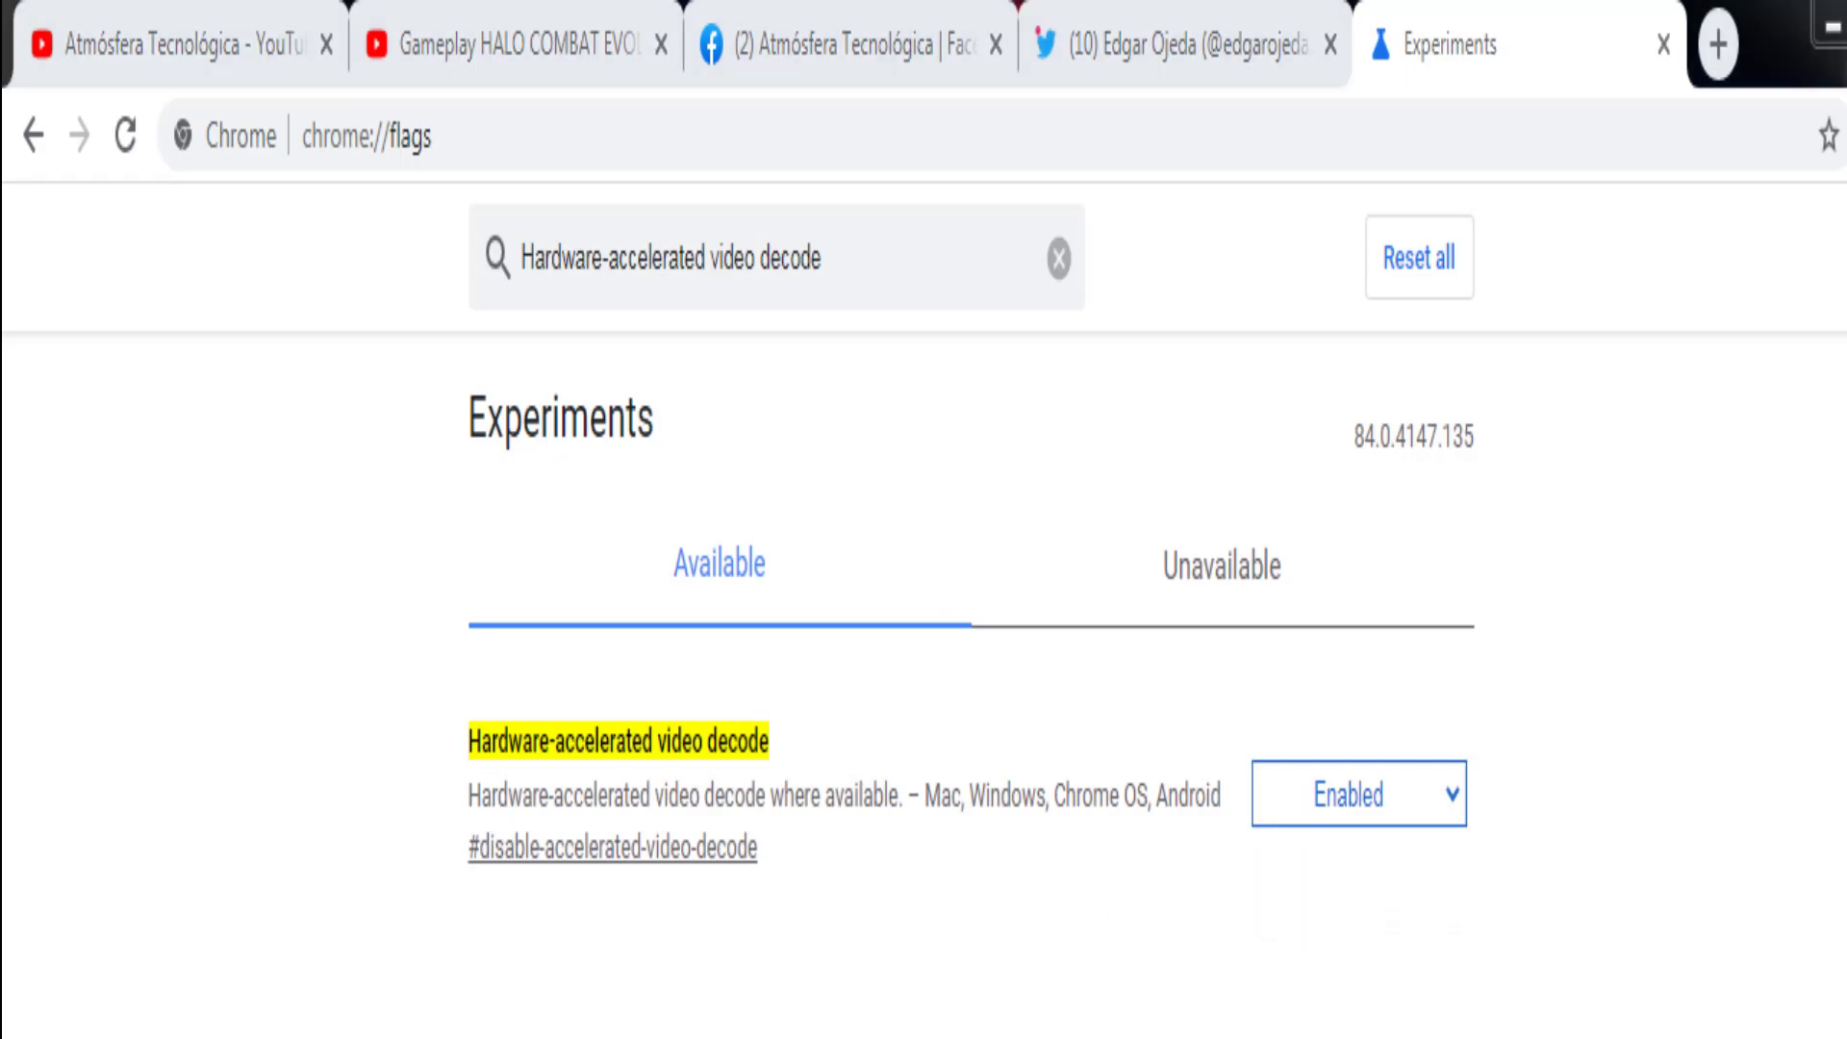
click(1764, 379)
double_click(1646, 349)
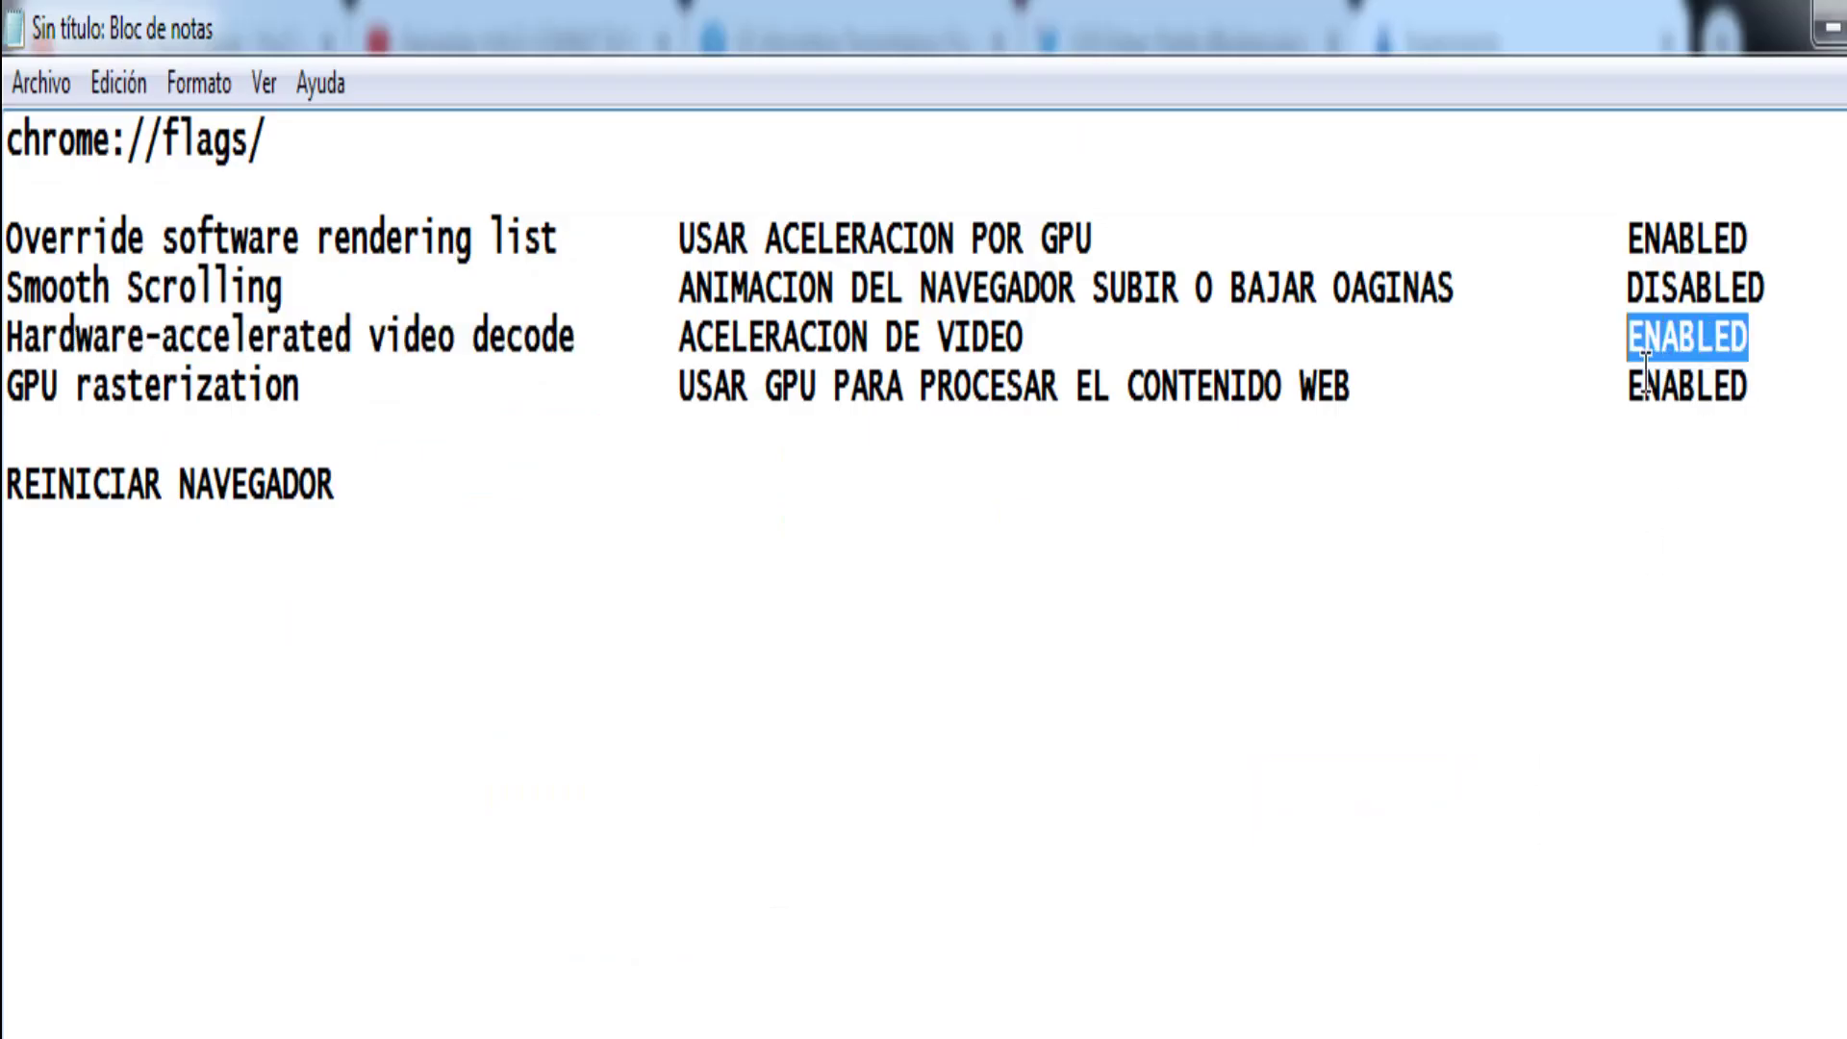
click(1501, 540)
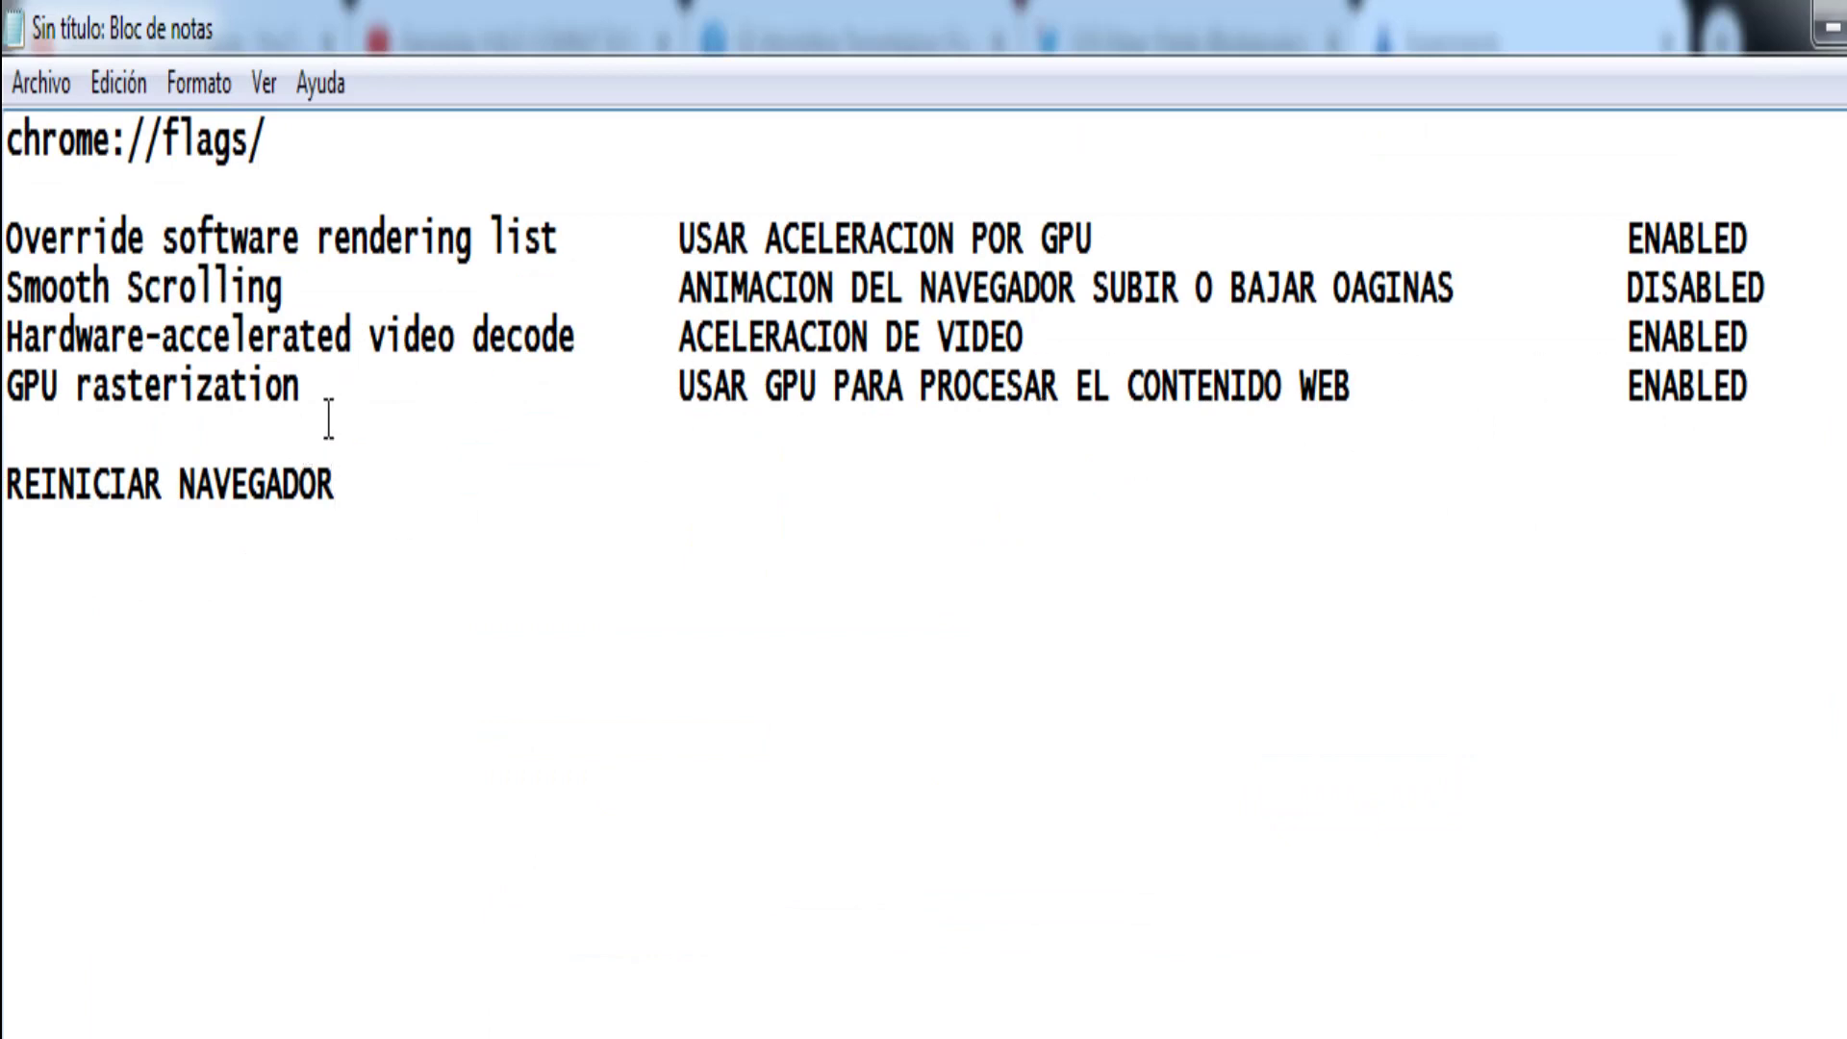
Step: Copy "GPU rasterization" from the Notepad notes and search for it among the Chrome flags
drag(327, 406, 37, 432)
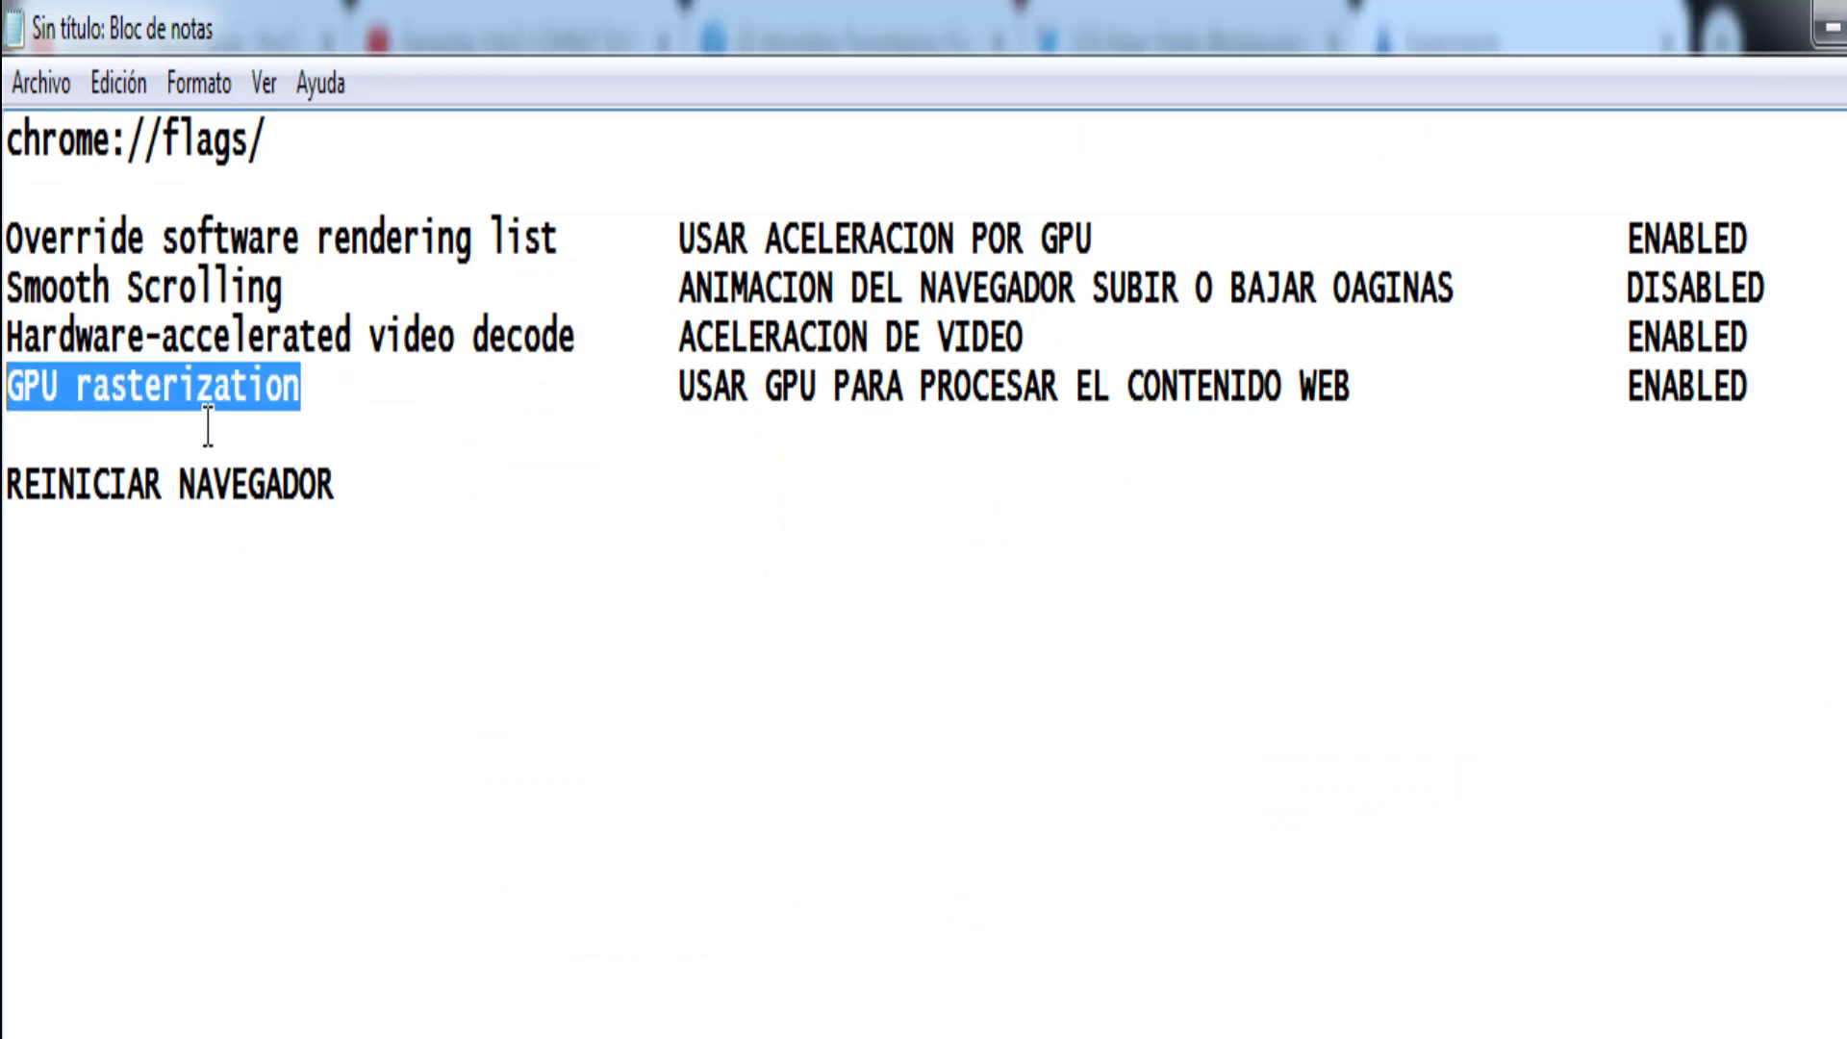
right_click(189, 388)
click(262, 556)
click(1253, 593)
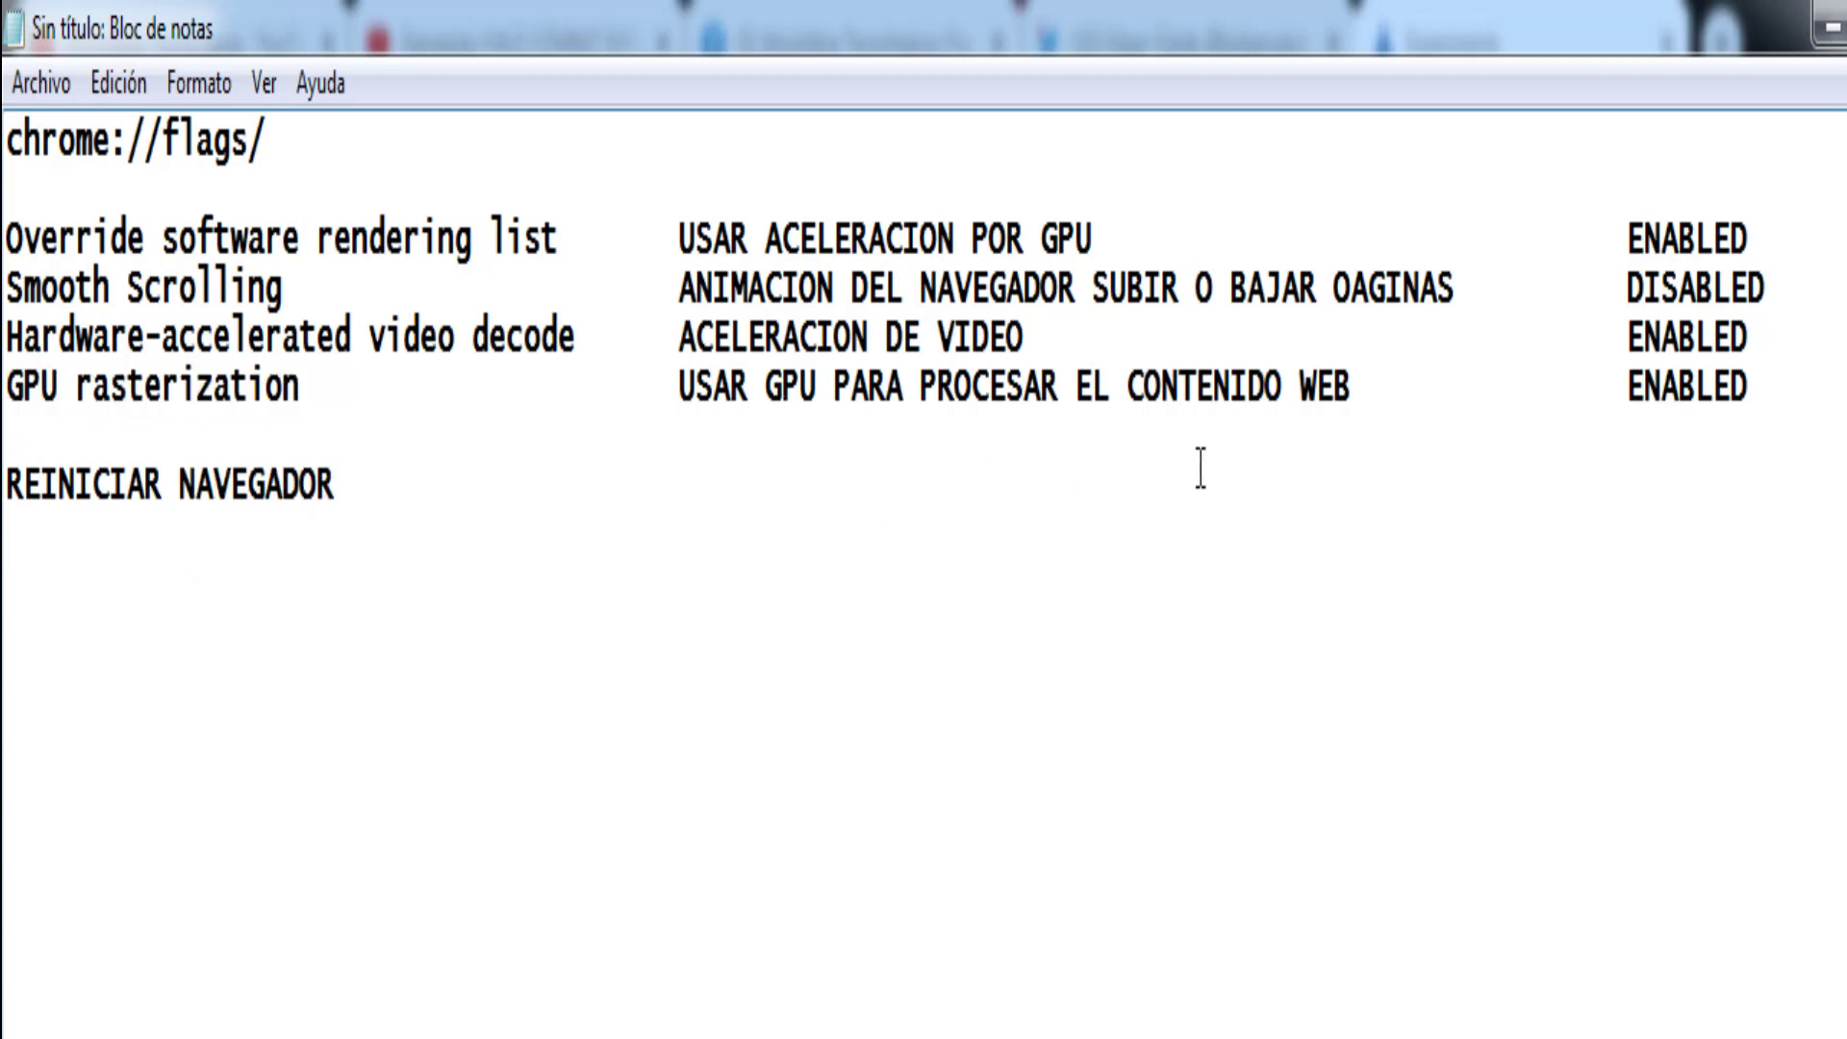
click(1828, 29)
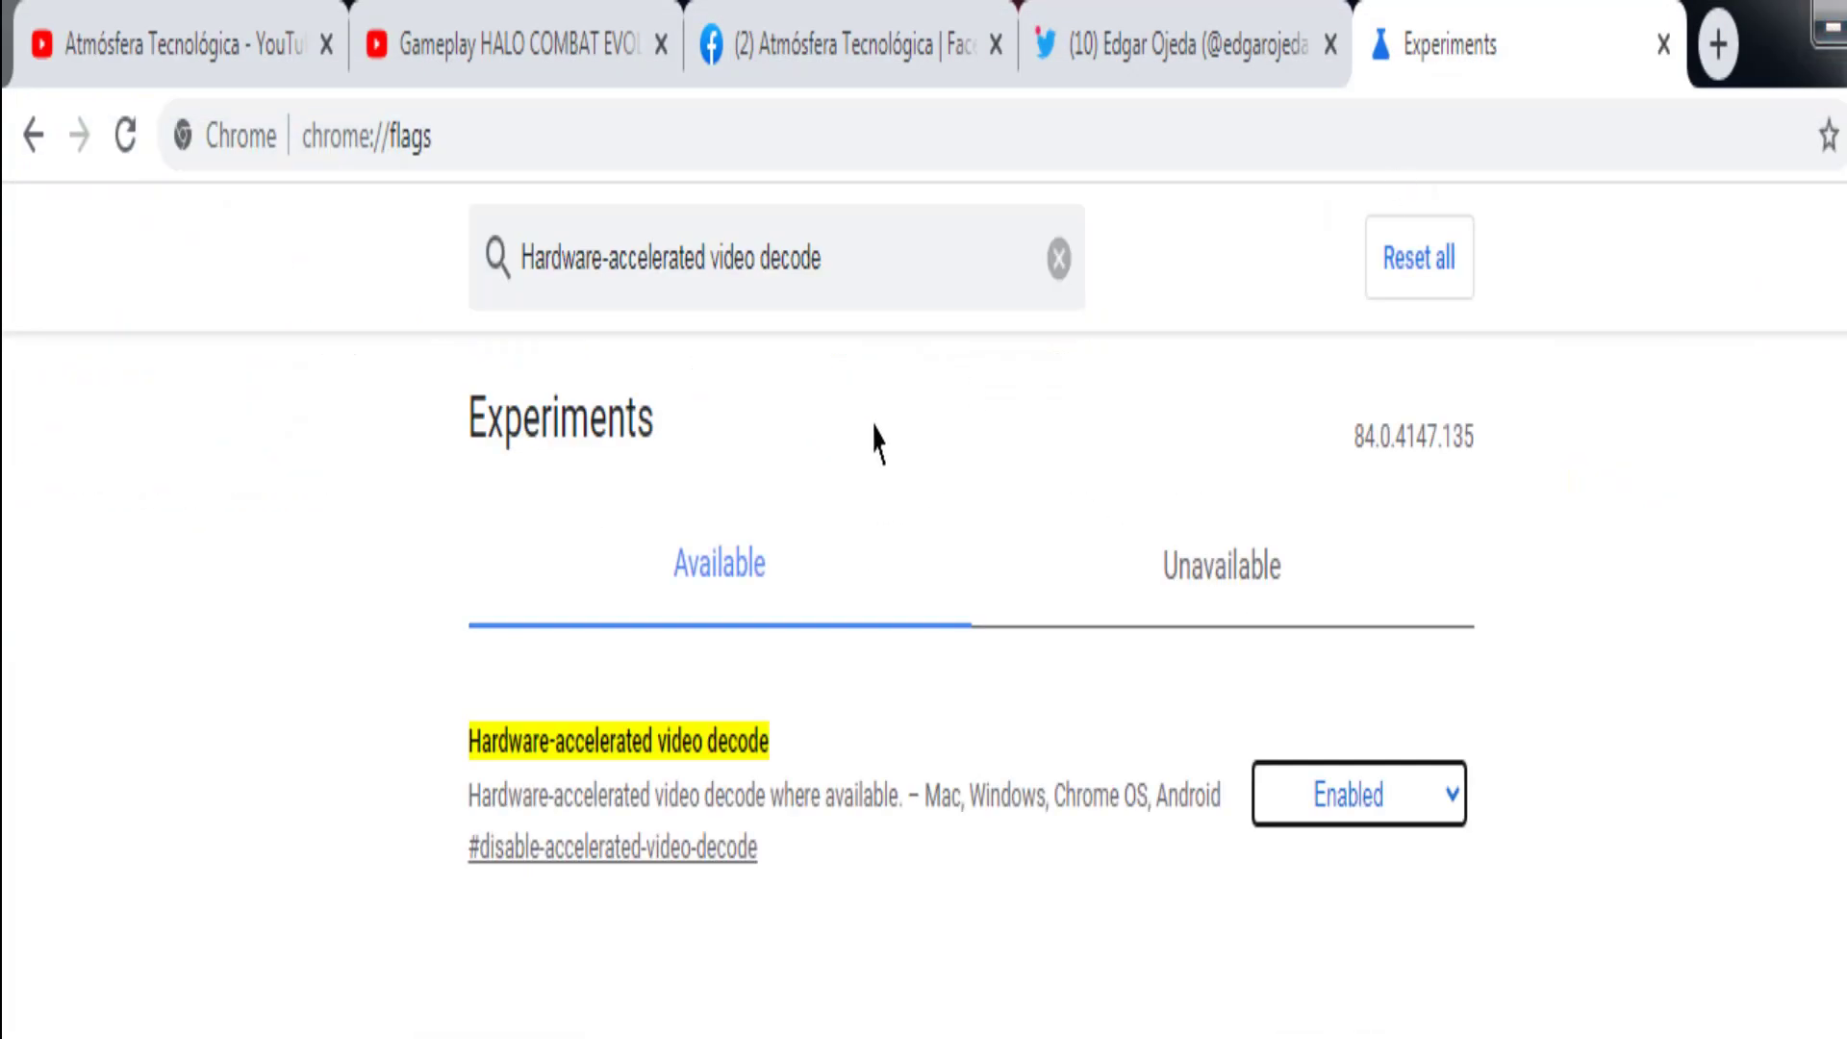
drag(871, 262, 496, 270)
key(ctrl+v)
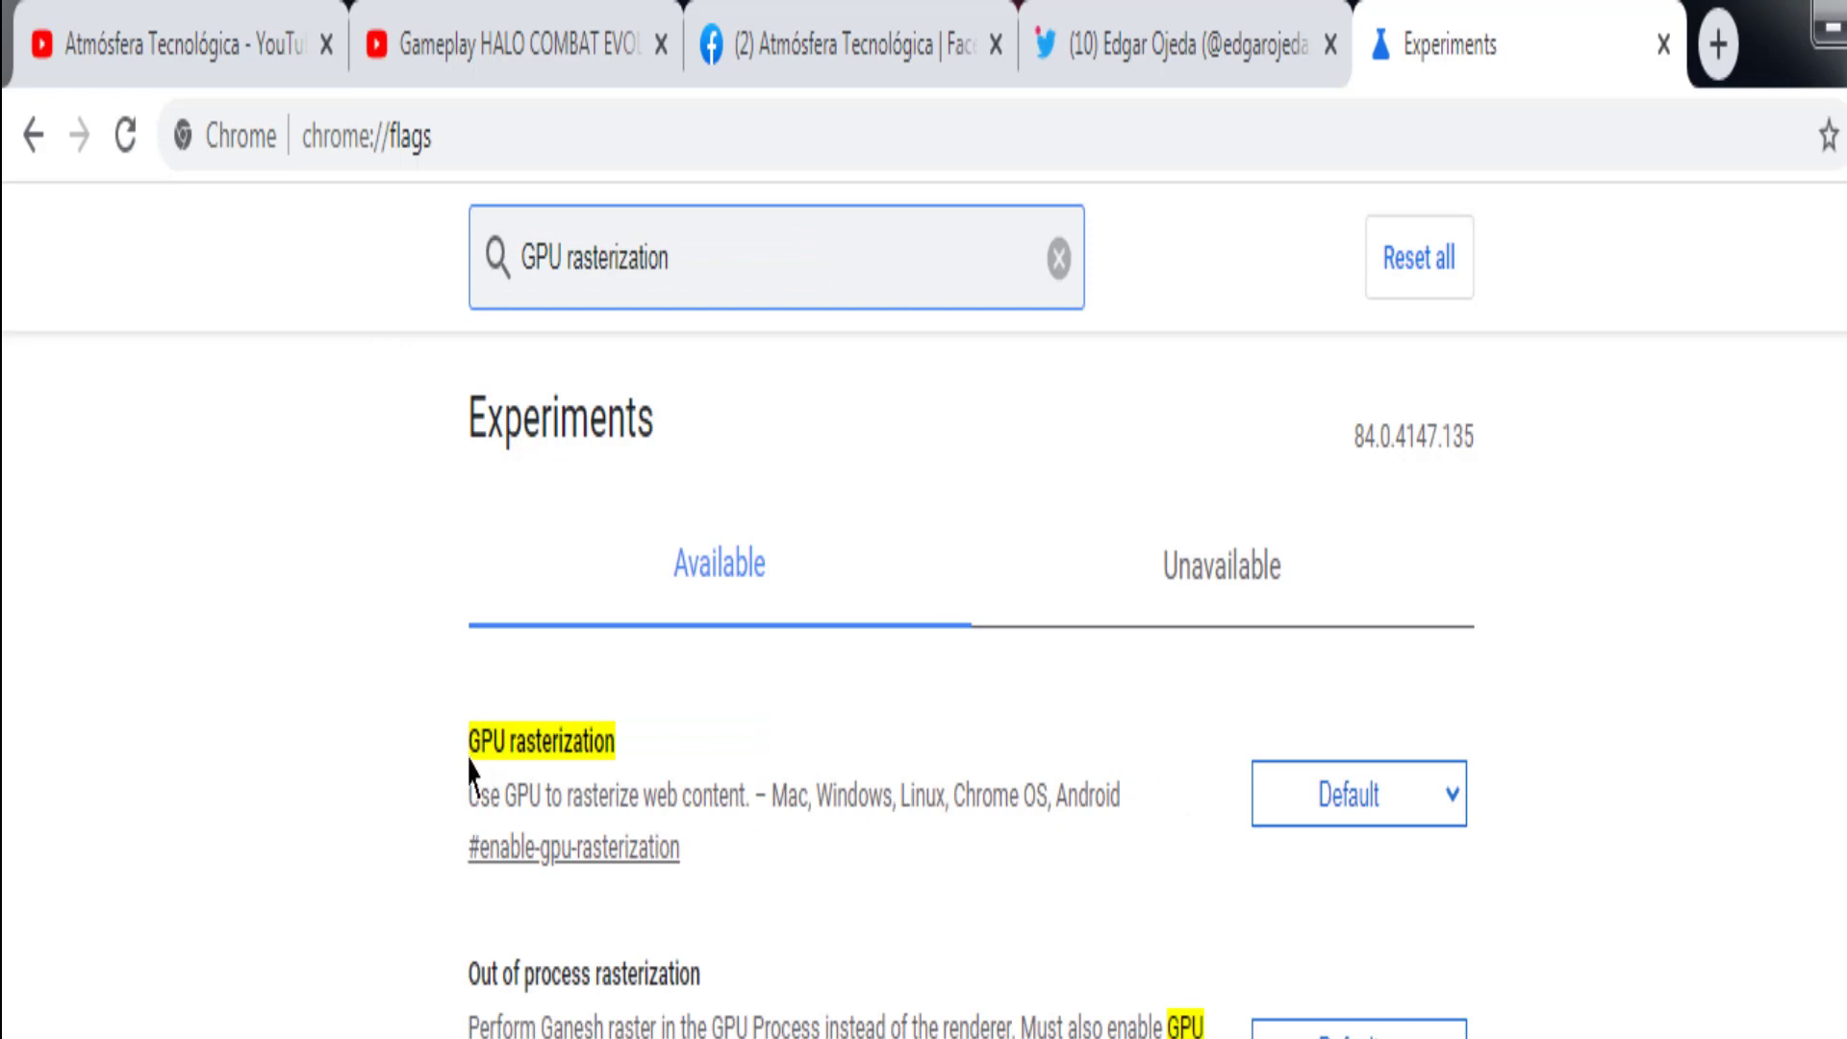
Step: Read the "GPU rasterization" description, set that flag to Enabled and check the setting against the Notepad notes
drag(469, 762, 626, 766)
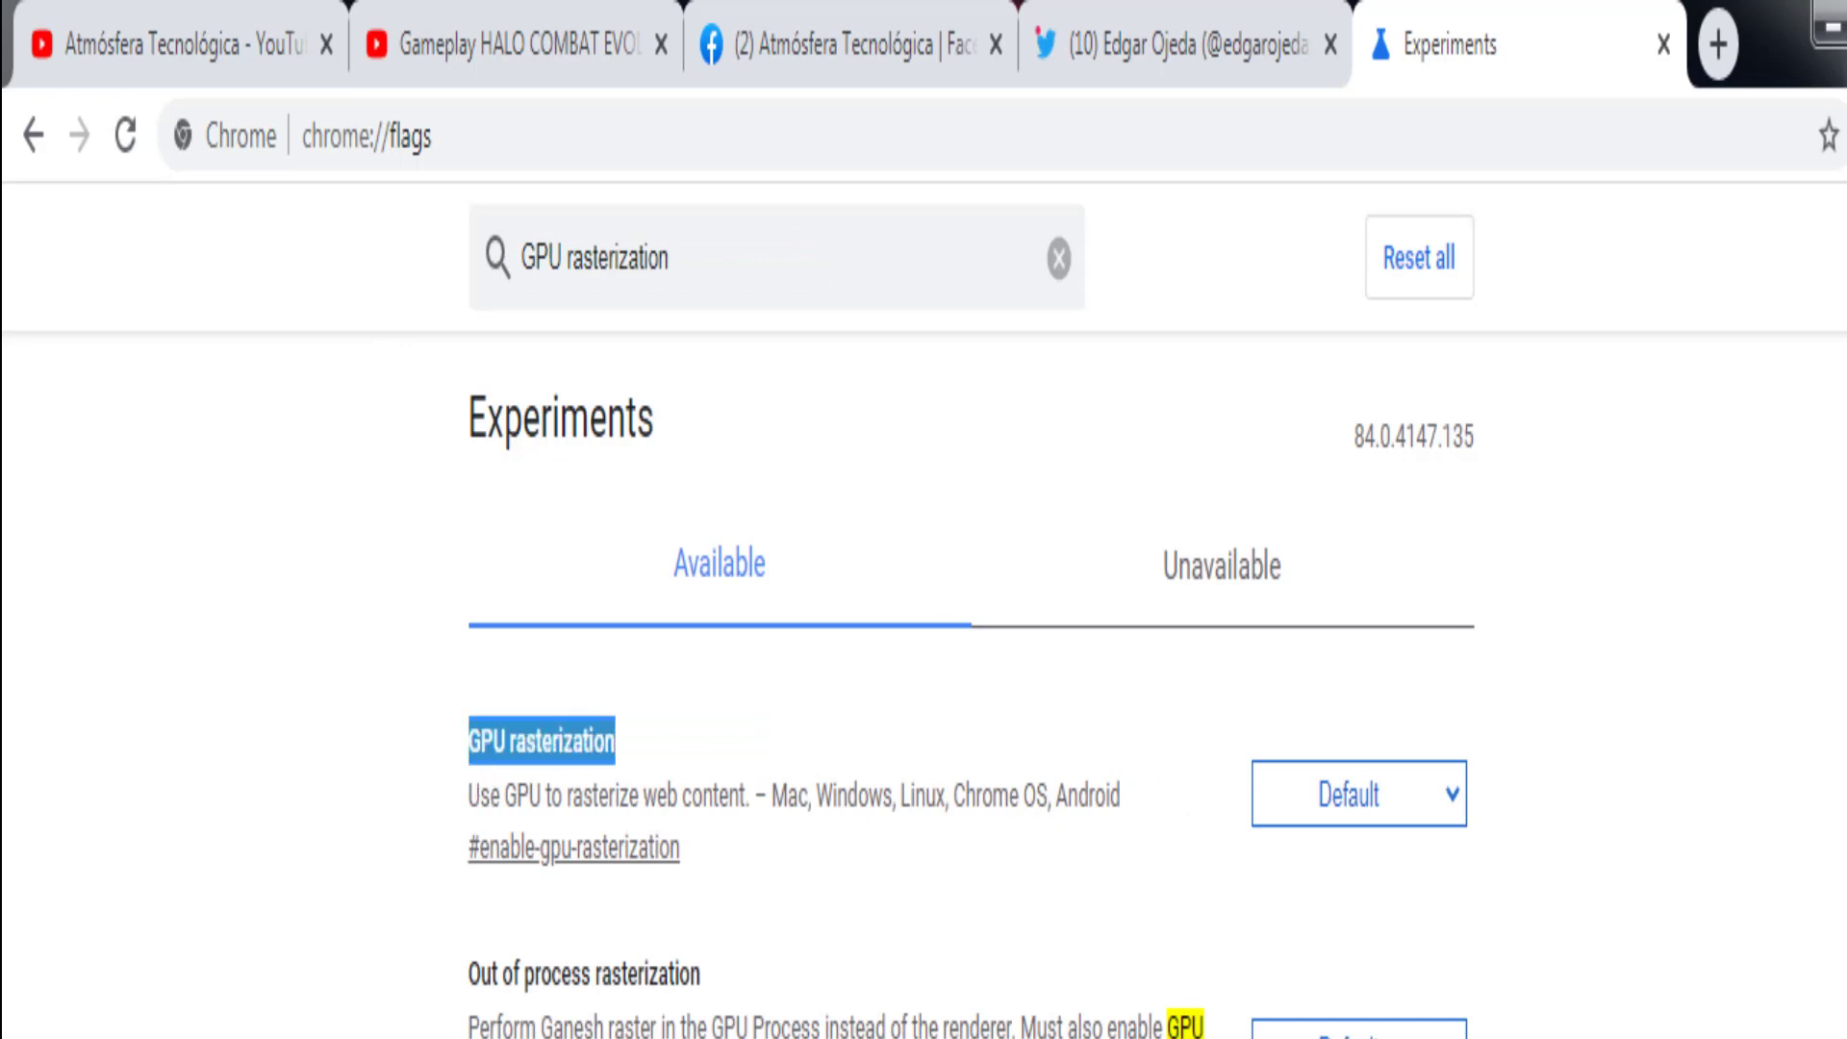
drag(505, 798, 752, 835)
click(700, 834)
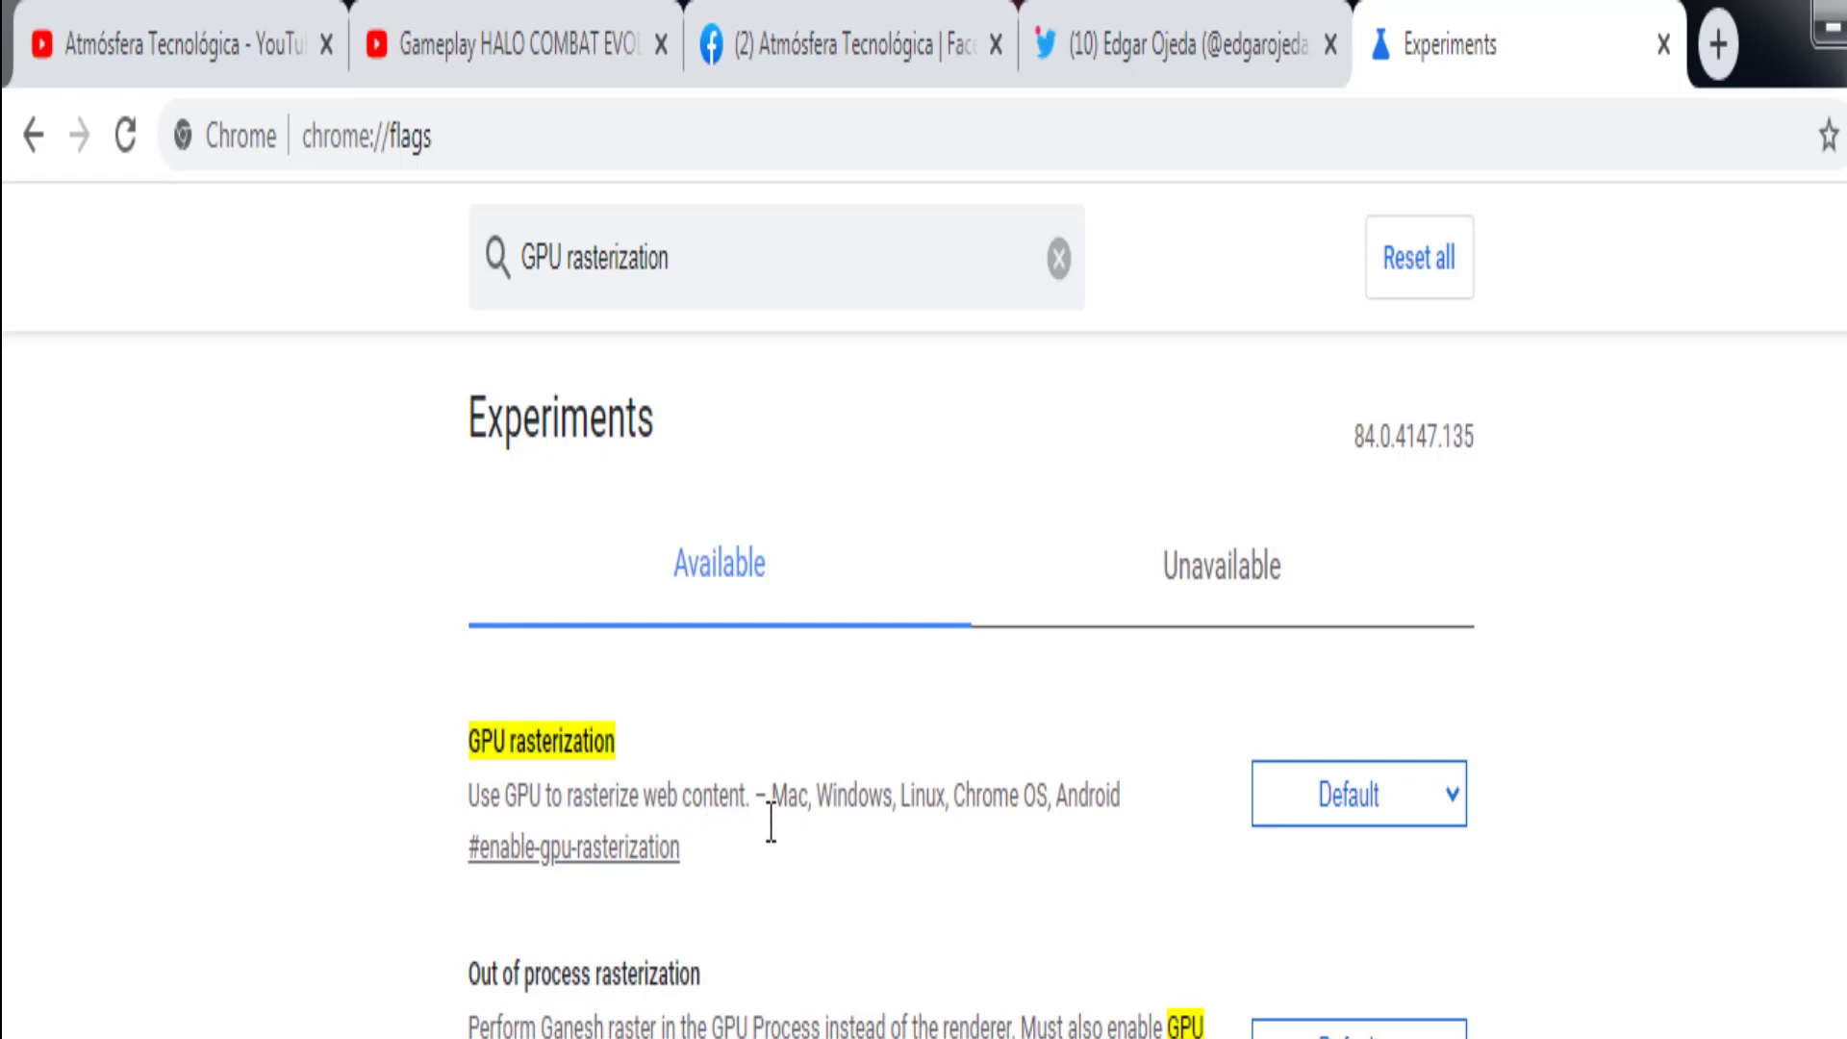
click(1423, 813)
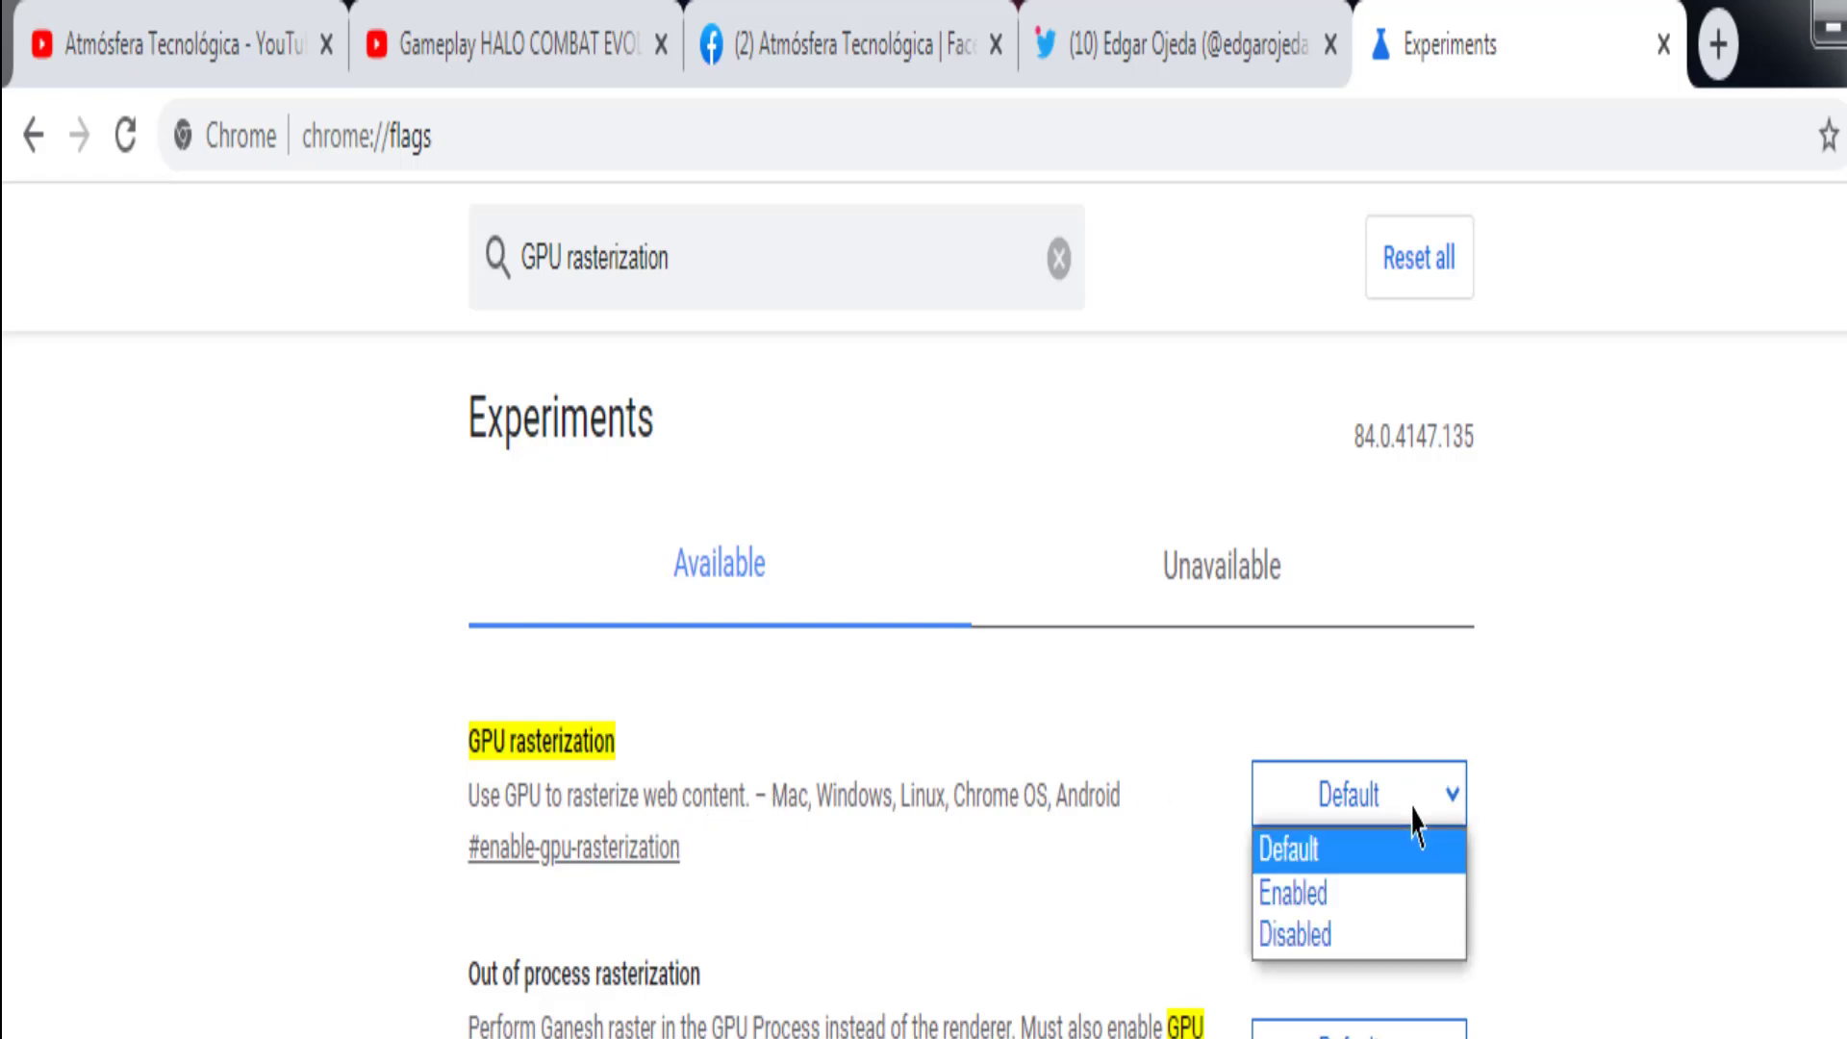
click(1286, 894)
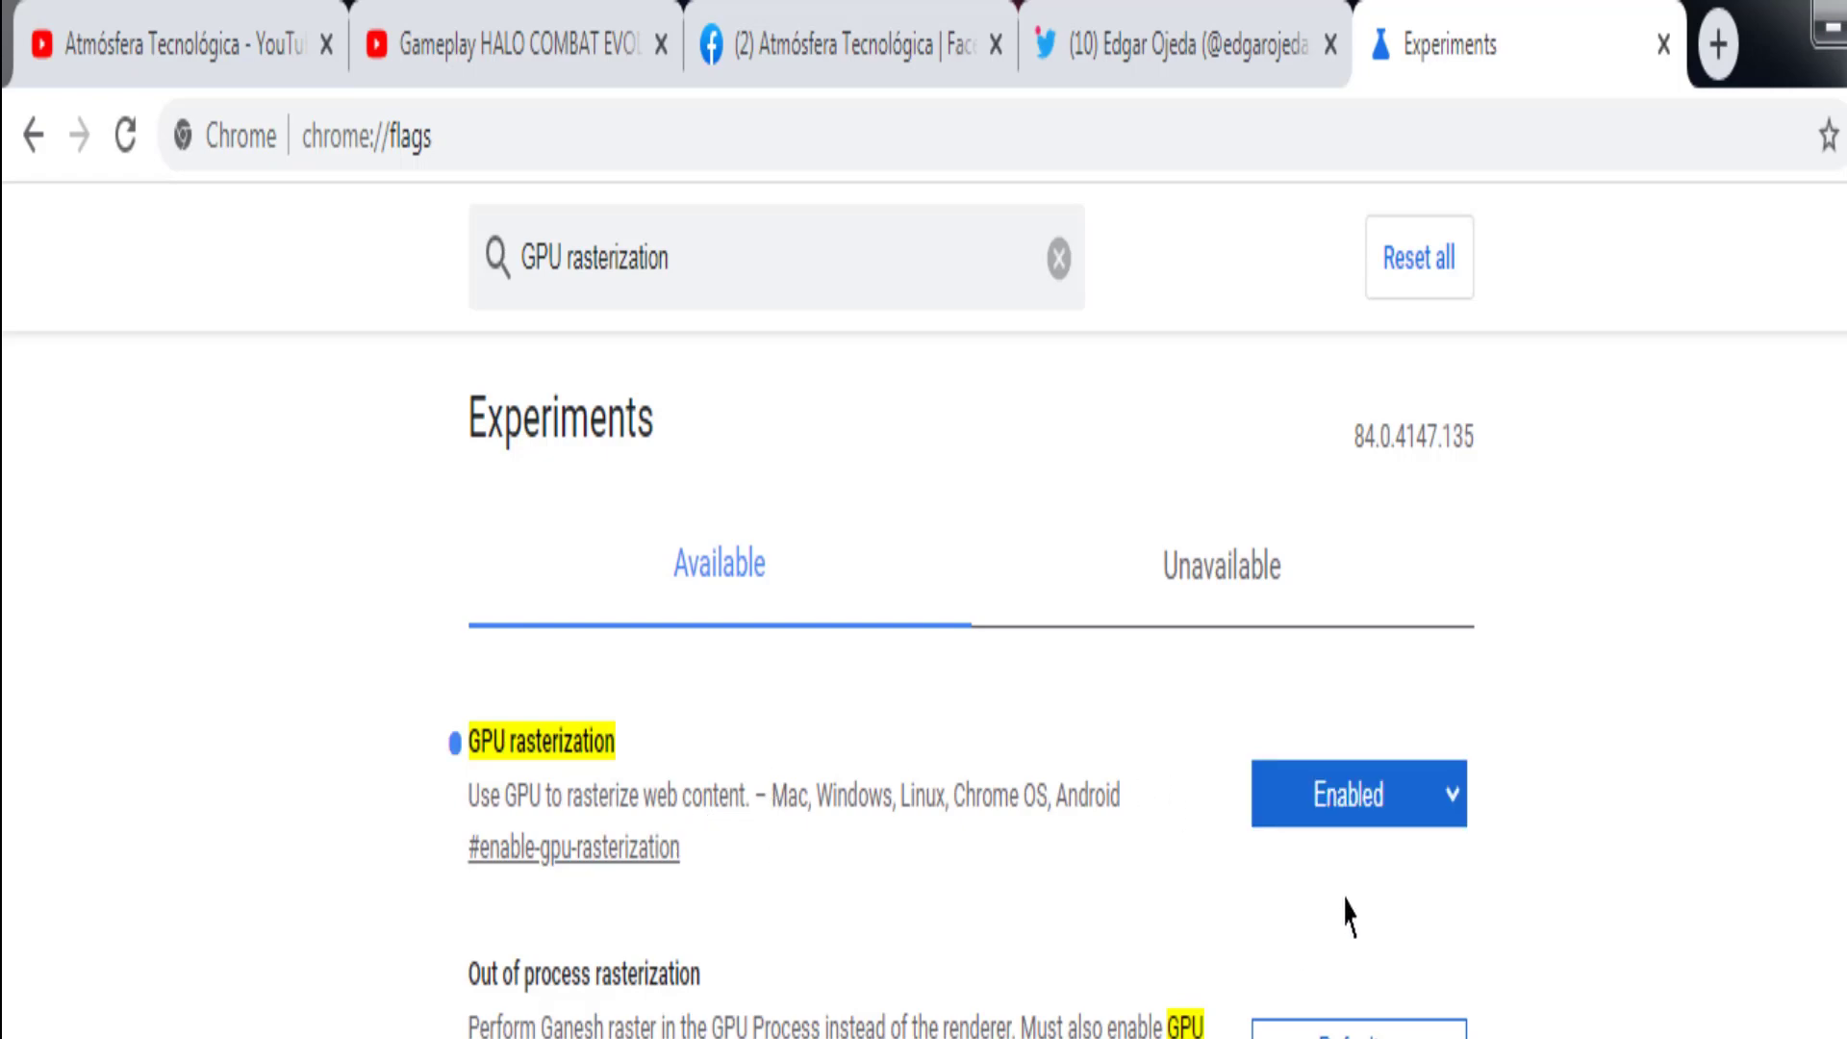
key(alt+Tab)
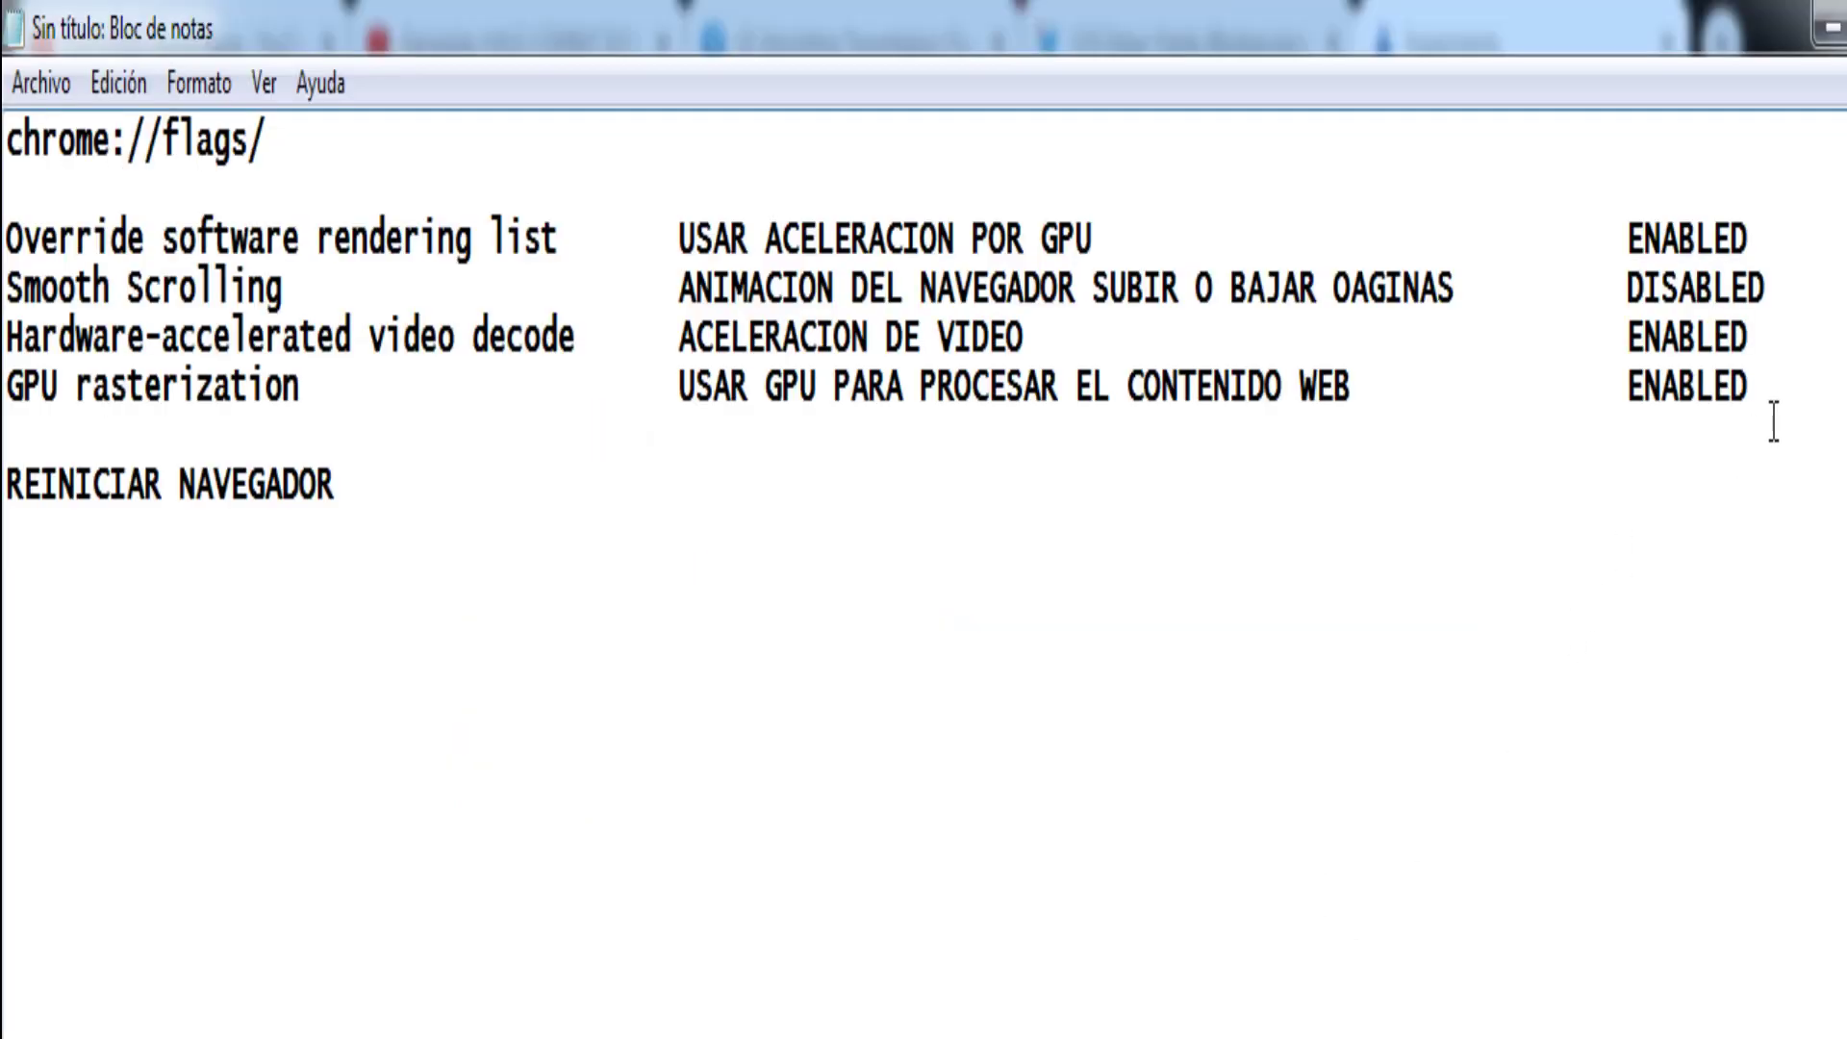
drag(1743, 383, 1655, 408)
key(alt+Tab)
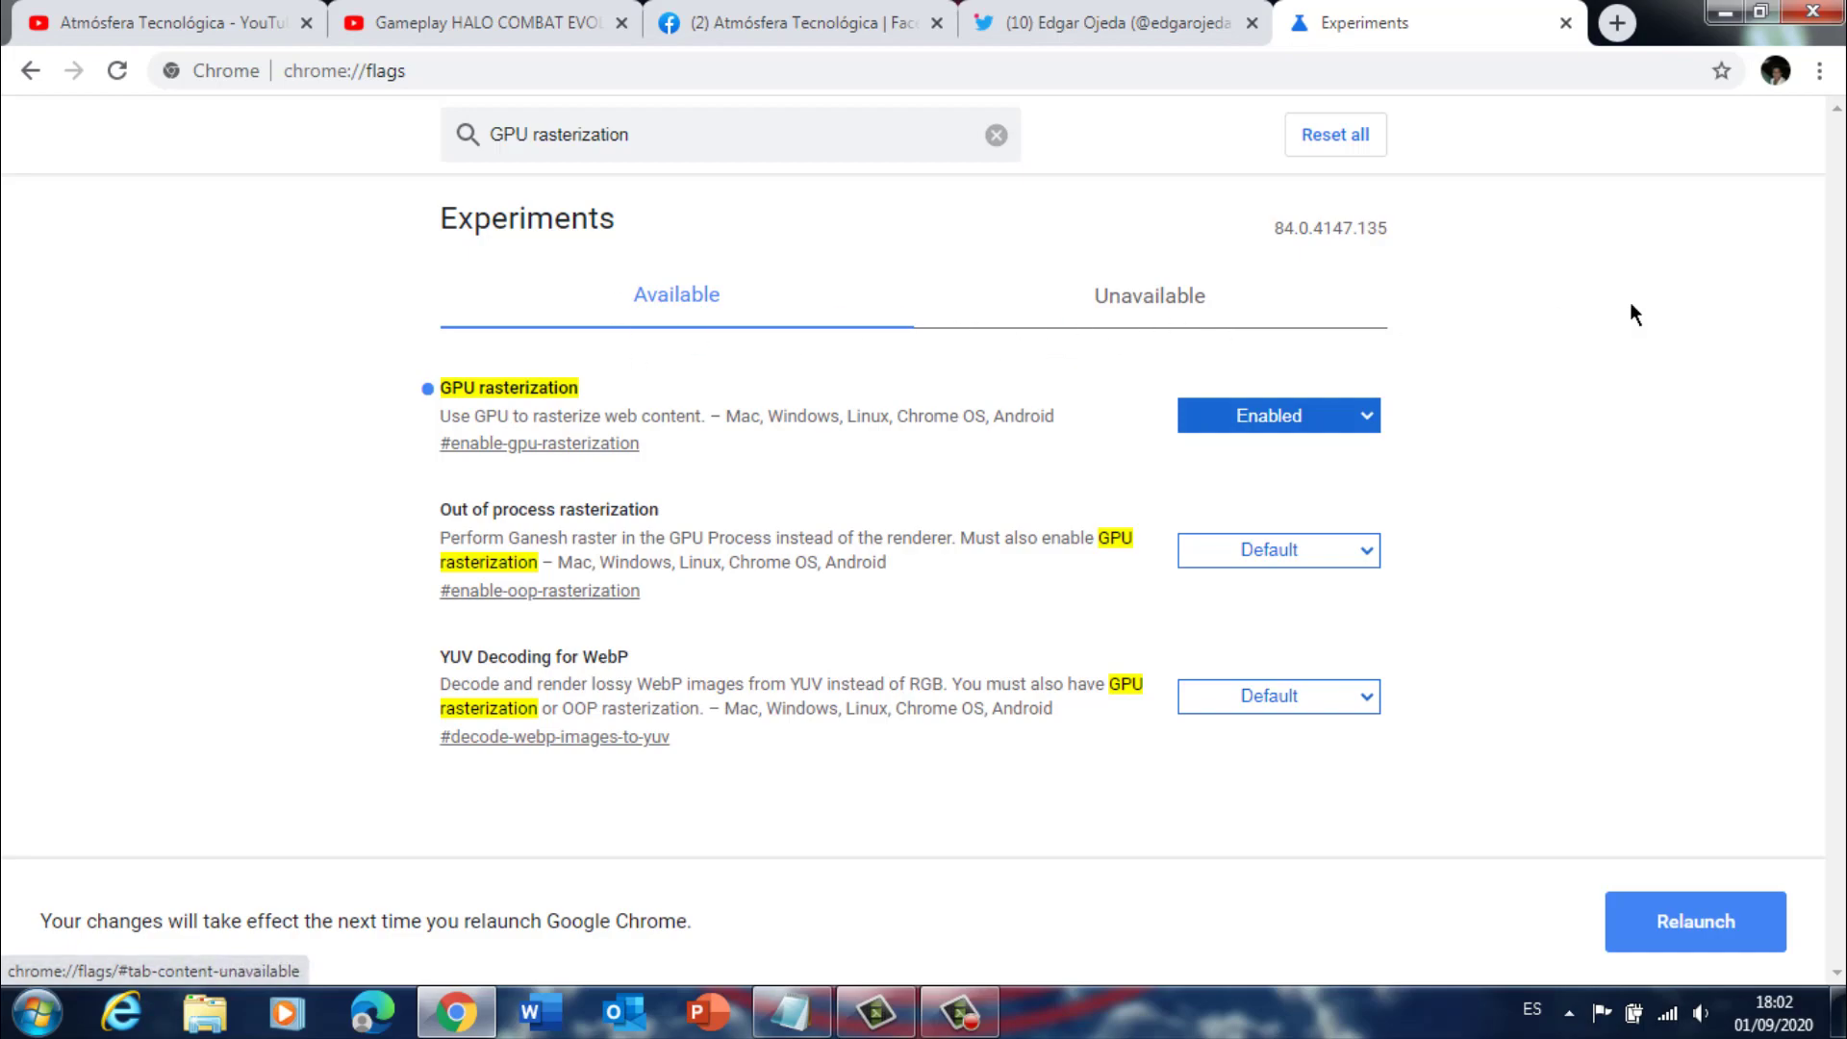
Step: Relaunch Chrome to apply the flag changes and search the flags again for "GPU rasterization"
click(1695, 957)
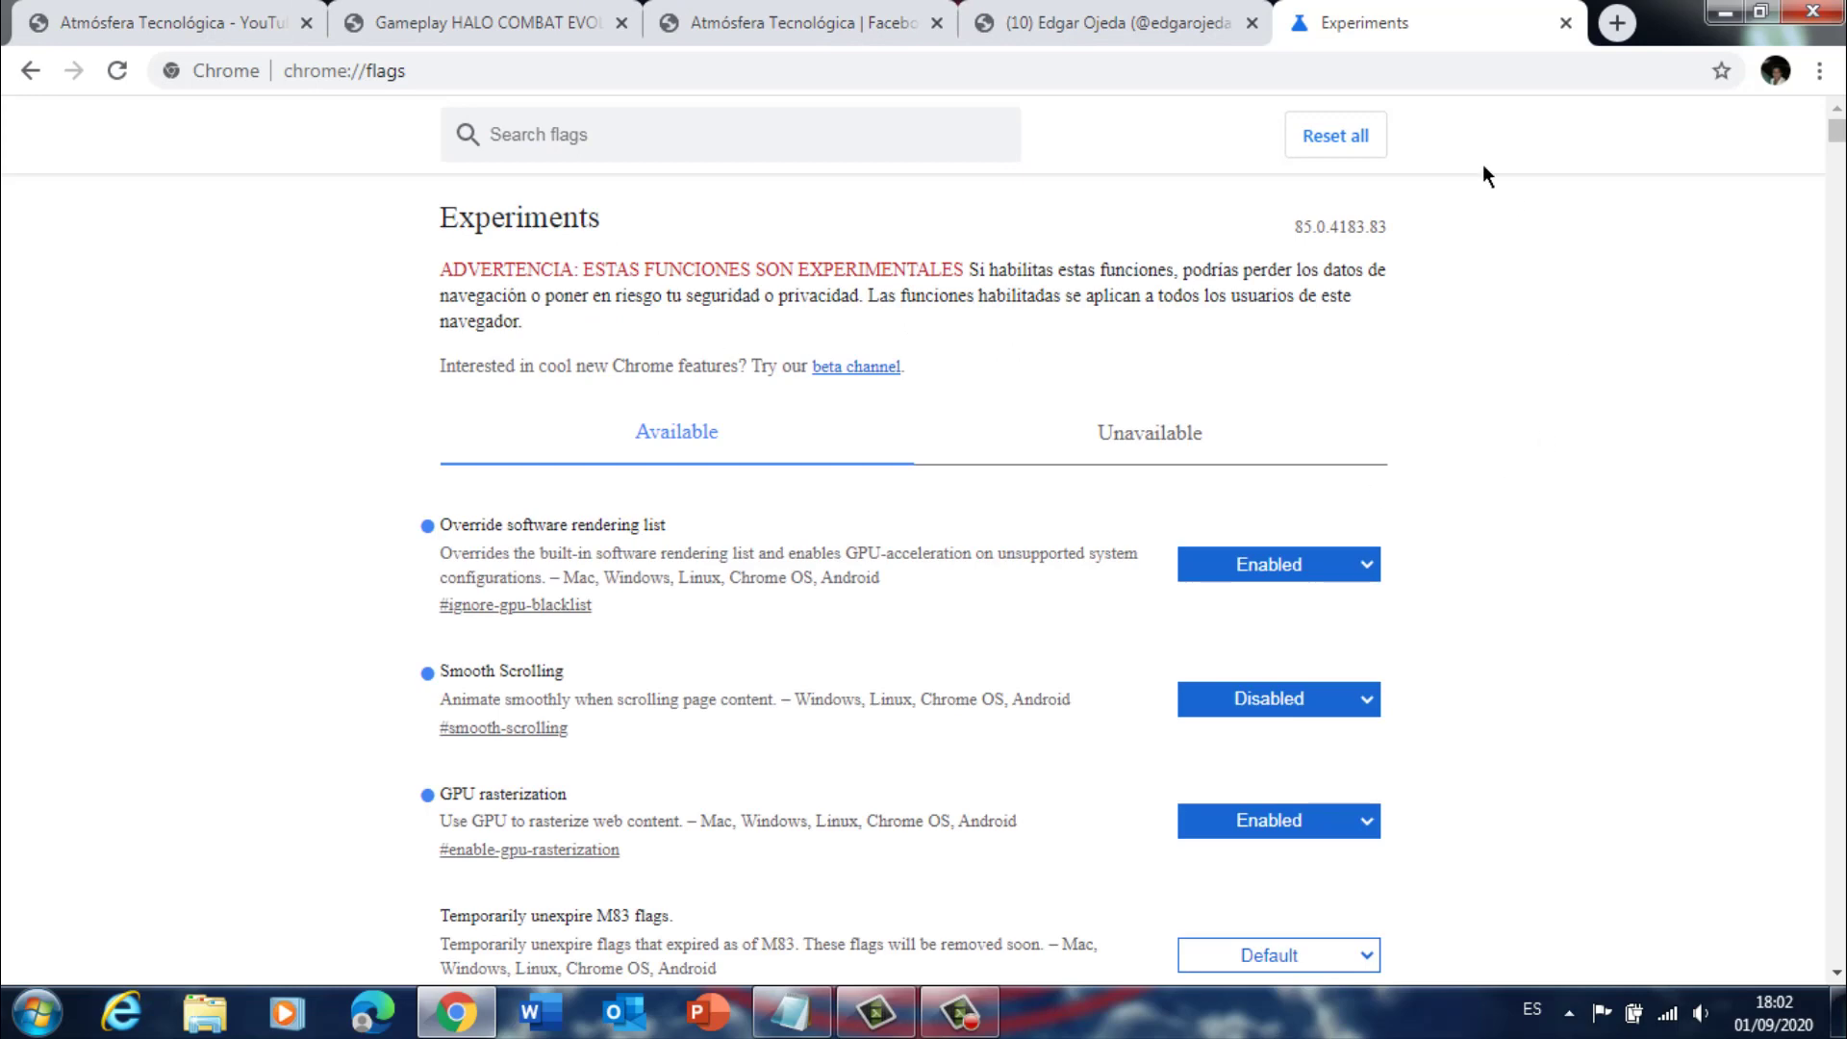
click(662, 144)
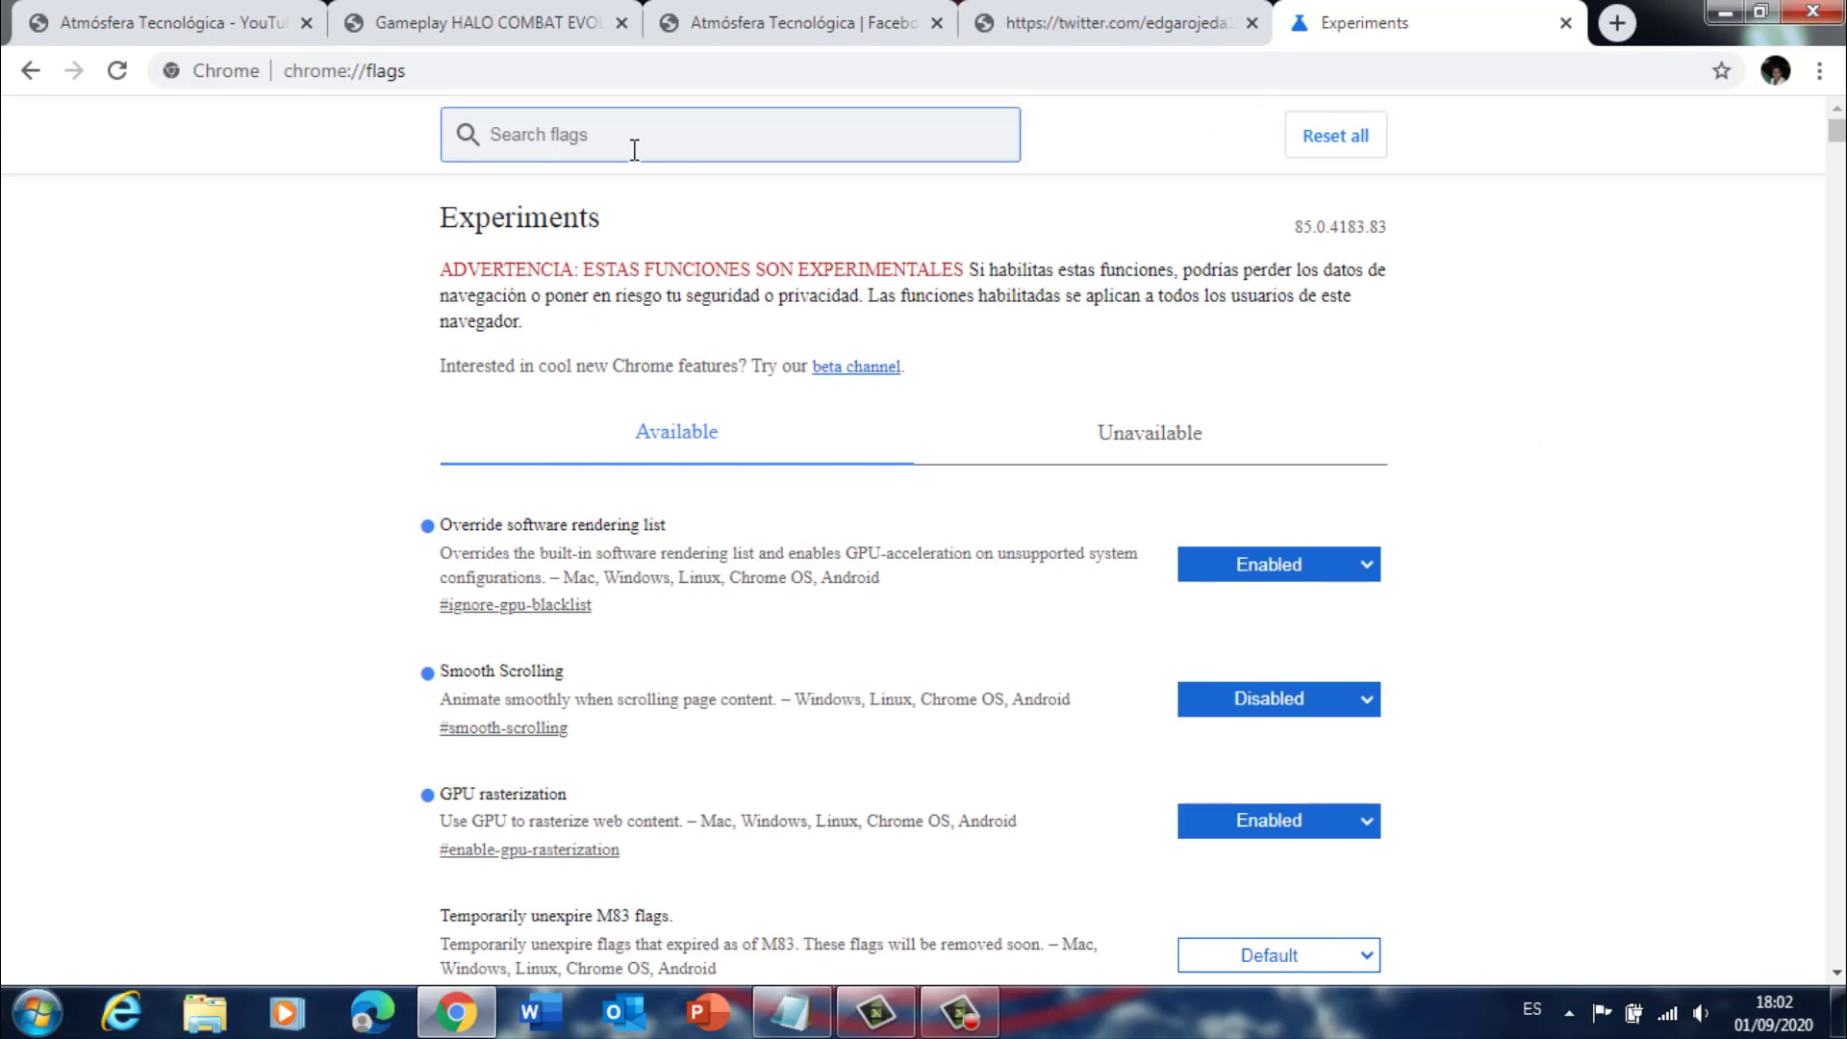
key(ctrl+v)
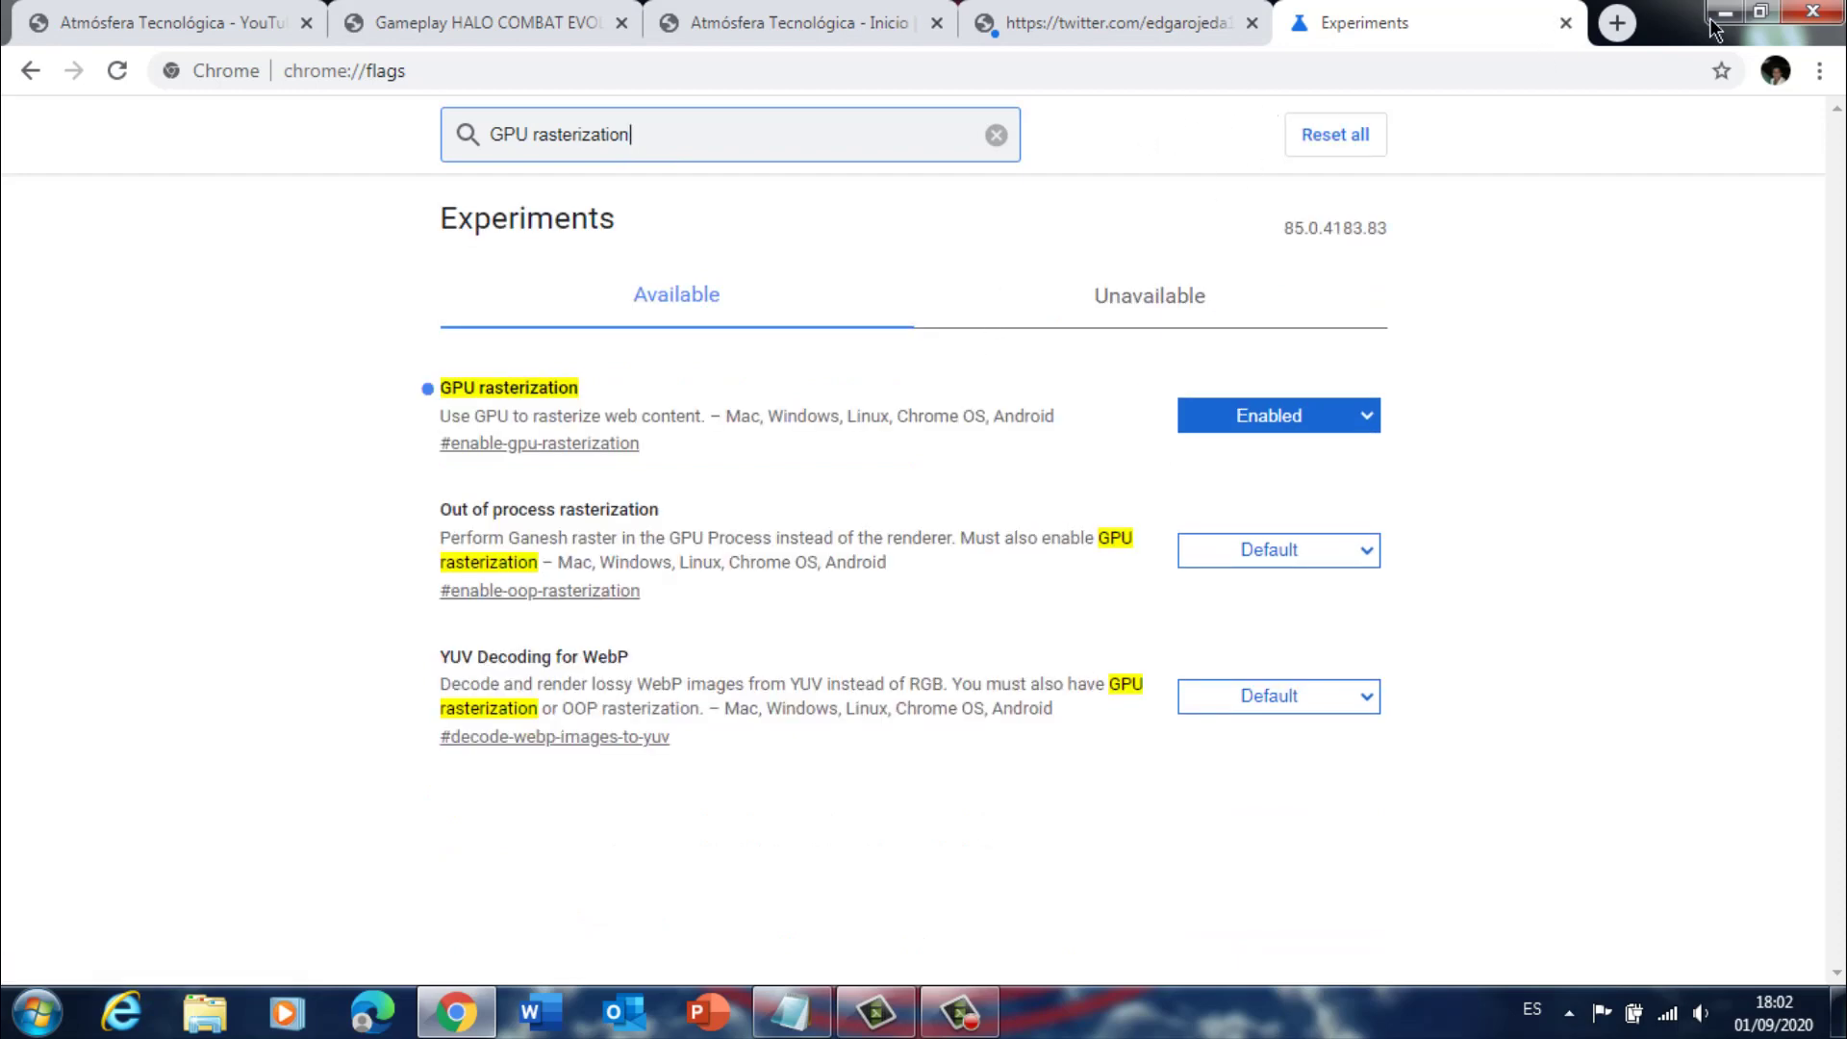
Step: Close the Chrome flags page and minimize the browser to show the desktop
click(1565, 23)
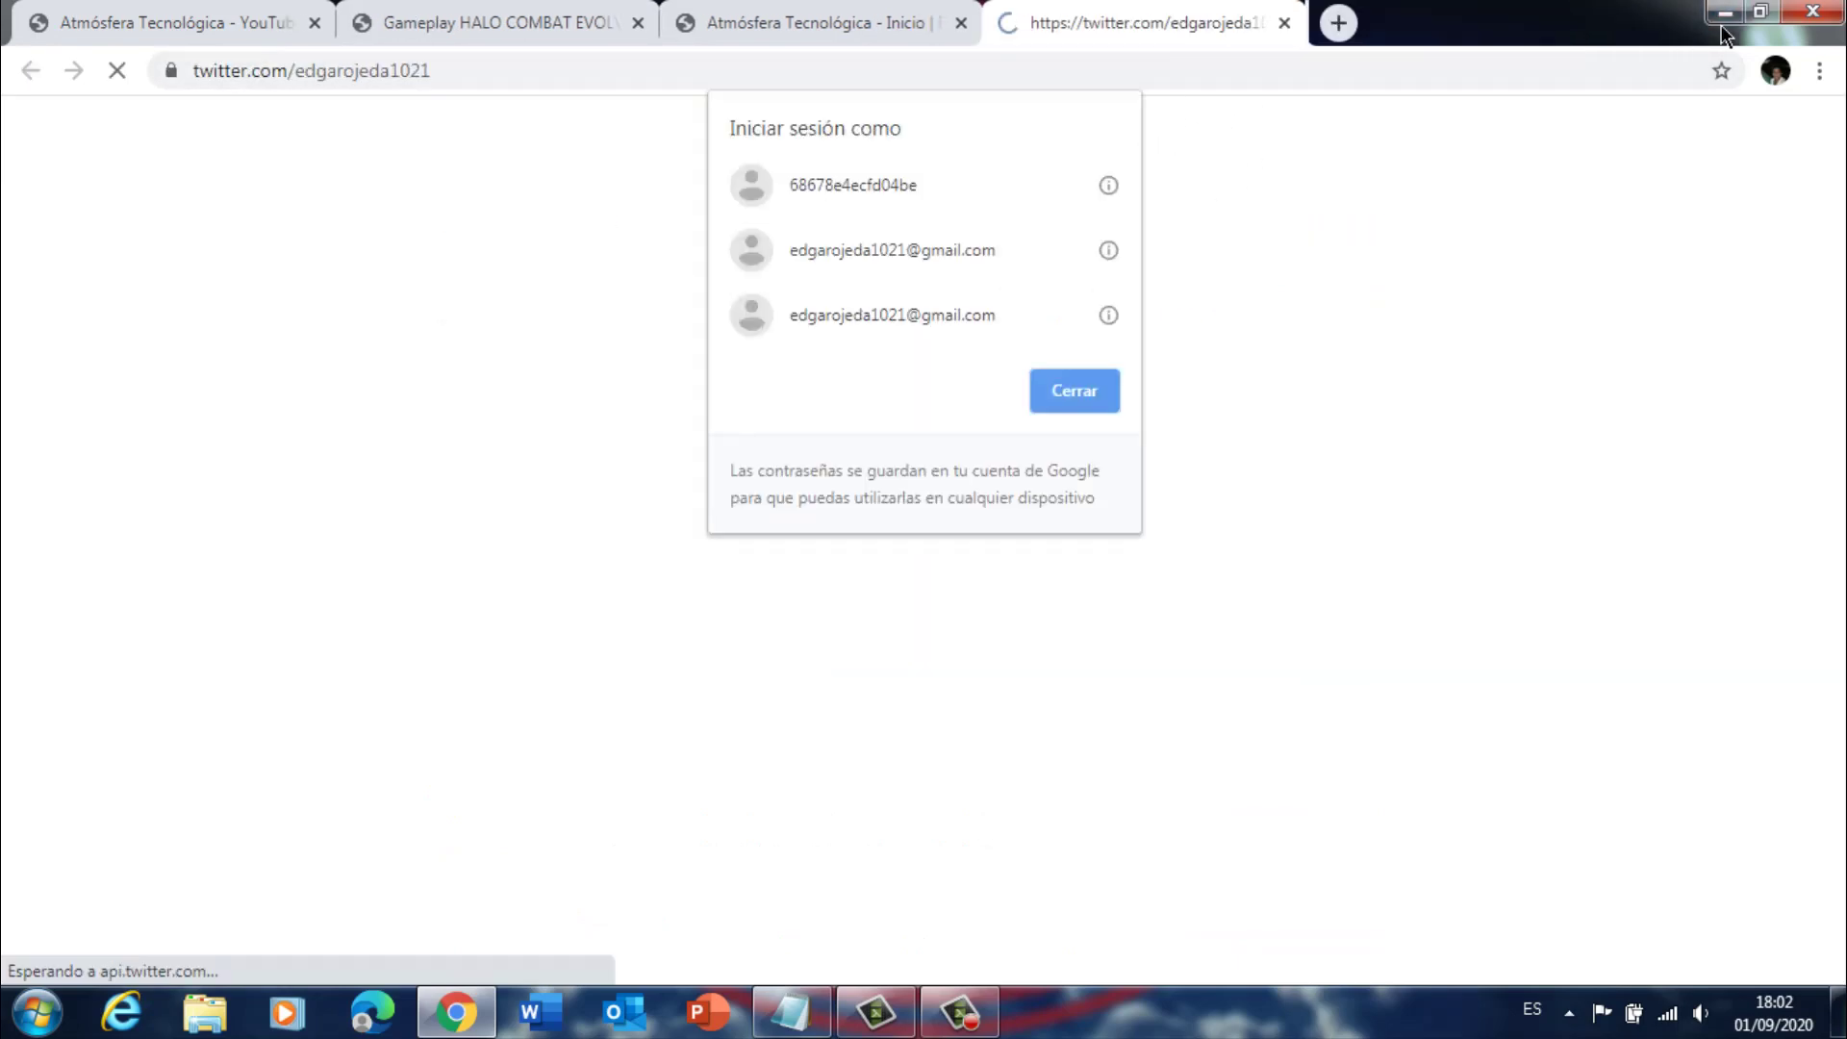
click(1724, 12)
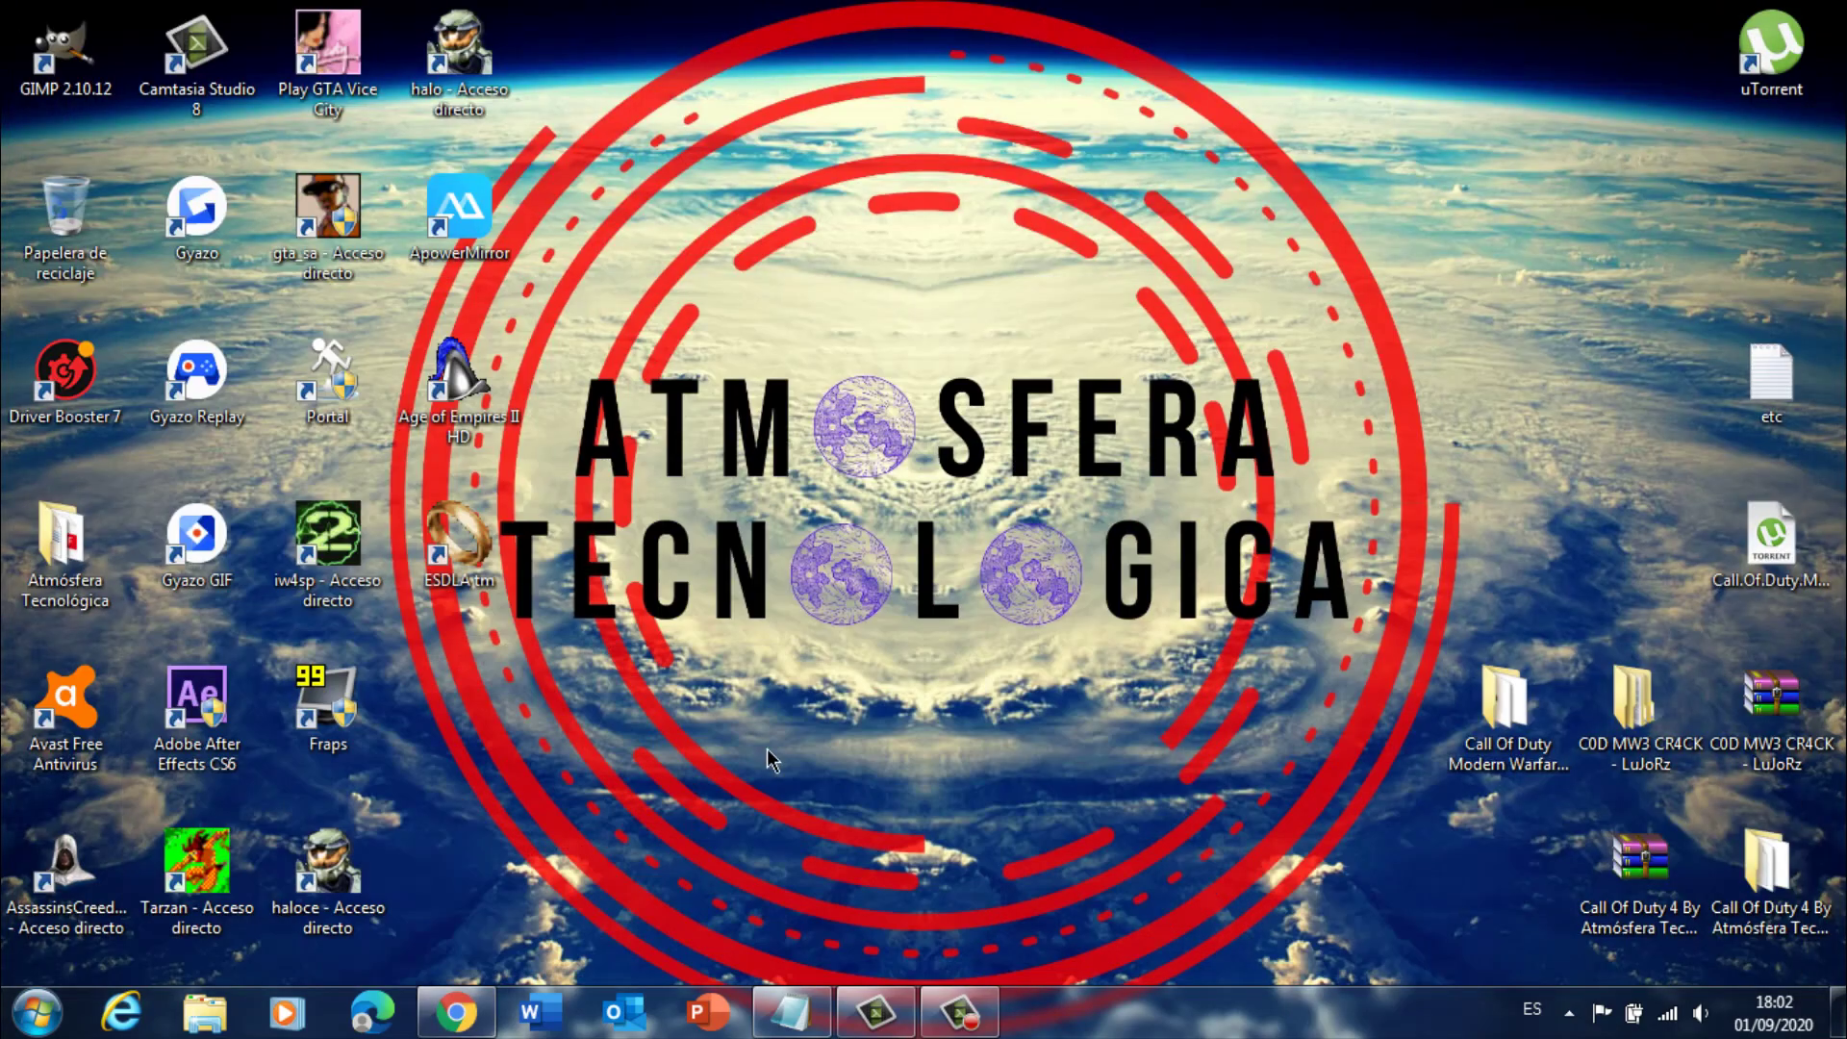
mouse_move(796, 799)
mouse_down()
mouse_move(5, 4)
mouse_move(789, 793)
mouse_up()
drag(522, 852, 5, 803)
Step: Switch to Chrome and look through the uploaded videos on the Atmósfera Tecnológica YouTube channel page
click(456, 1012)
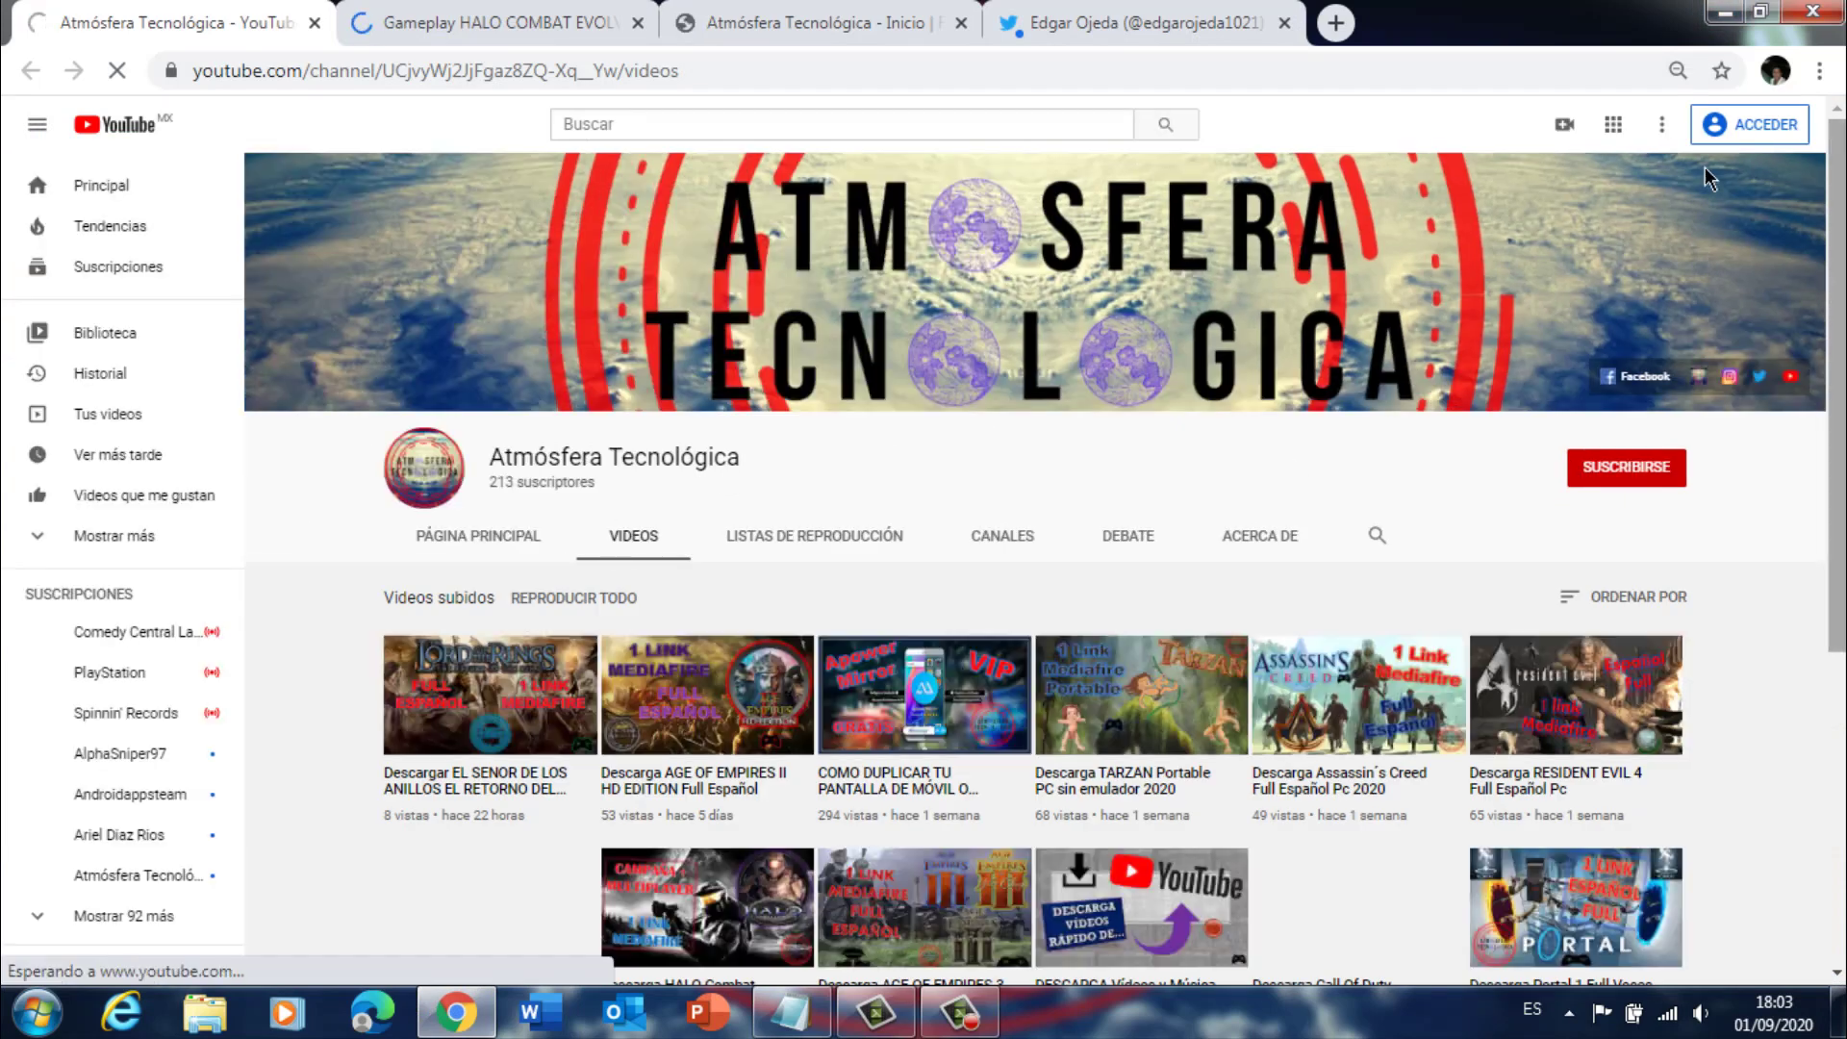
scroll(1837, 587, down, 3)
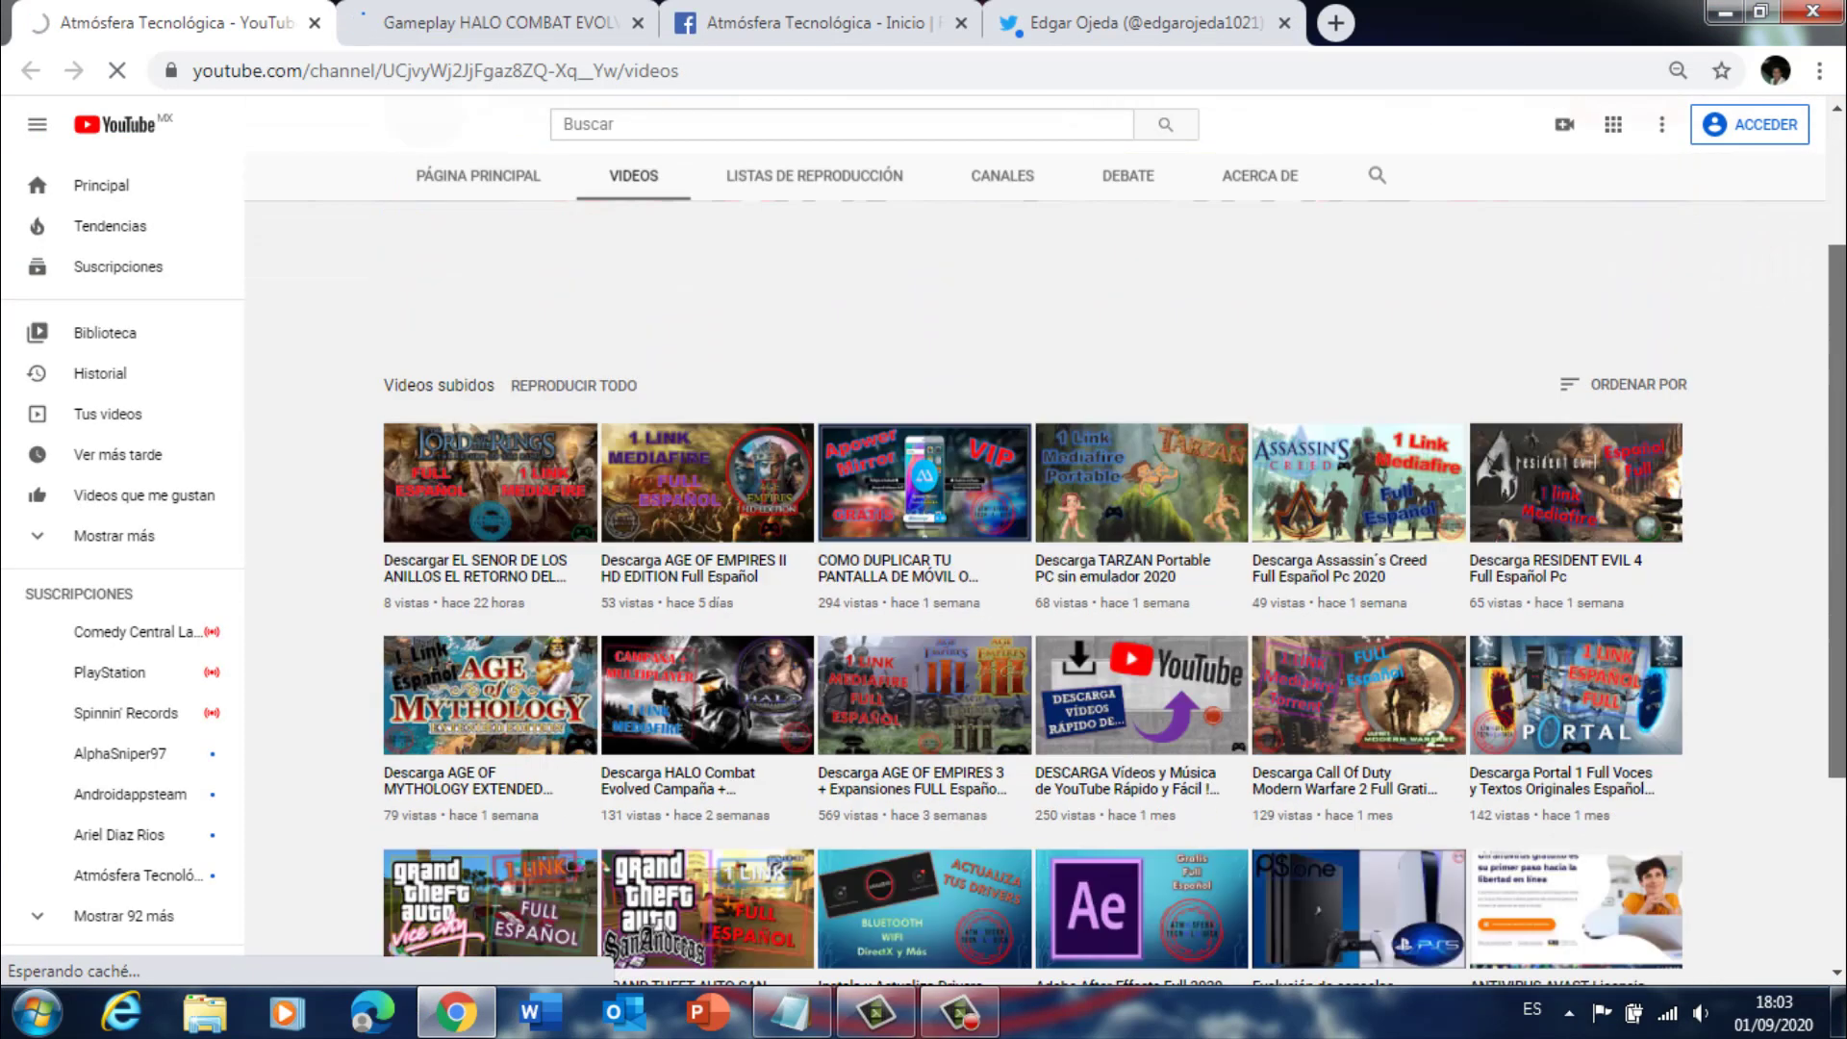
scroll(1838, 520, up, 5)
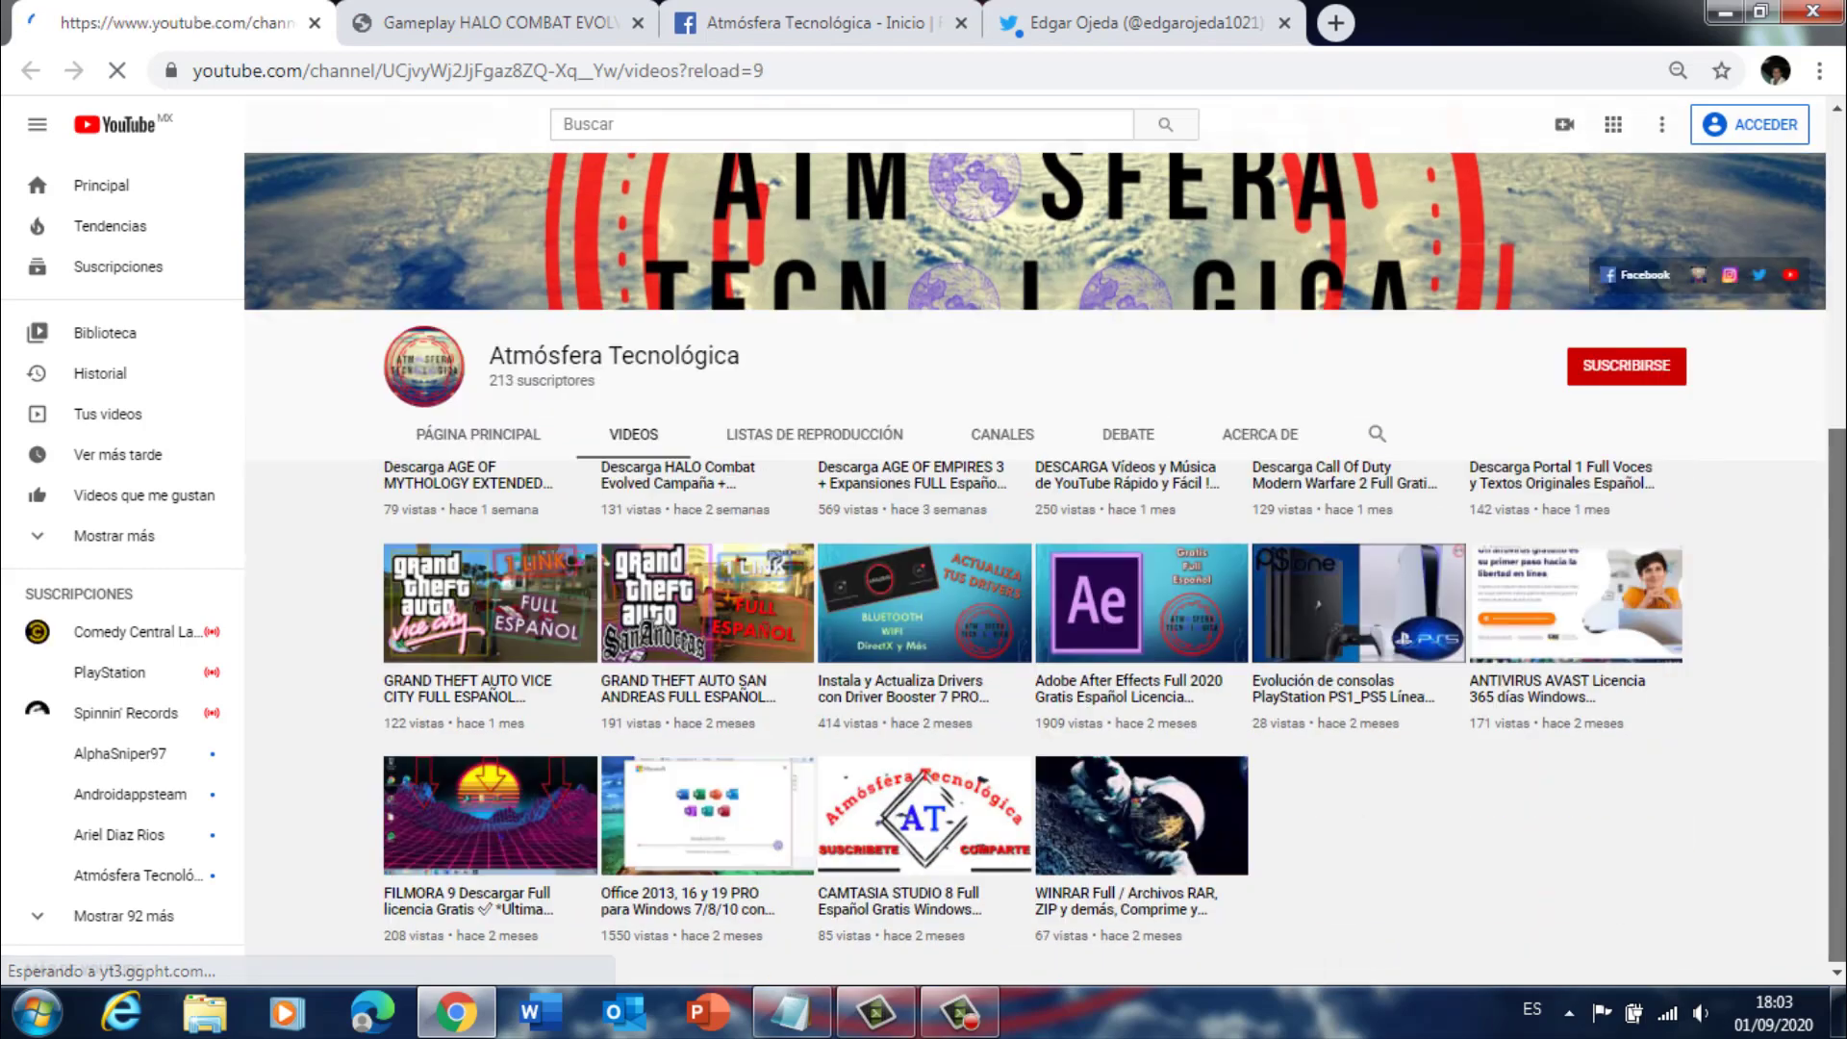
Step: Minimize the browser and refresh the Windows desktop
click(1726, 13)
right_click(895, 414)
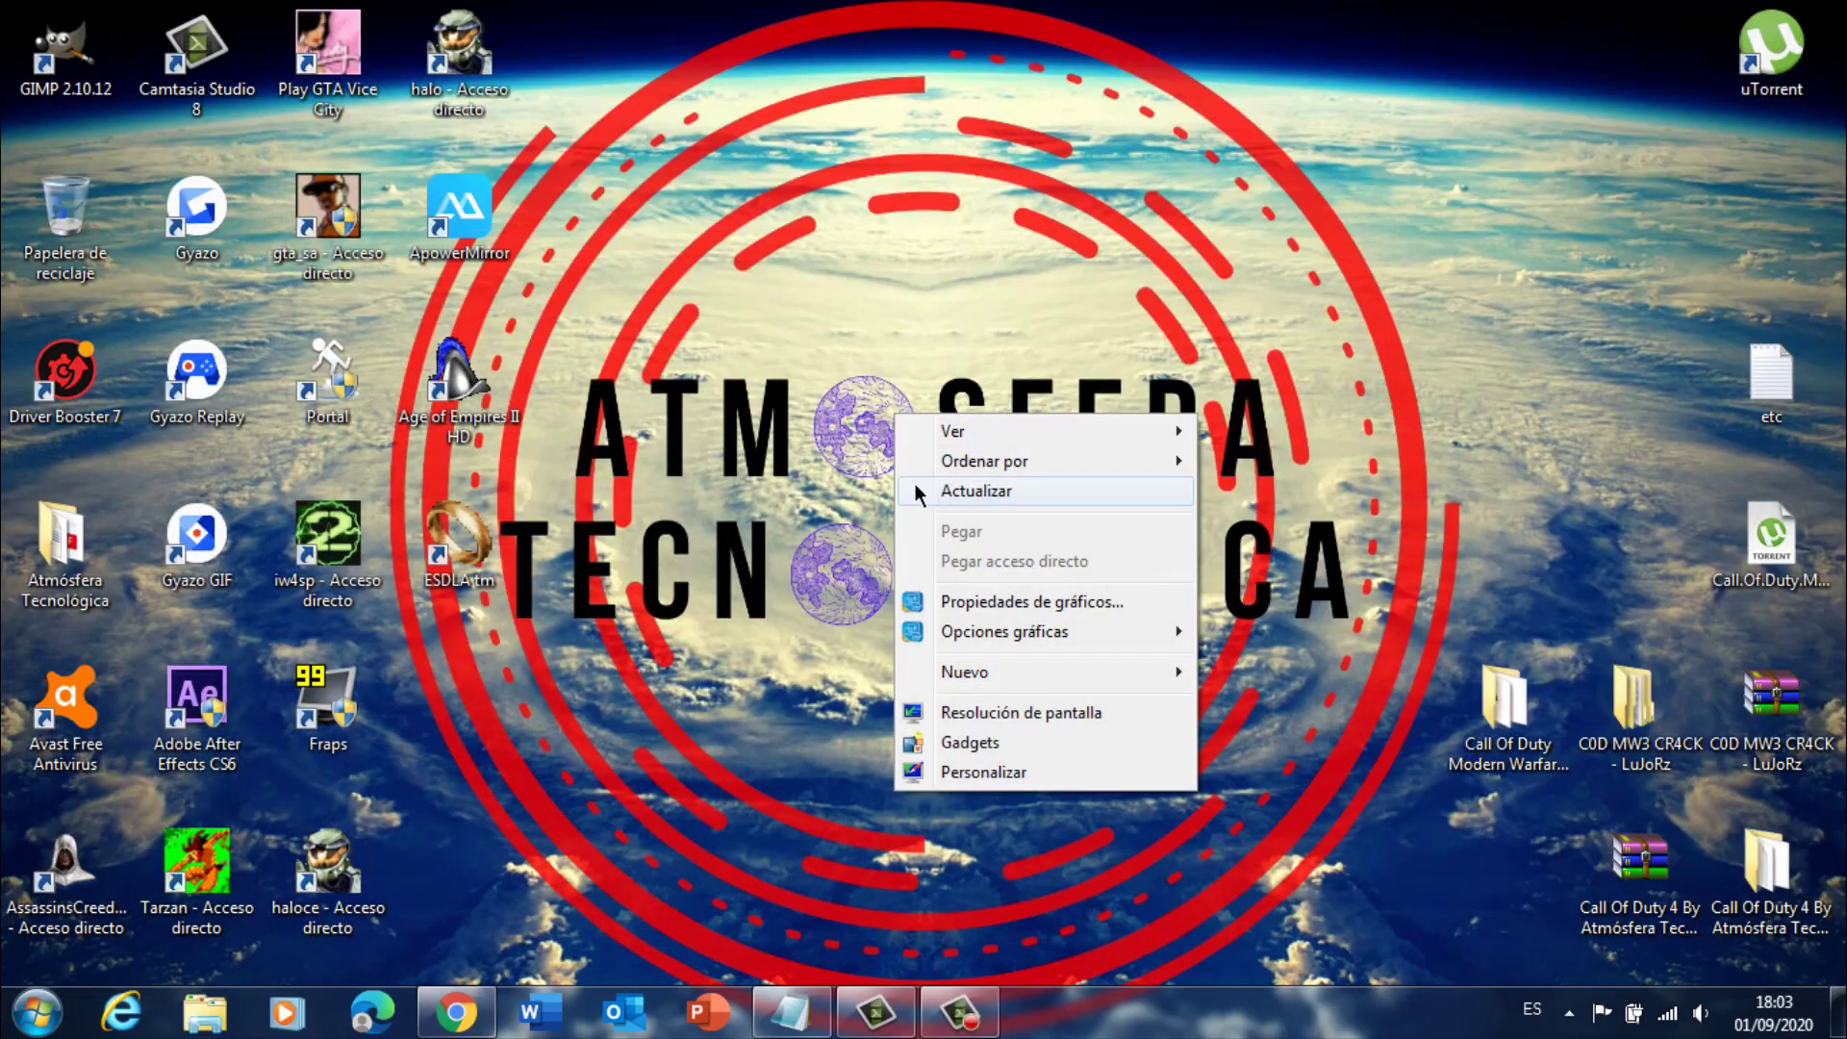
click(952, 493)
Step: Switch back to Chrome, pause the "Gameplay HALO COMBAT EVOLVED Parte 2" video and look over its page
click(456, 1012)
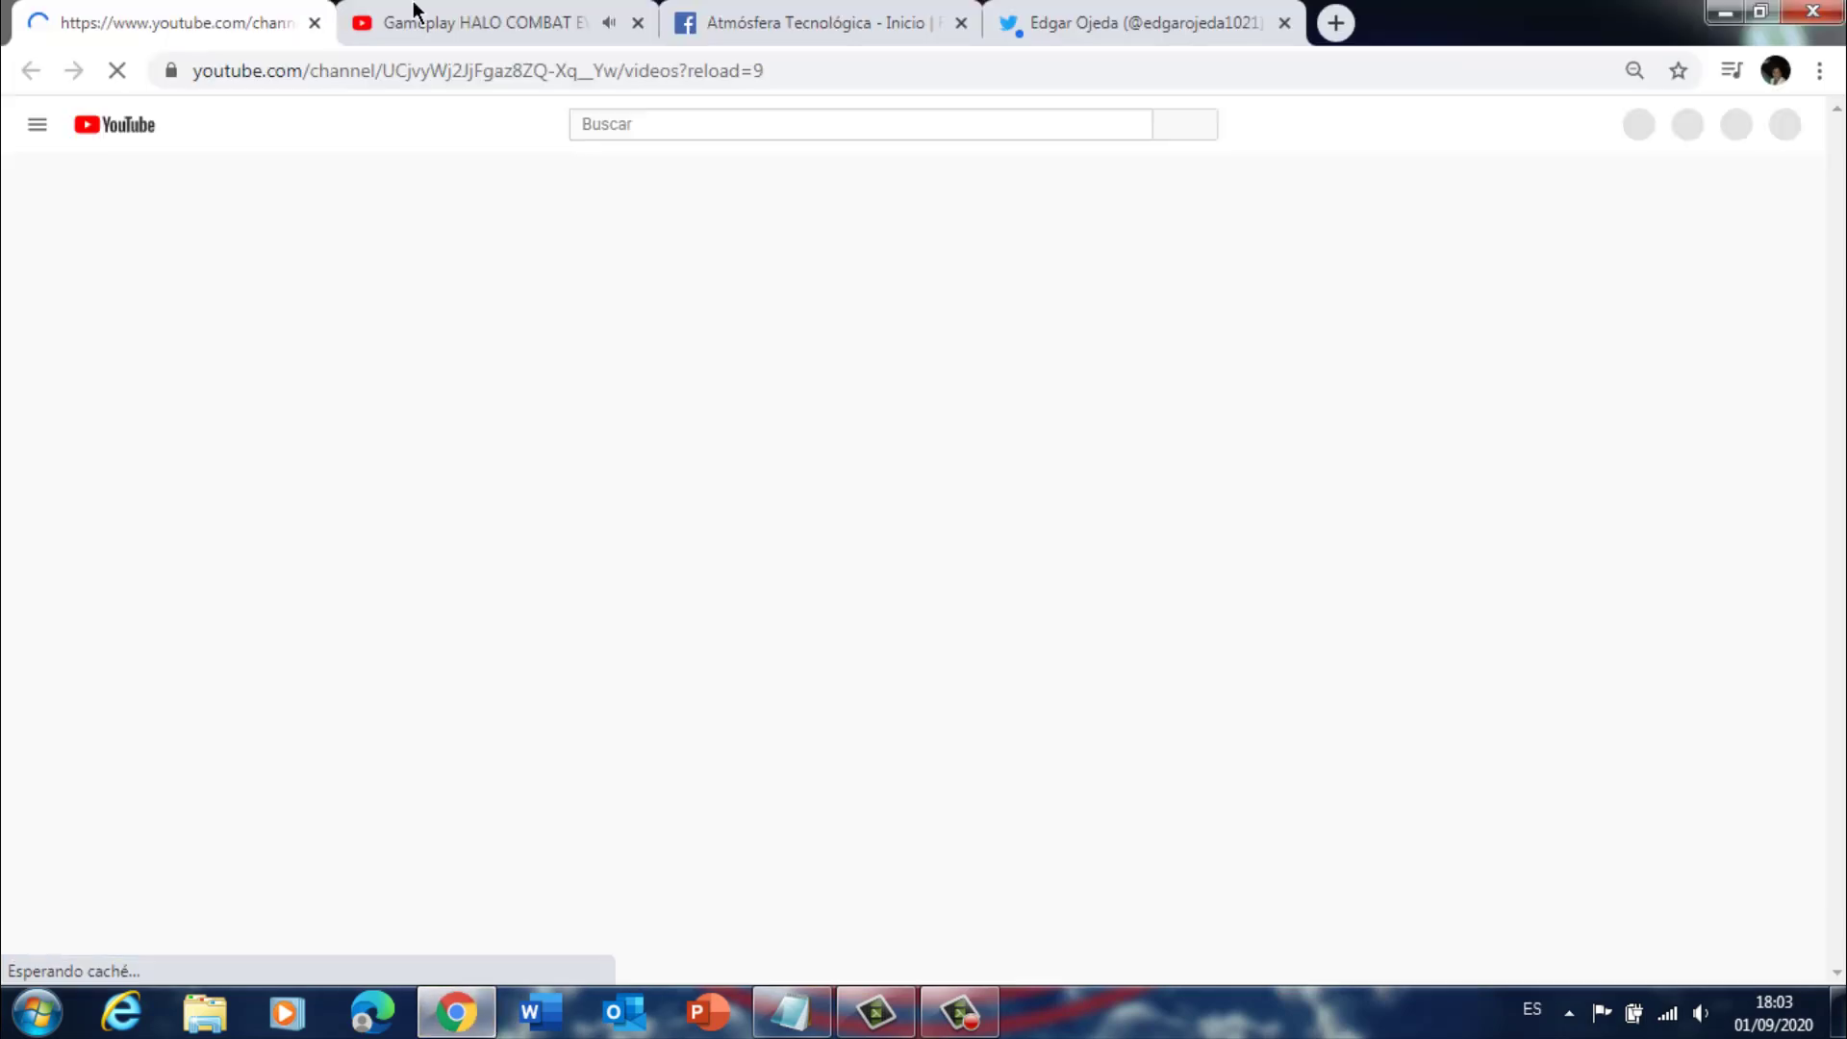
click(402, 23)
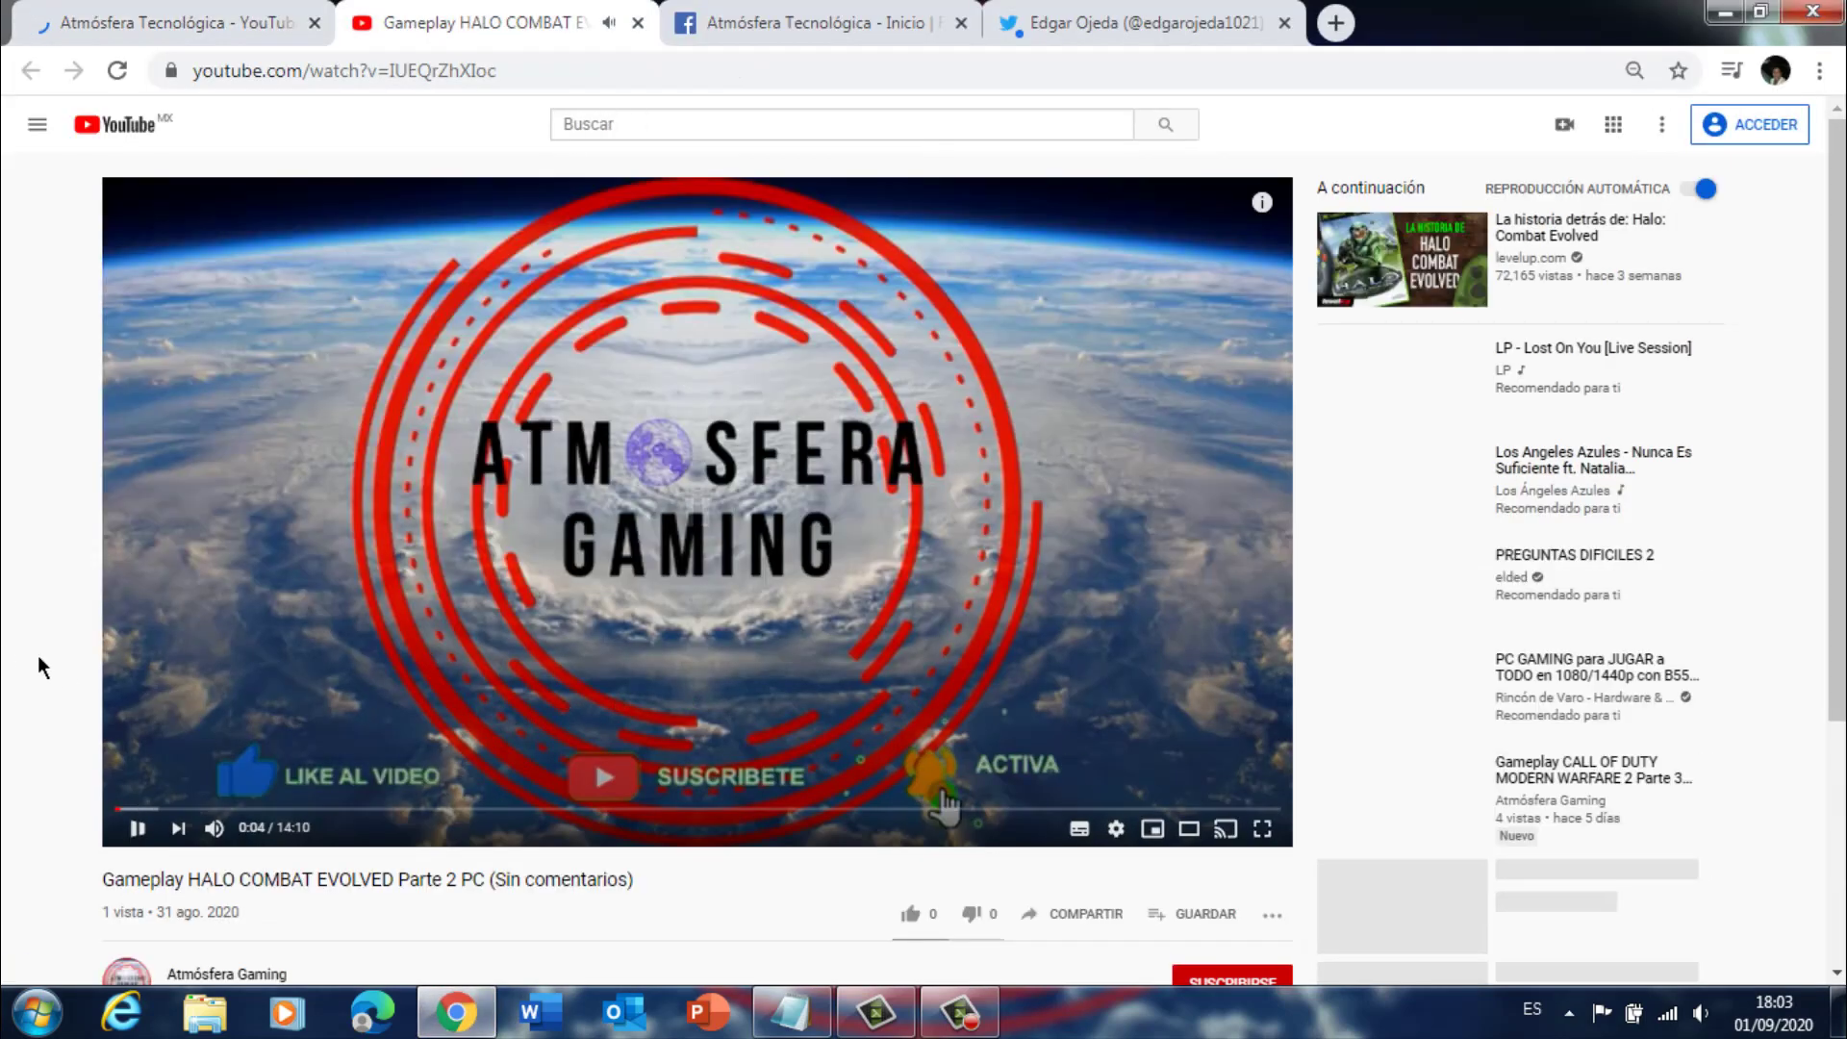
click(205, 379)
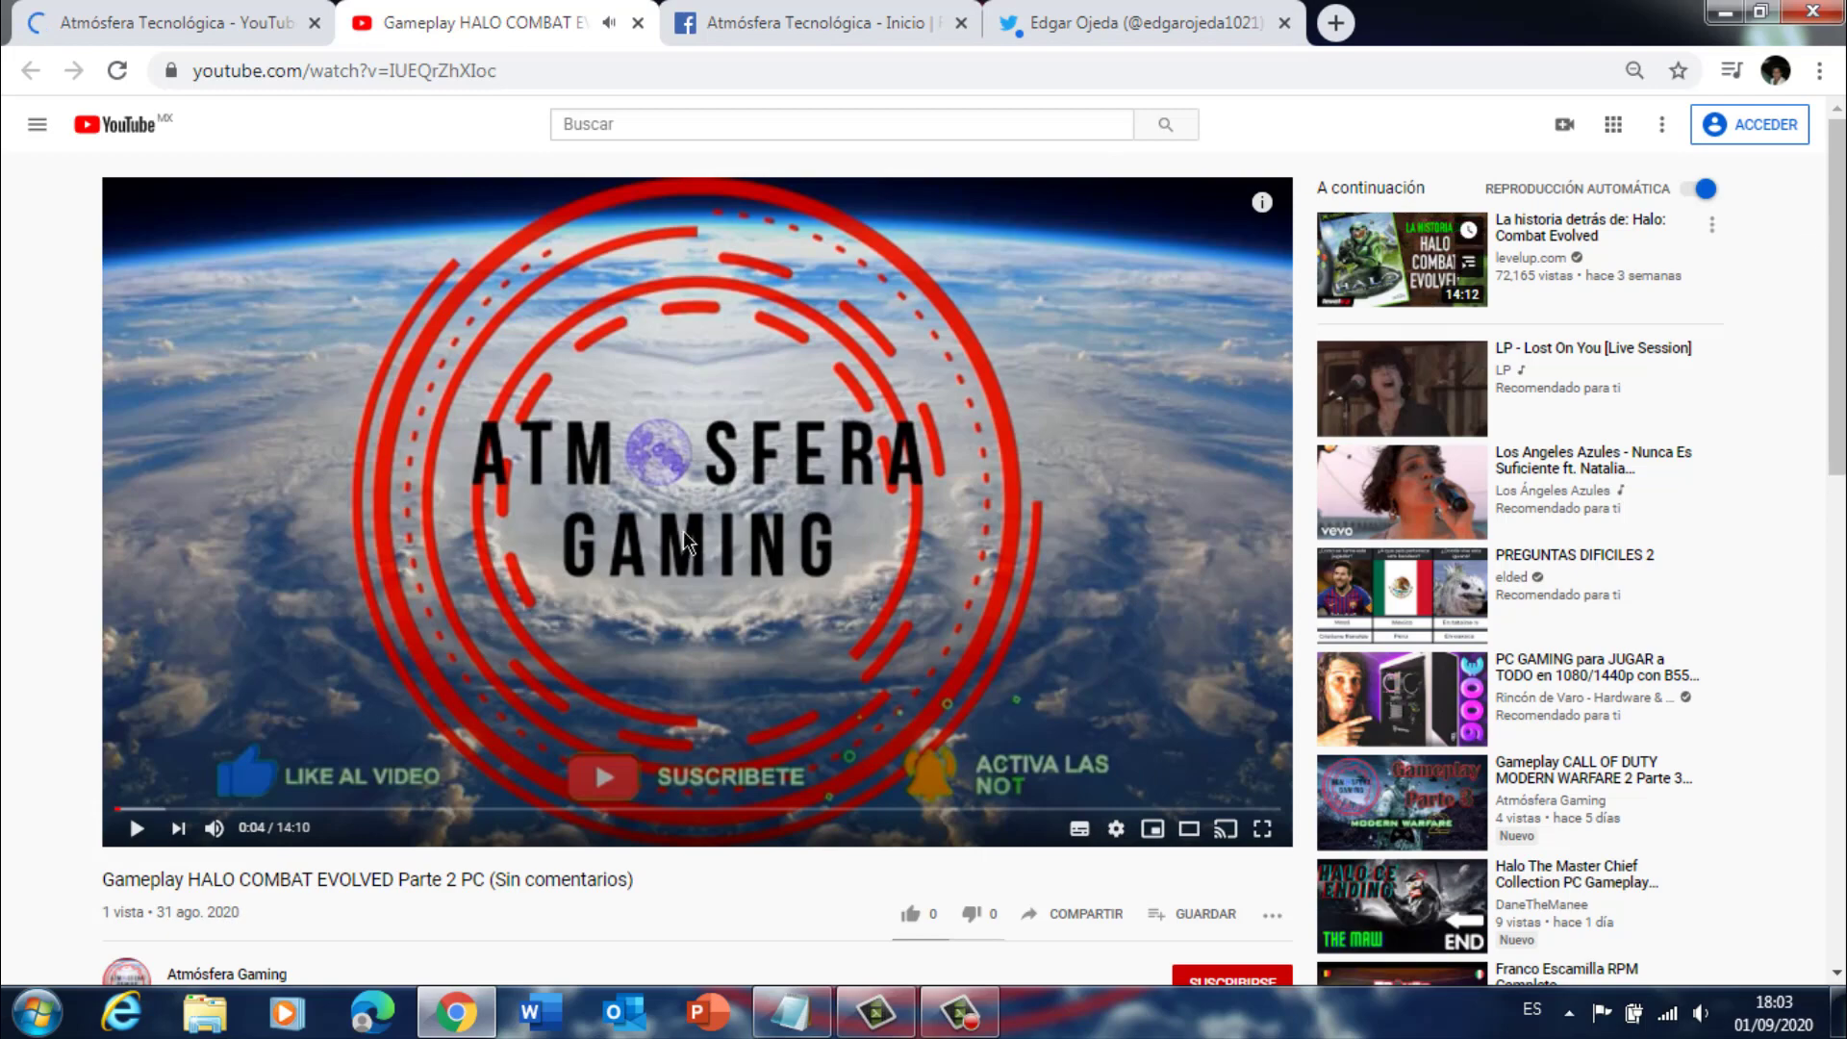
scroll(1839, 463, down, 6)
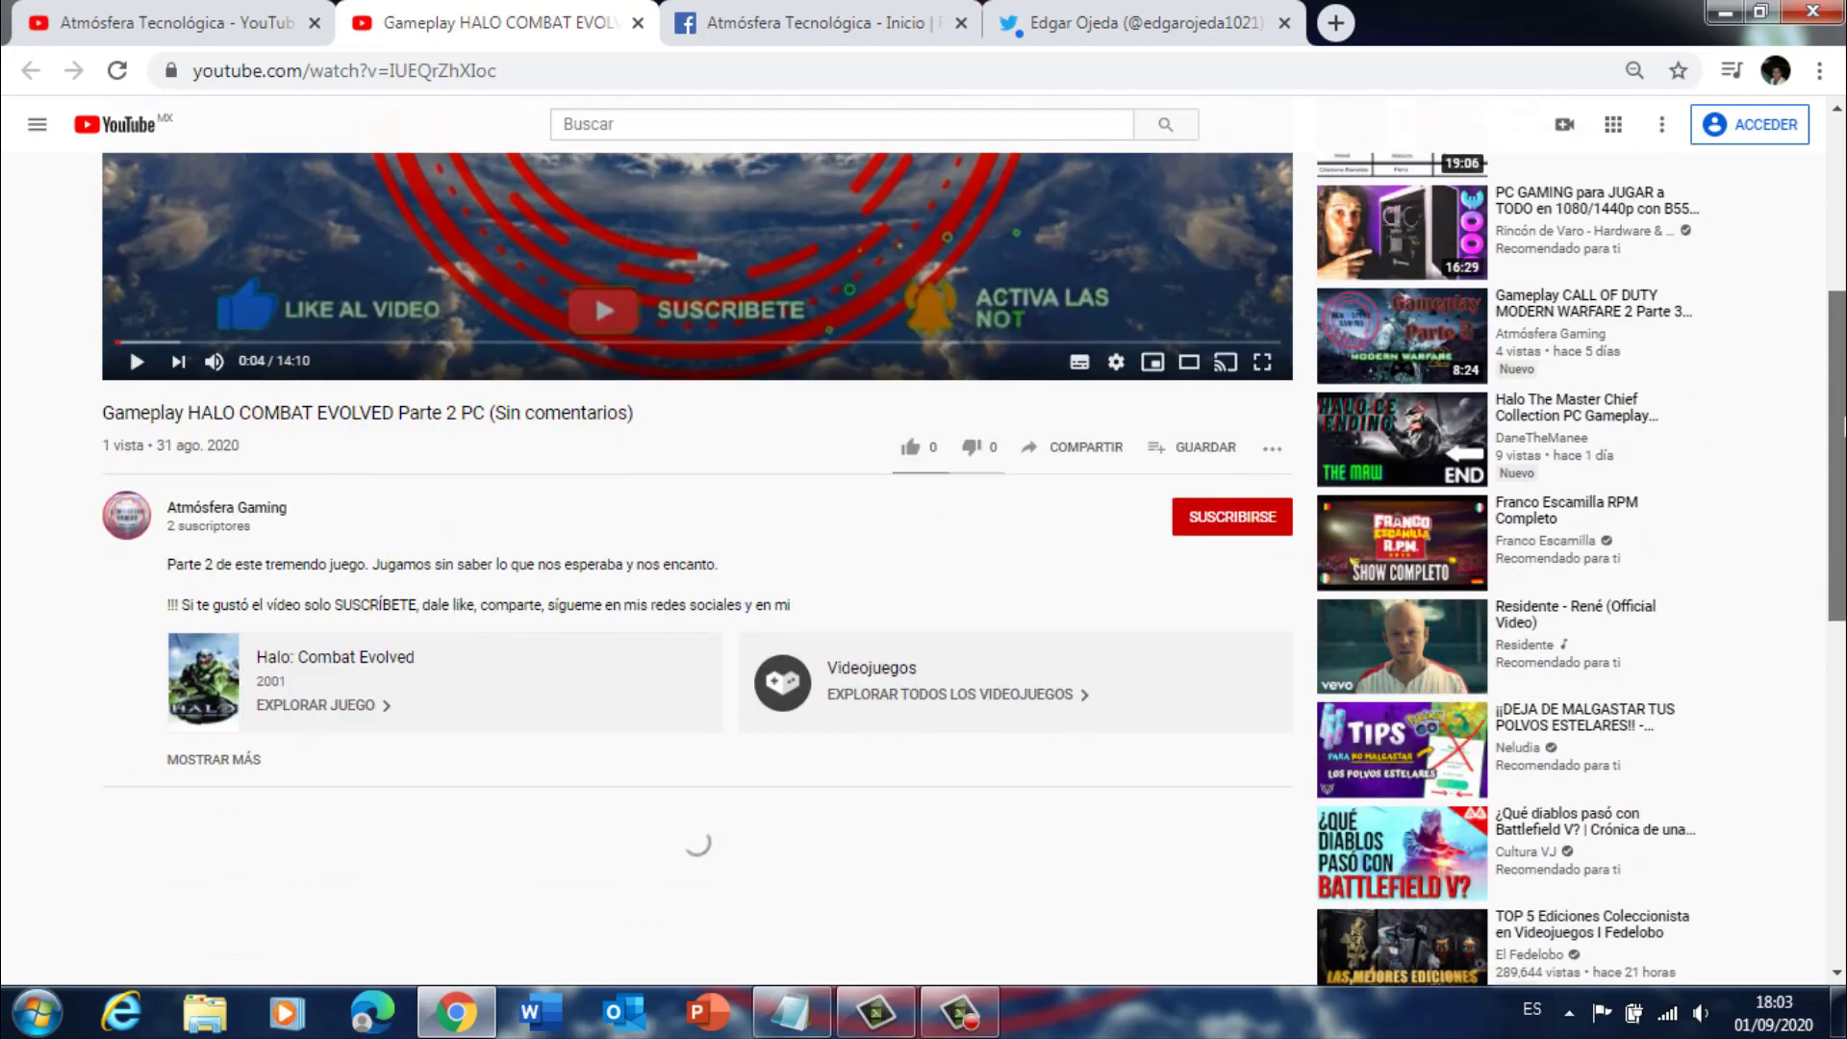
scroll(1839, 463, up, 4)
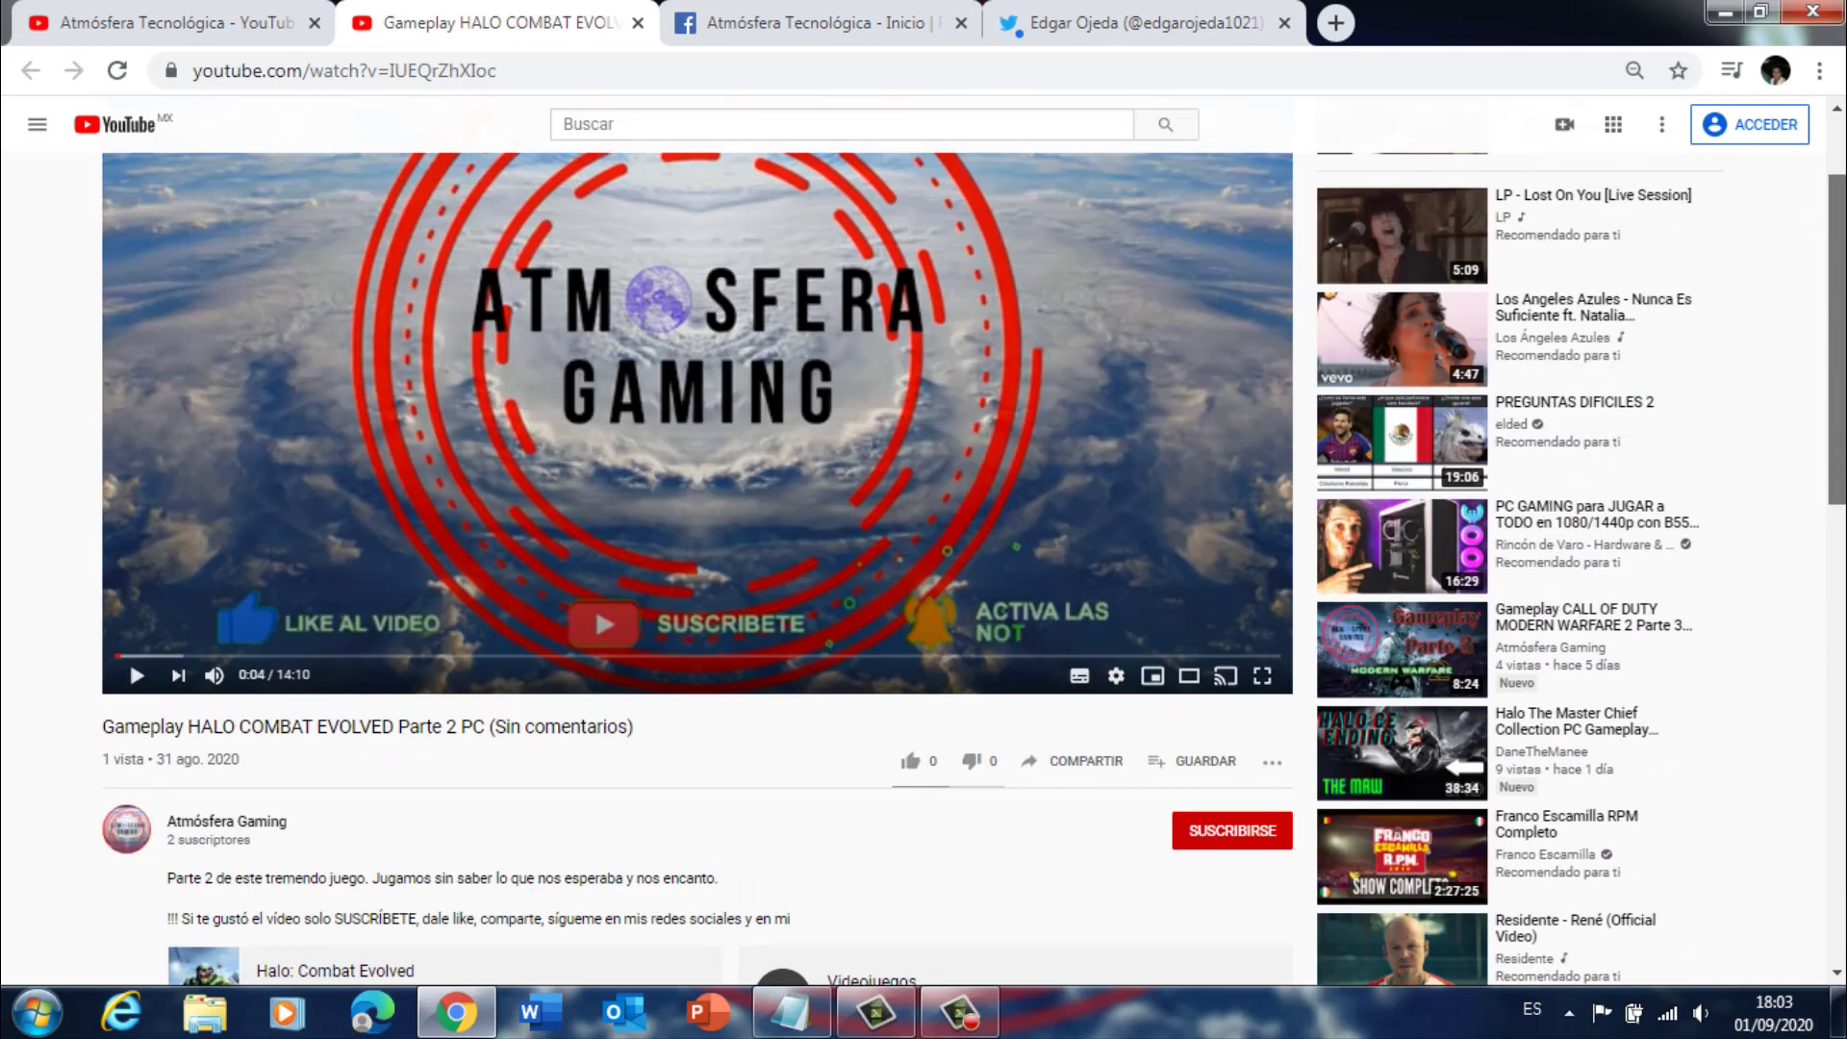
scroll(1839, 464, up, 2)
Step: Return to the Atmósfera Tecnológica channel page, then minimize Chrome and refresh the desktop
click(144, 19)
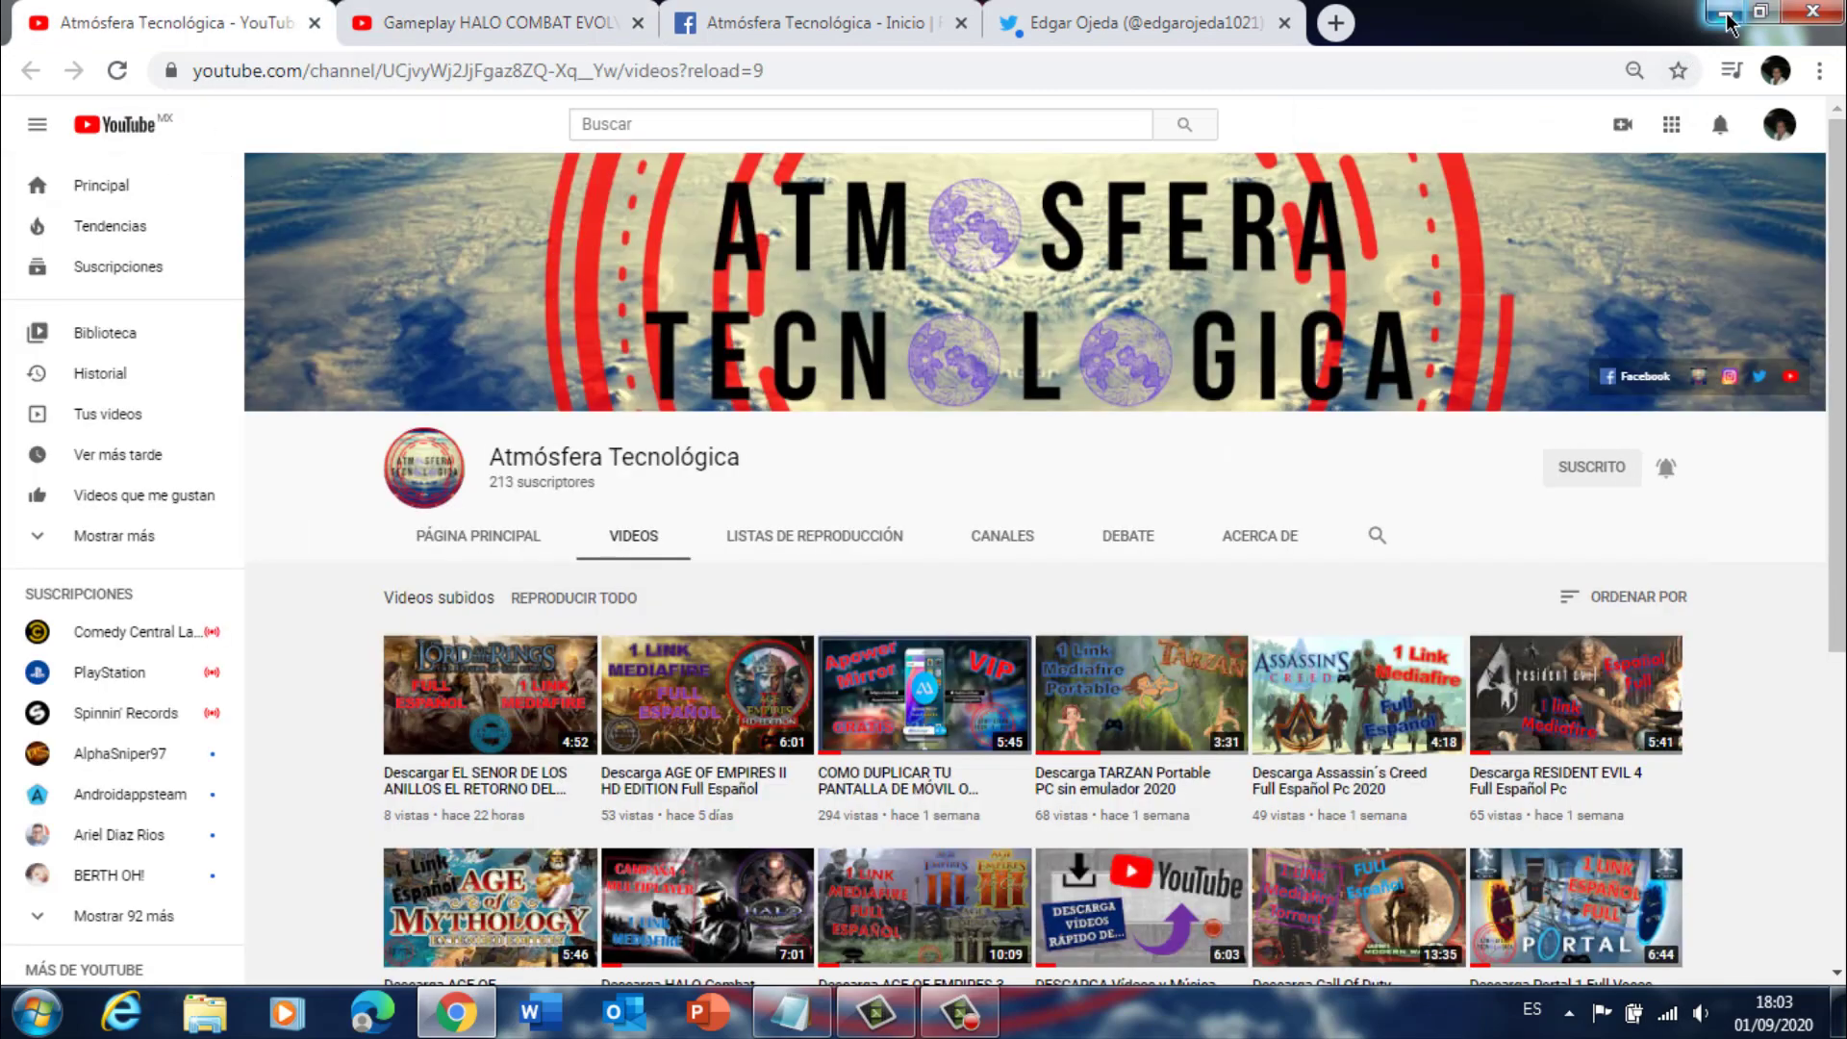
click(1725, 12)
right_click(1020, 382)
click(1066, 458)
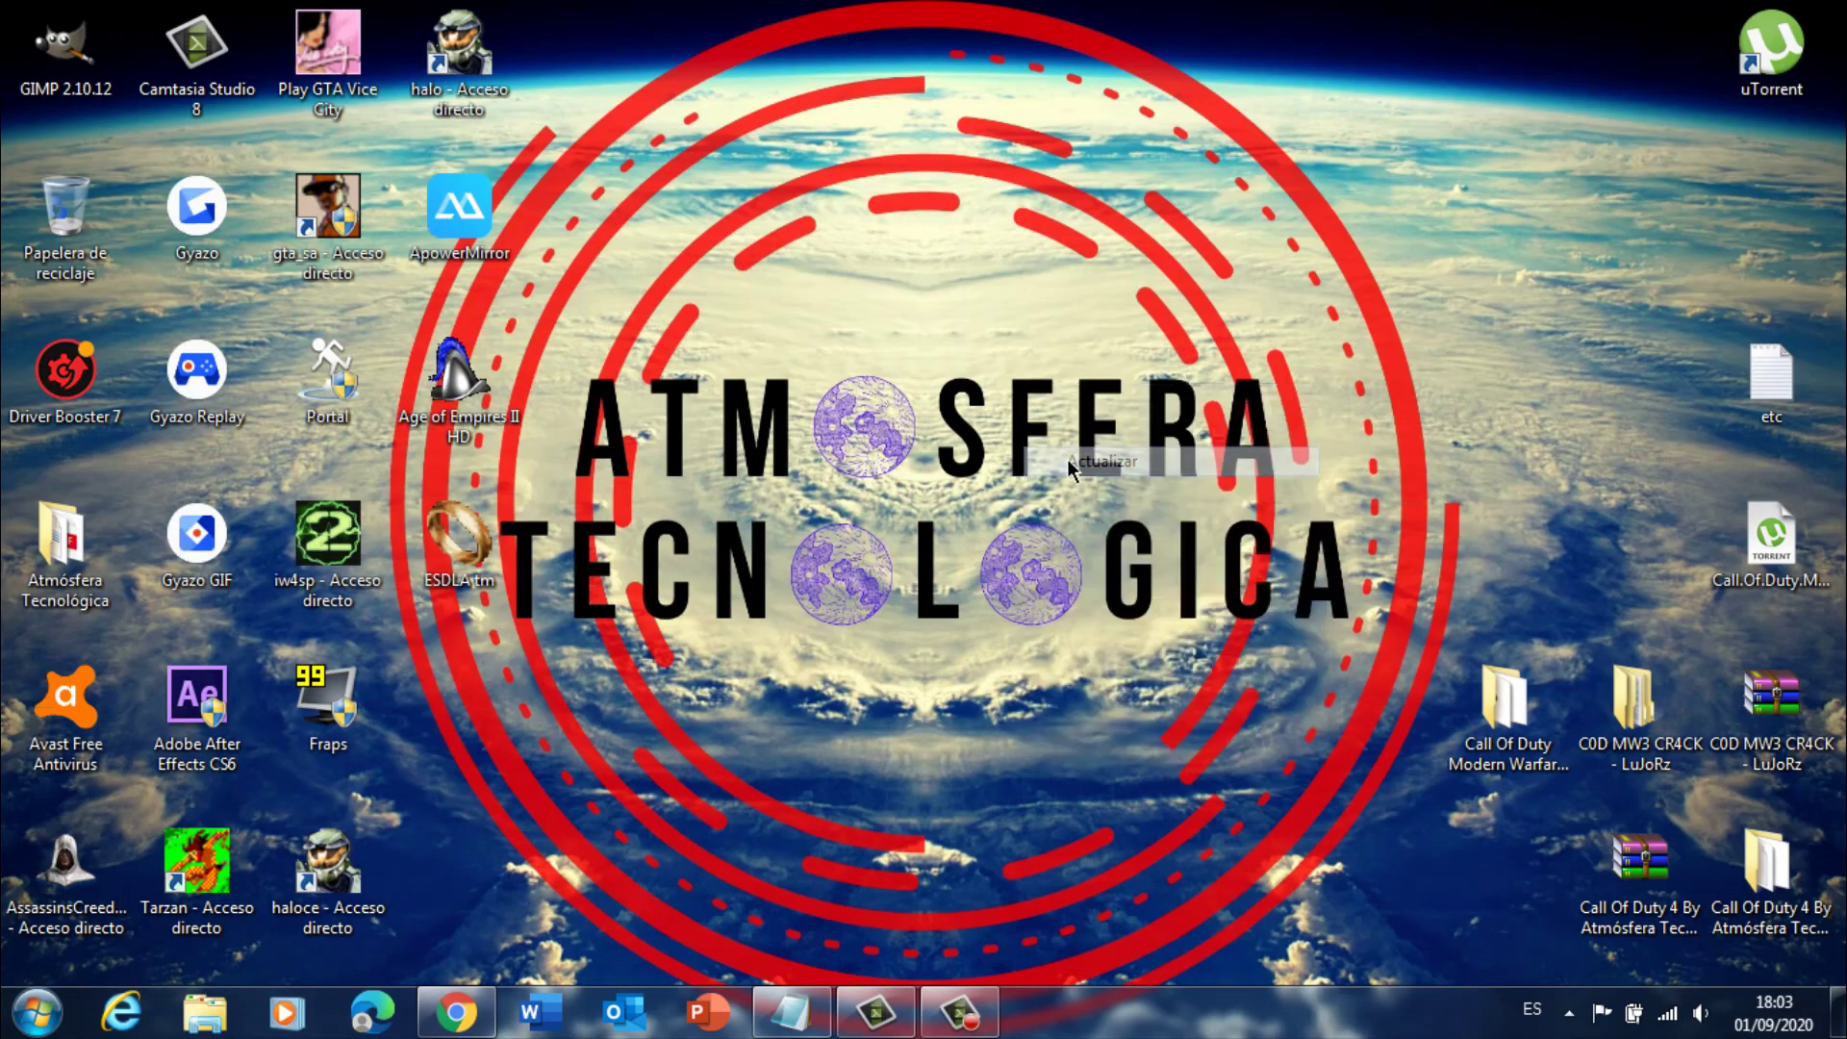
drag(815, 886, 3, 6)
click(914, 784)
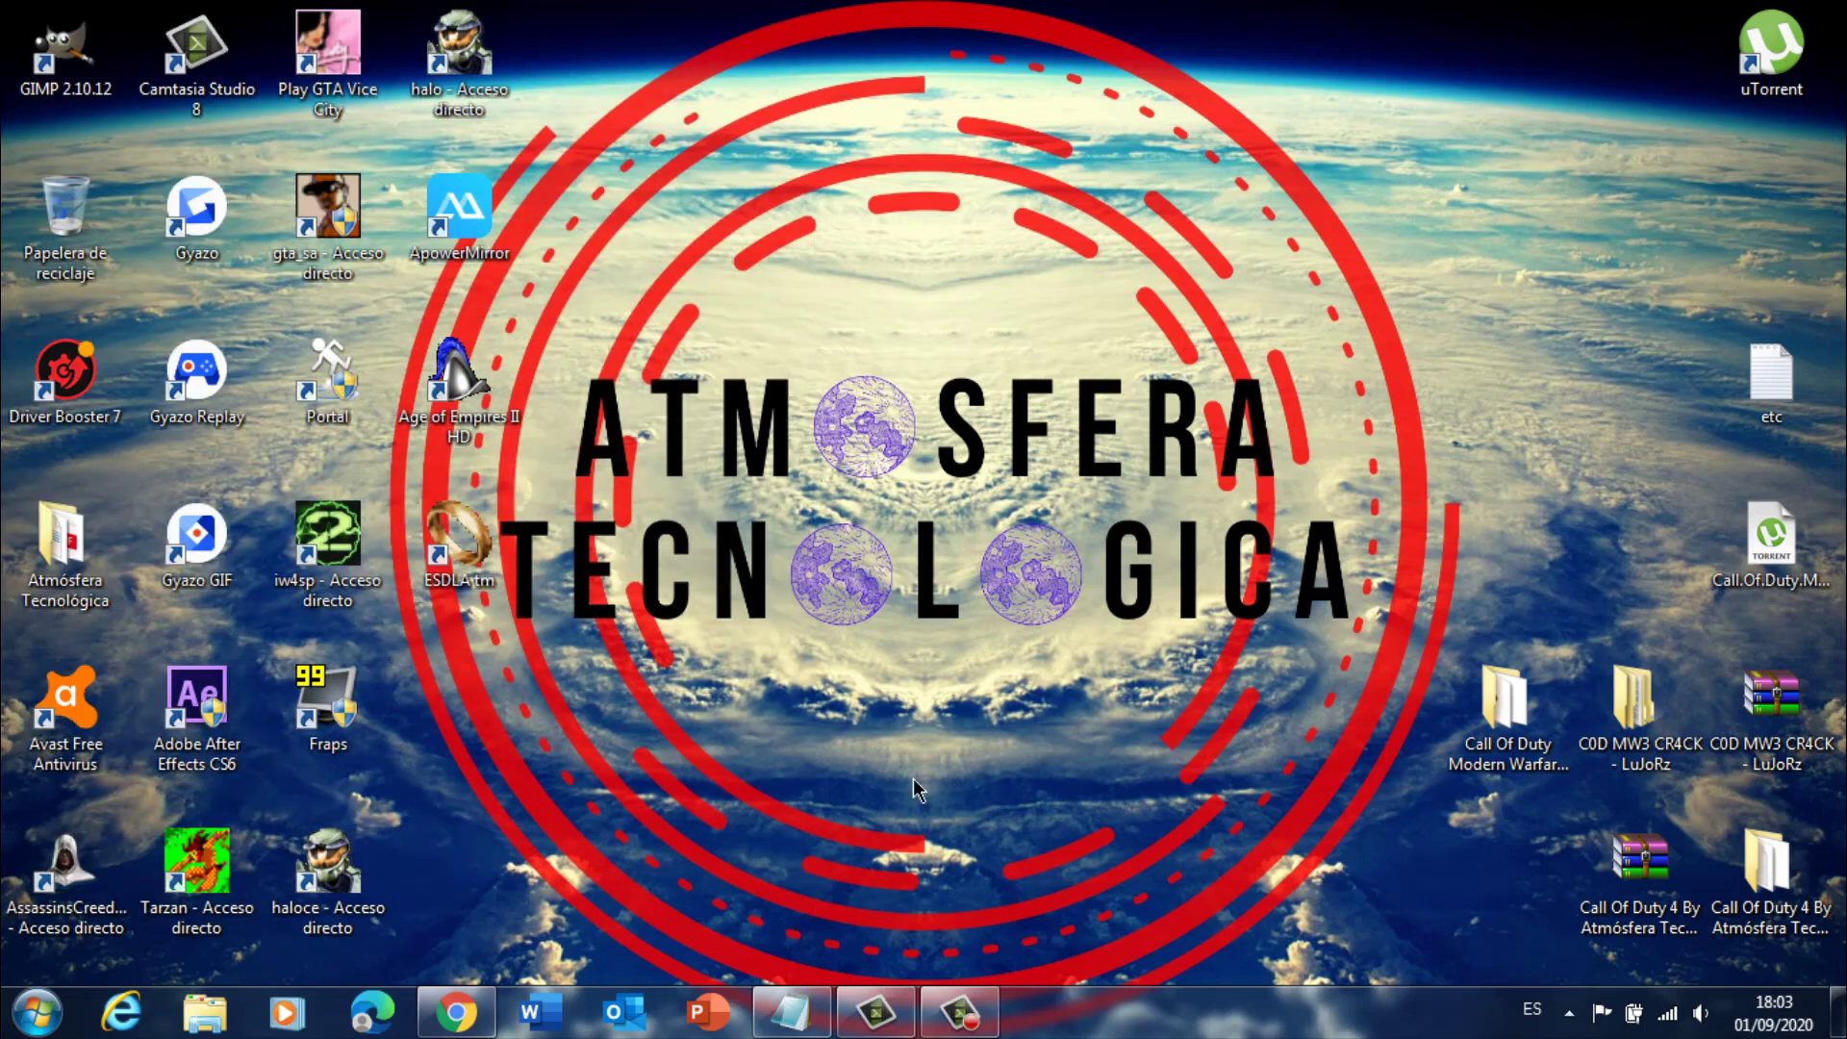